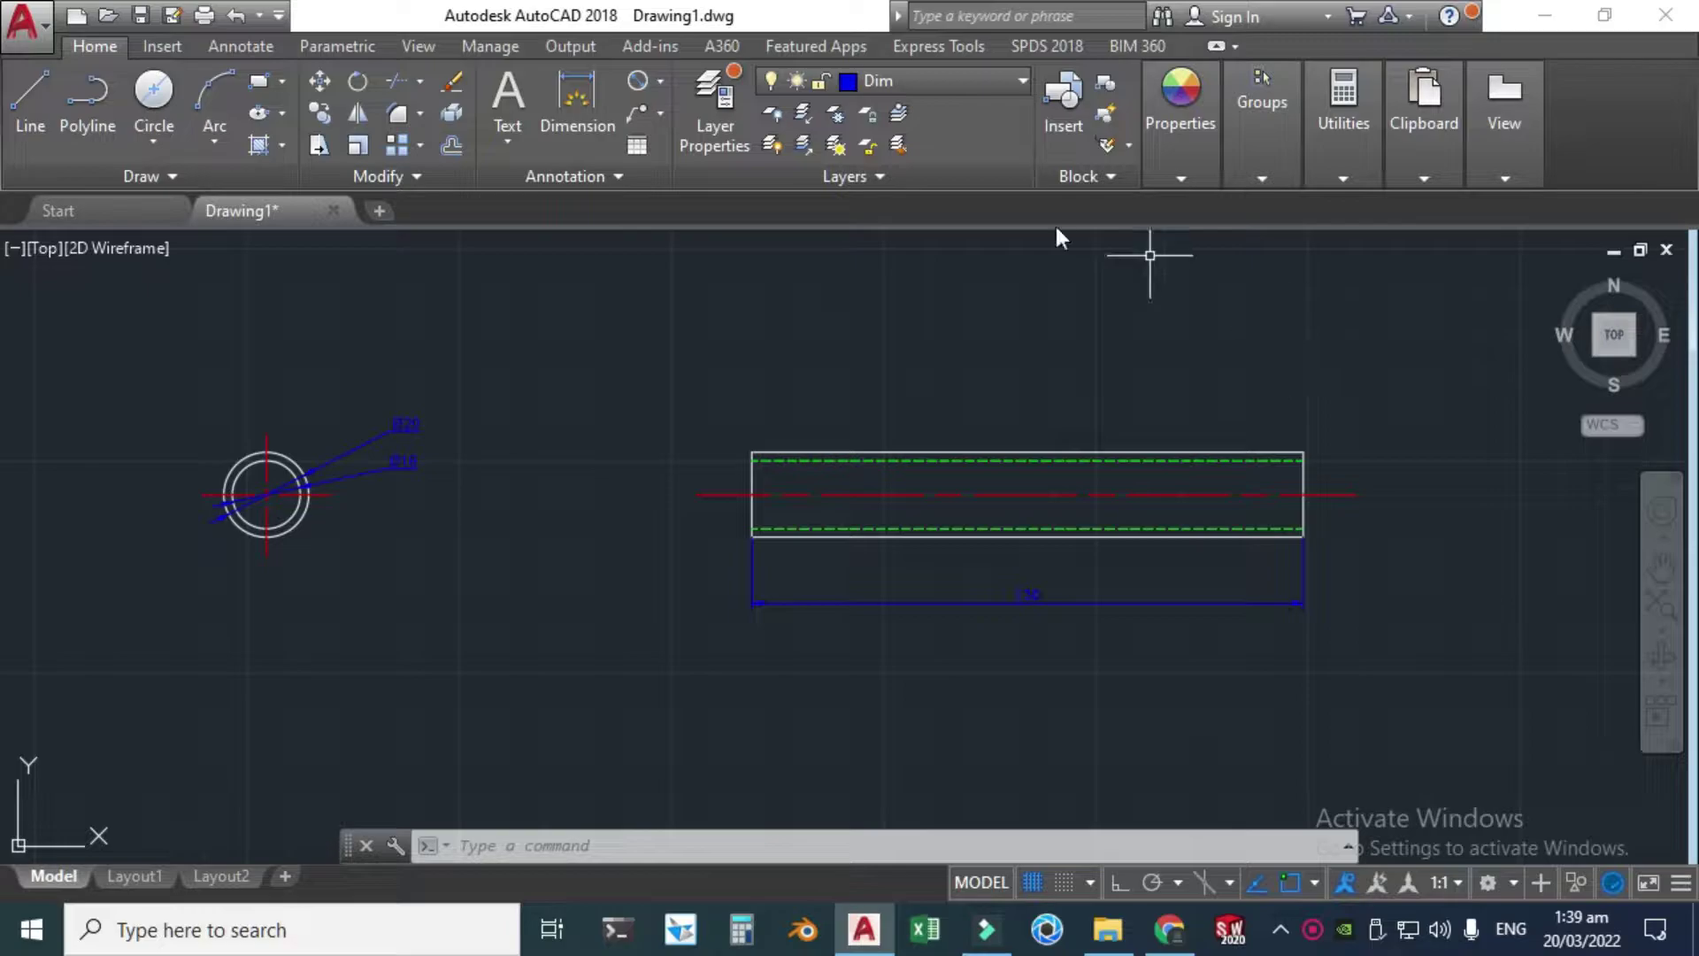
- Examine the layer list and the dimensioned end and side views of the pipe in Drawing1
left_click(995, 86)
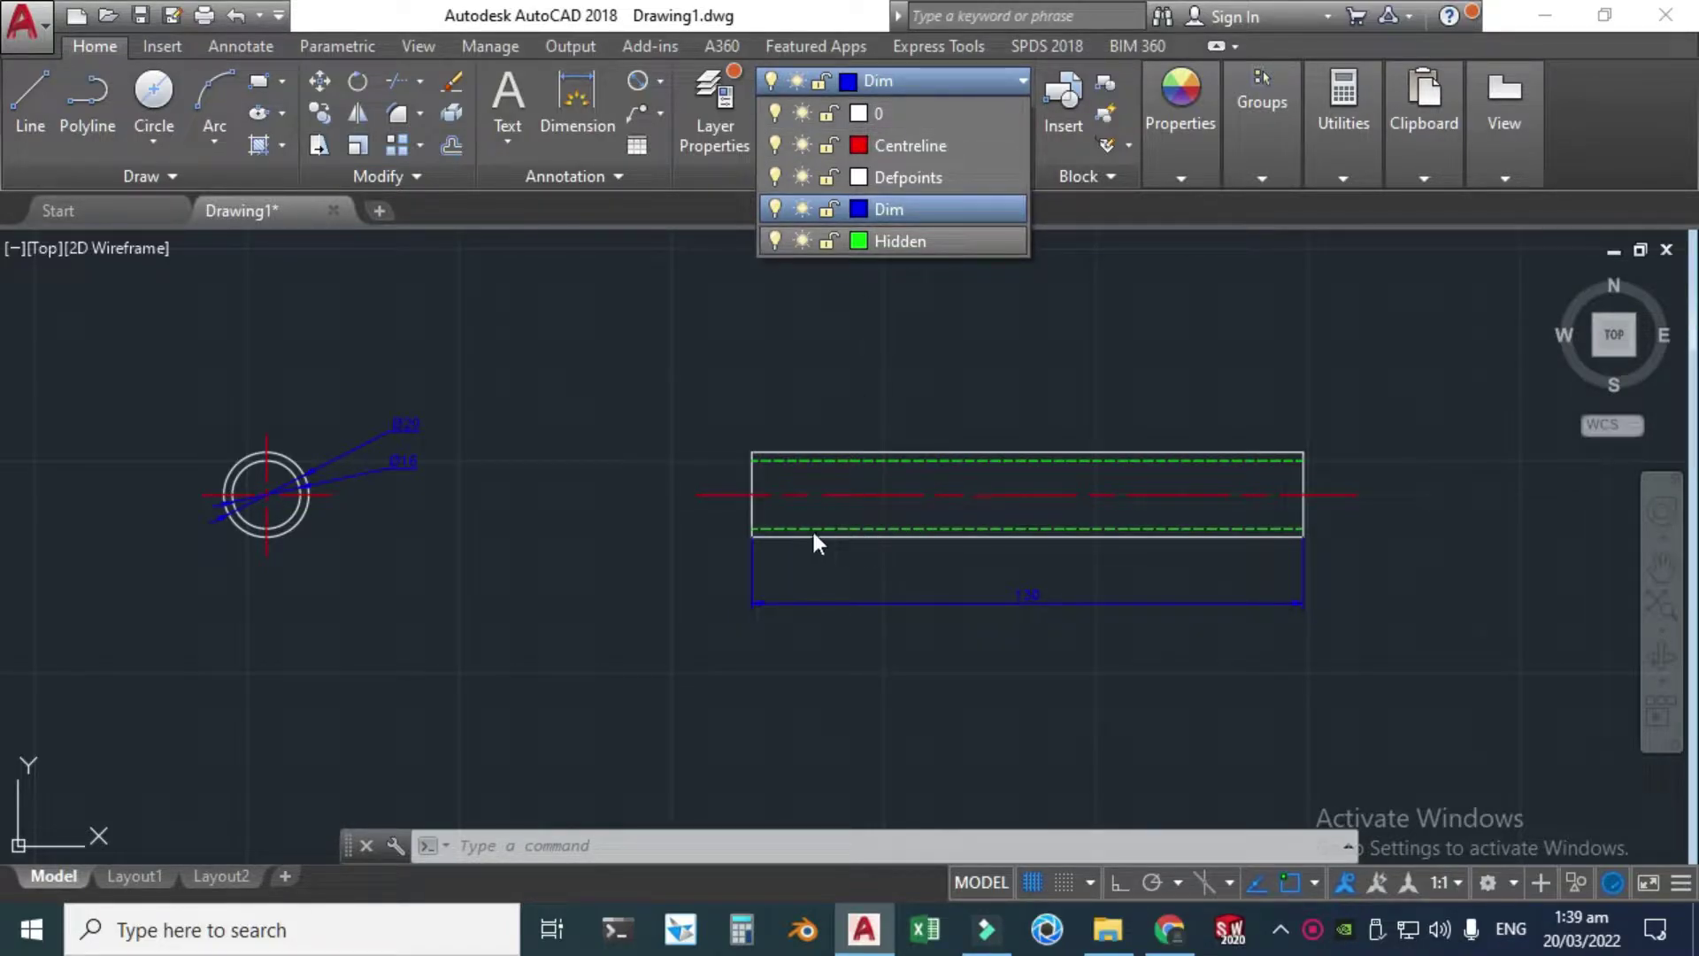
left_click(1088, 211)
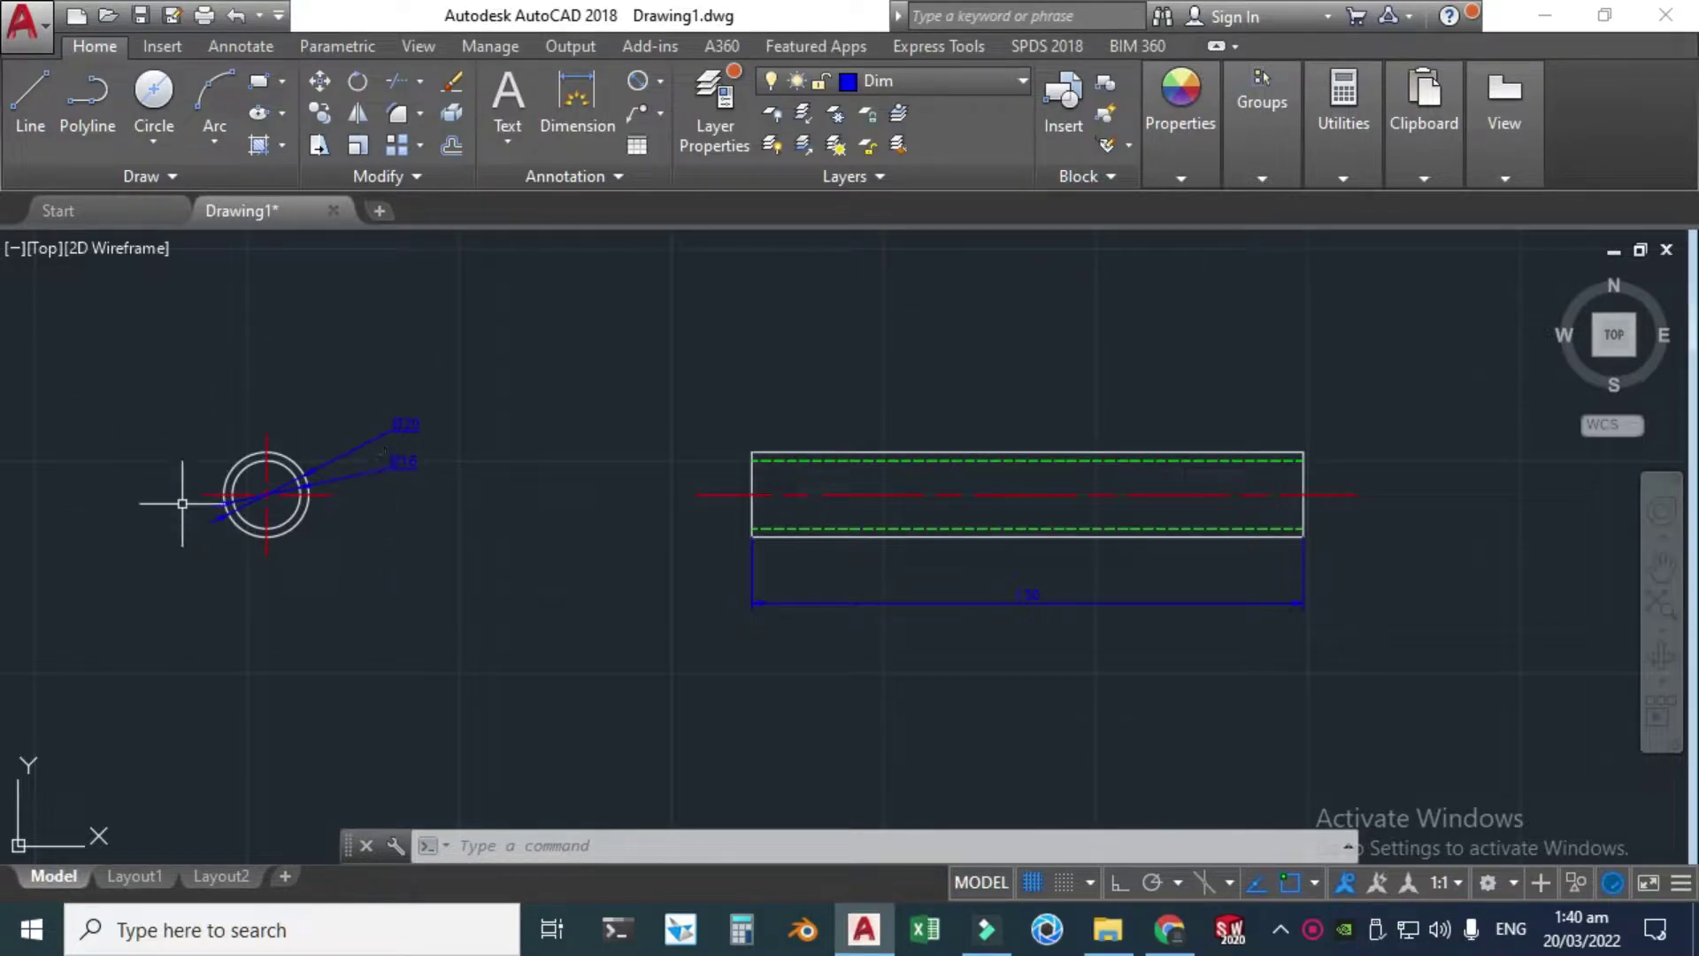
scroll(283, 547, "up", 4)
scroll(301, 522, "down", 2)
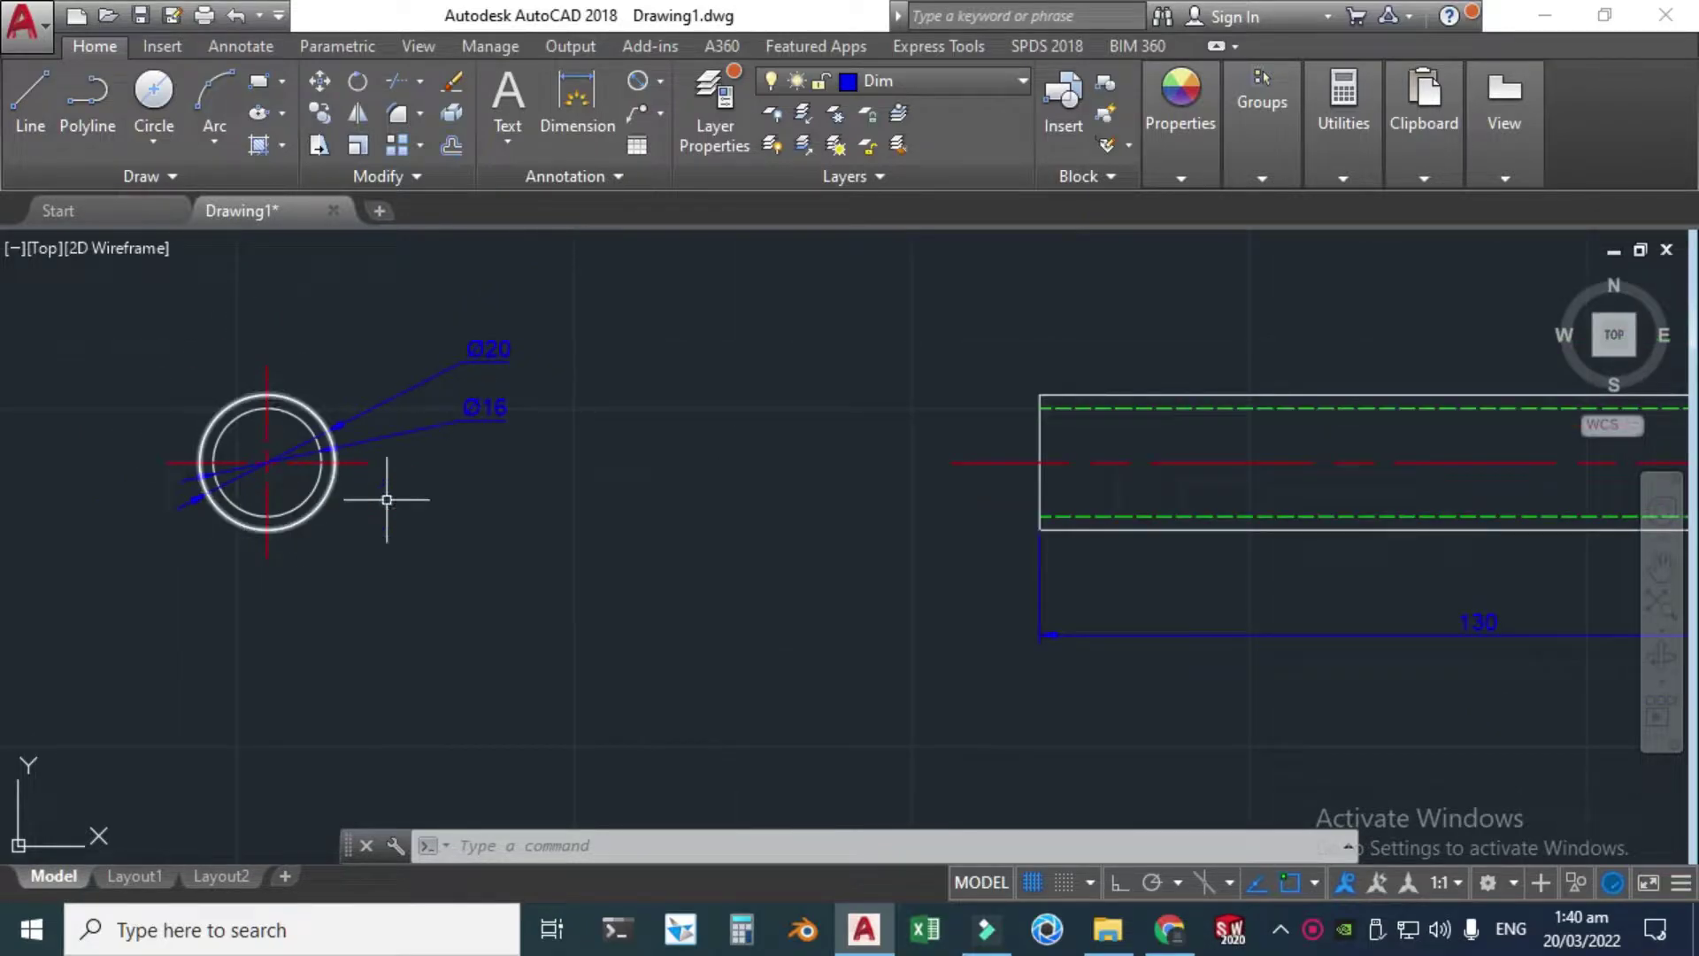
scroll(496, 435, "down", 2)
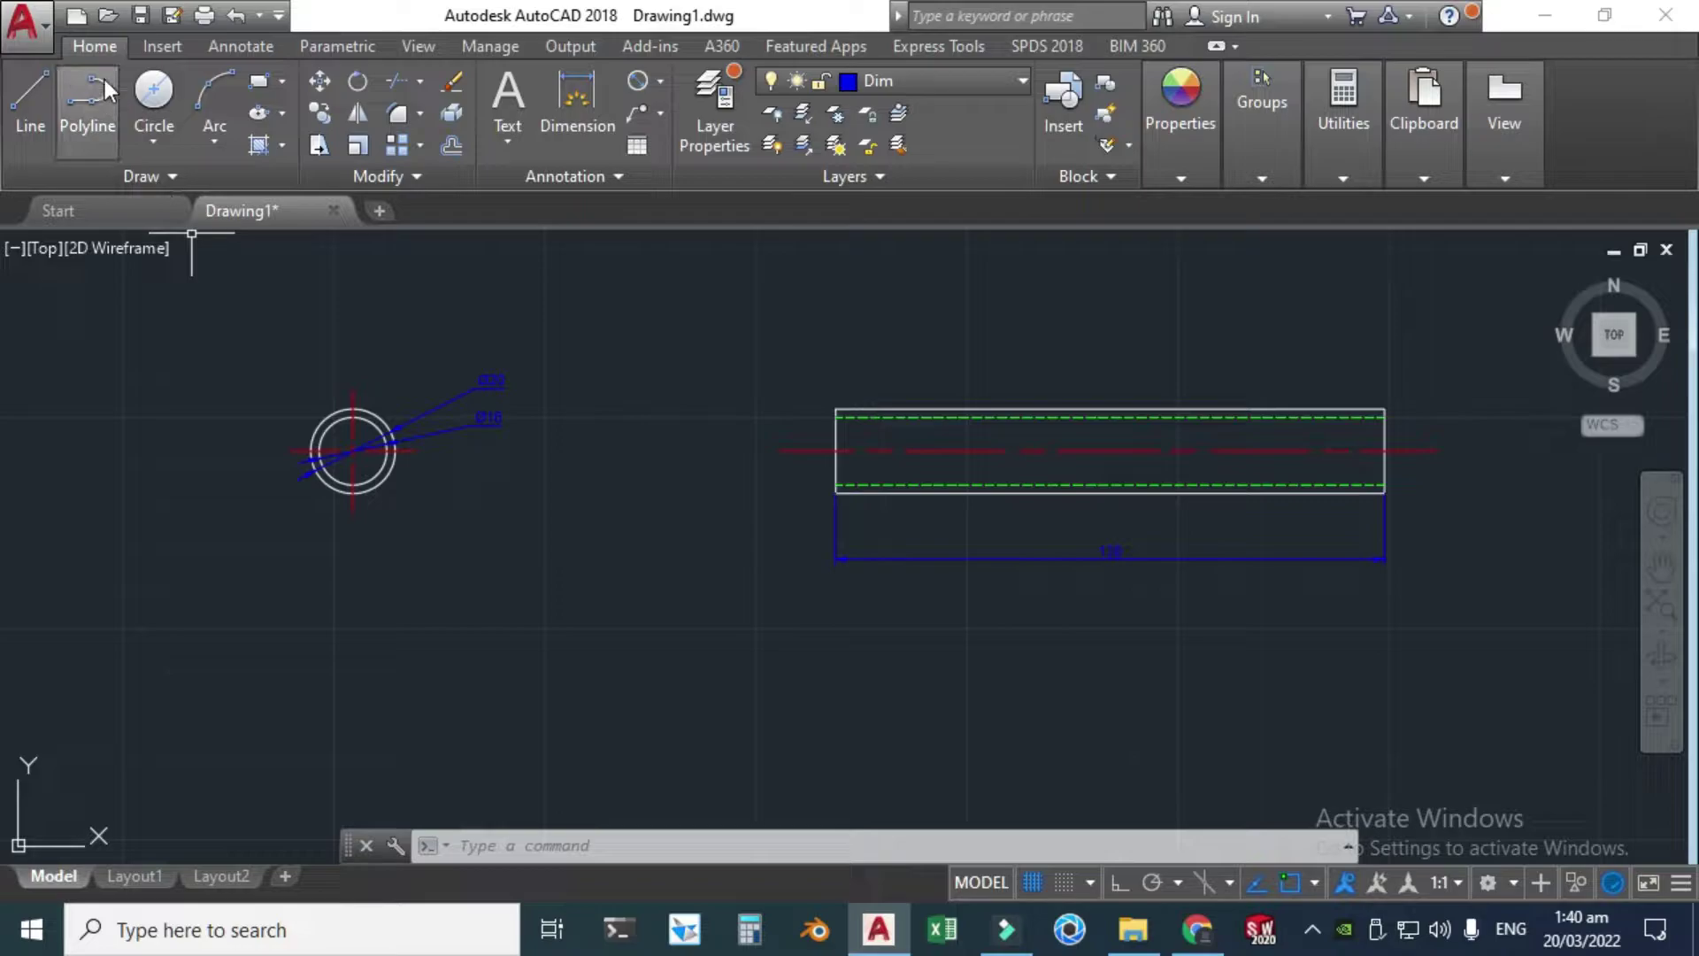
- Start a new drawing from the acadiso template and draw a 20 mm diameter circle for the pipe's end view
left_click(76, 14)
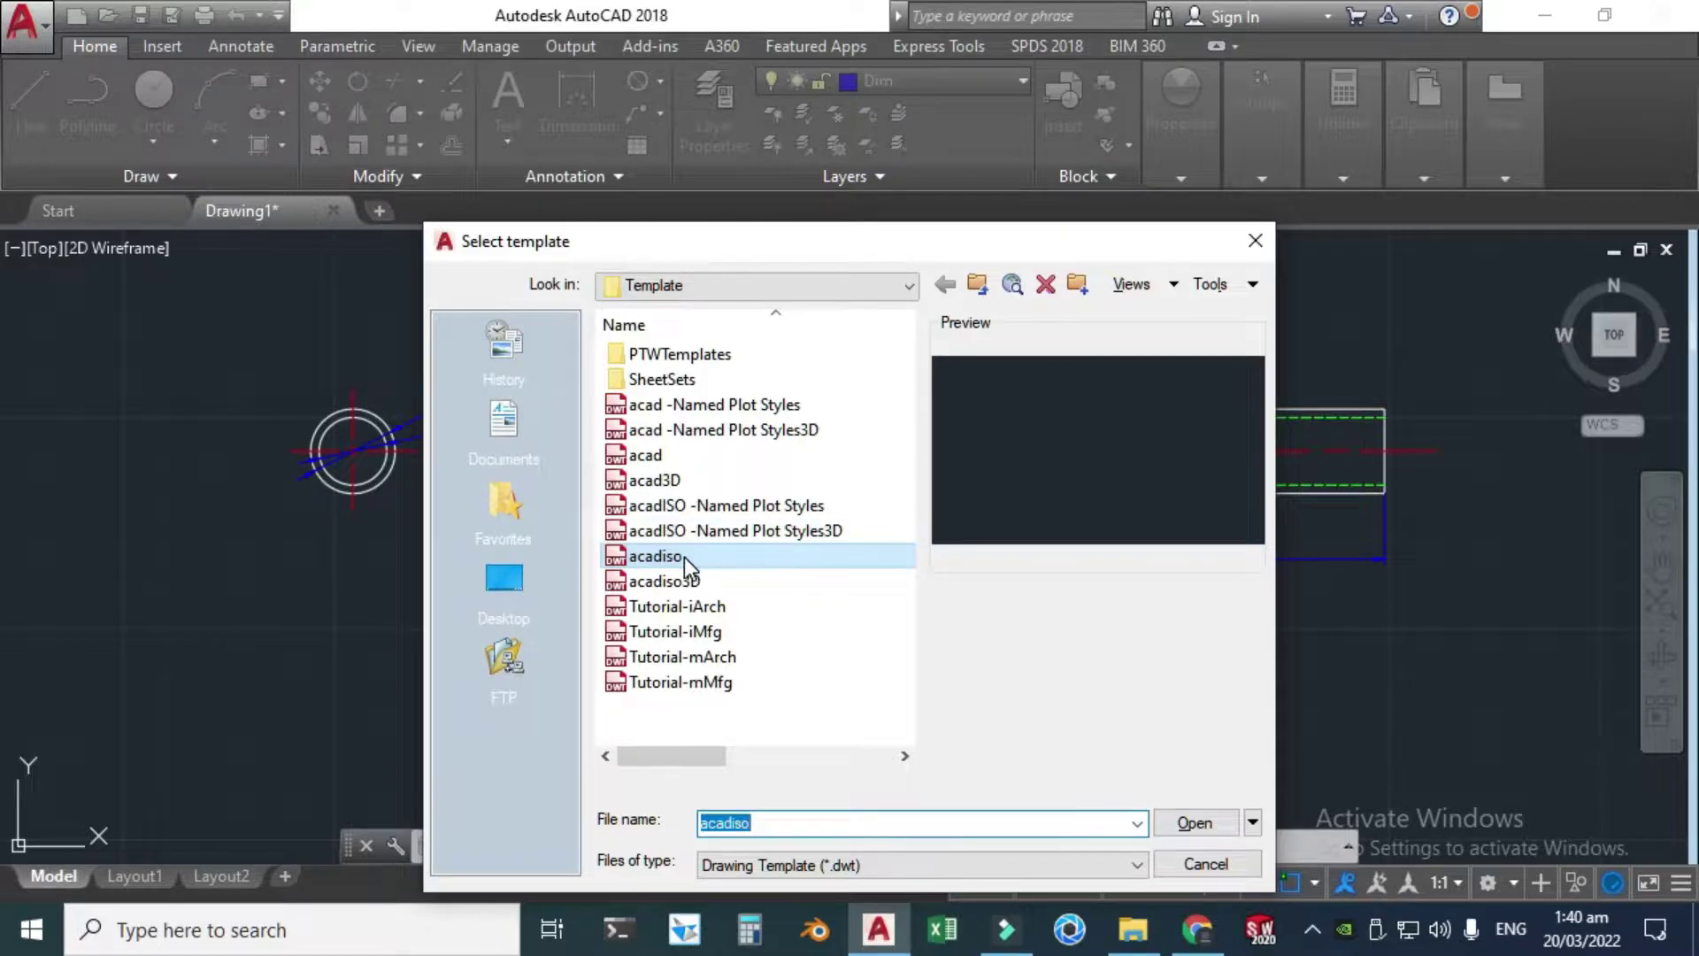
left_click(1191, 822)
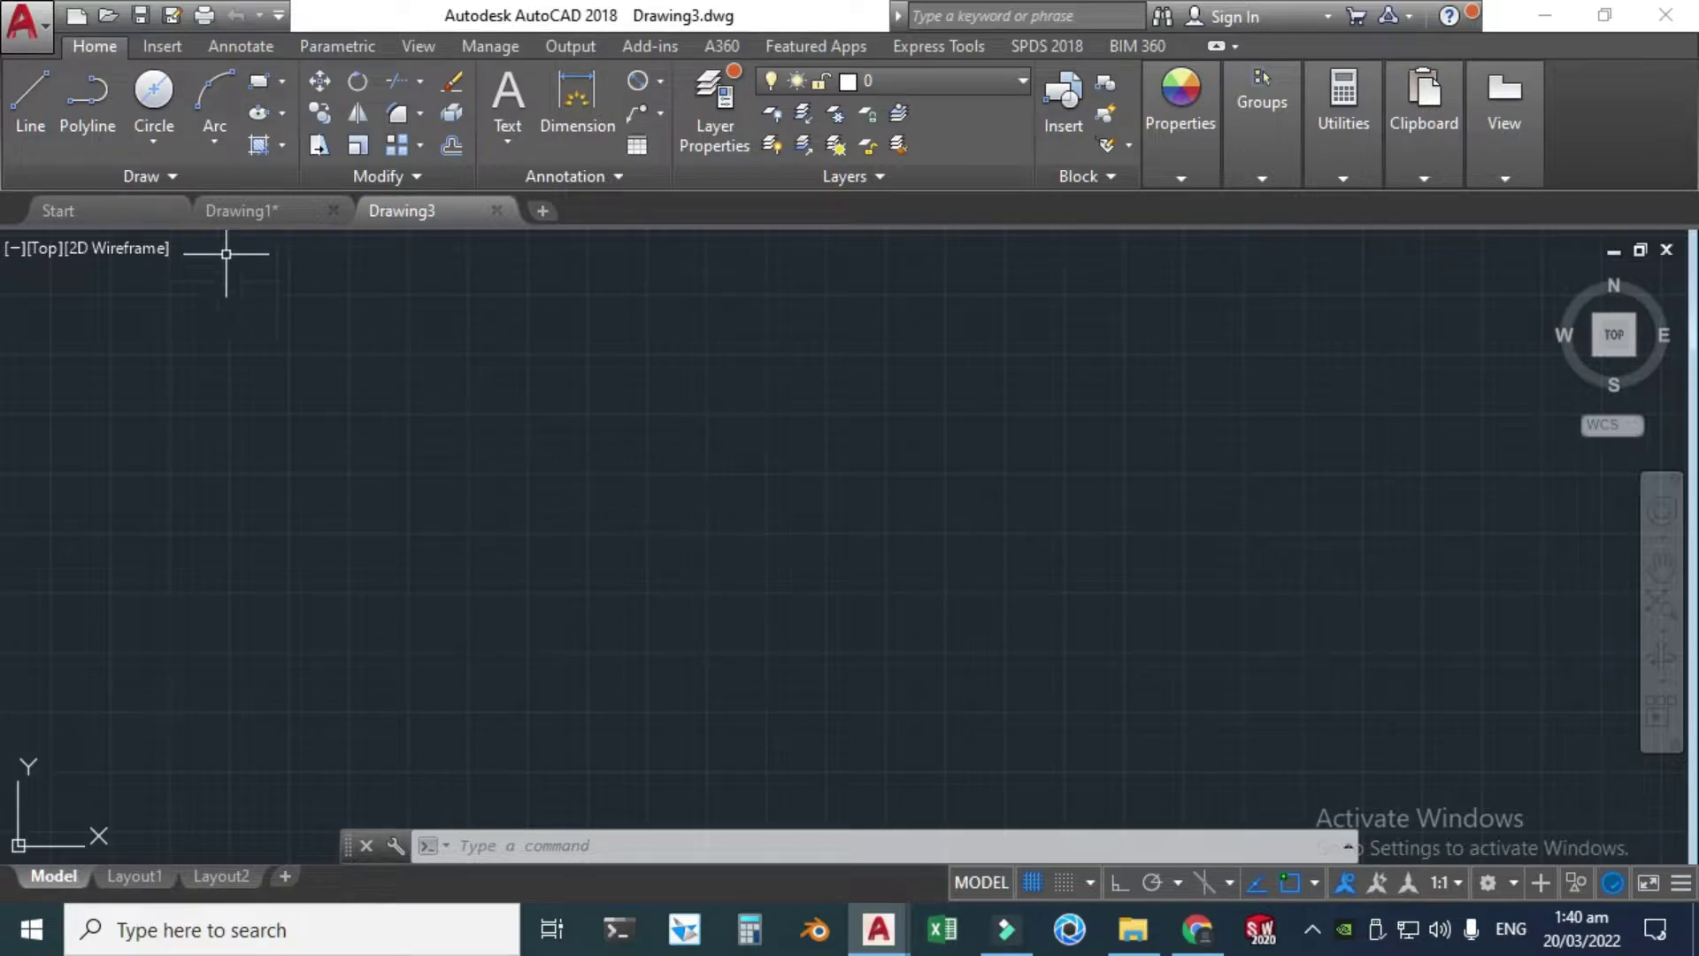
left_click(162, 145)
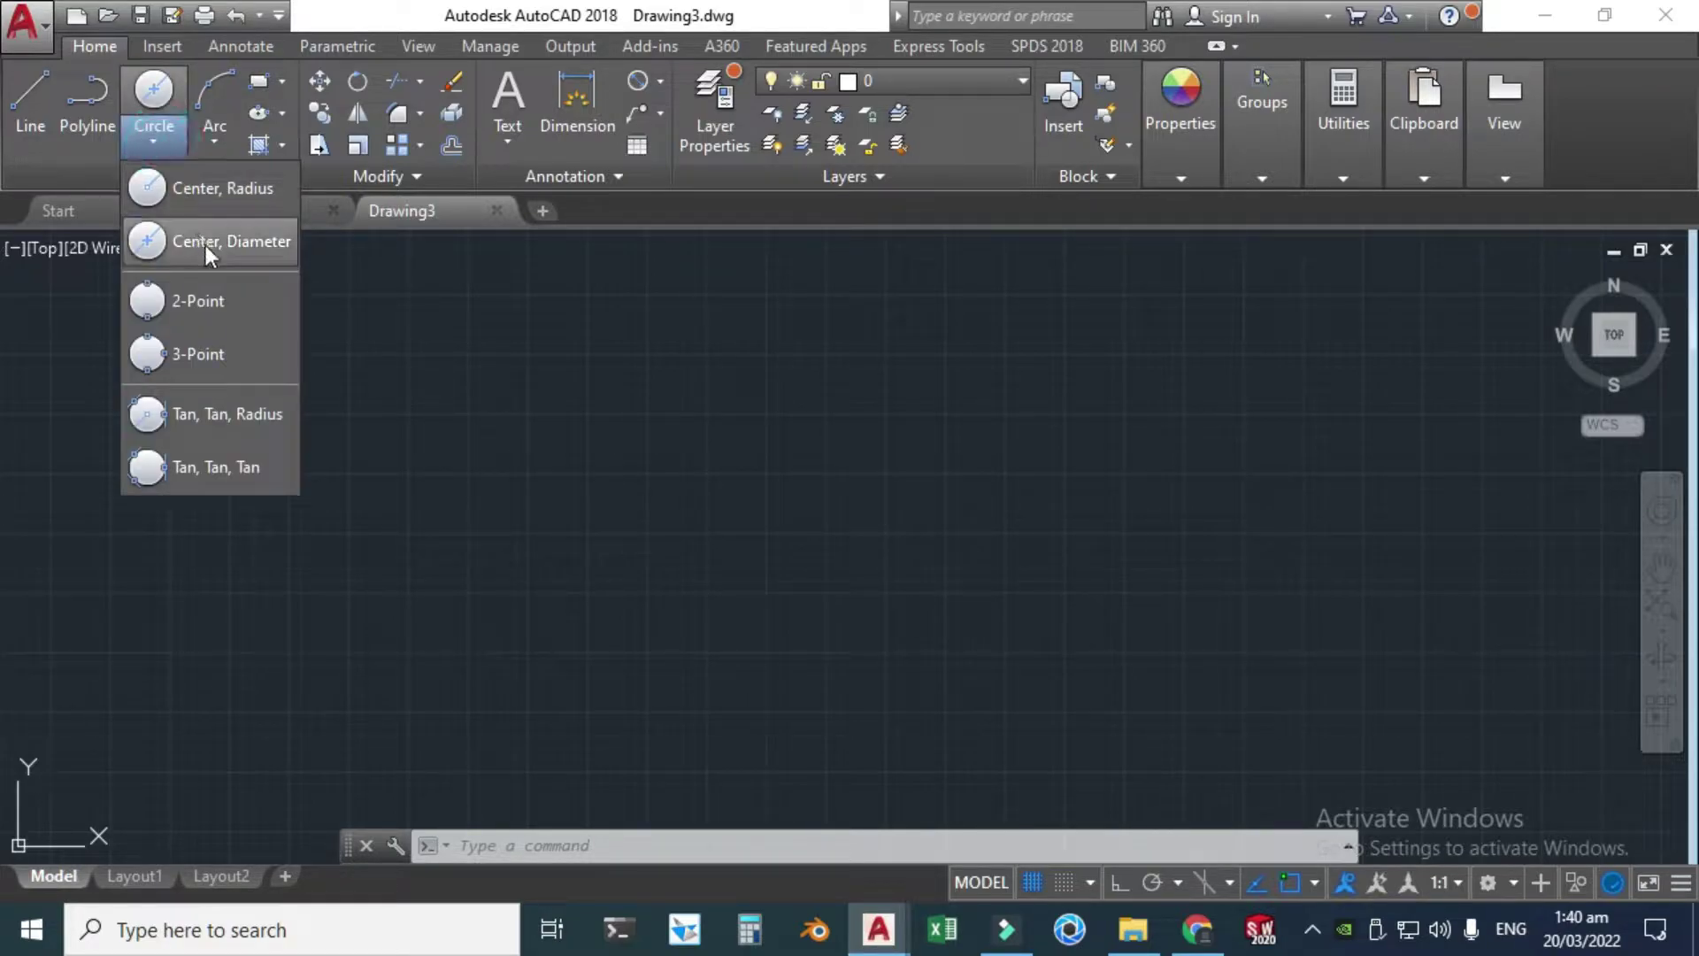
left_click(257, 247)
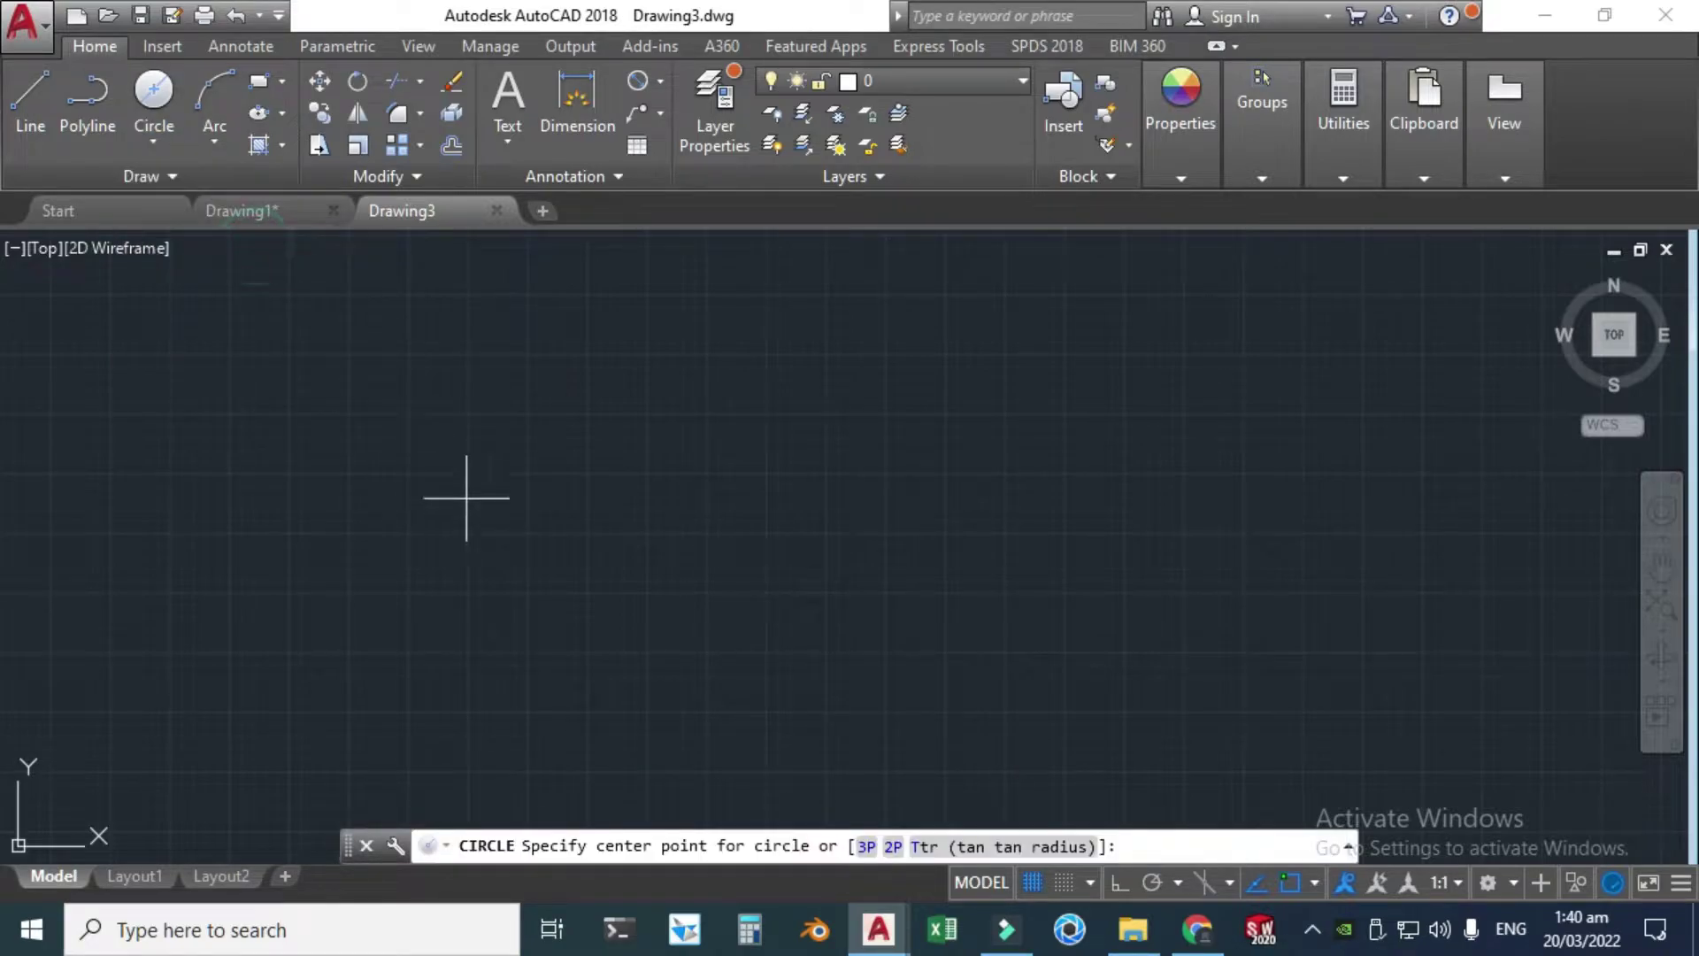
left_click(405, 487)
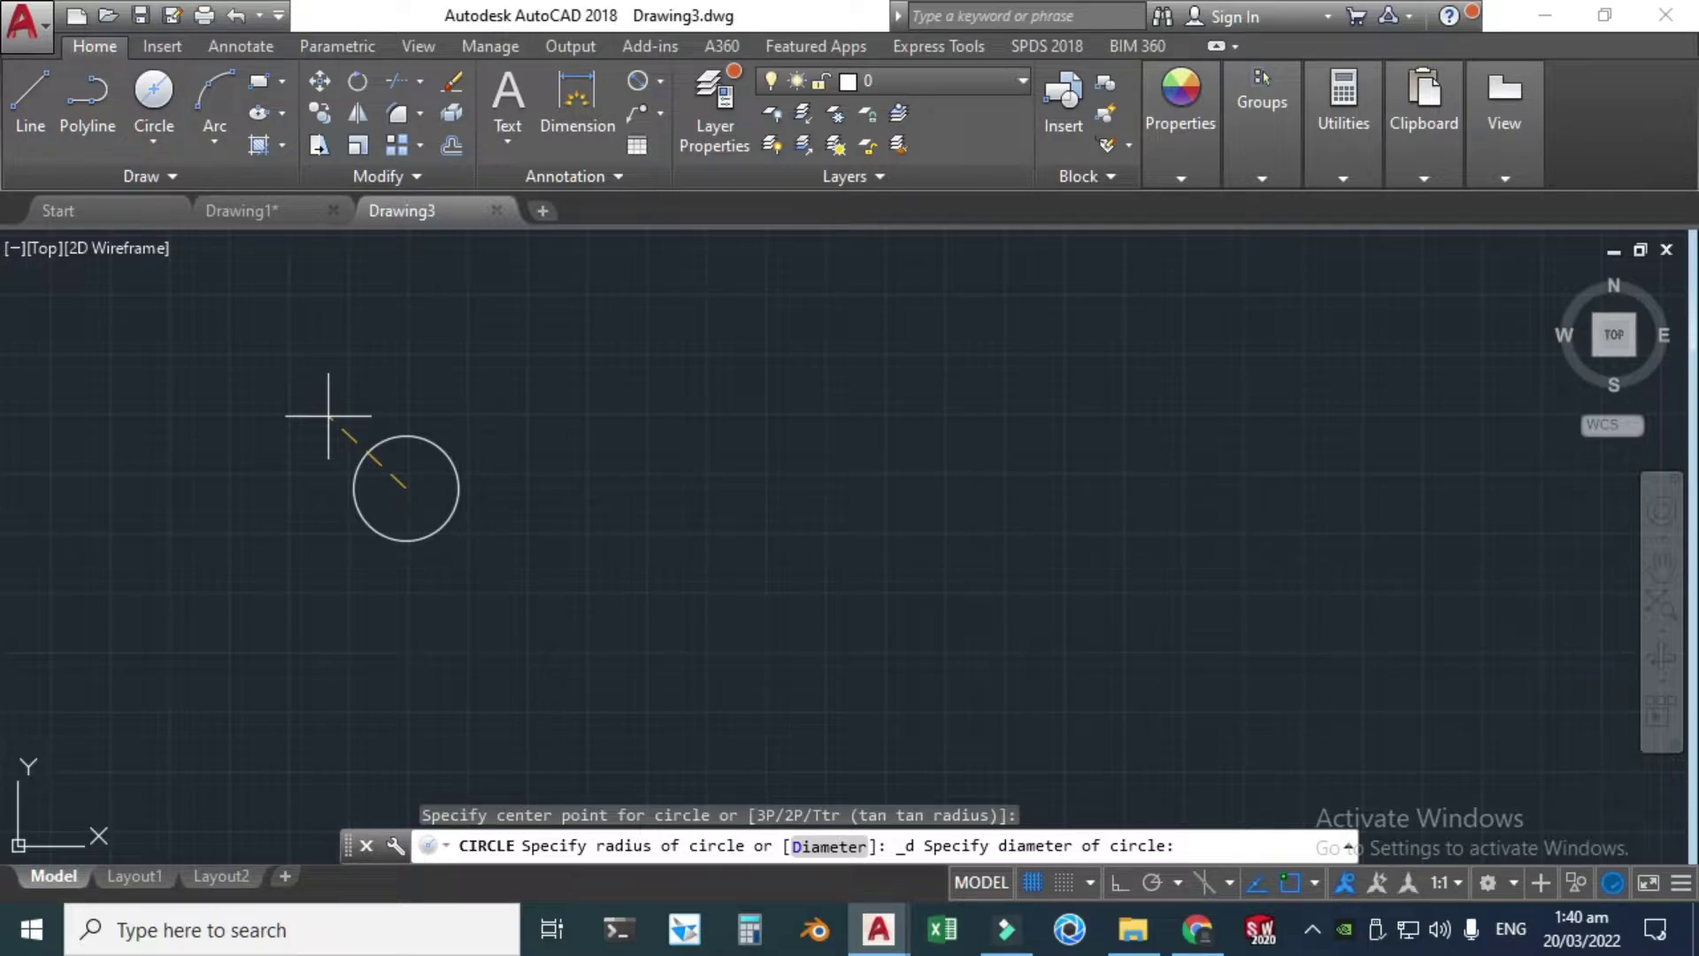
key("Return")
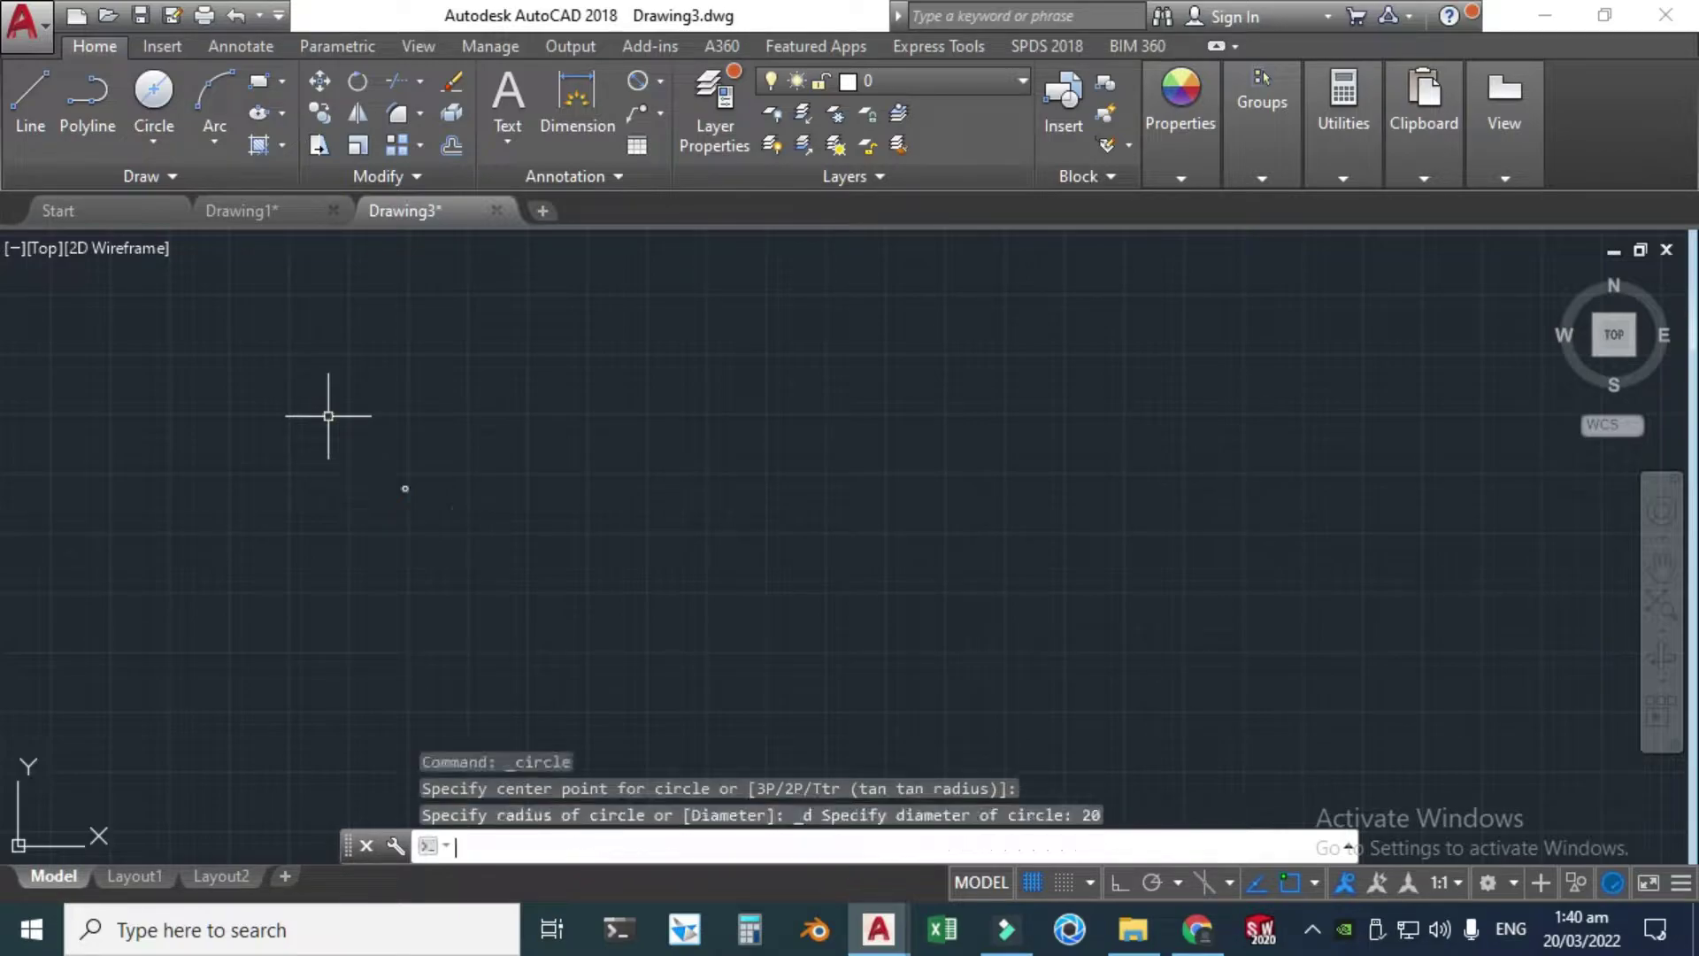
- Draw a 16 mm diameter circle concentric with the 20 mm circle
scroll(368, 429, "up", 2)
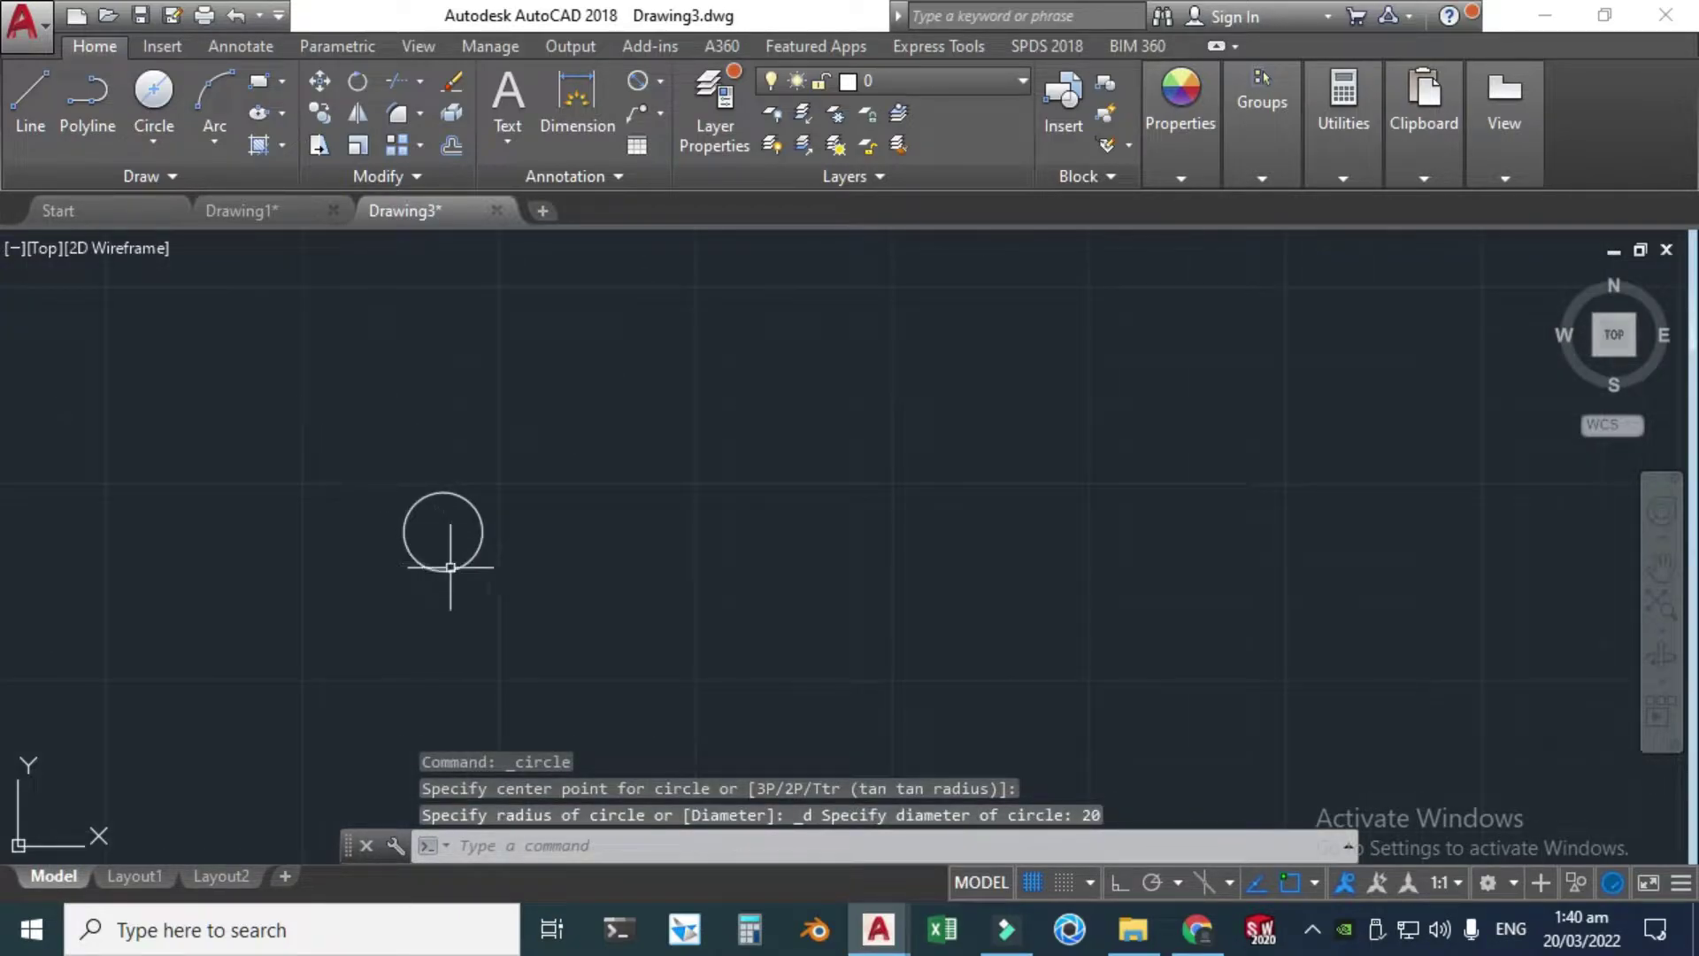
scroll(456, 569, "up", 2)
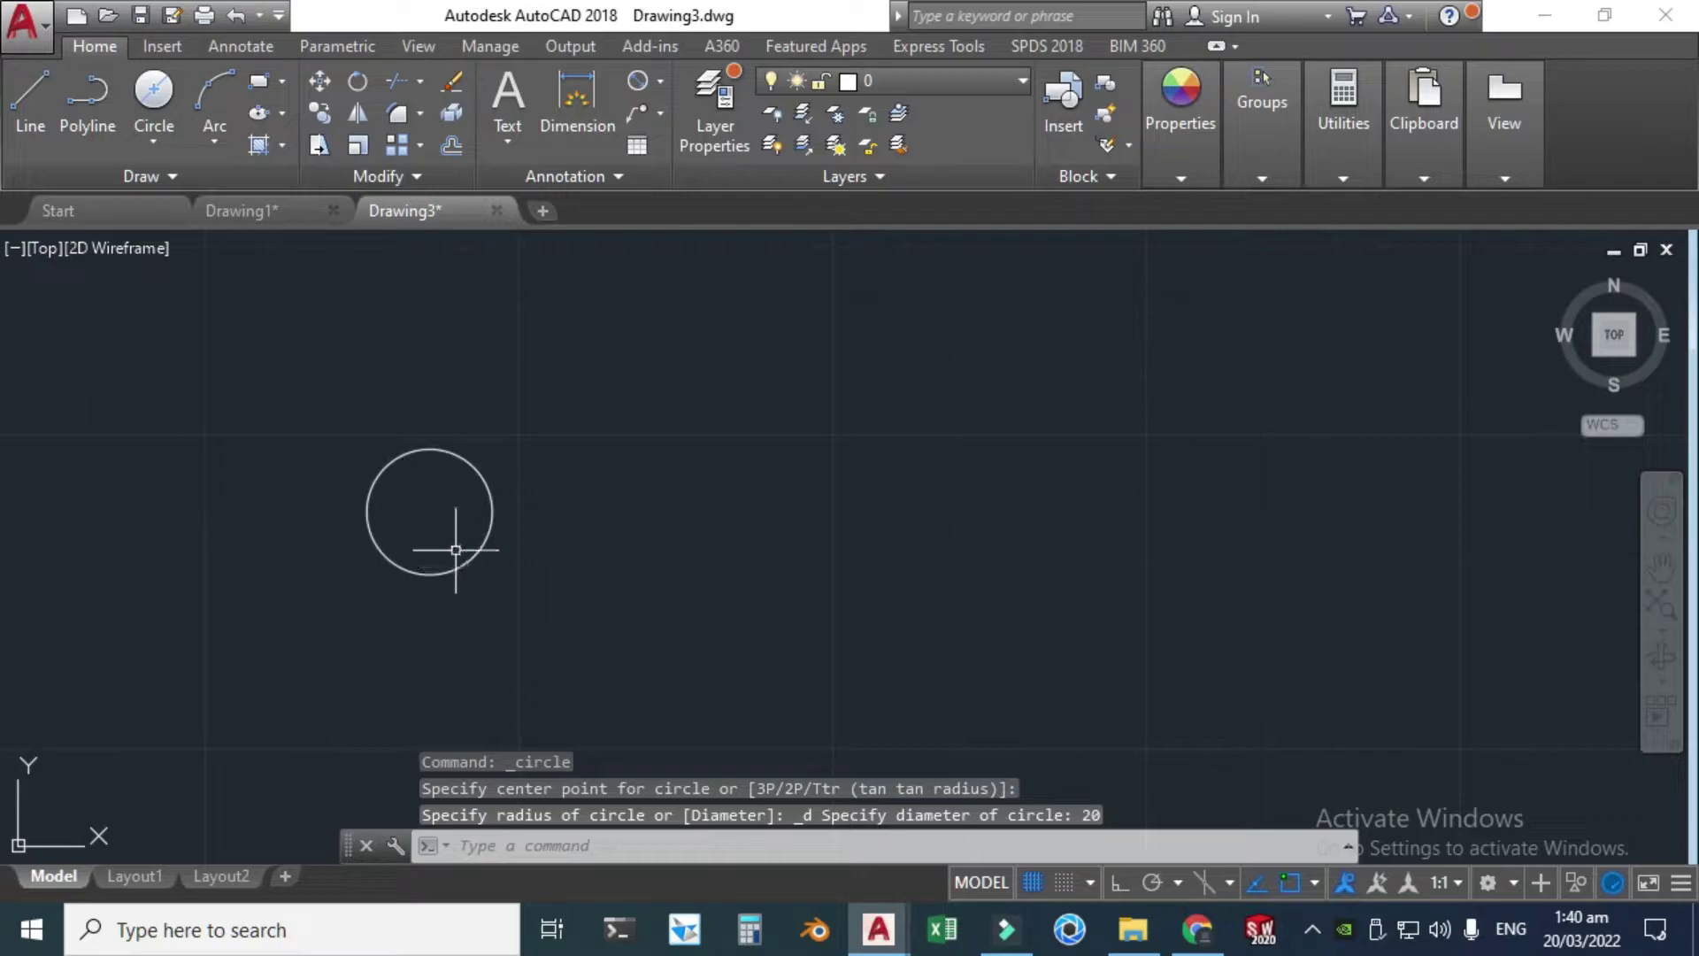
left_click(171, 147)
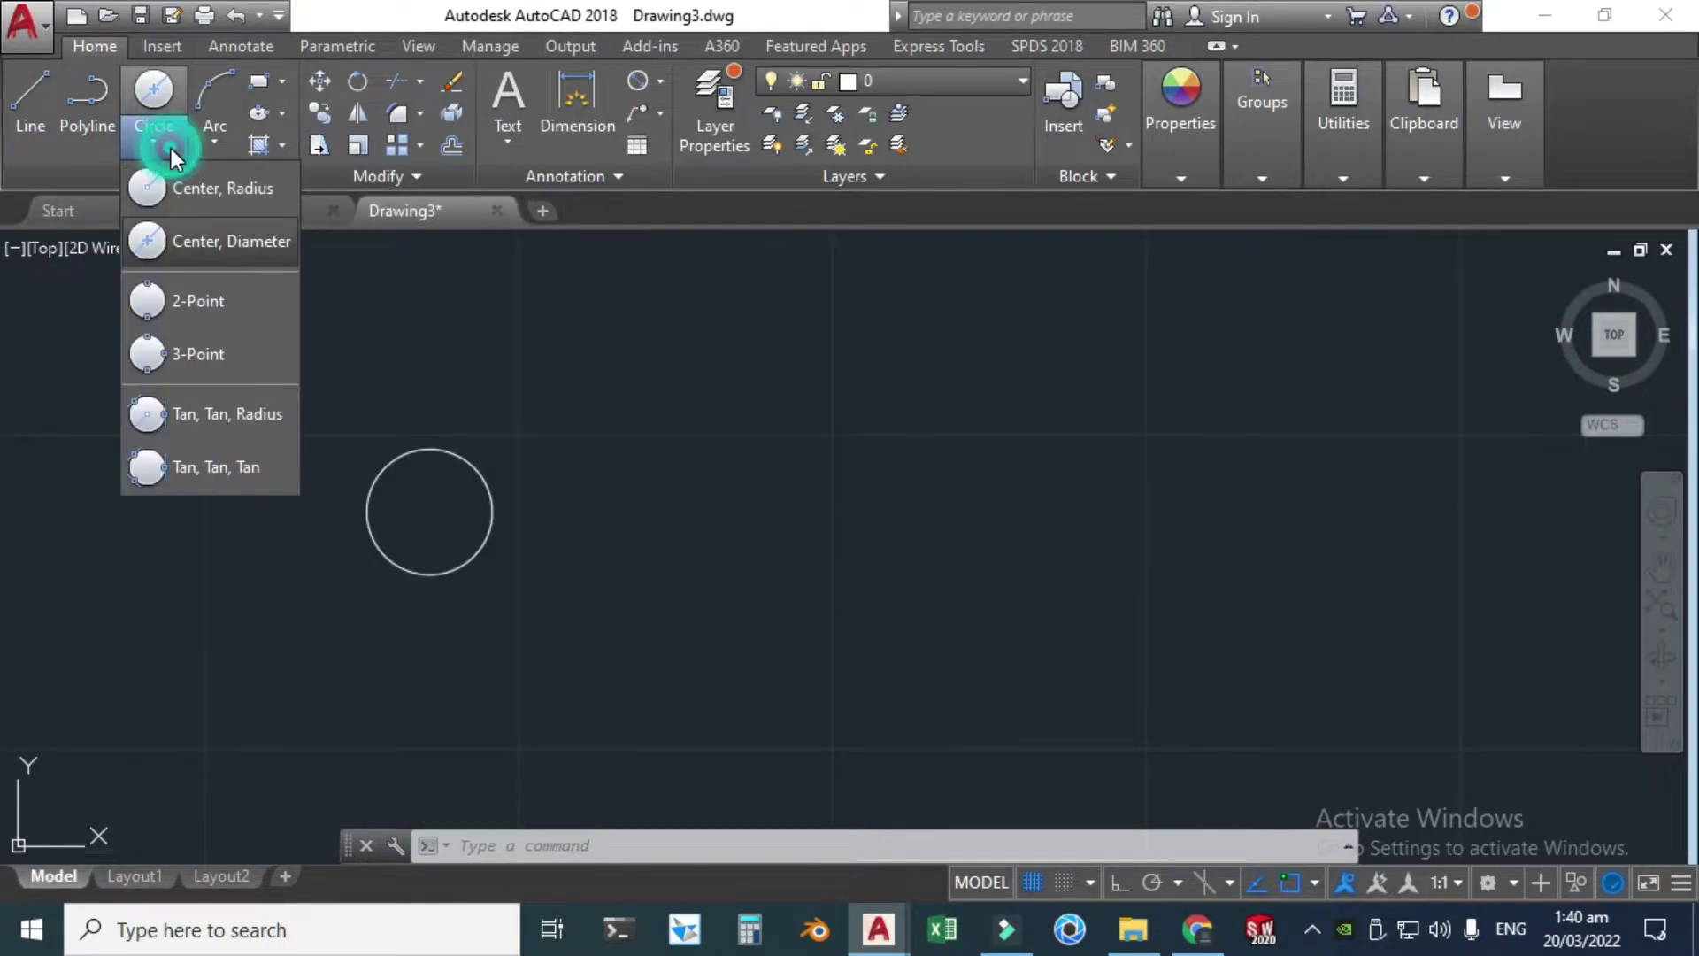
left_click(209, 242)
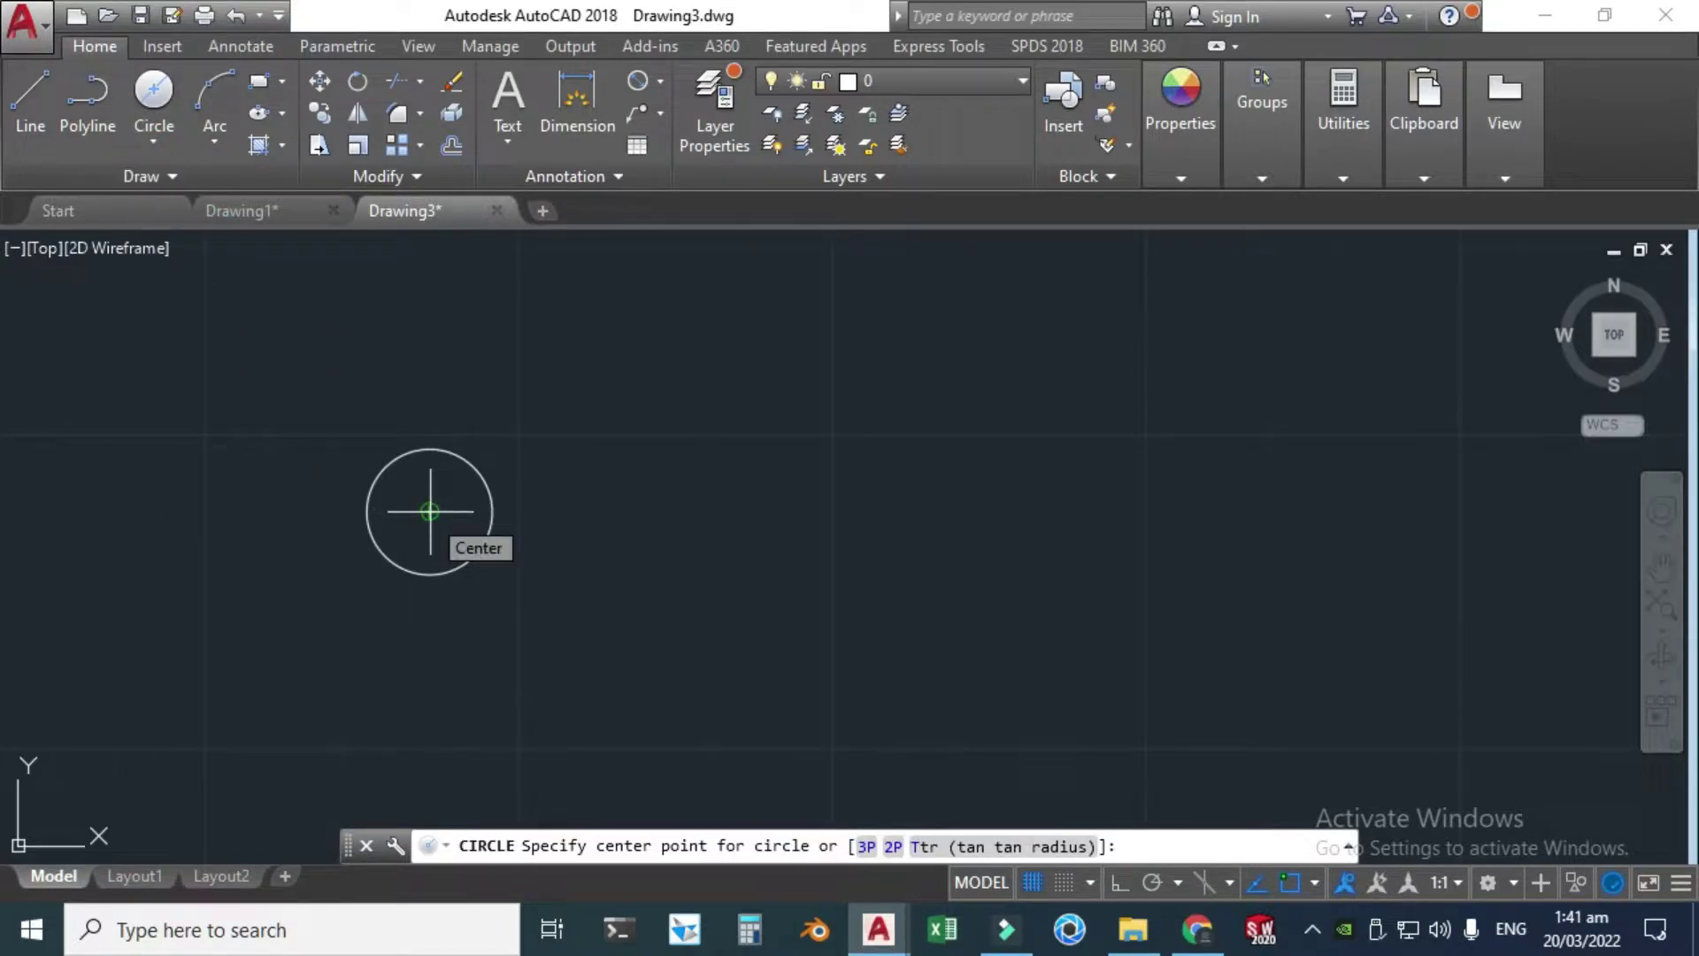
left_click(429, 510)
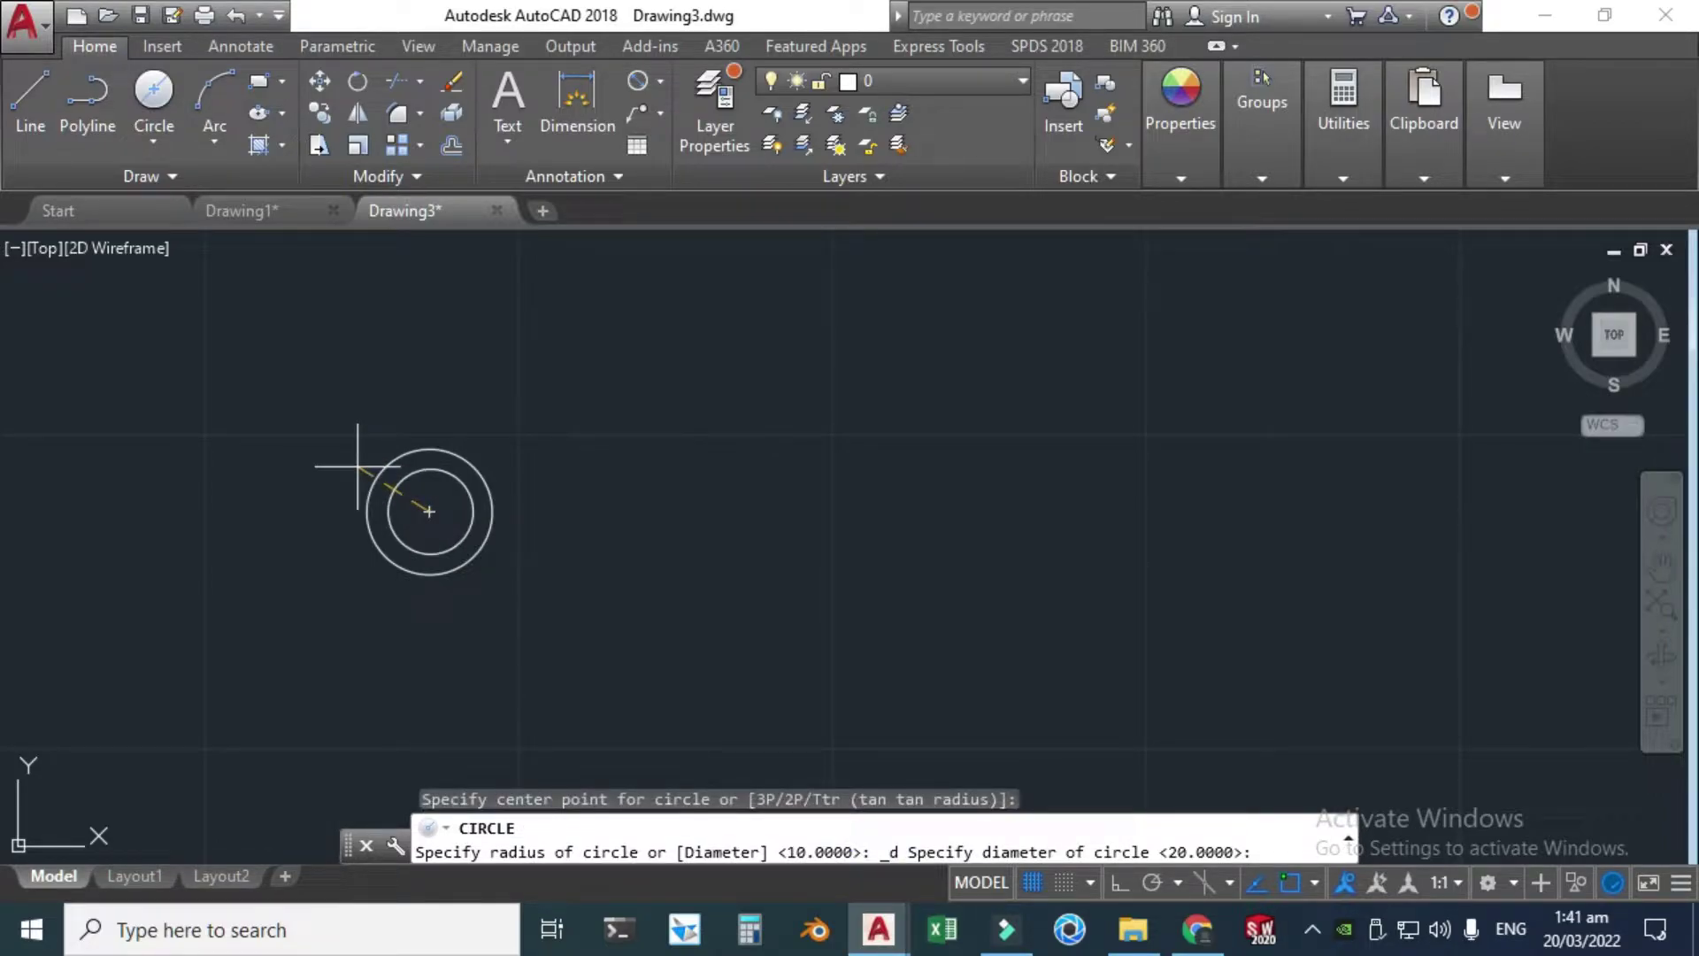
key("Return")
- Draw a horizontal line rightward from the outer circle's top quadrant and continue it with a 130 mm segment
scroll(491, 482, "up", 2)
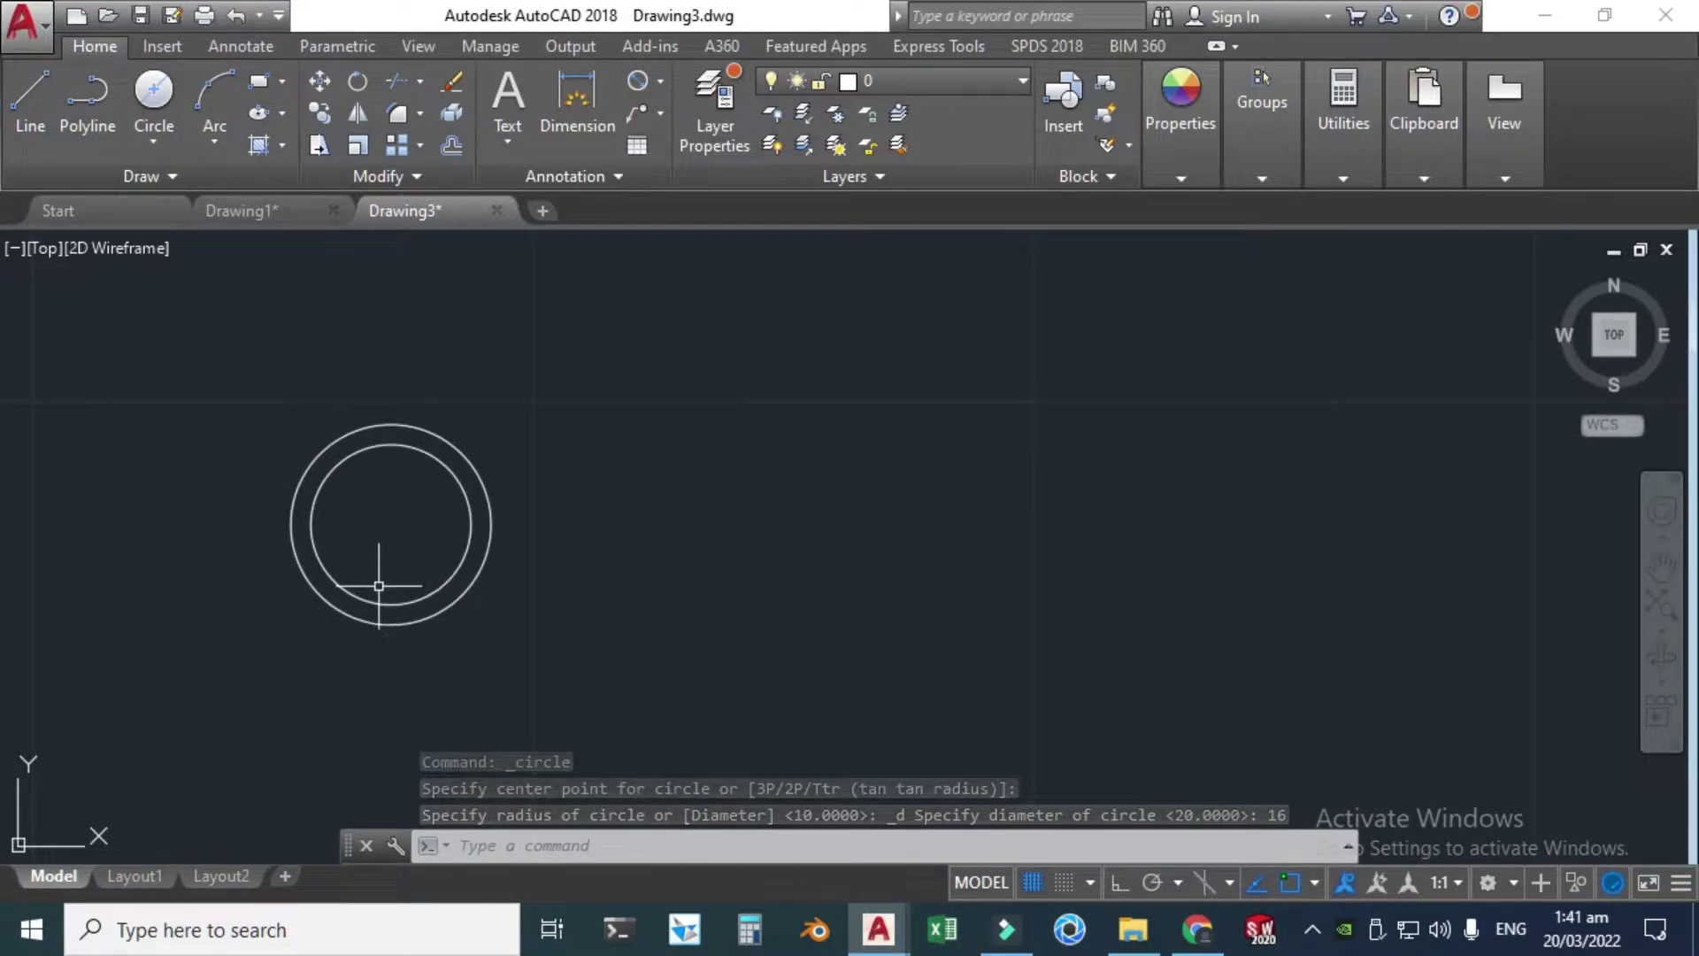
scroll(385, 564, "down", 3)
scroll(691, 569, "down", 3)
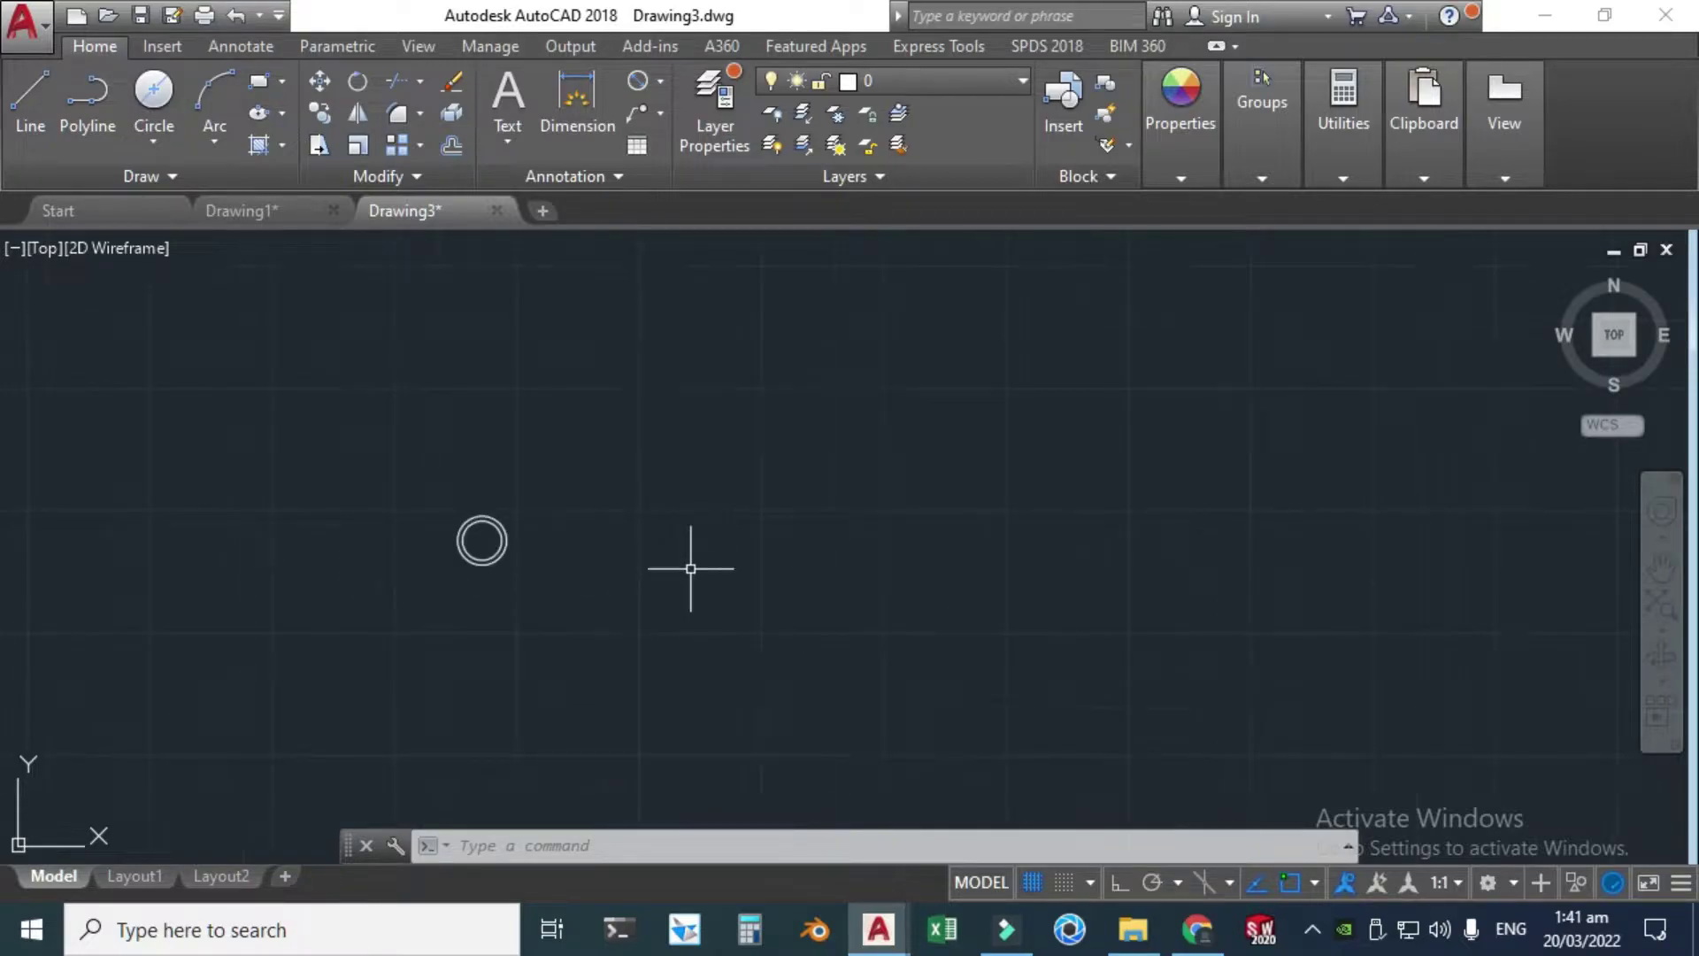
scroll(607, 553, "up", 3)
left_click(30, 104)
key("Escape")
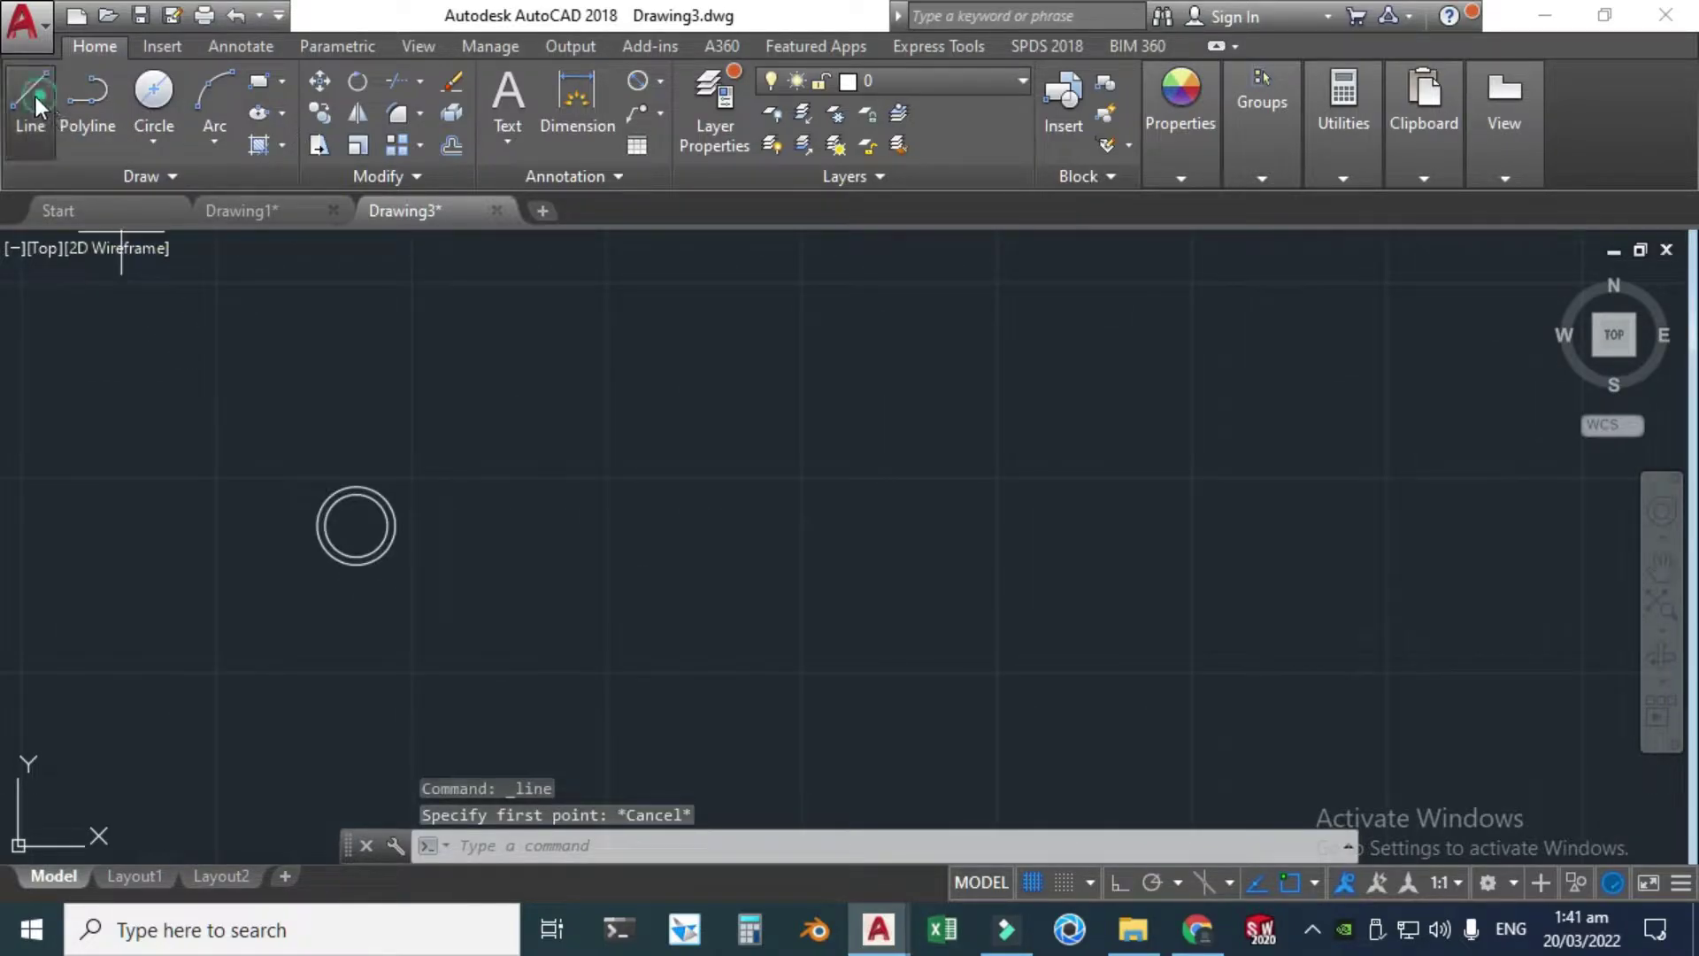
left_click(36, 98)
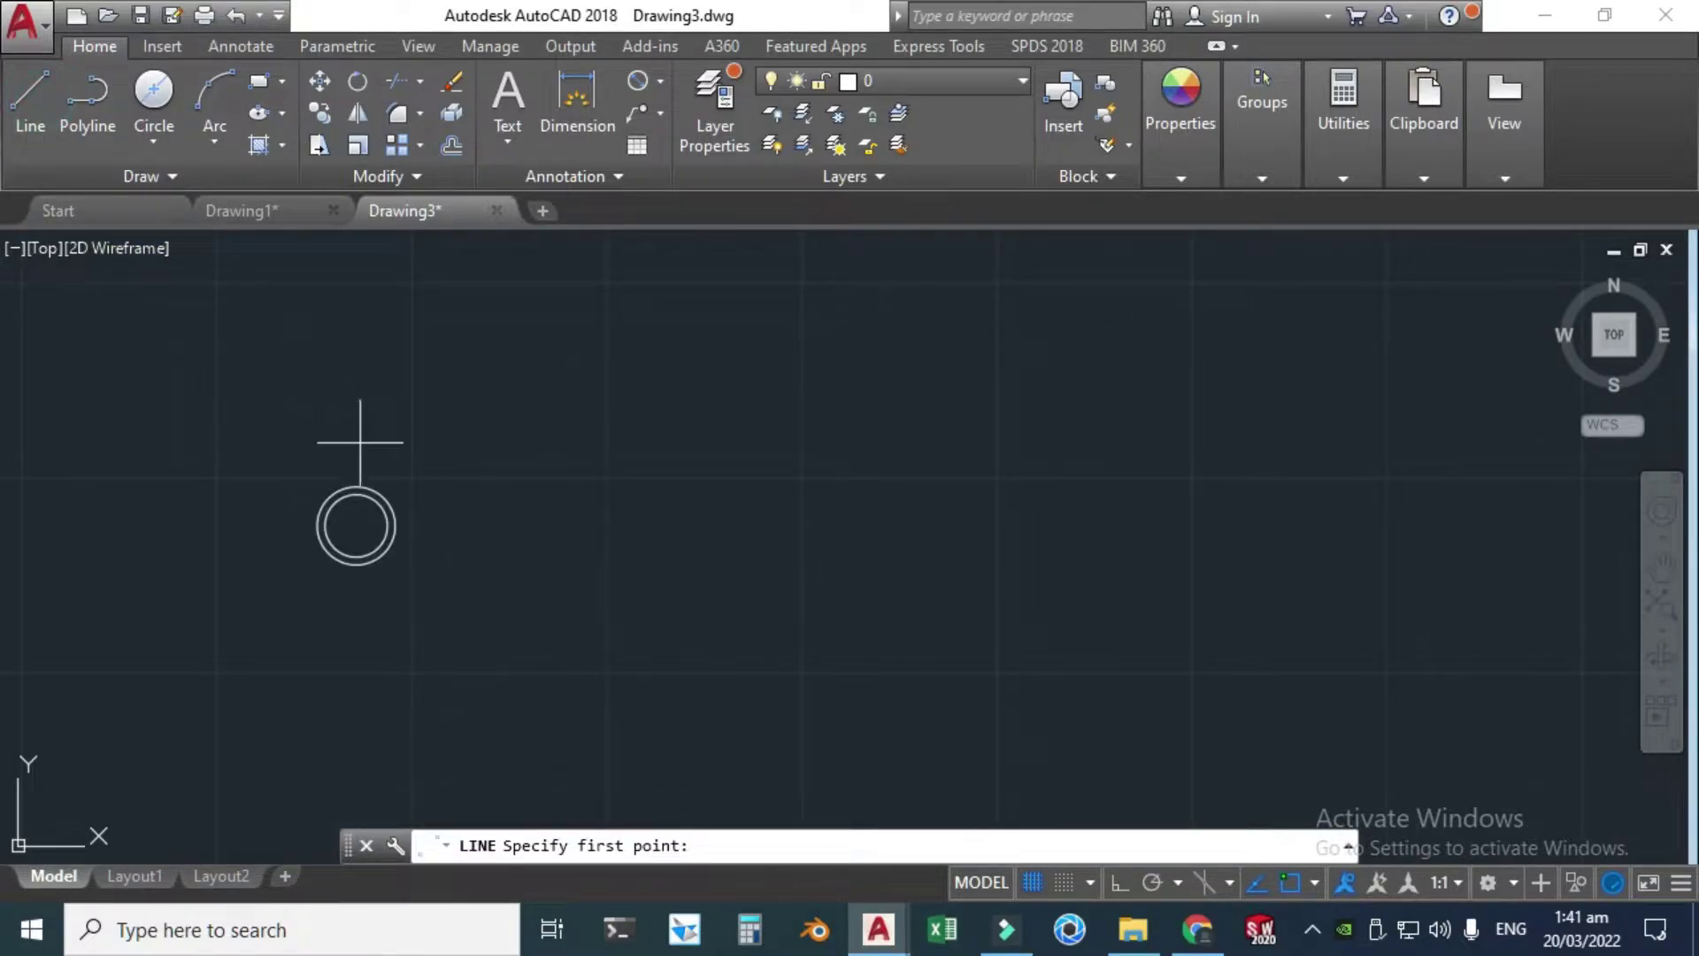
left_click(356, 486)
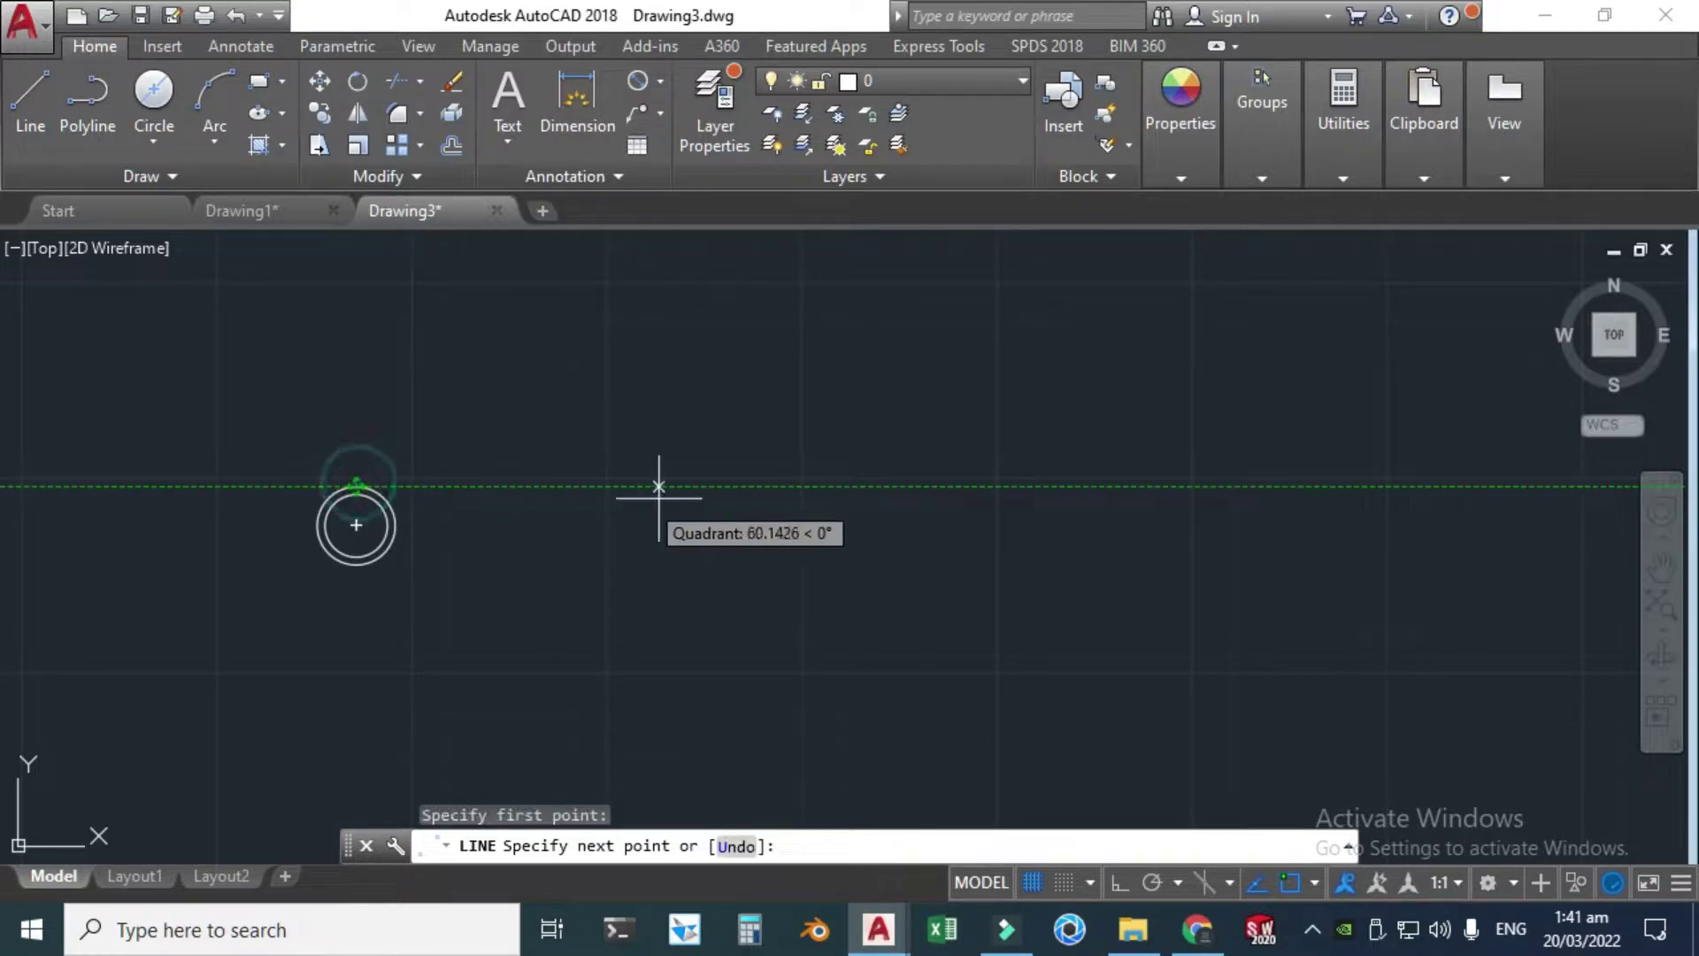
left_click(713, 486)
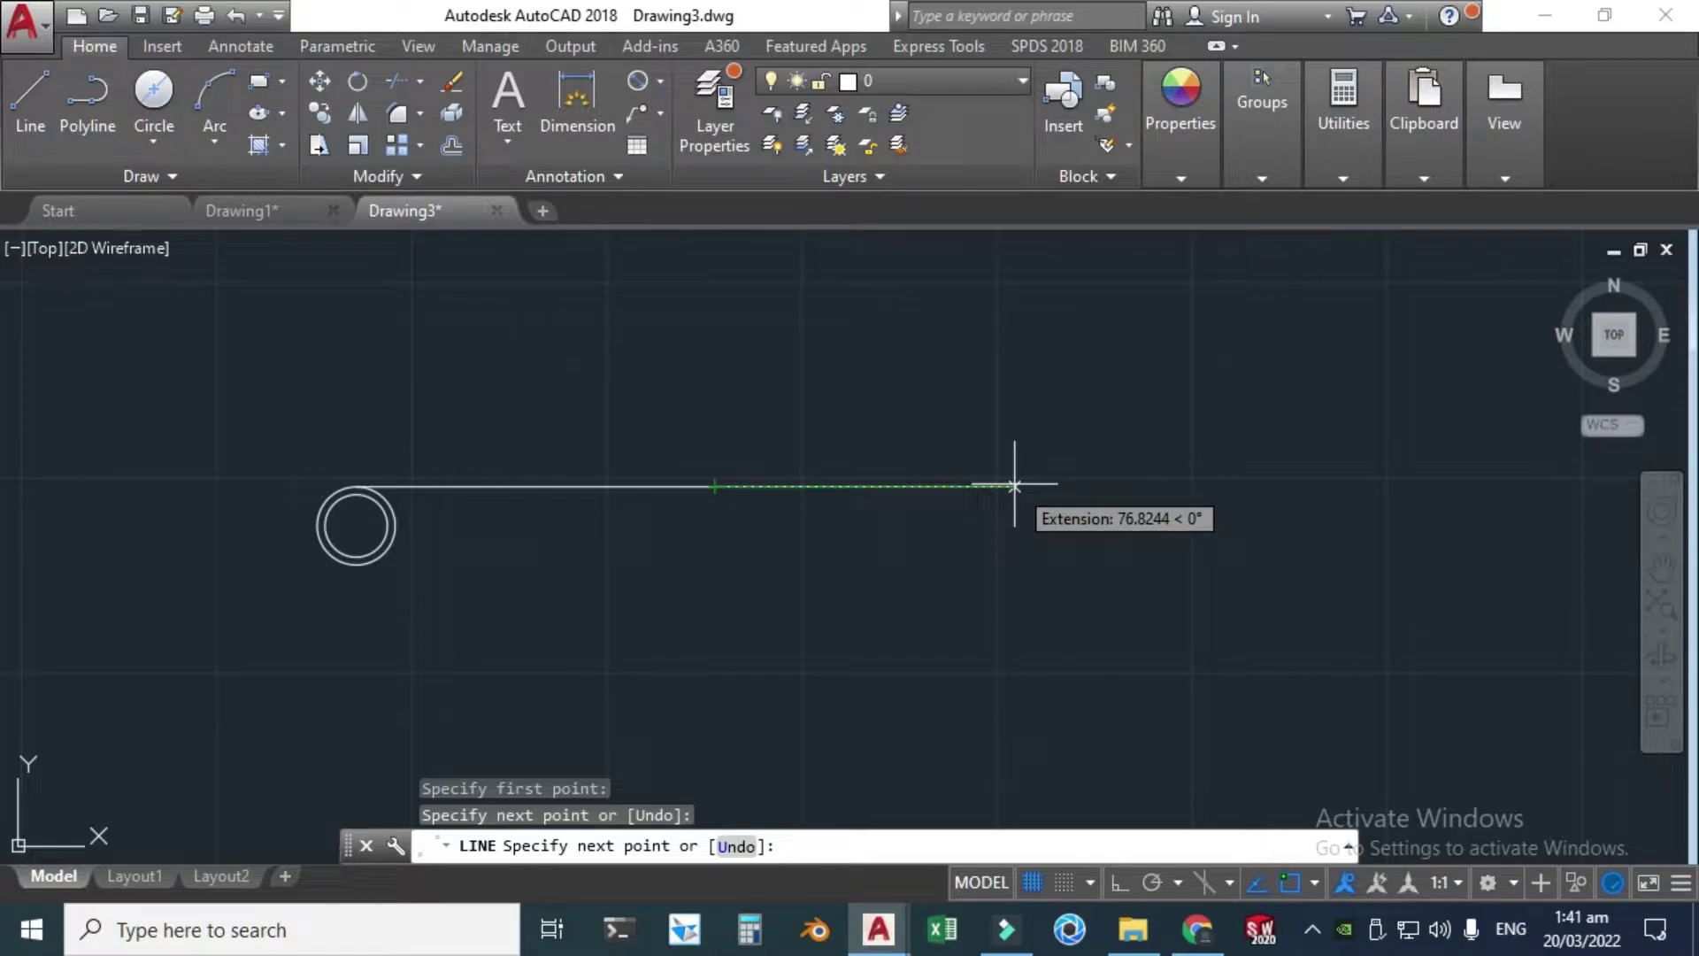
key("Return")
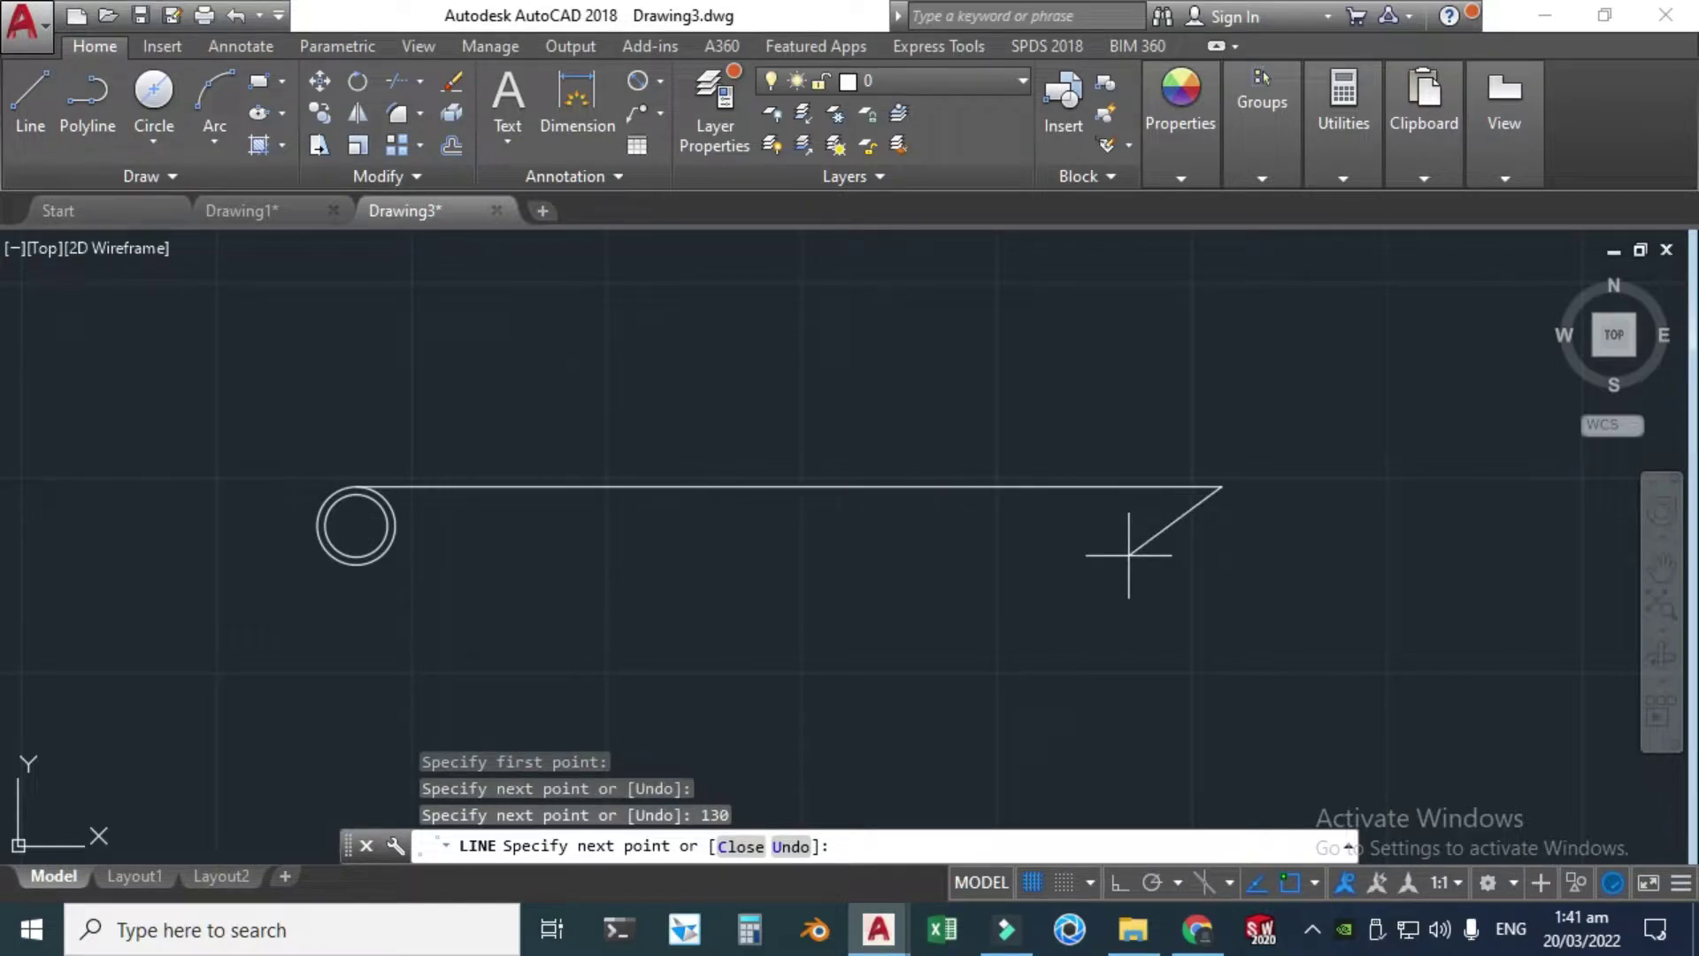
key("Escape")
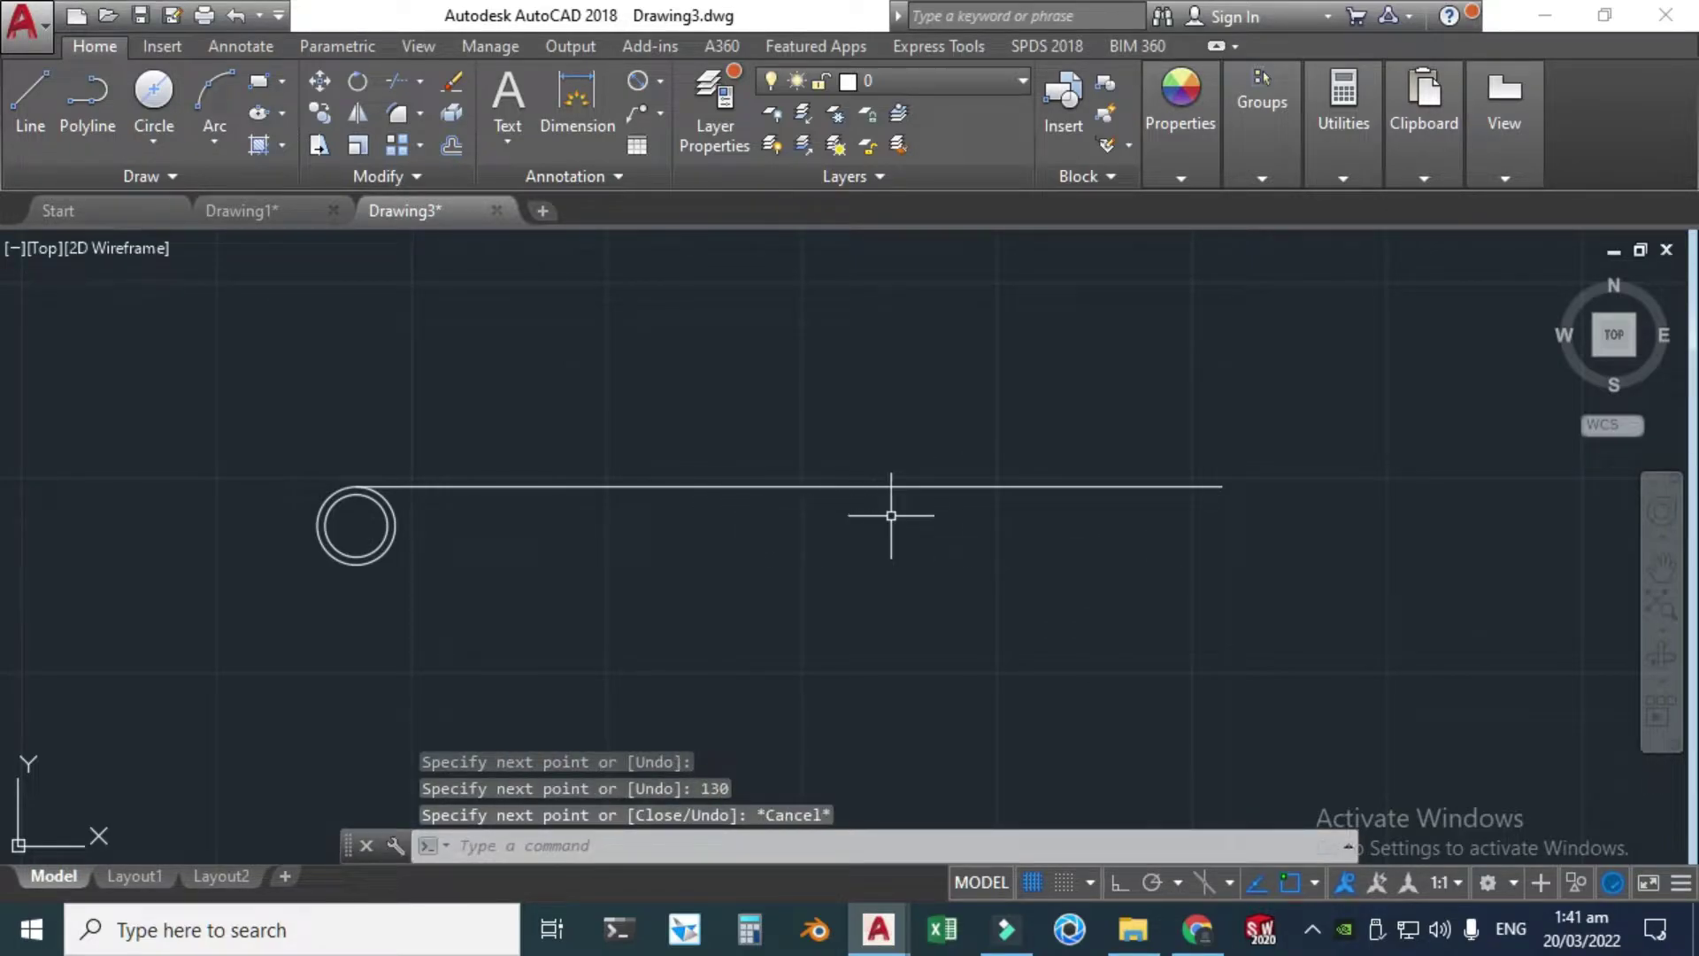
- Draw two matching horizontal segments from the outer circle's bottom quadrant, ending directly below the upper segments' endpoints
left_click(39, 124)
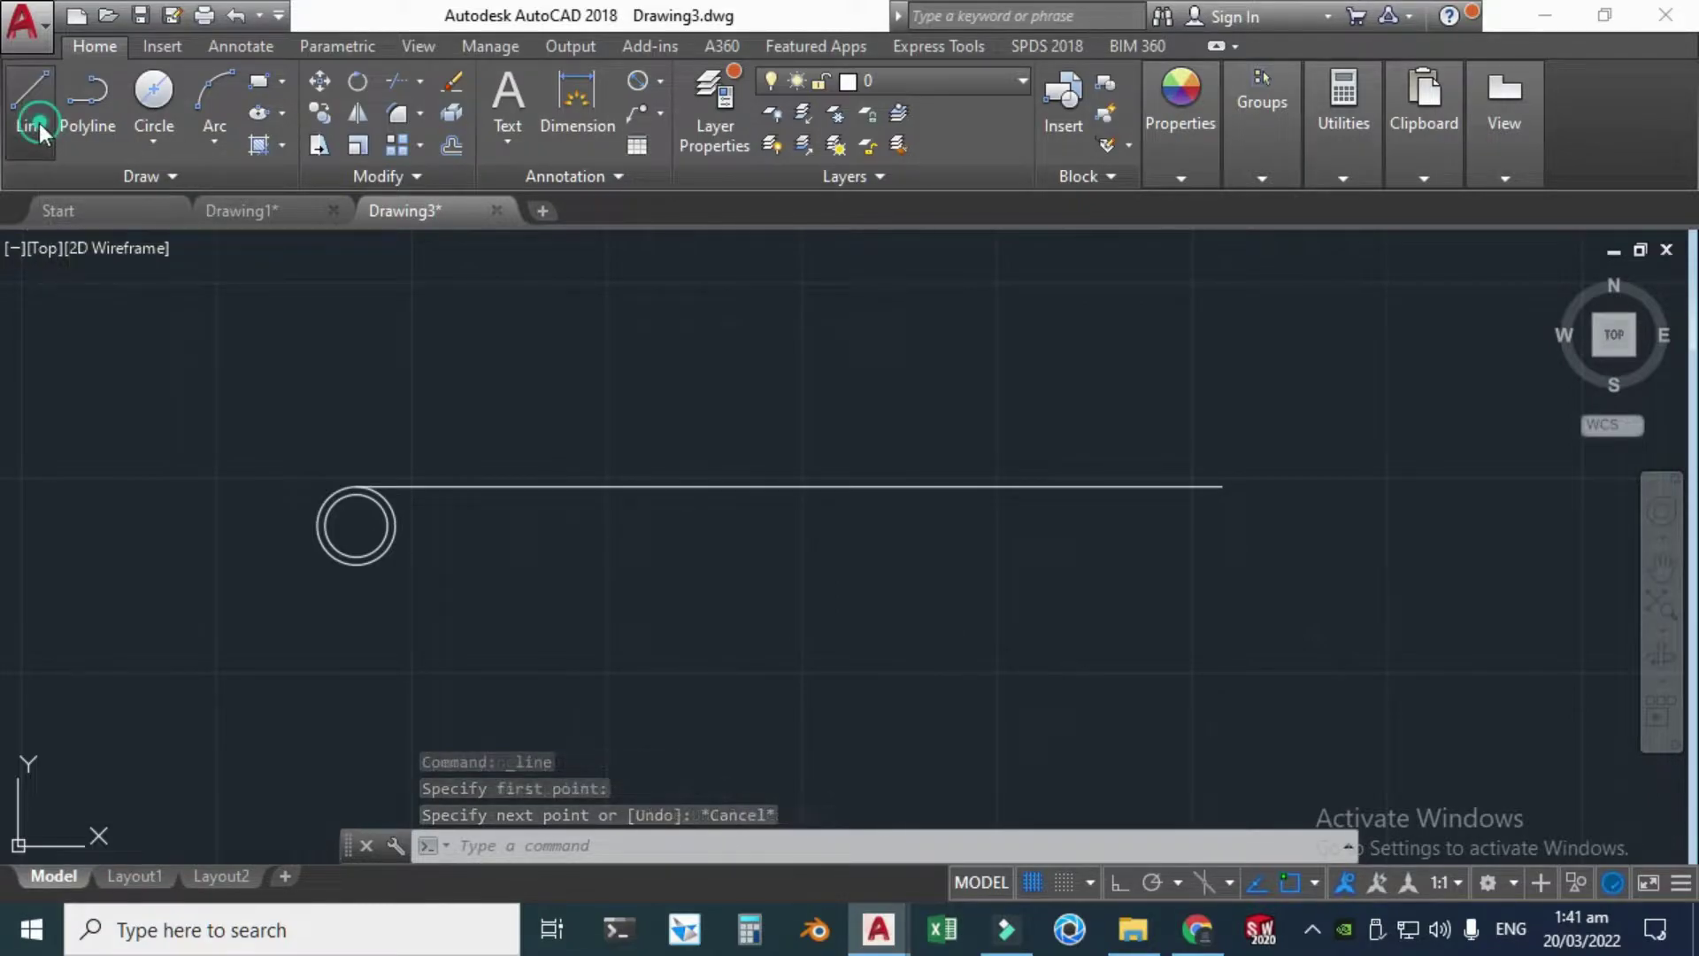
left_click(355, 565)
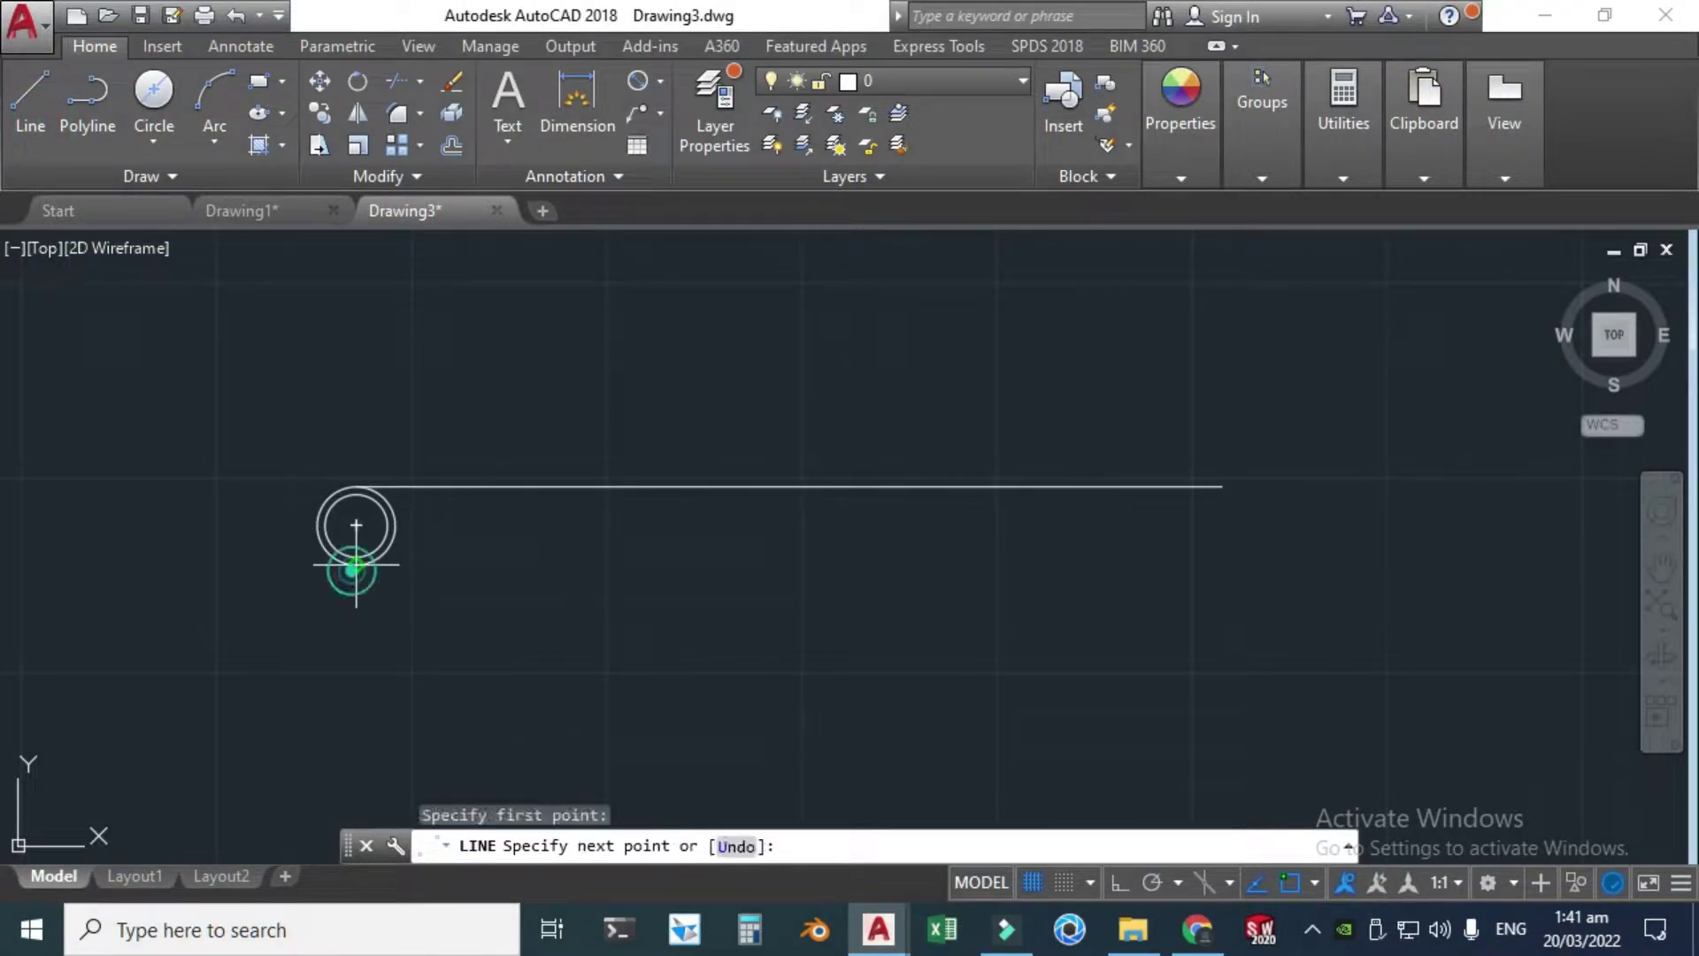
left_click(715, 565)
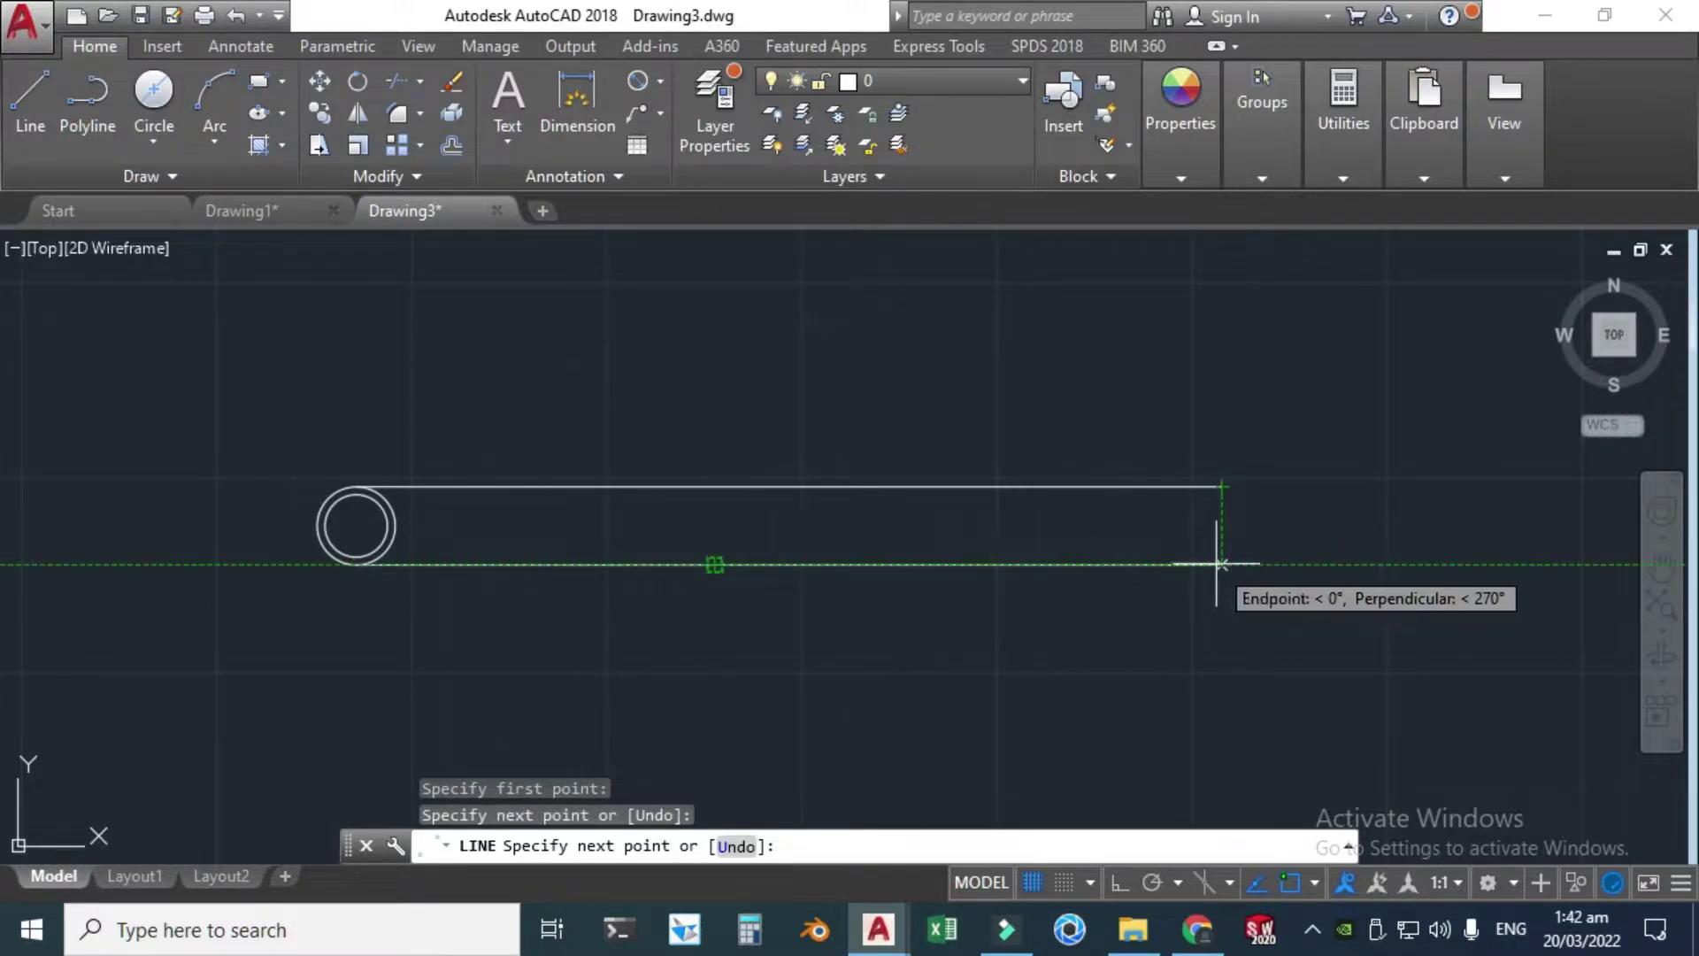
left_click(1221, 564)
key("Escape")
- Erase the upper and lower construction segments that connect the circle to the 130 mm lines
left_click(598, 564)
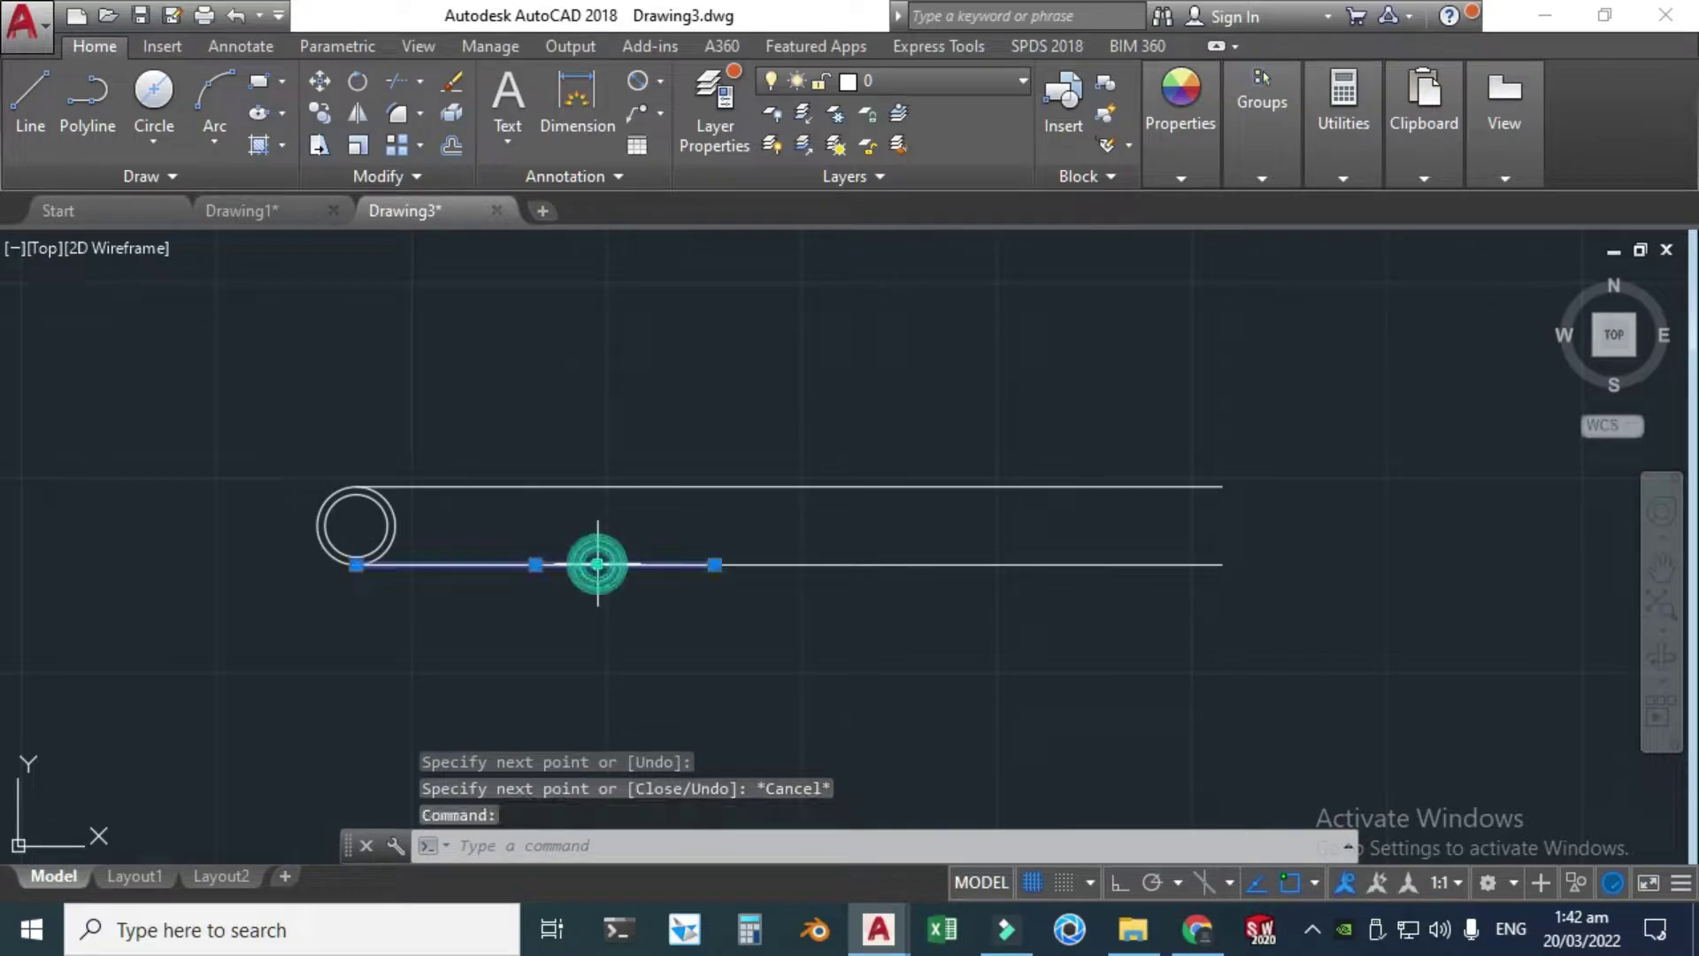
key("Delete")
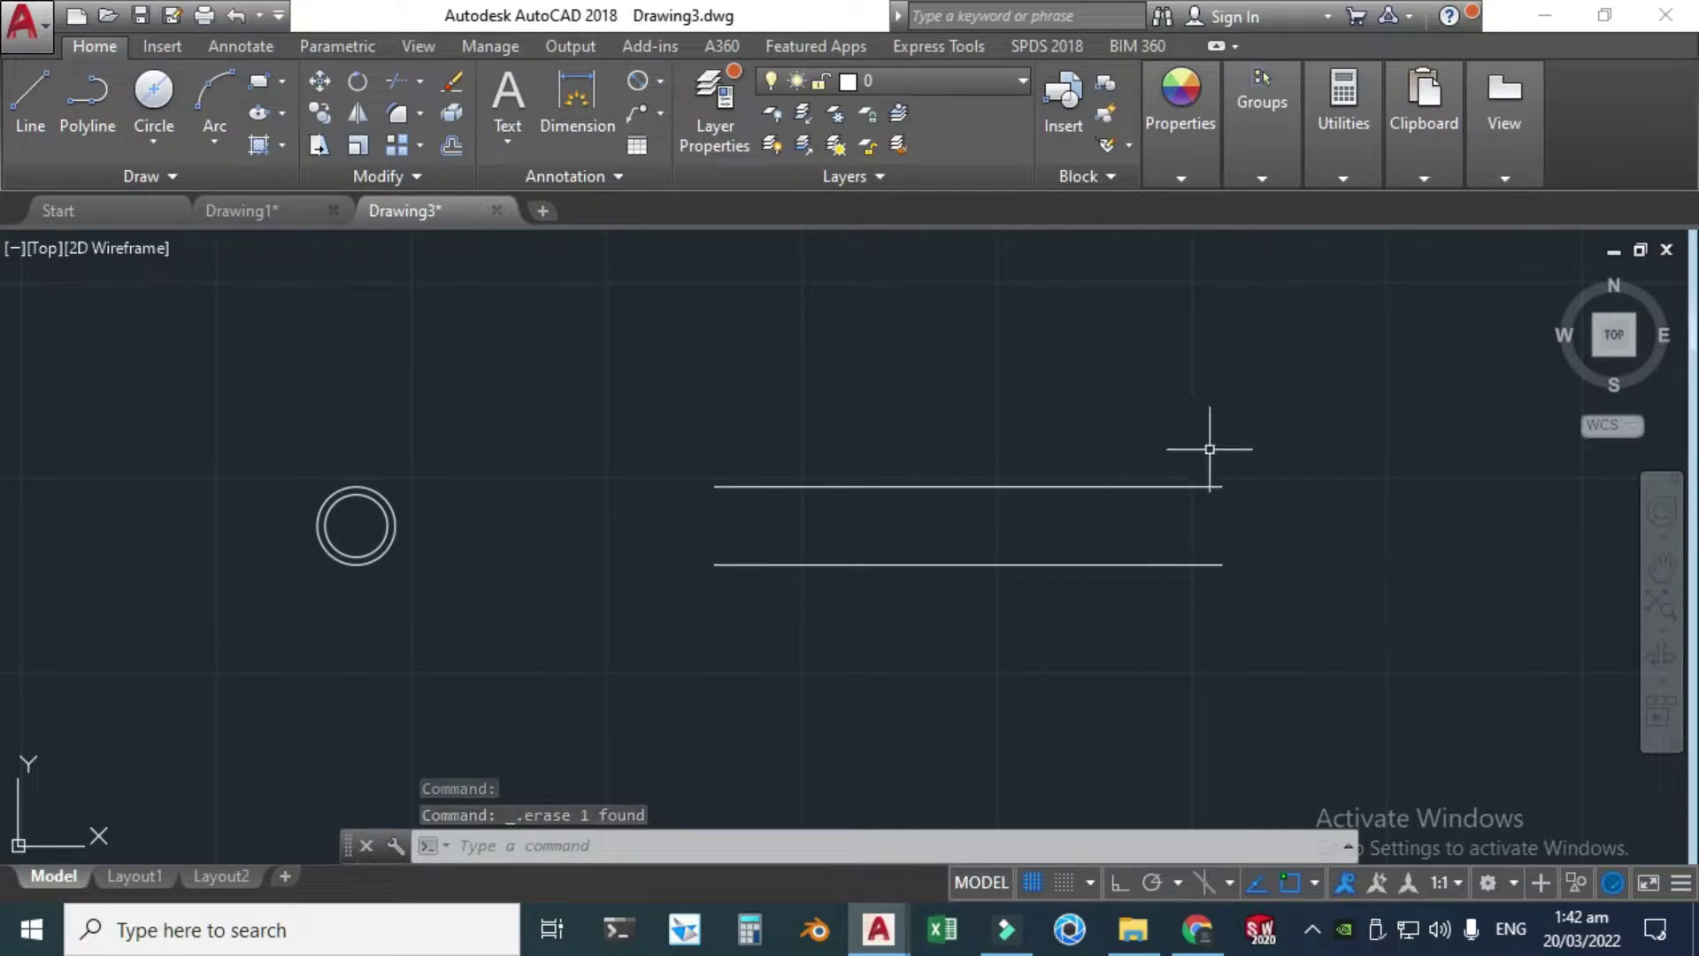
- Close the side-view rectangle with vertical lines joining the left and the right endpoints of the two horizontal lines
left_click(32, 99)
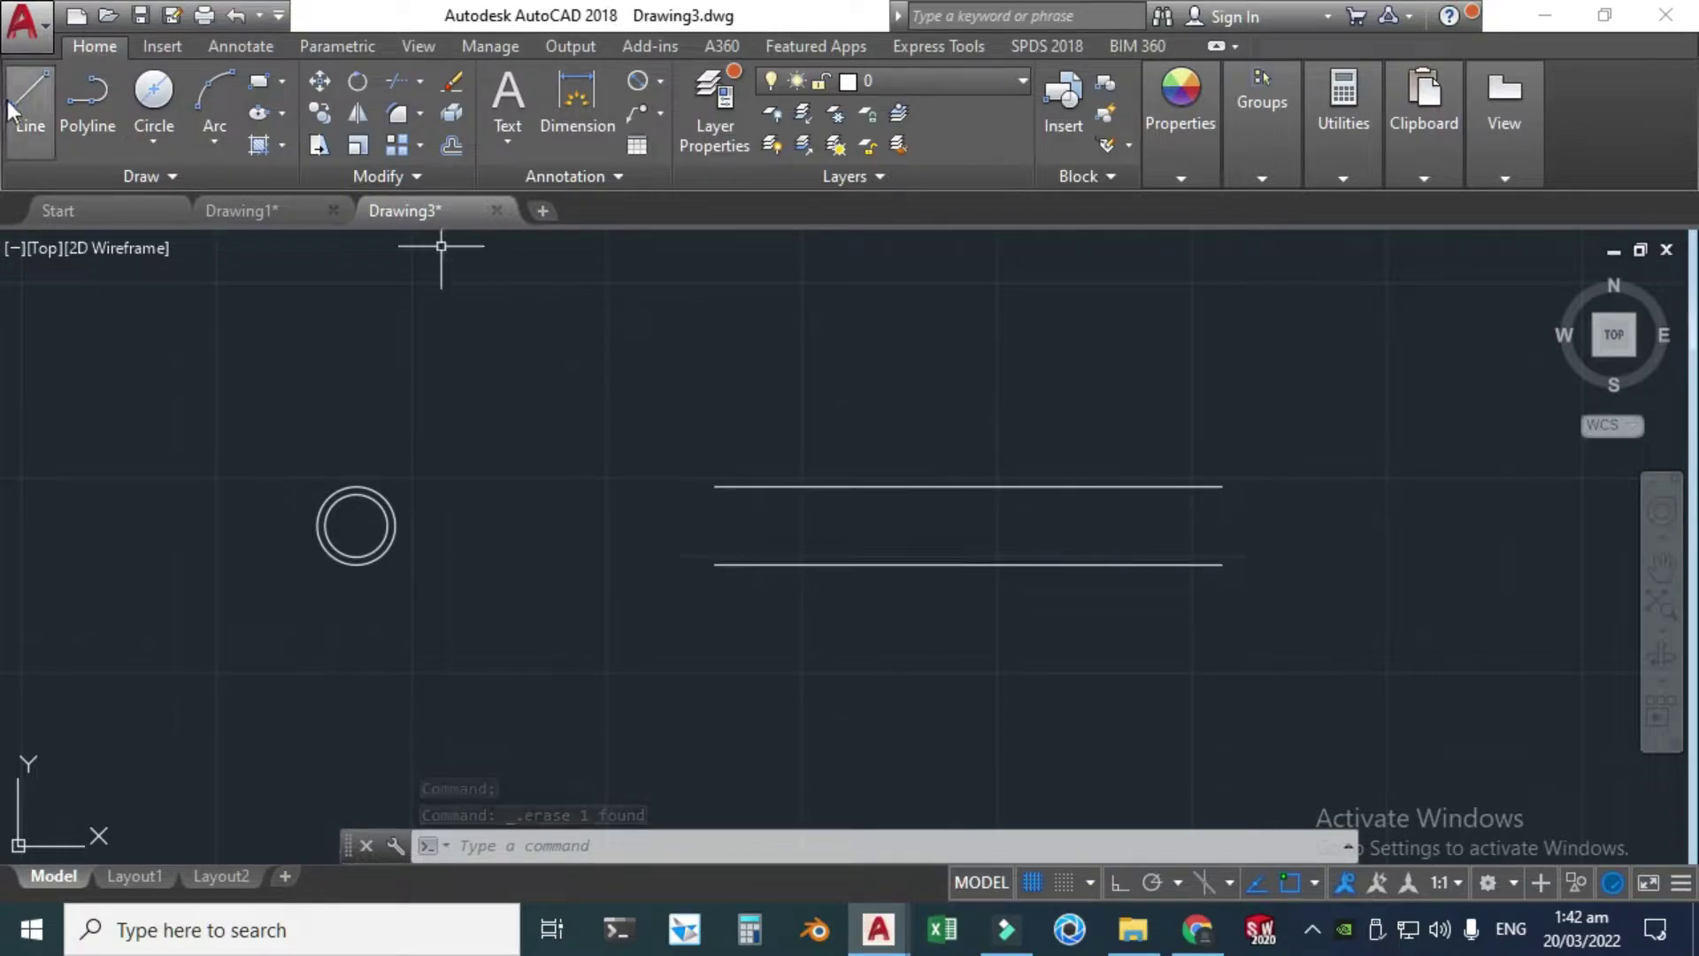
left_click(714, 486)
left_click(715, 564)
key("Escape")
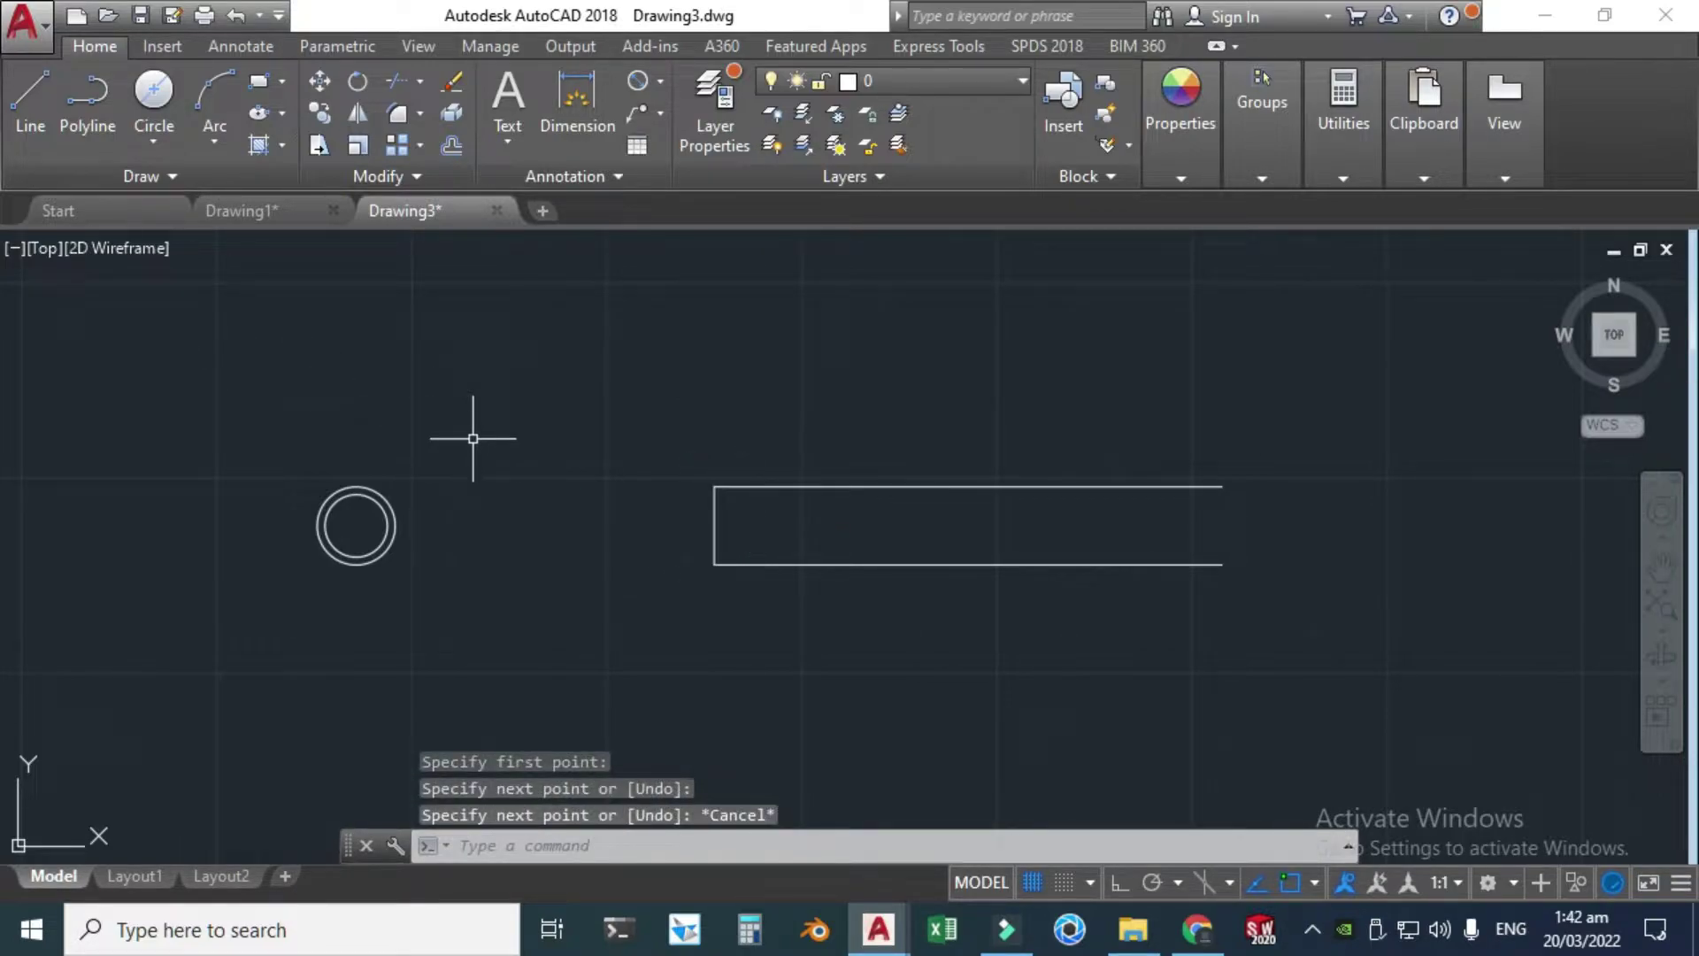
key("Return")
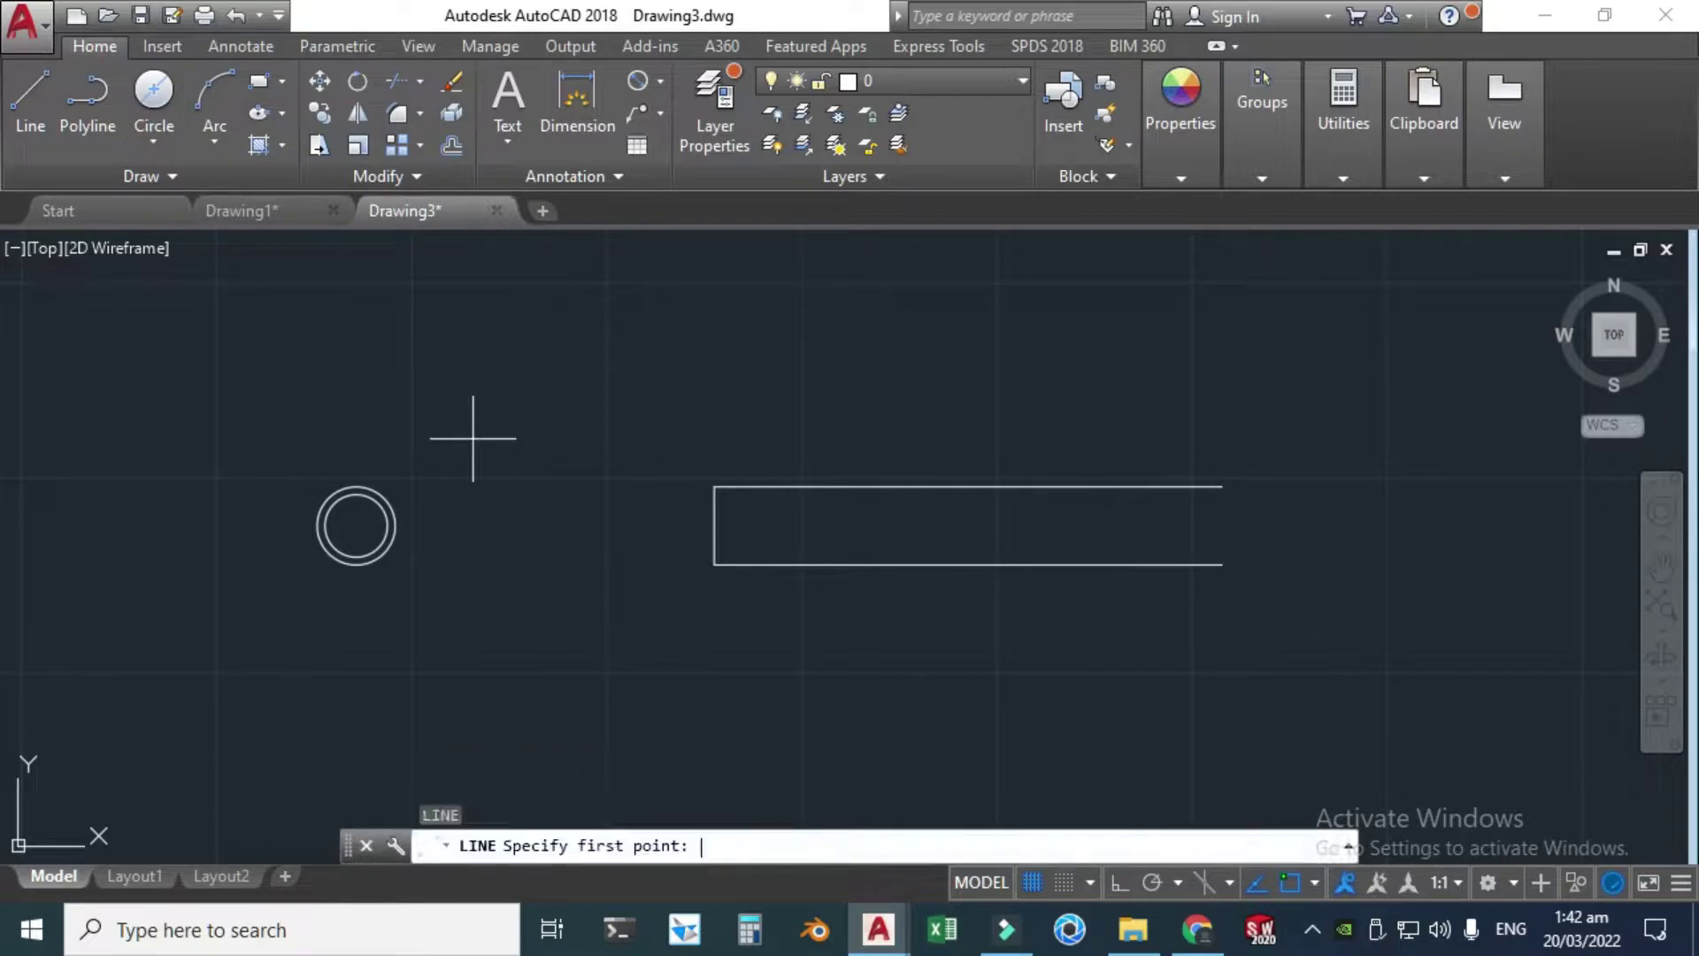
left_click(1221, 486)
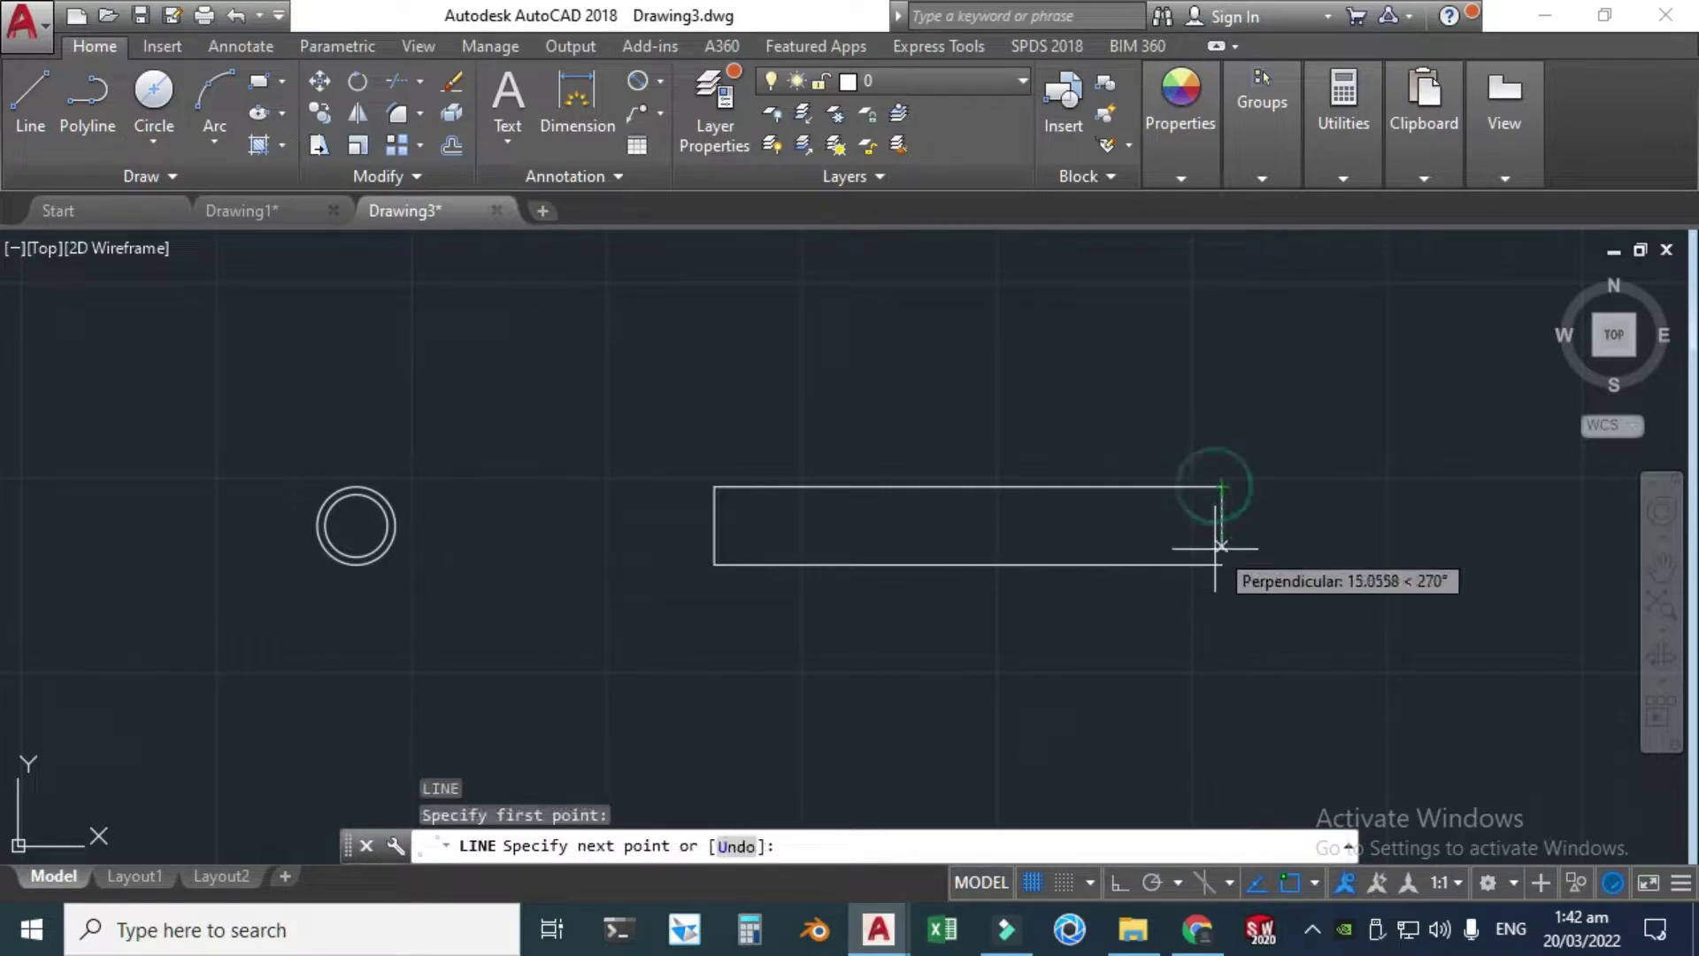
left_click(1221, 563)
key("Escape")
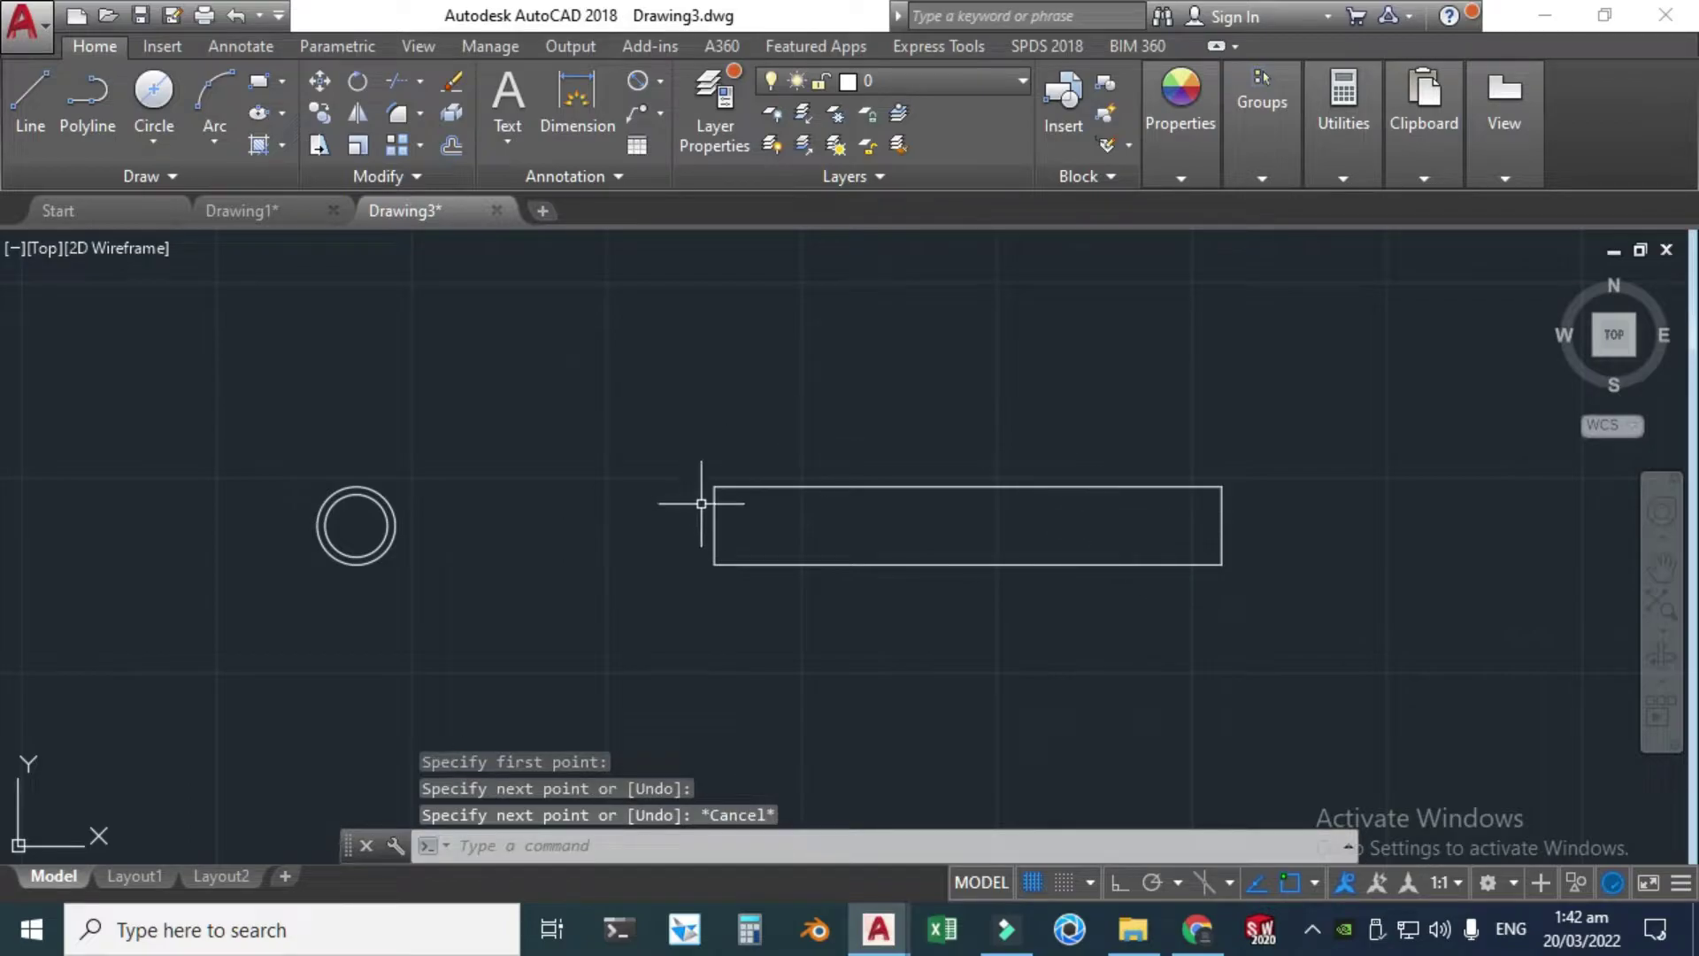
- Create a new layer named Hidden and set its color to green
middle_click_drag(909, 481, 850, 434)
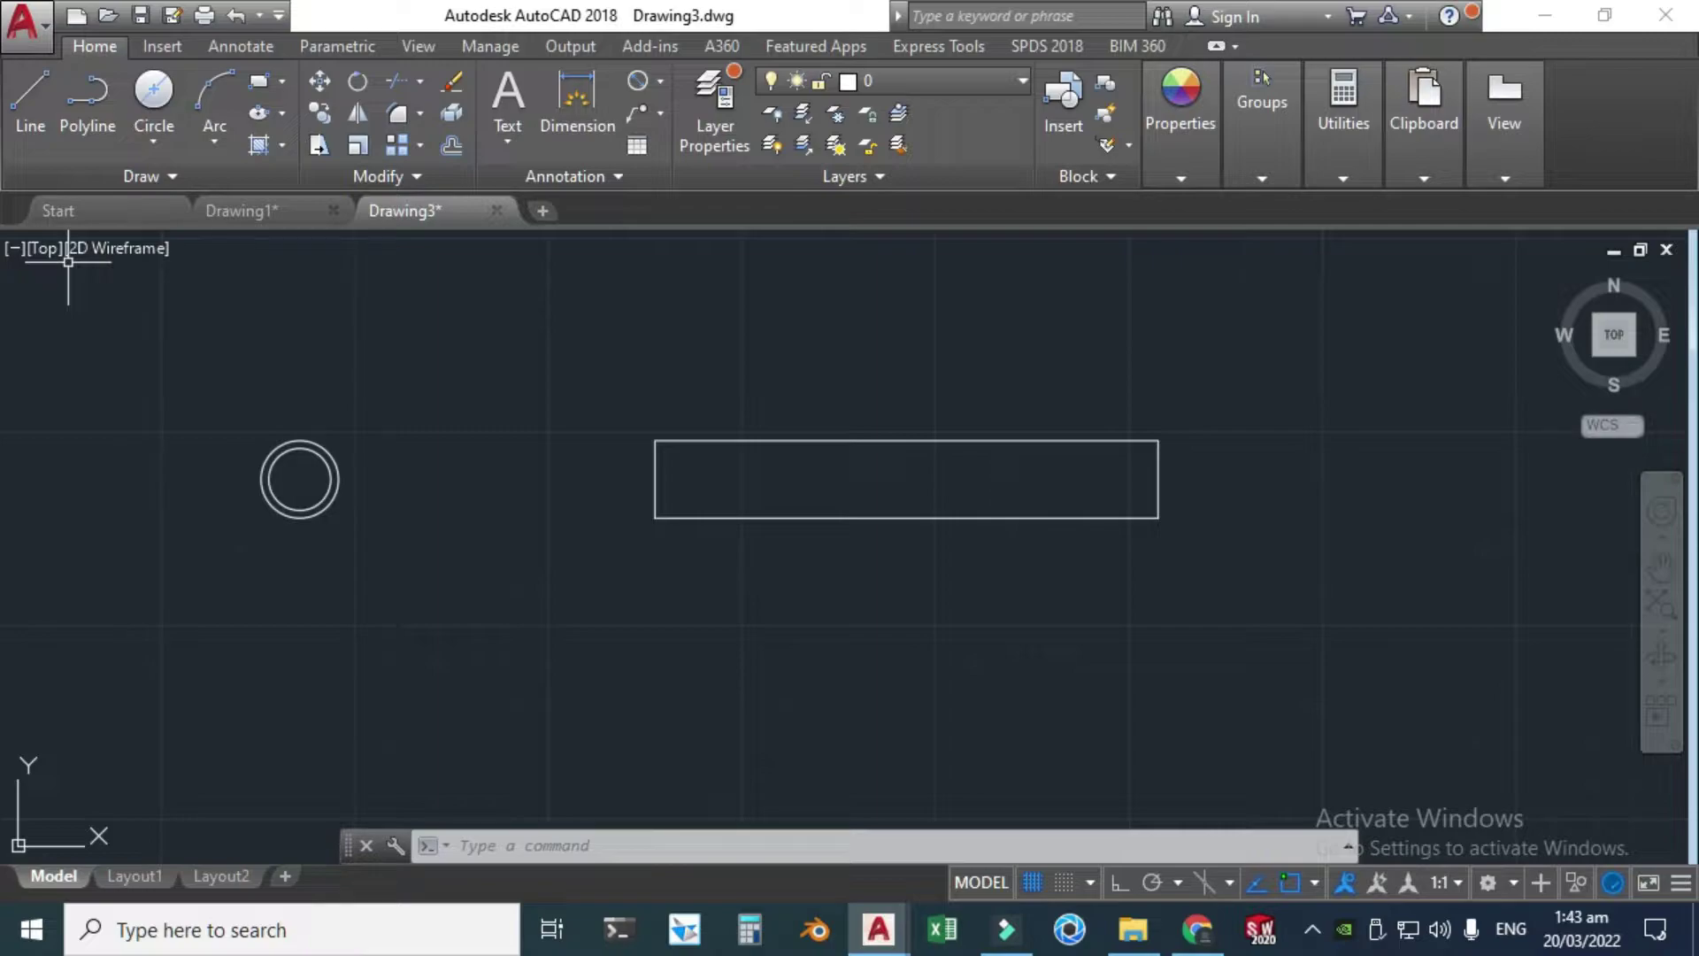
left_click(708, 135)
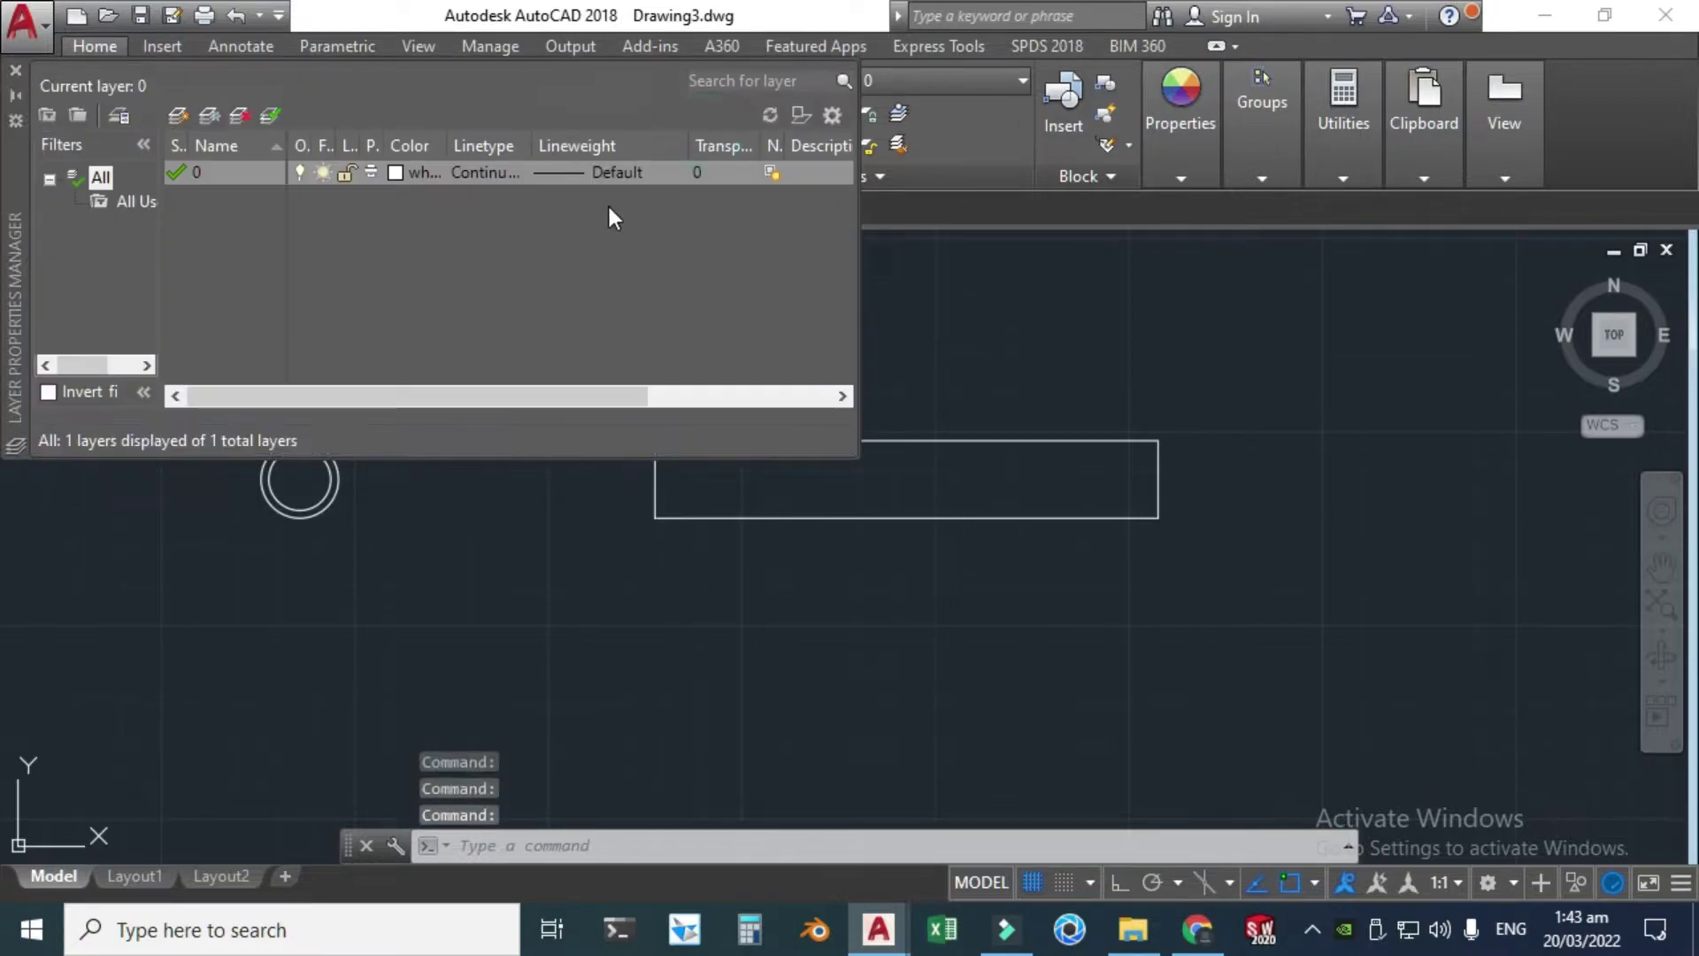
left_click(177, 115)
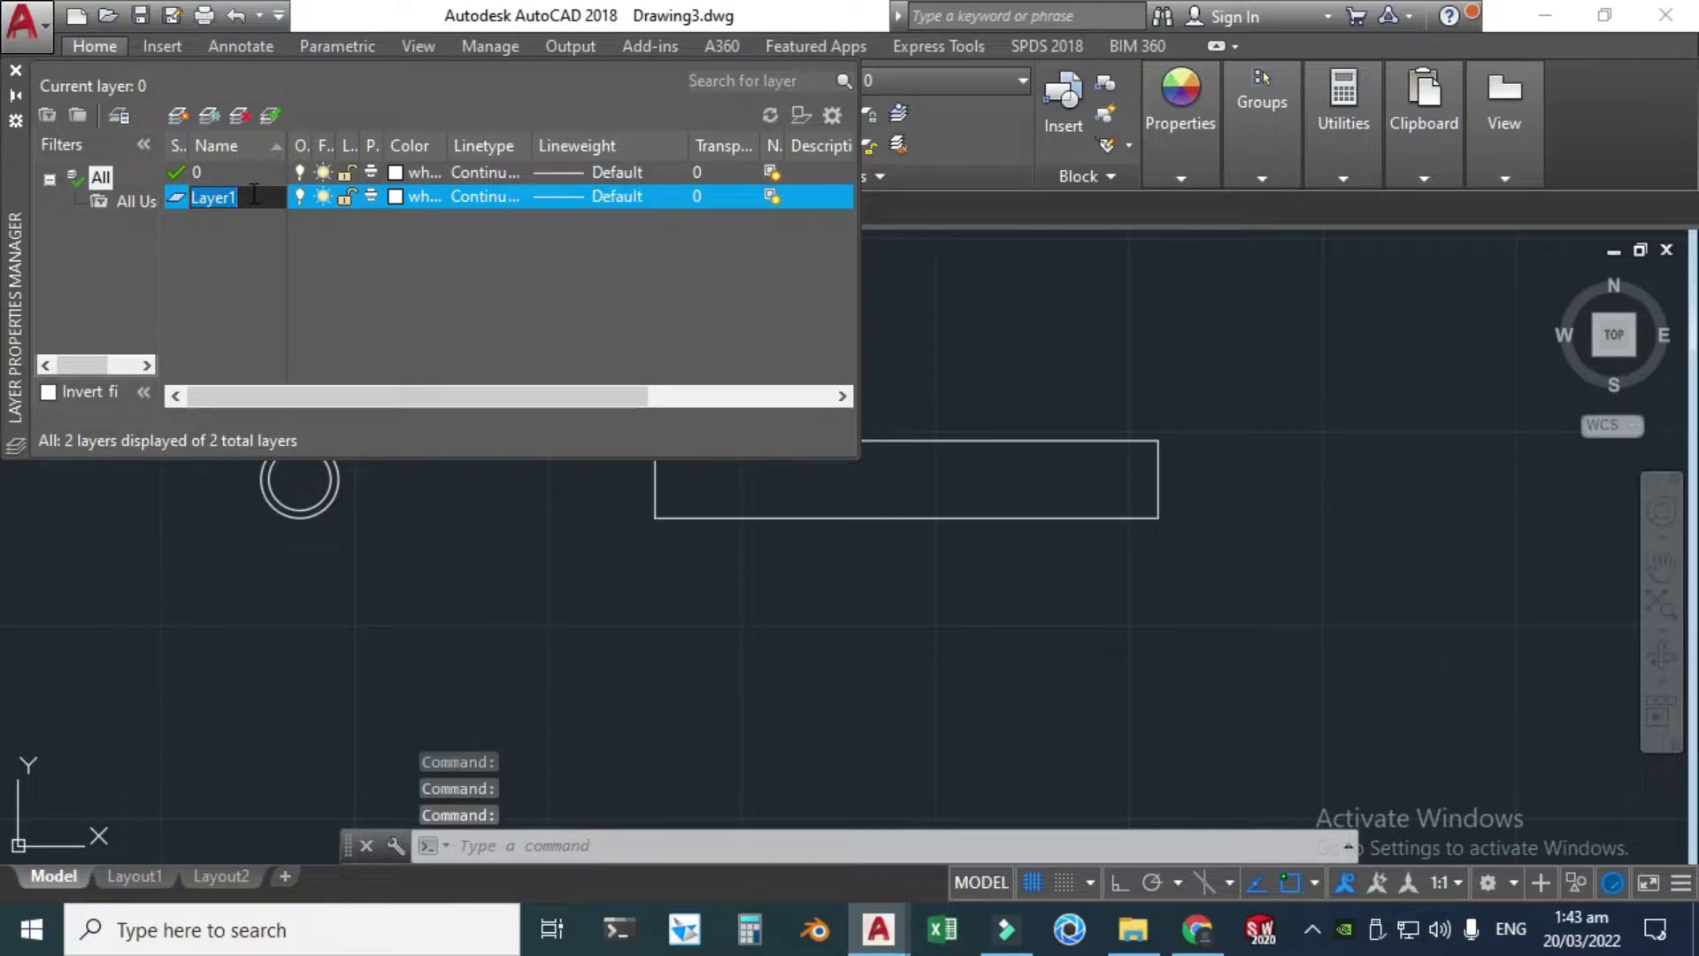
key("BackSpace")
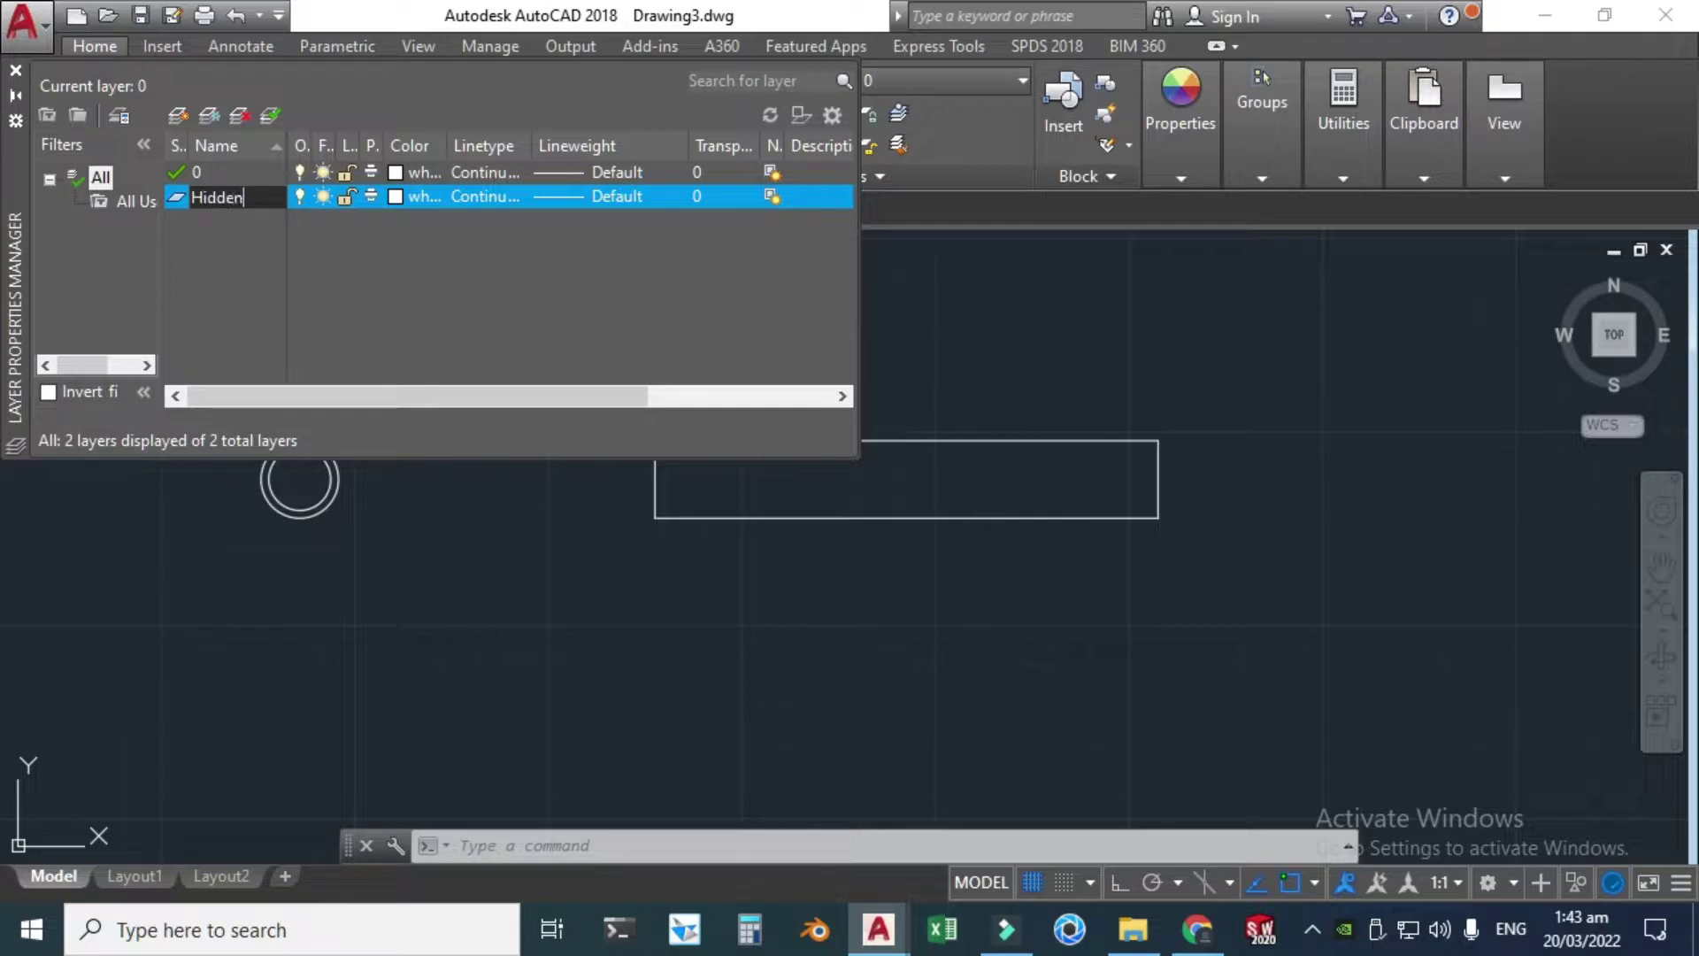
left_click(416, 195)
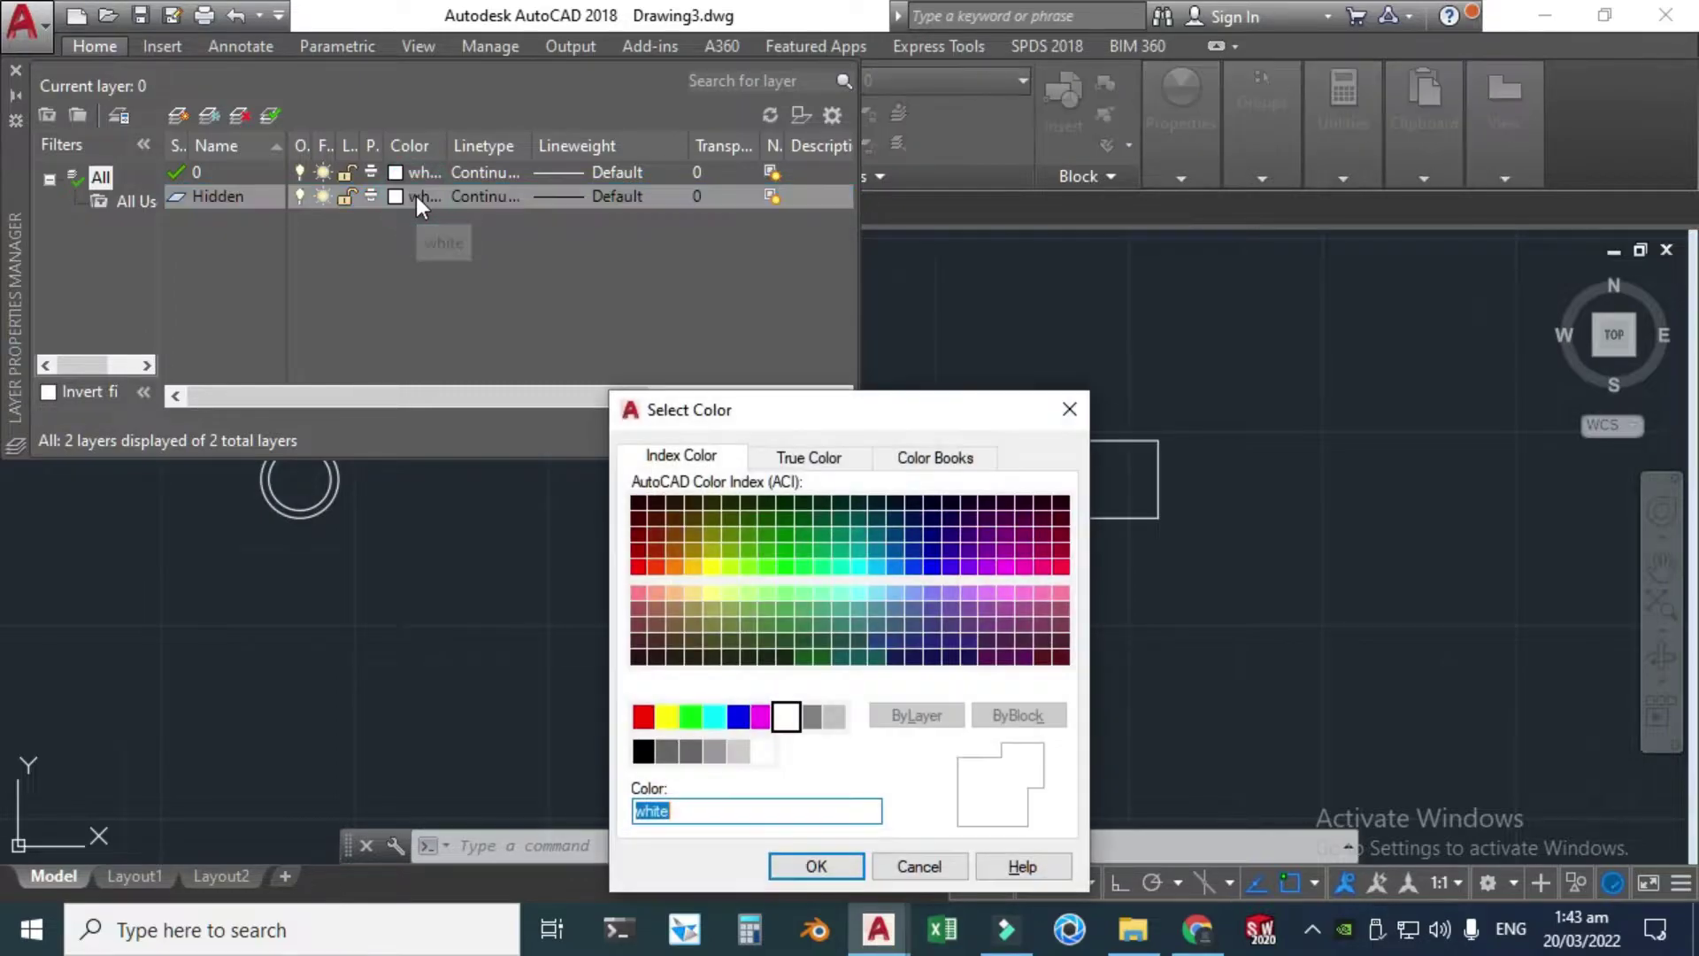
left_click(691, 716)
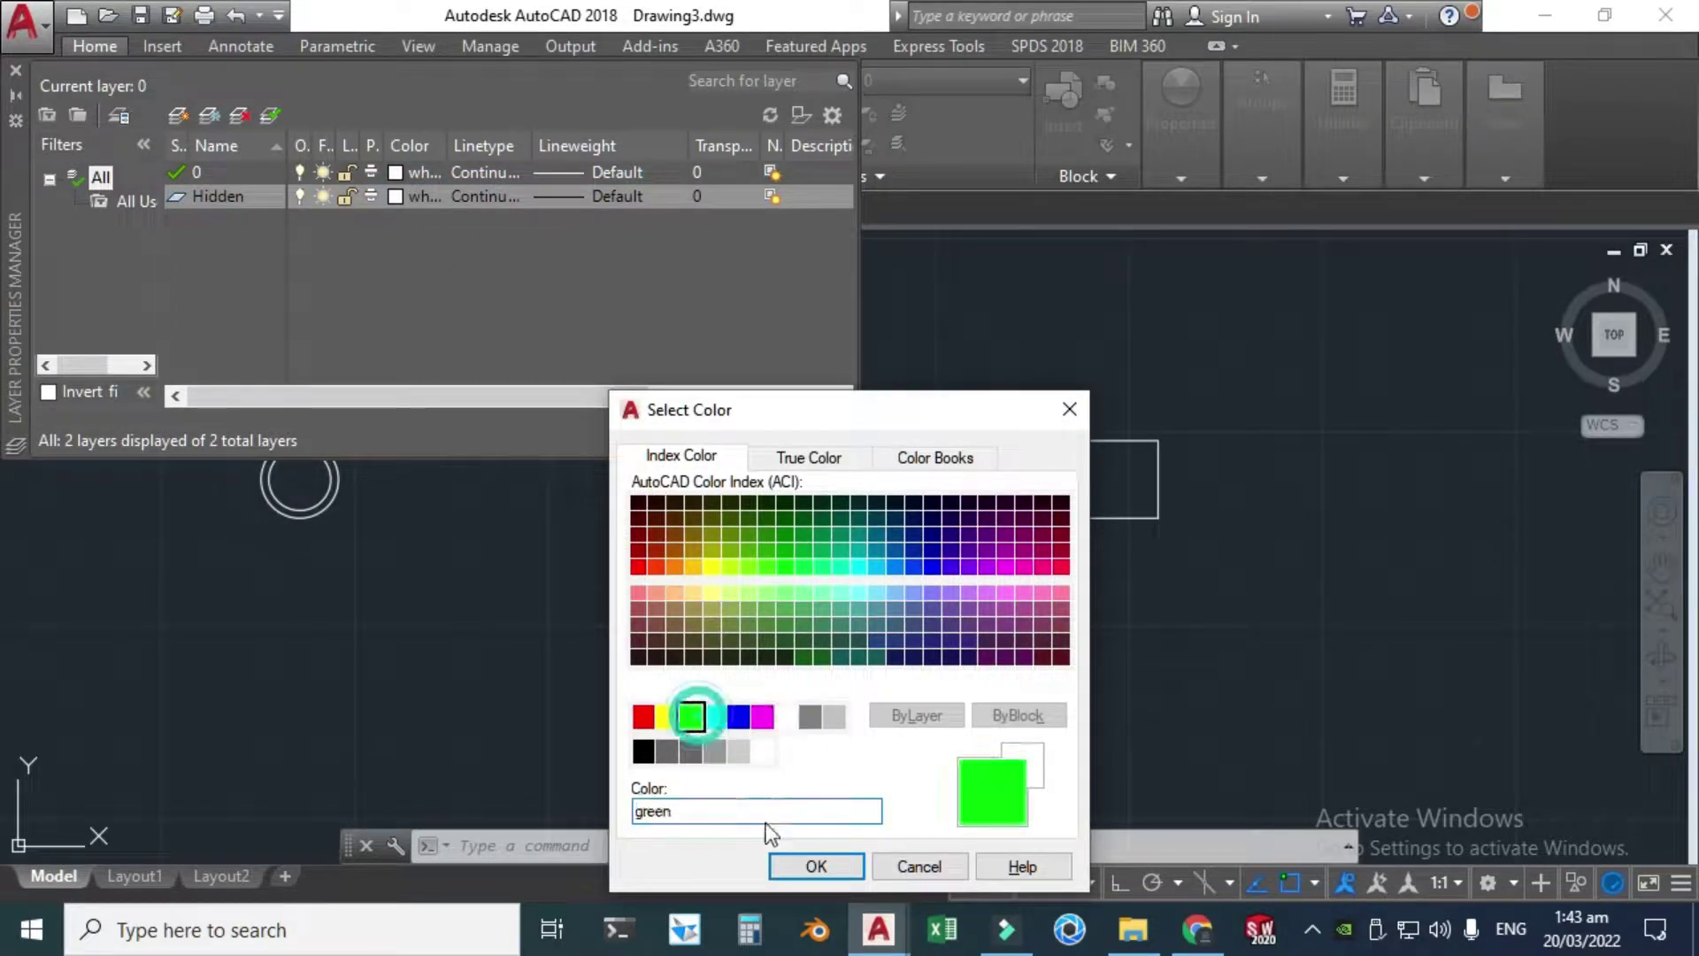
left_click(814, 867)
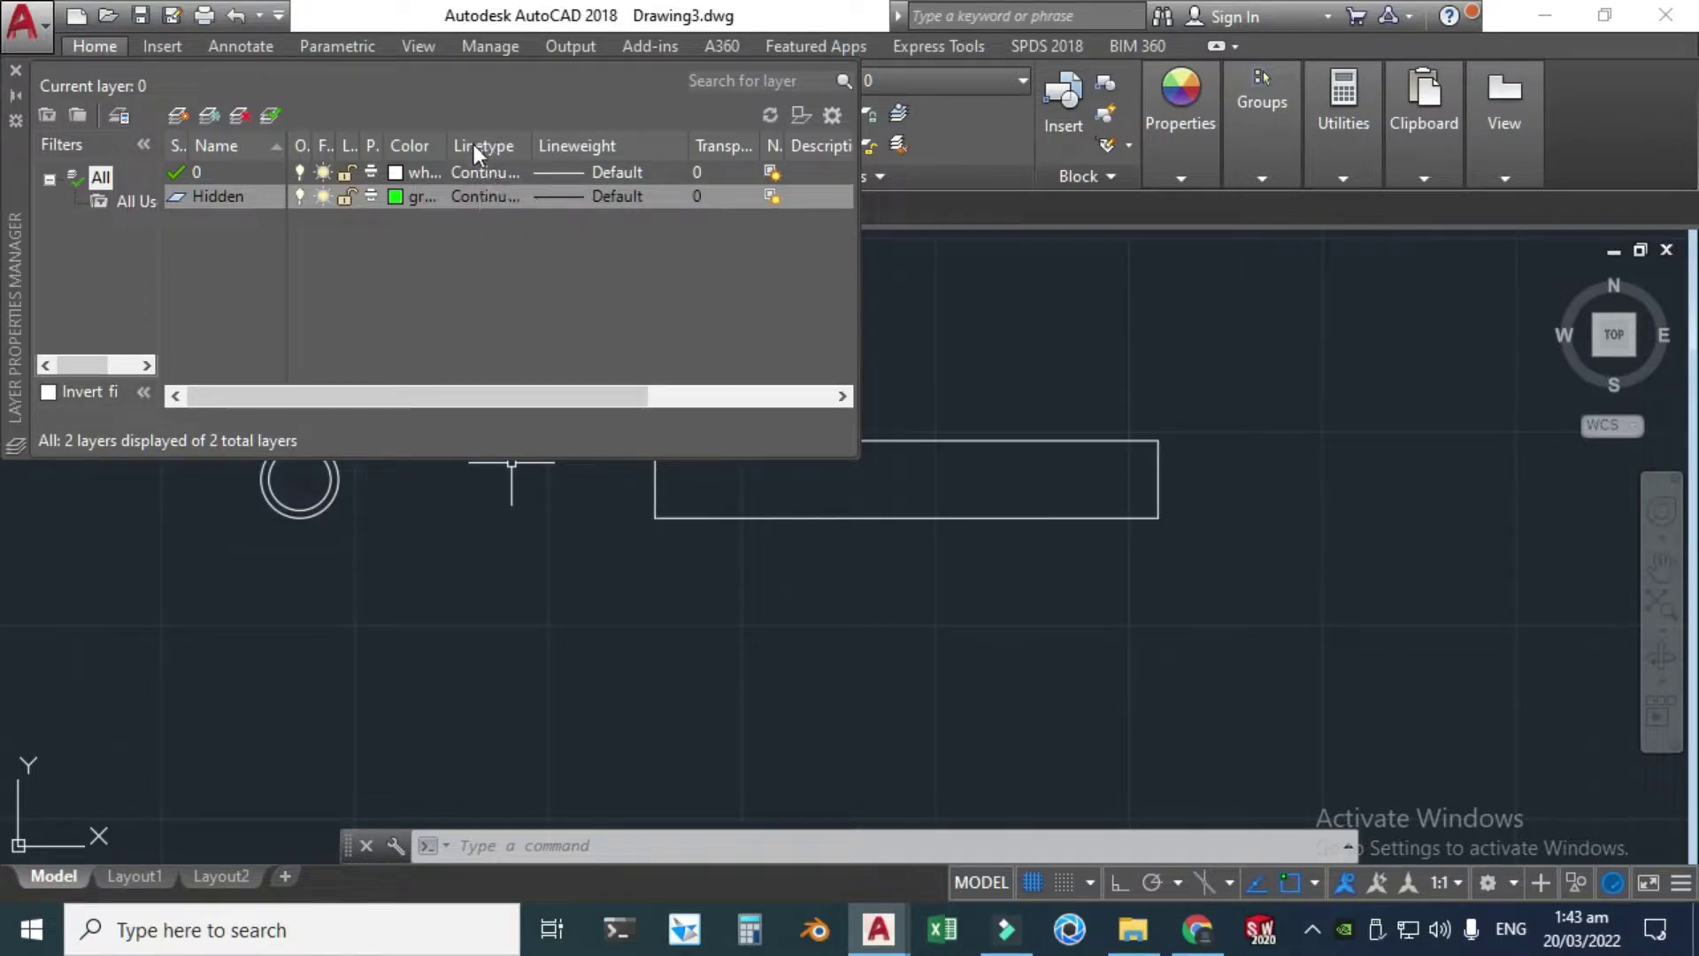
- Load the ACAD_ISO02W100 ISO dash linetype and assign it to the Hidden layer
left_click(485, 194)
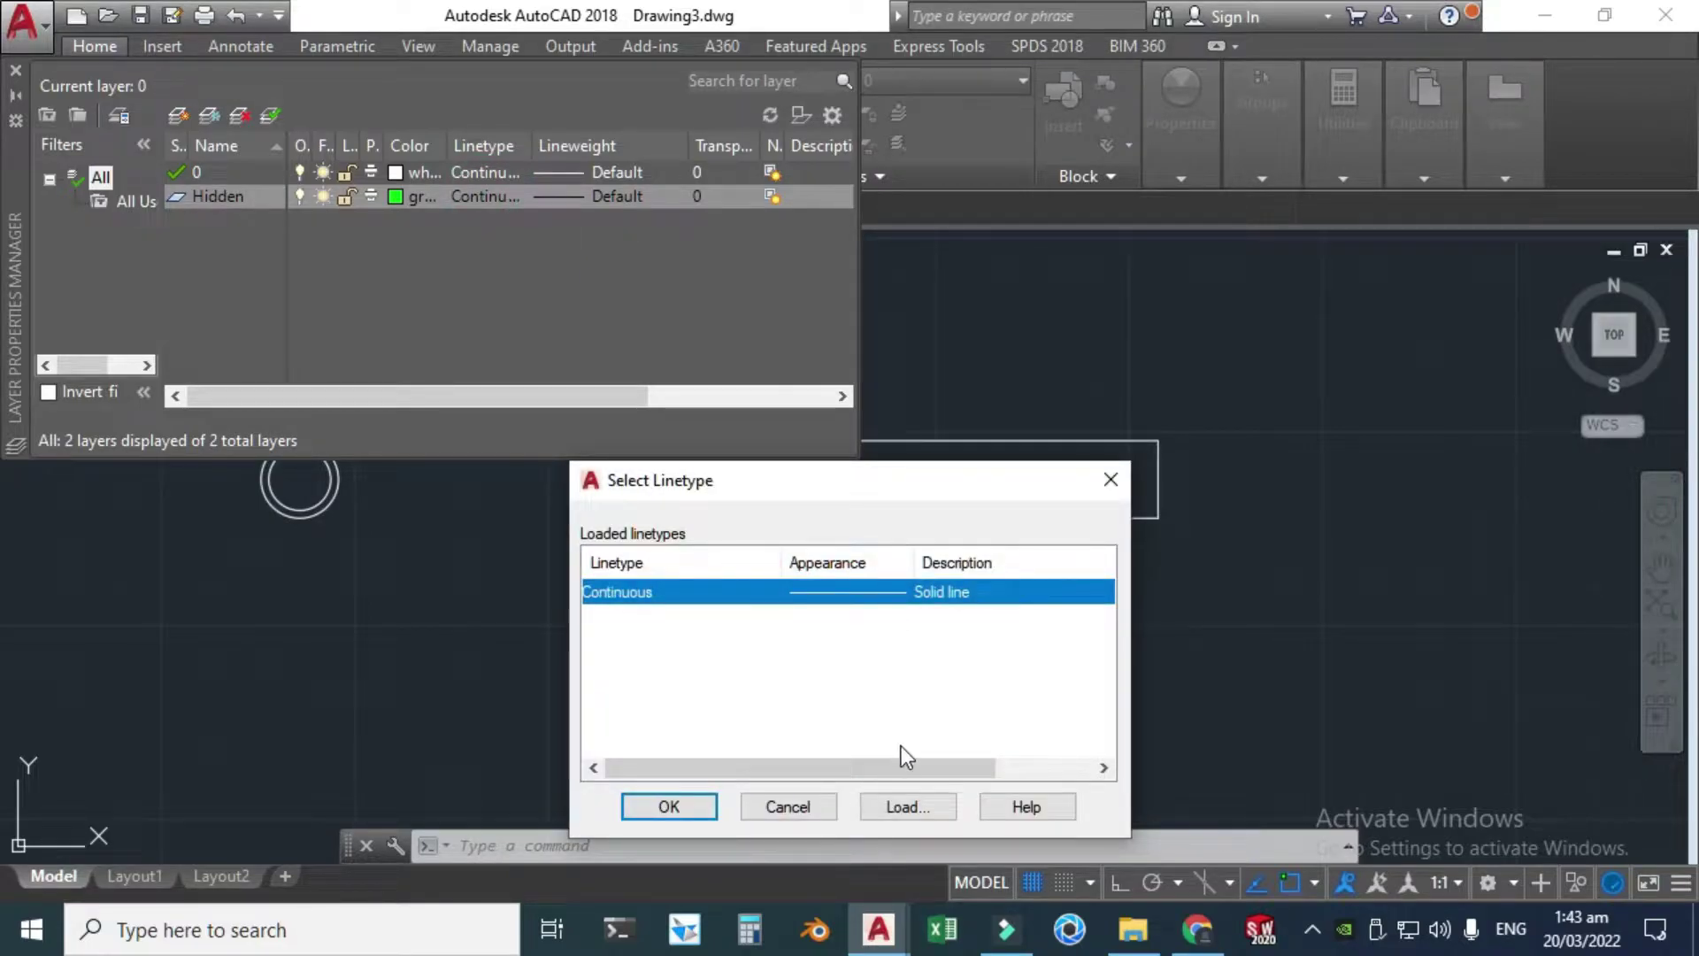
left_click(901, 805)
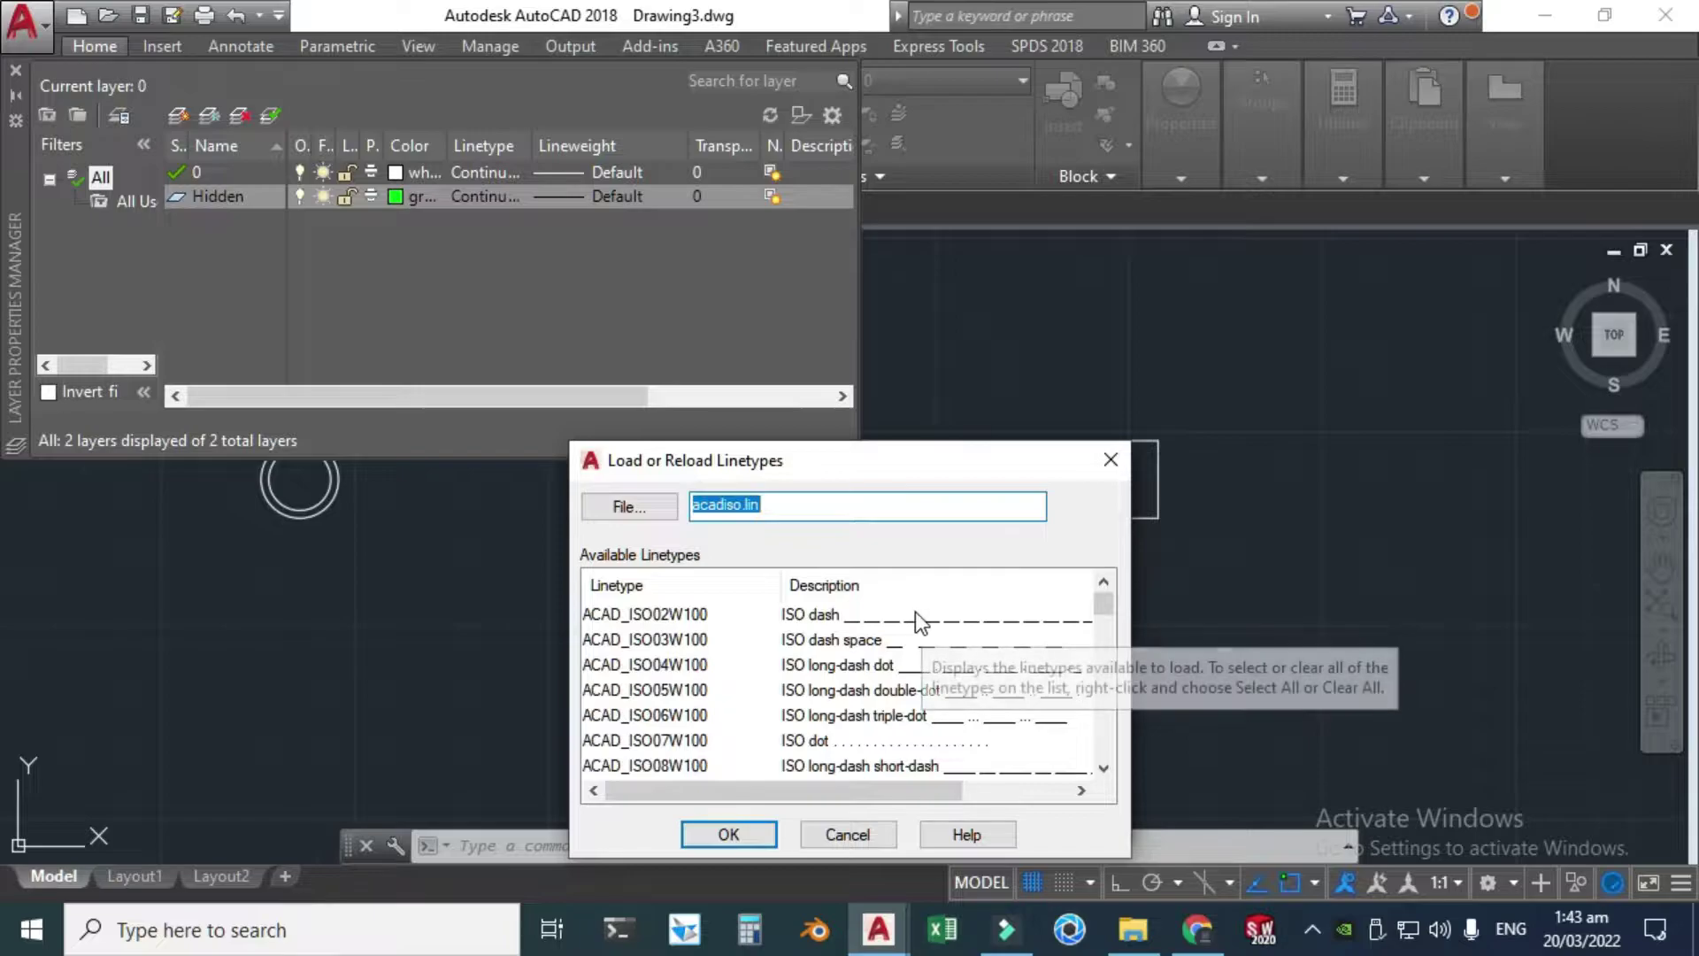
left_click(851, 619)
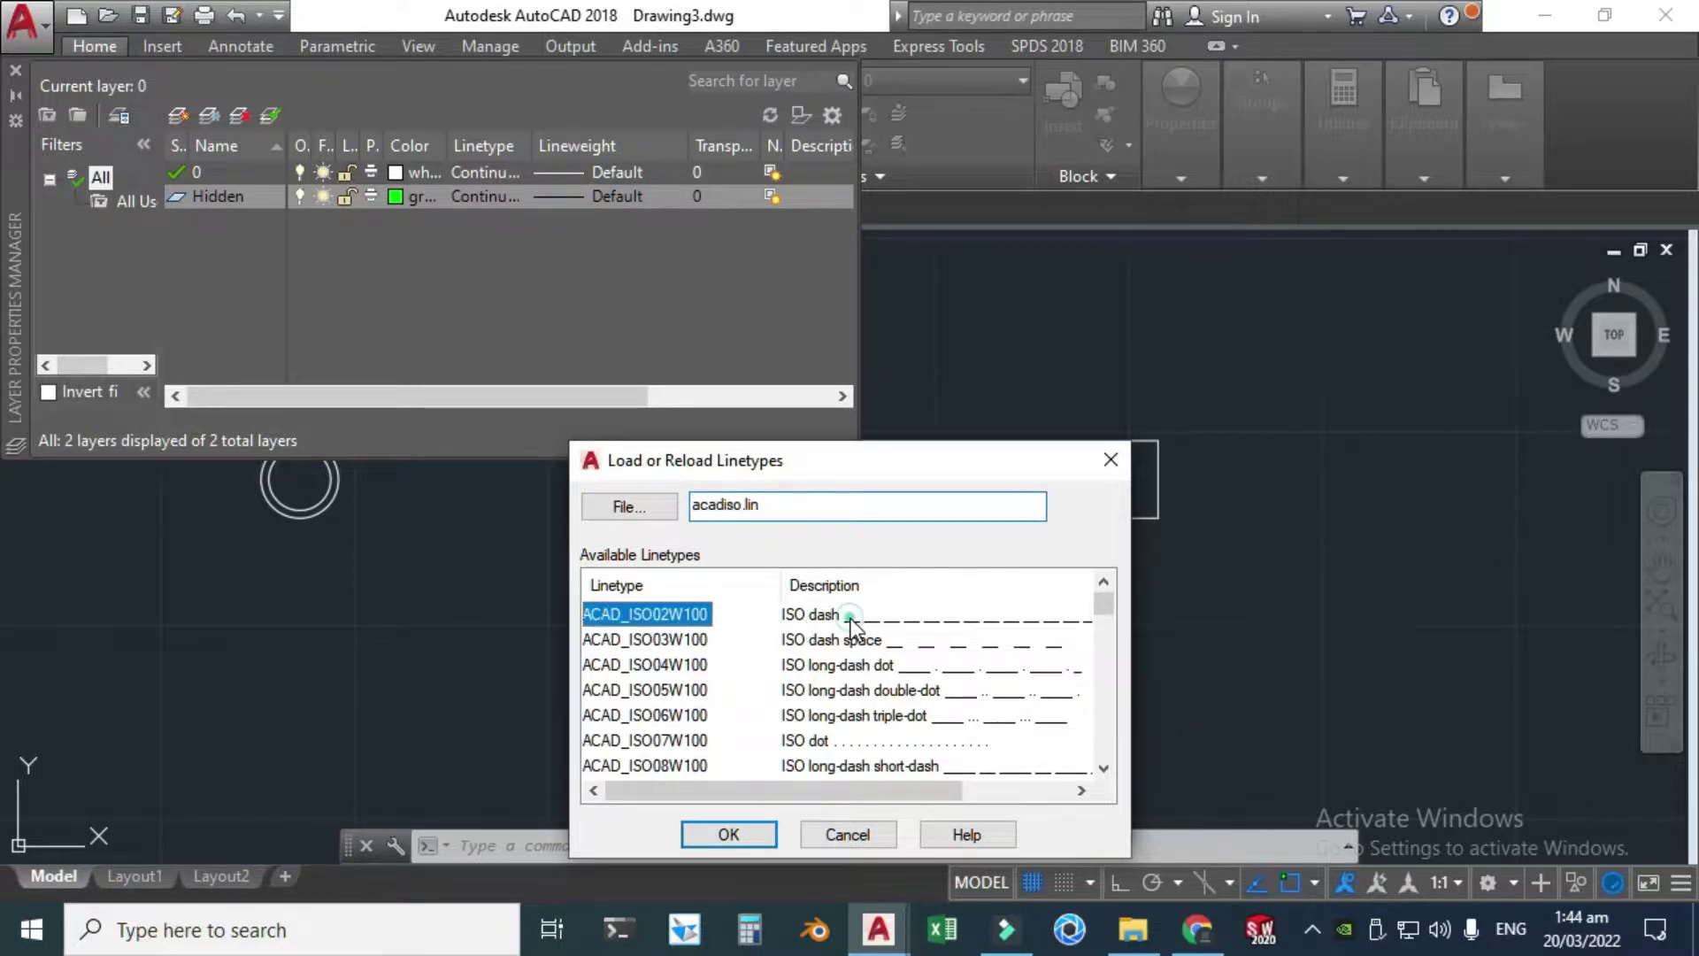
left_click(728, 834)
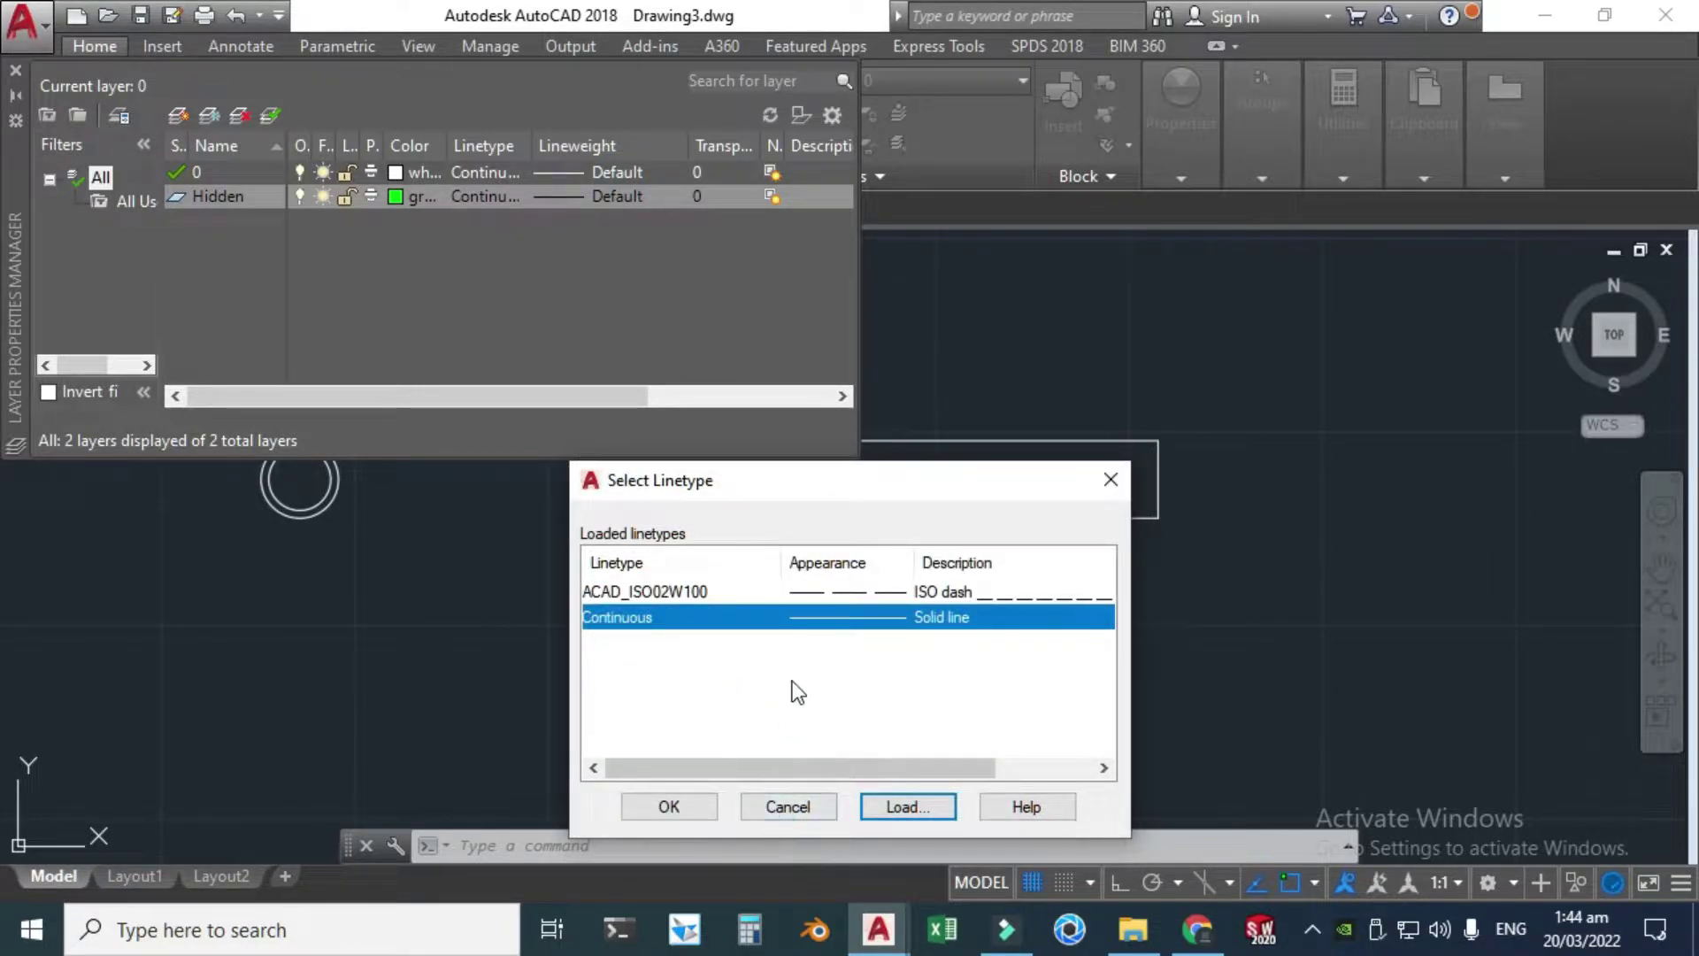
left_click(814, 592)
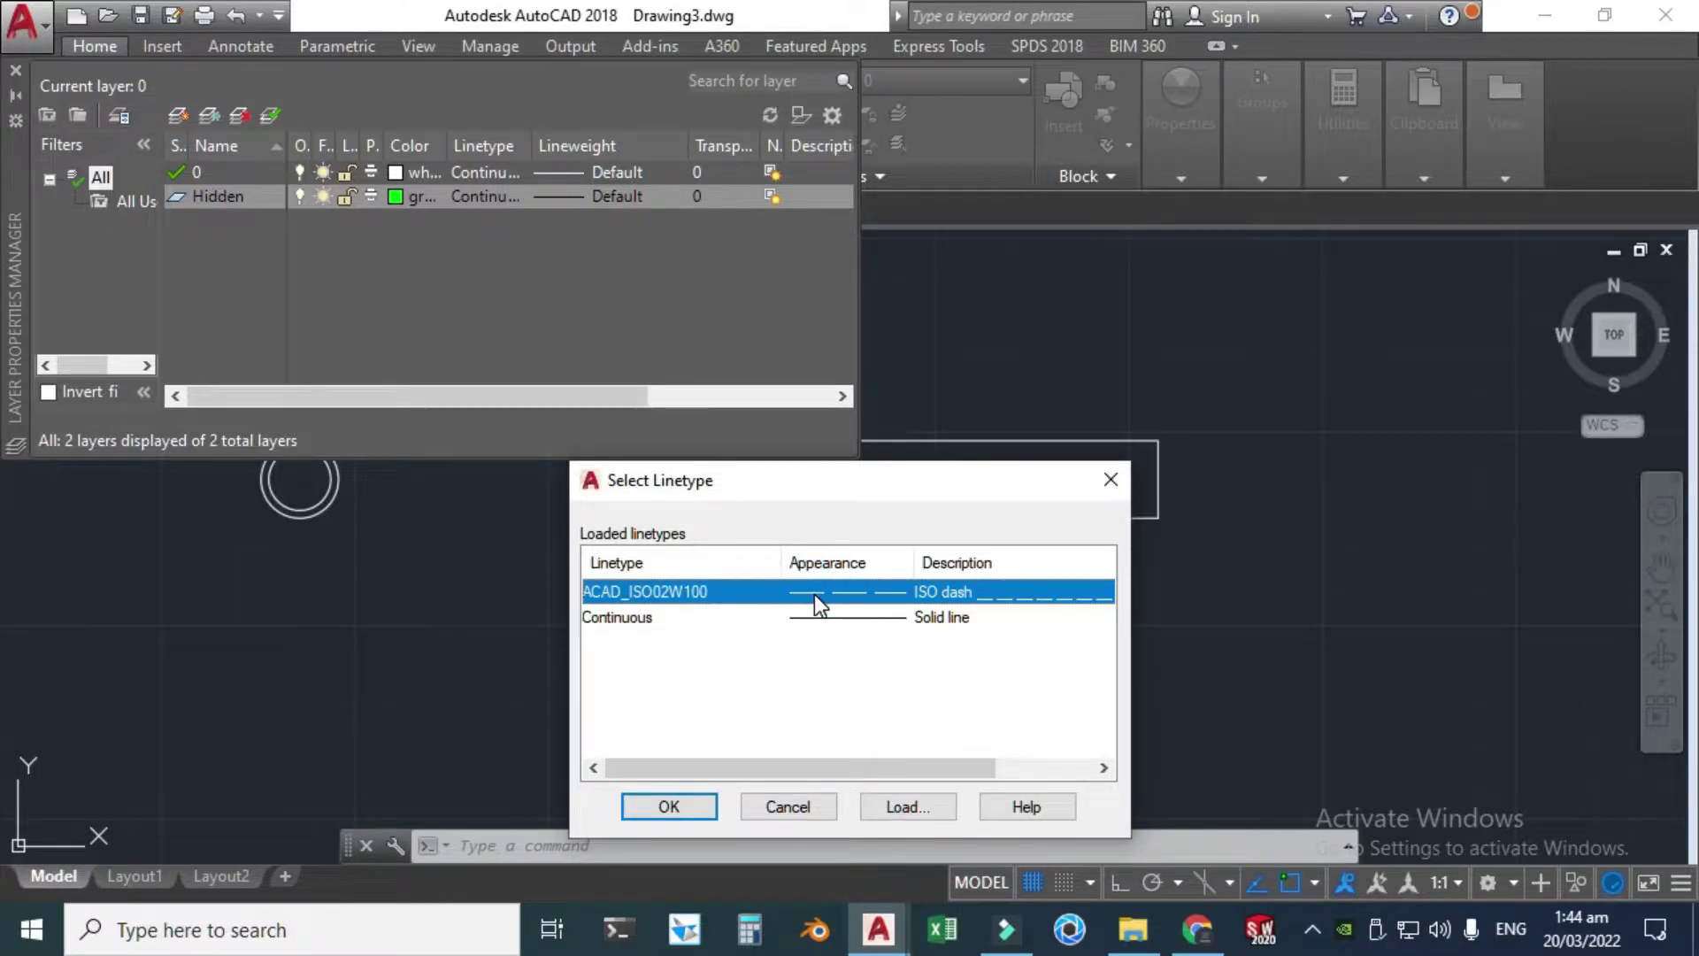
left_click(690, 804)
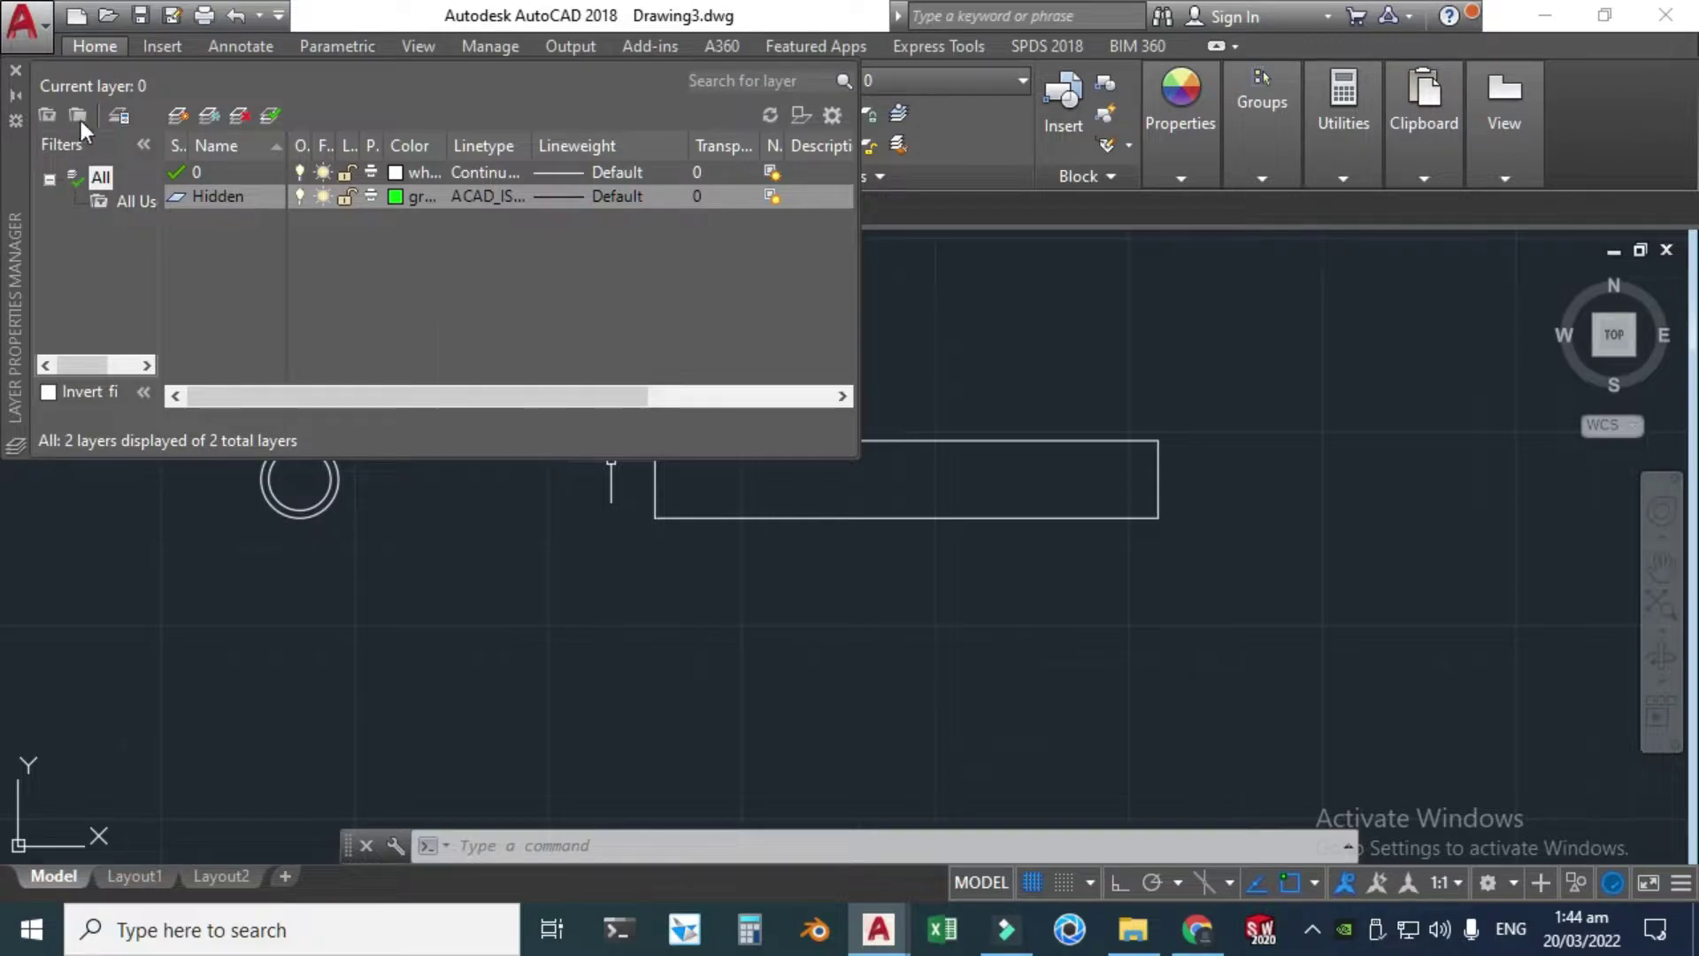
- Create a new layer named Centreline and set its color to red
left_click(177, 117)
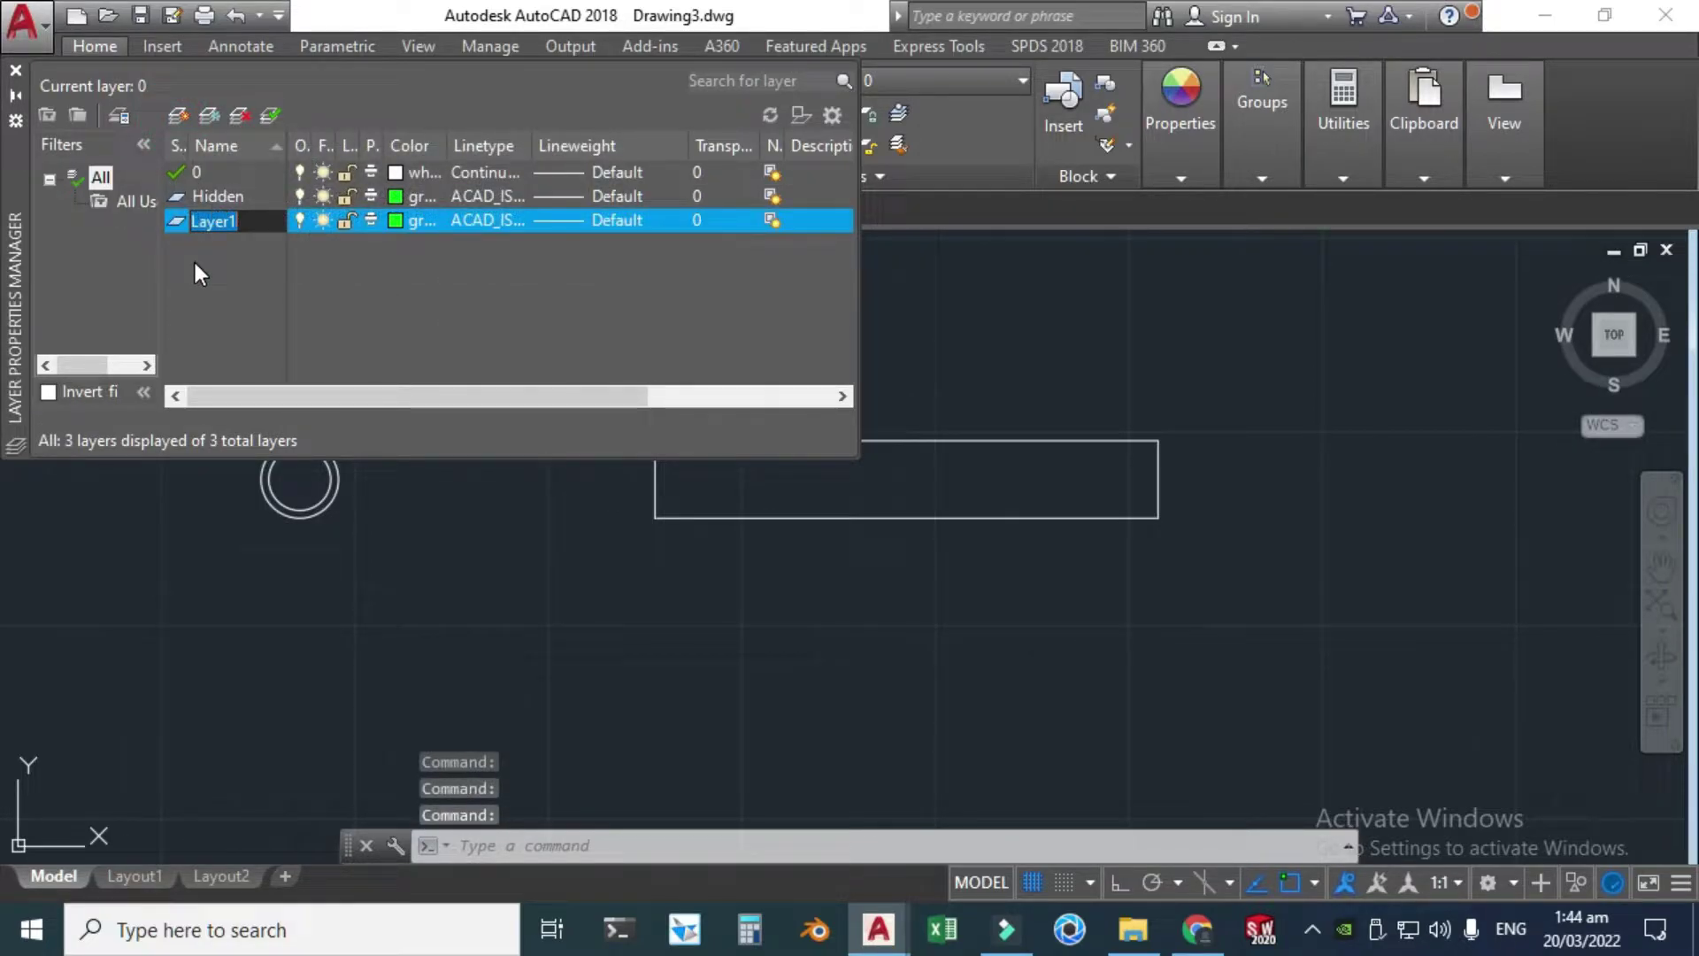
key("BackSpace")
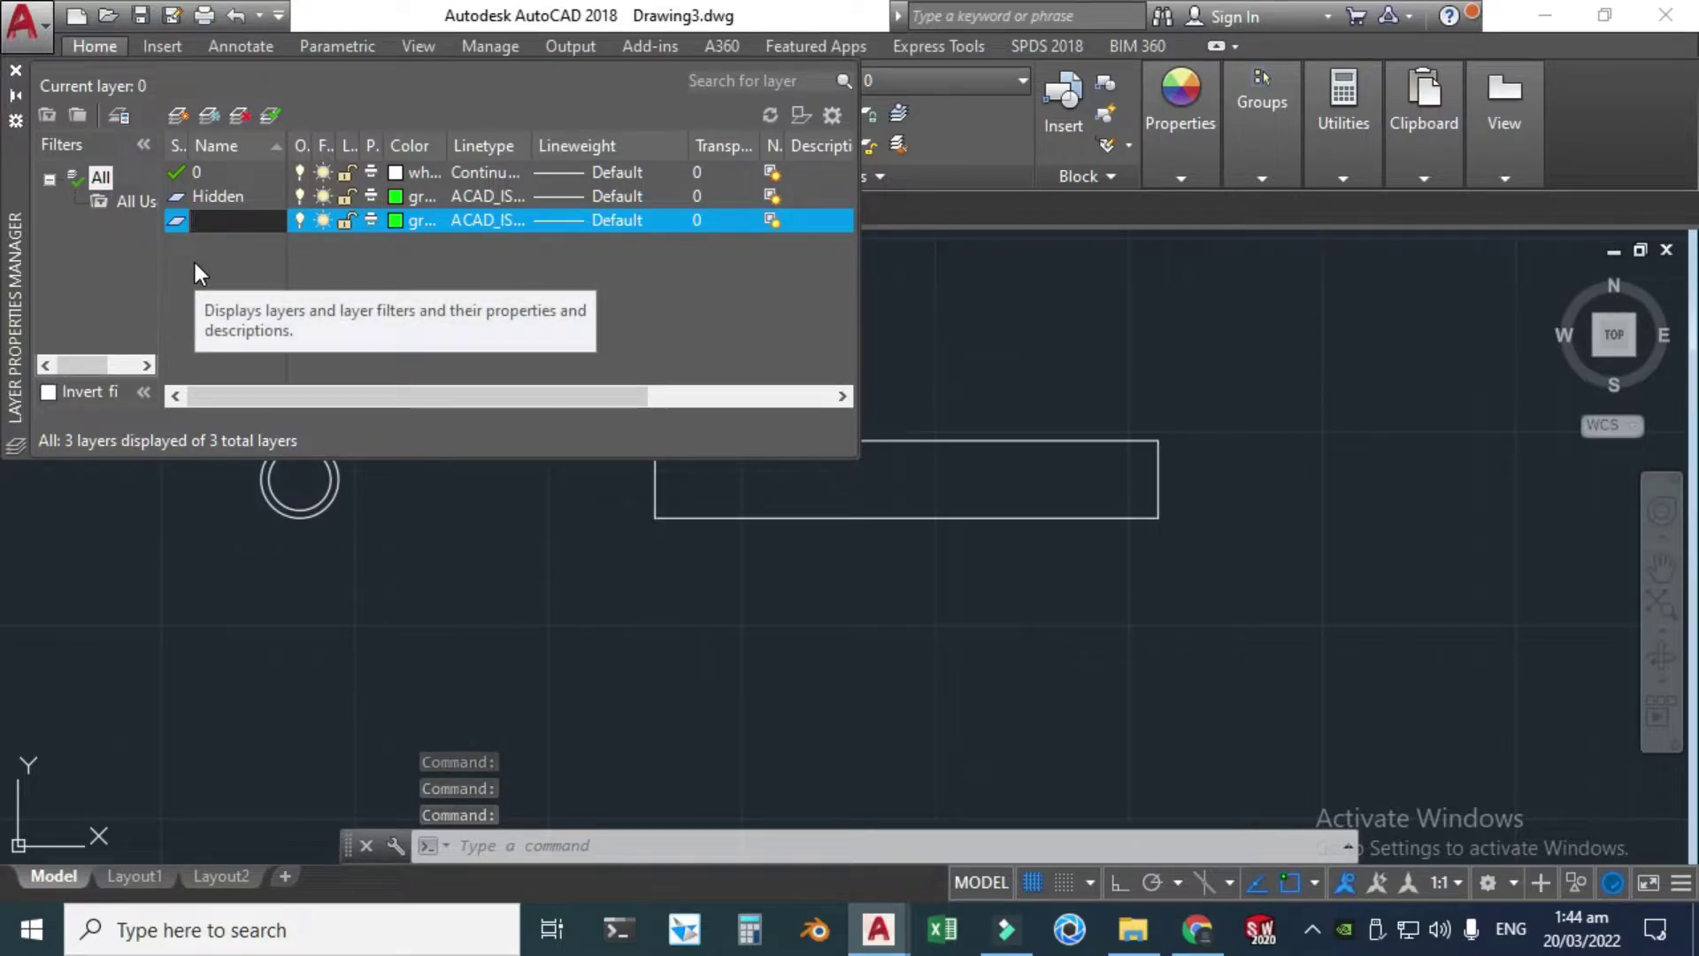
type("Centreline")
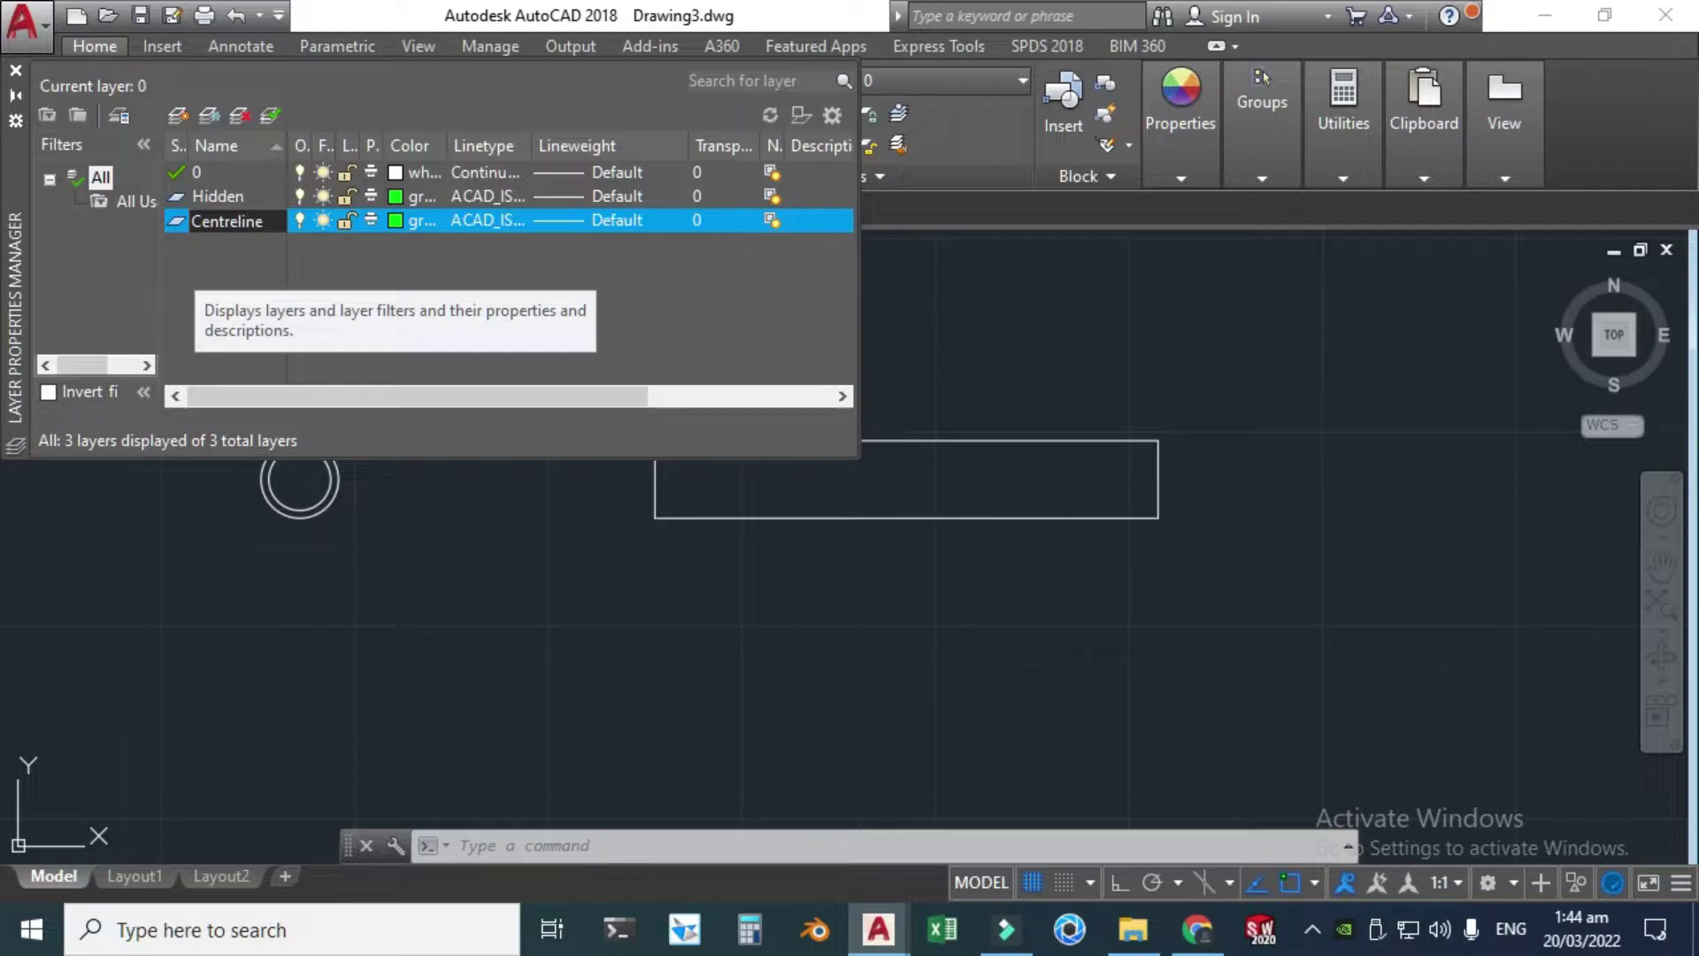
left_click(211, 269)
left_click(400, 218)
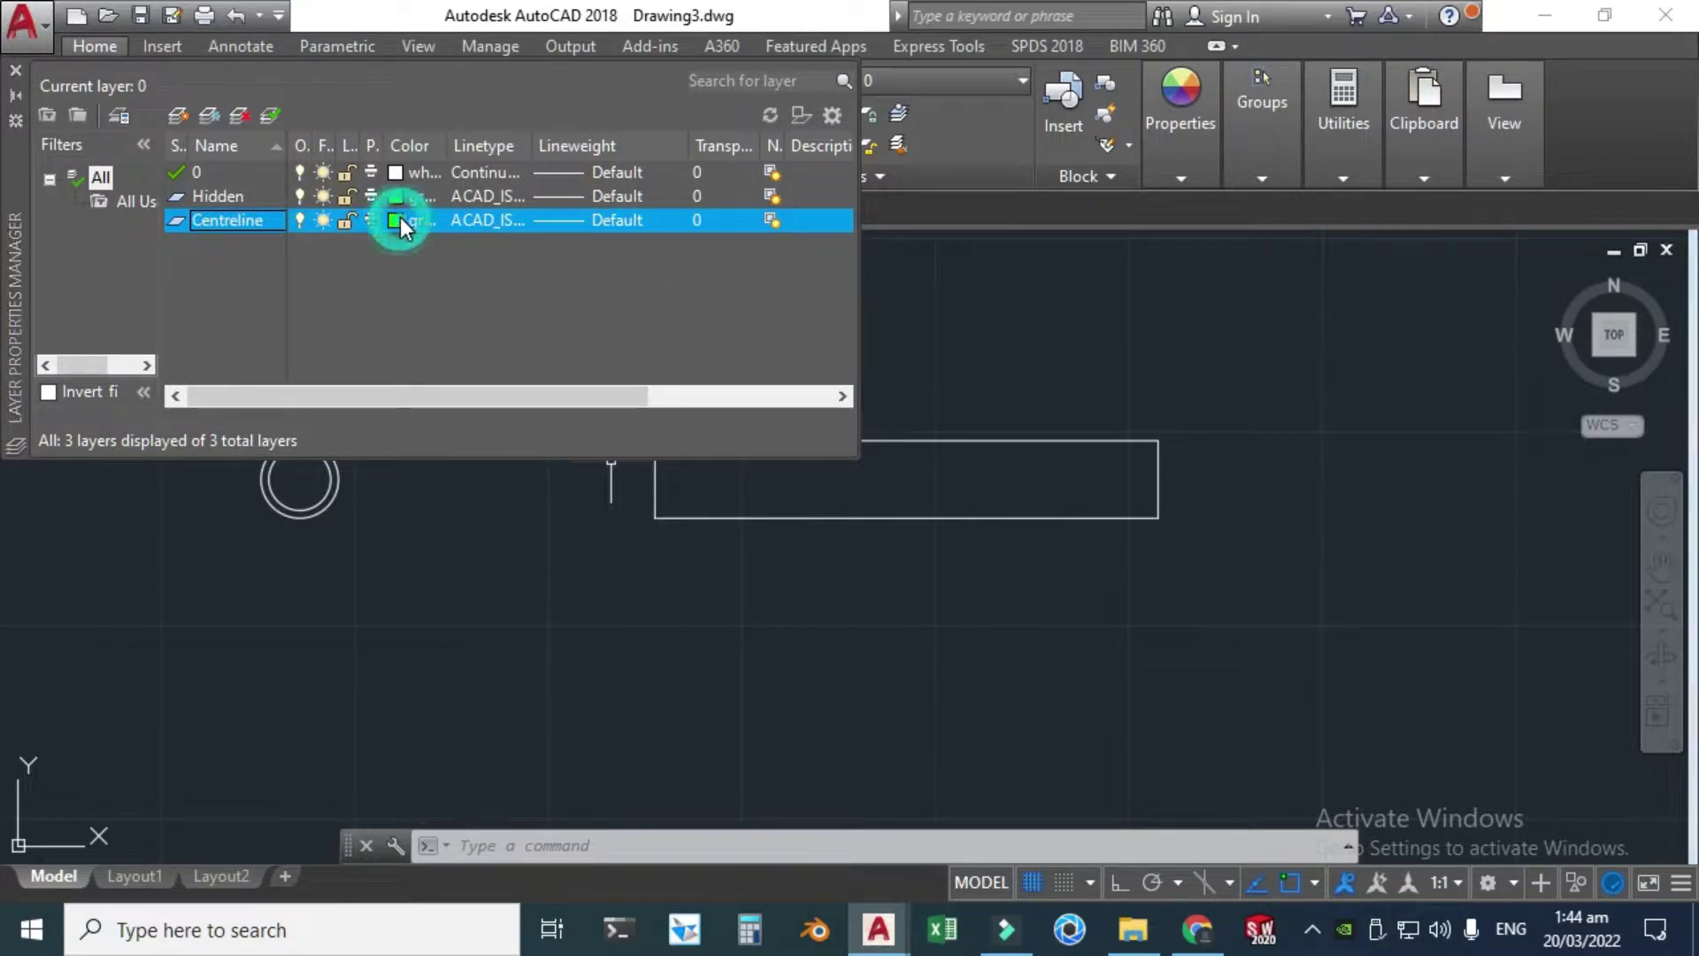
left_click(644, 716)
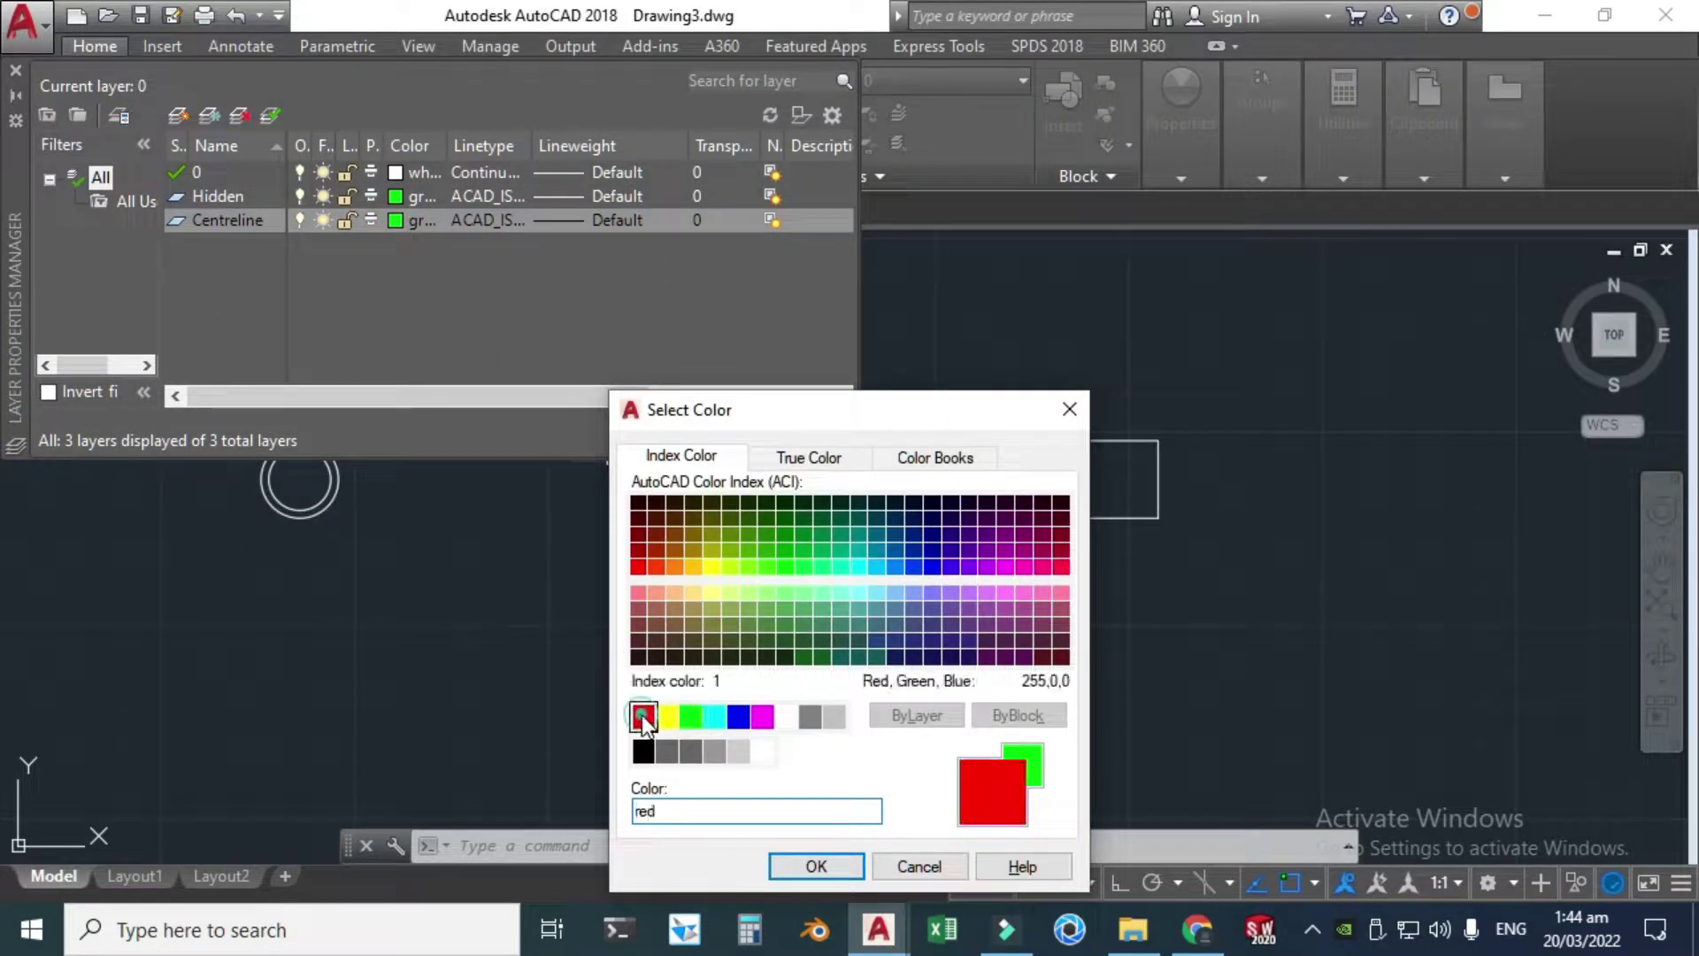
left_click(816, 866)
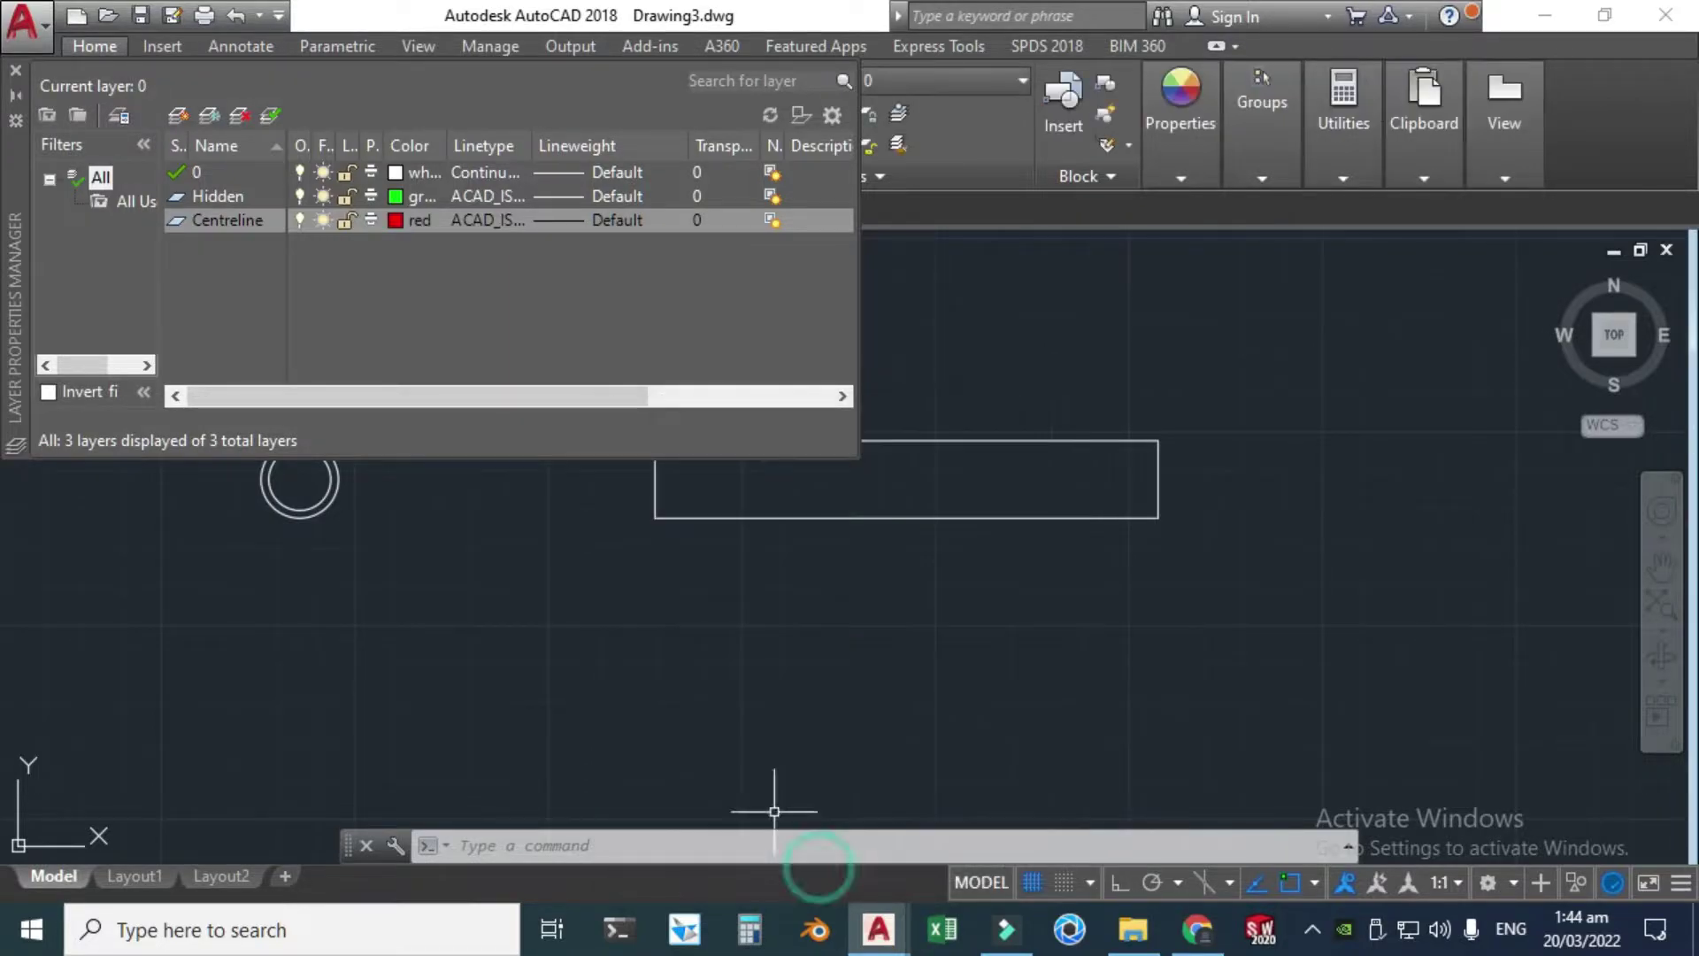
- Load the ACAD_ISO08W100 ISO long-dash short-dash linetype and assign it to the Centreline layer
left_click(485, 220)
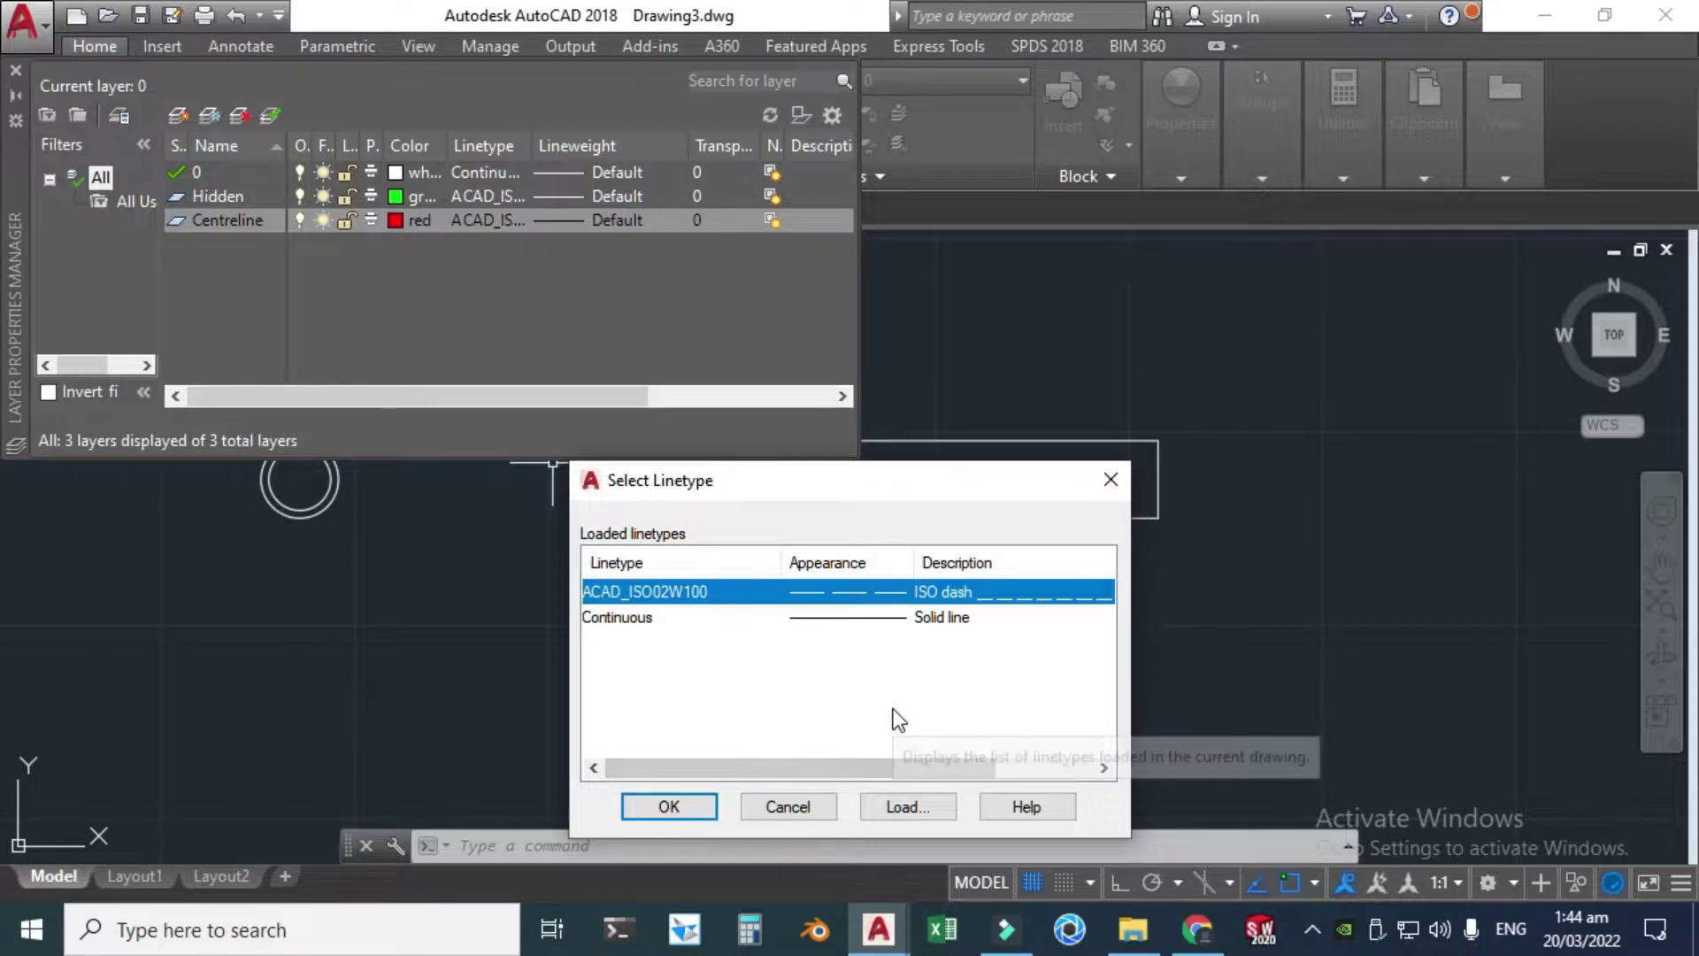
left_click(910, 805)
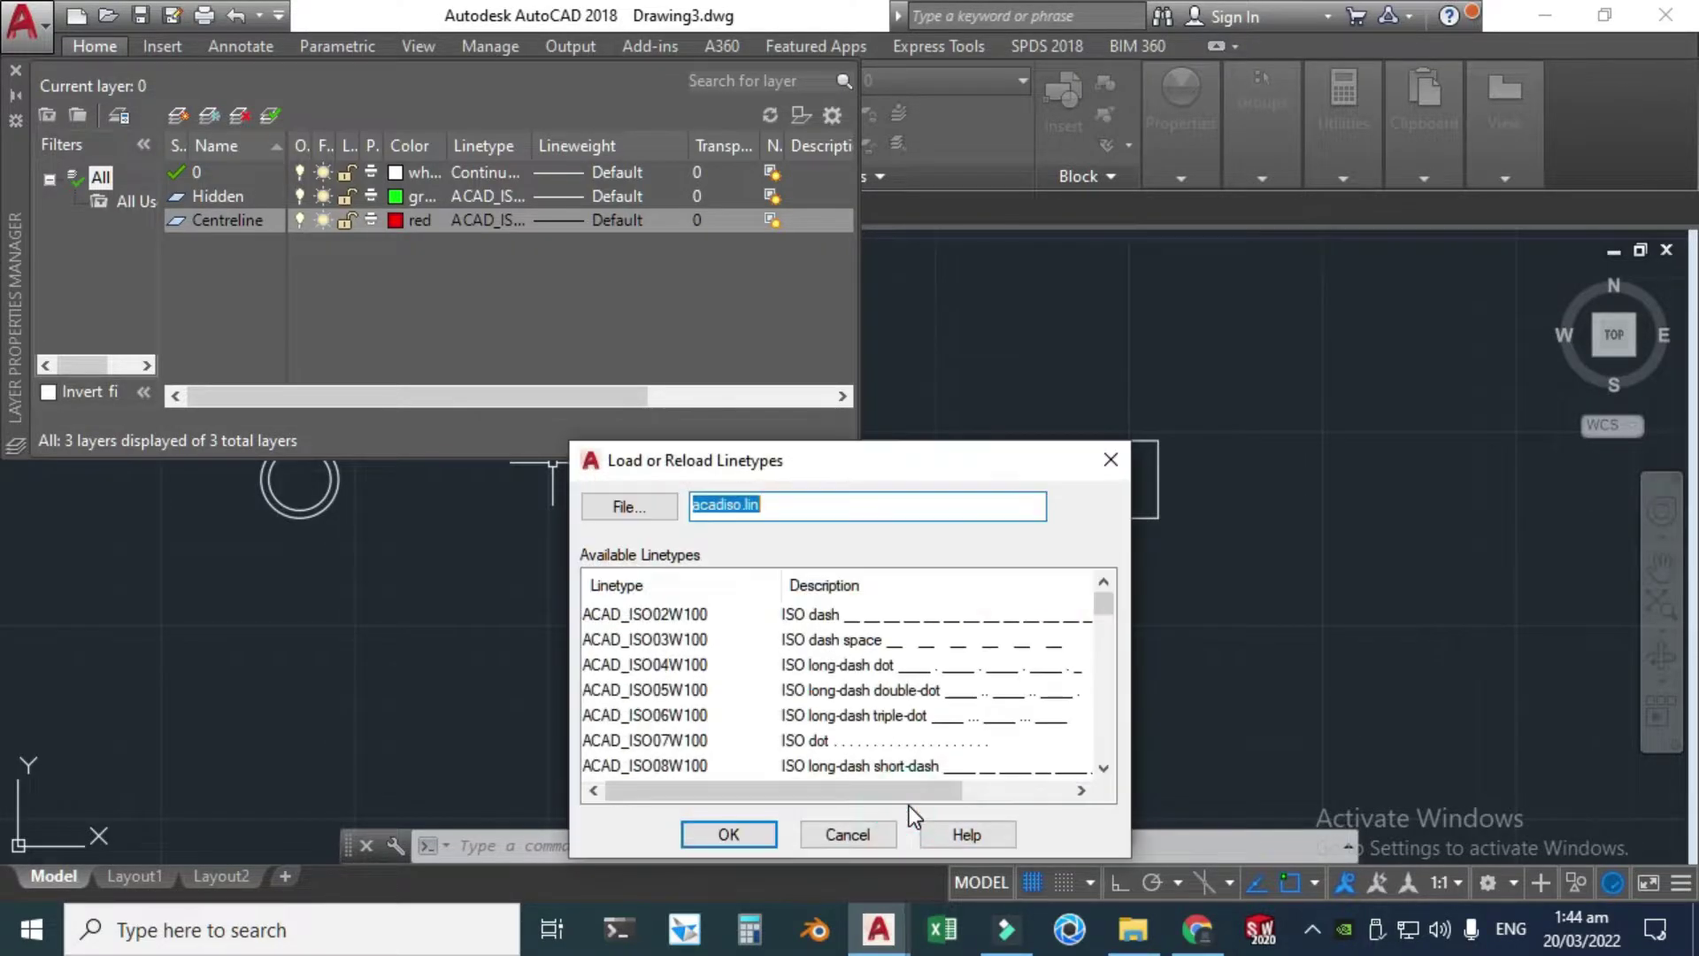
left_click(1102, 766)
left_click(1103, 767)
left_click(1102, 766)
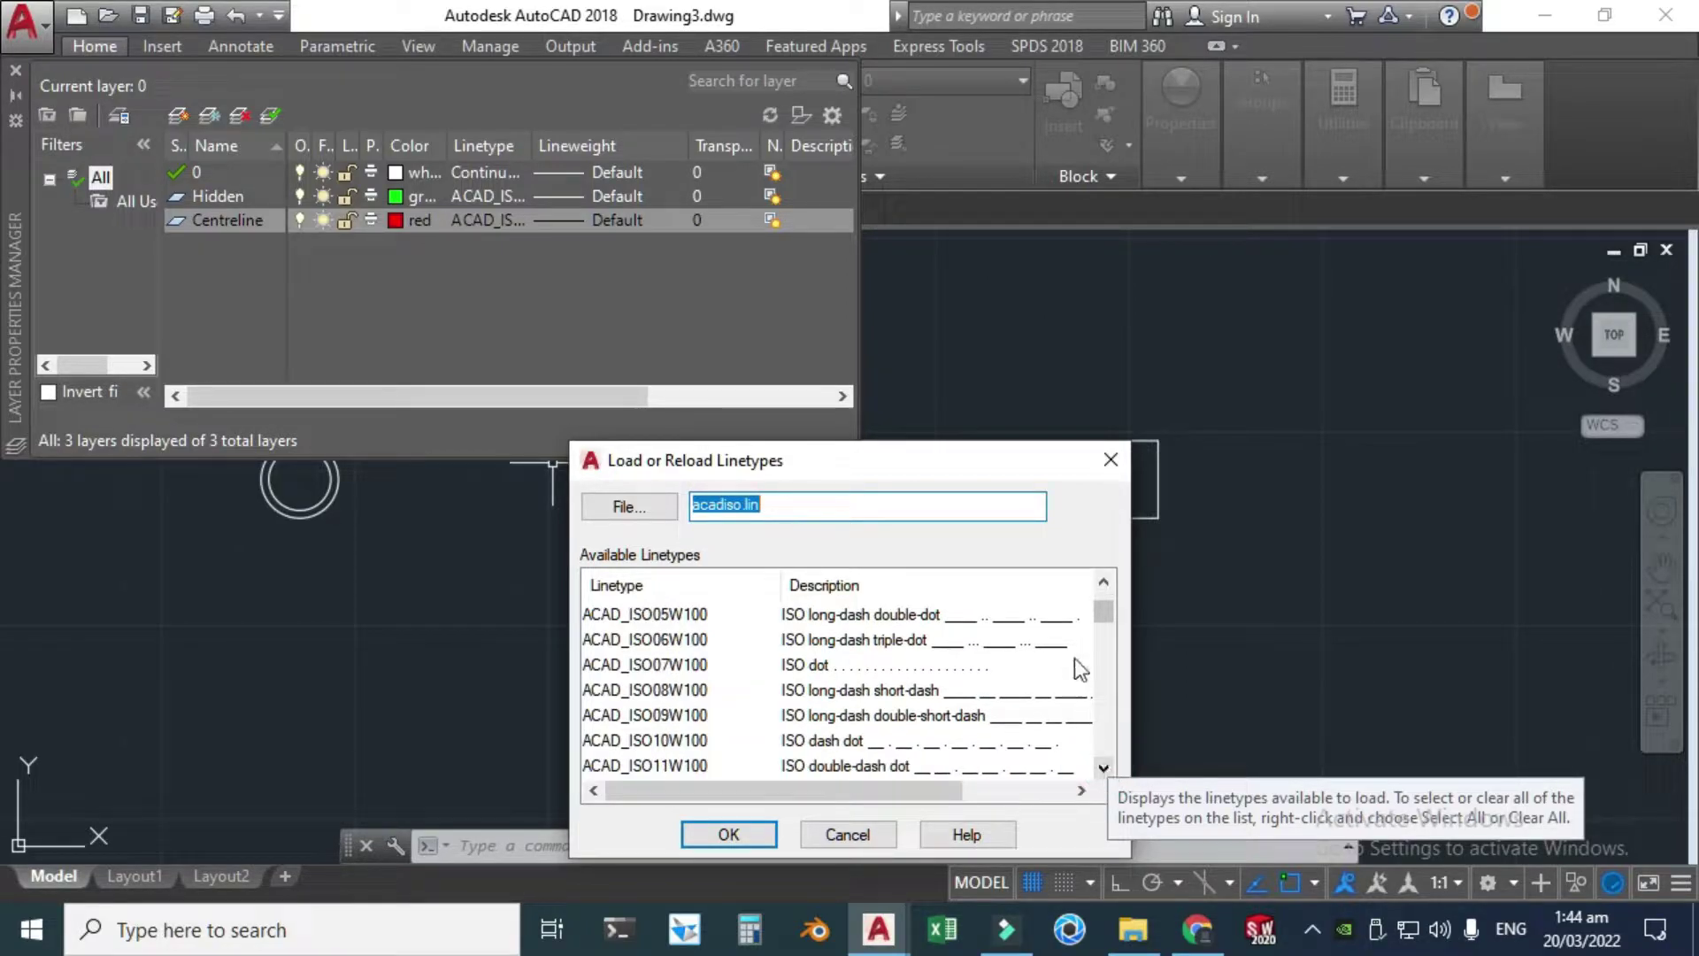
left_click(1103, 767)
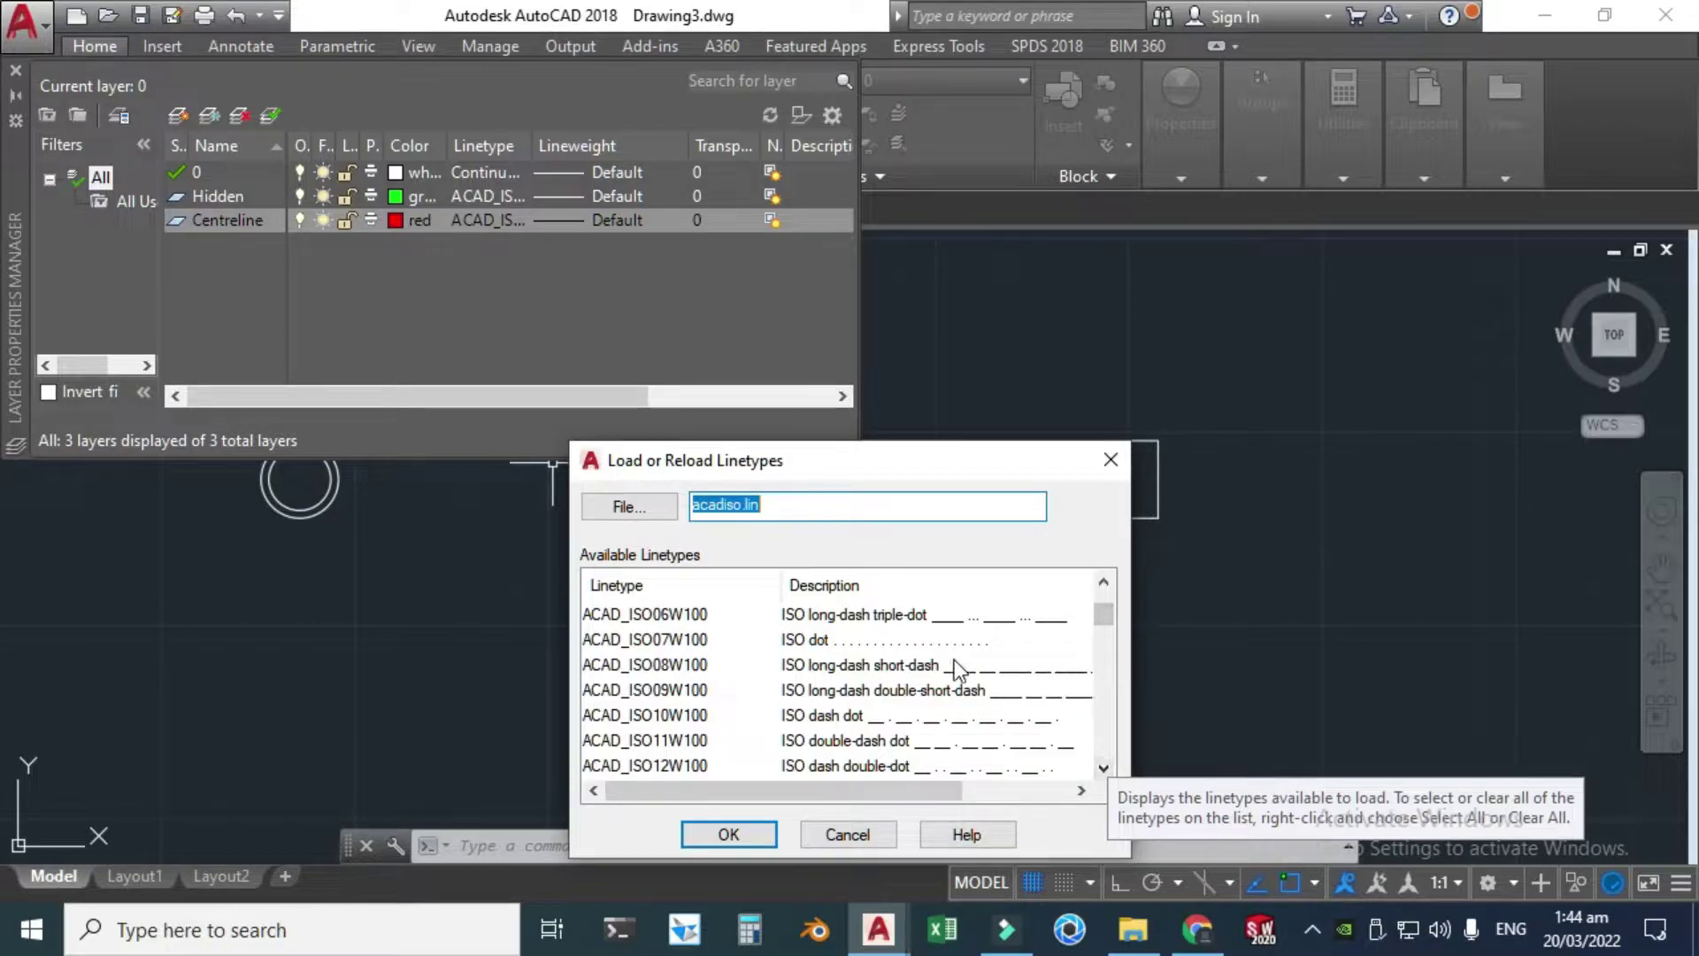
left_click(876, 664)
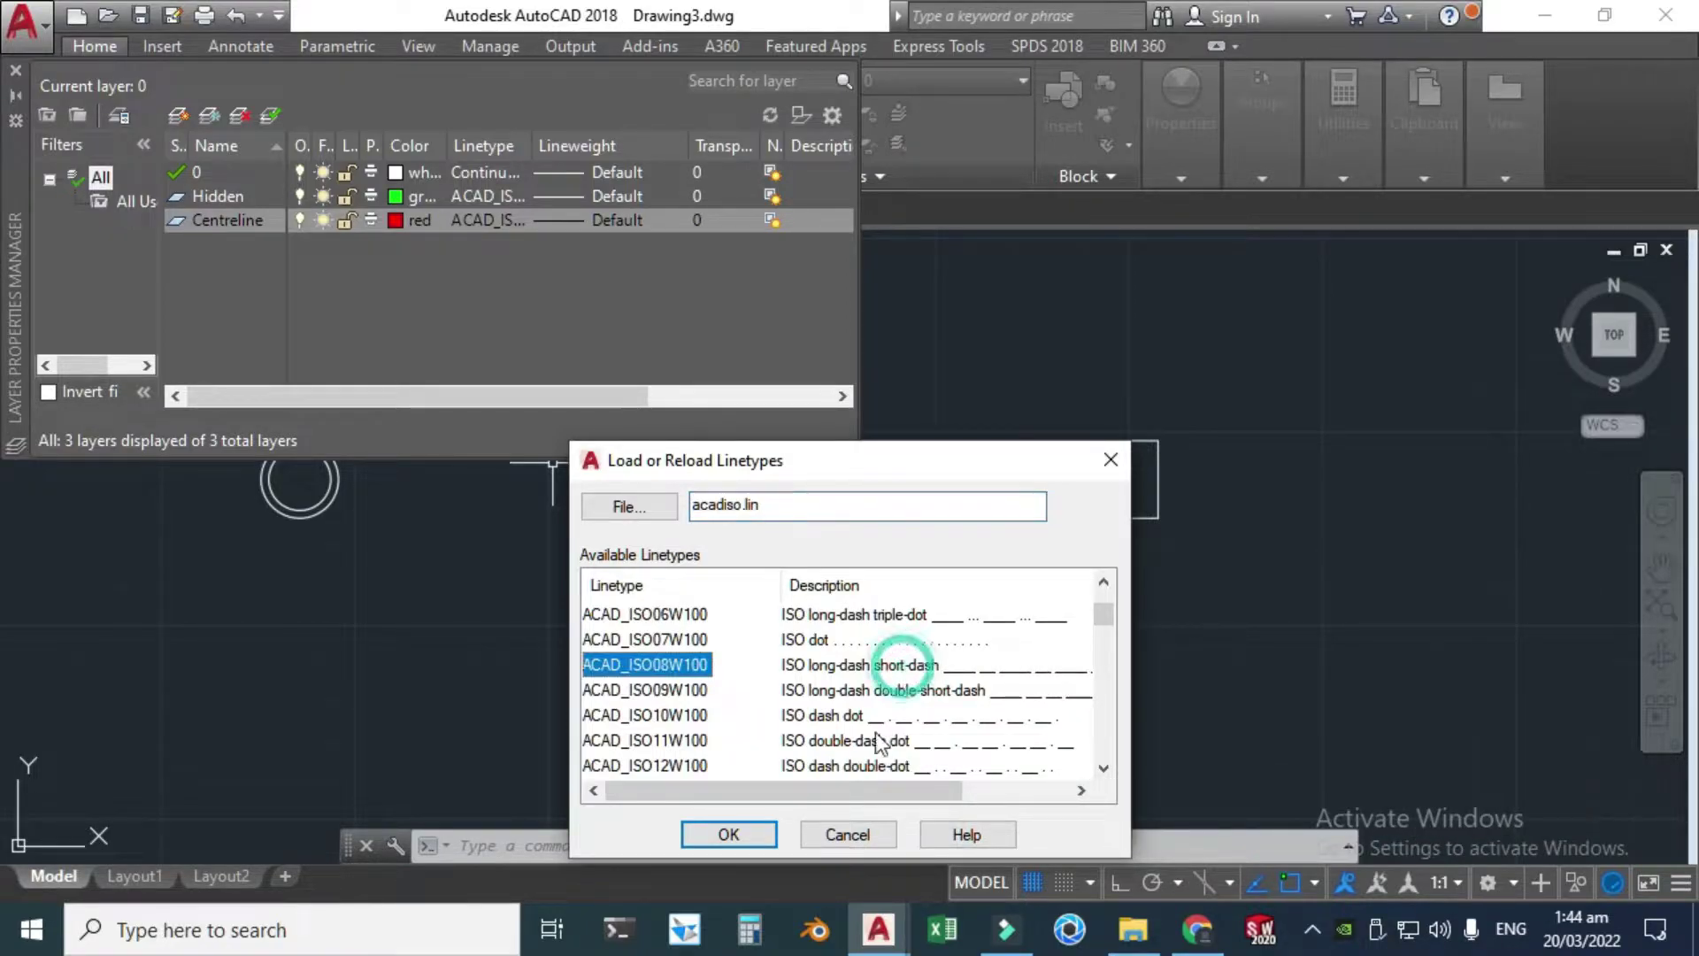
left_click(723, 836)
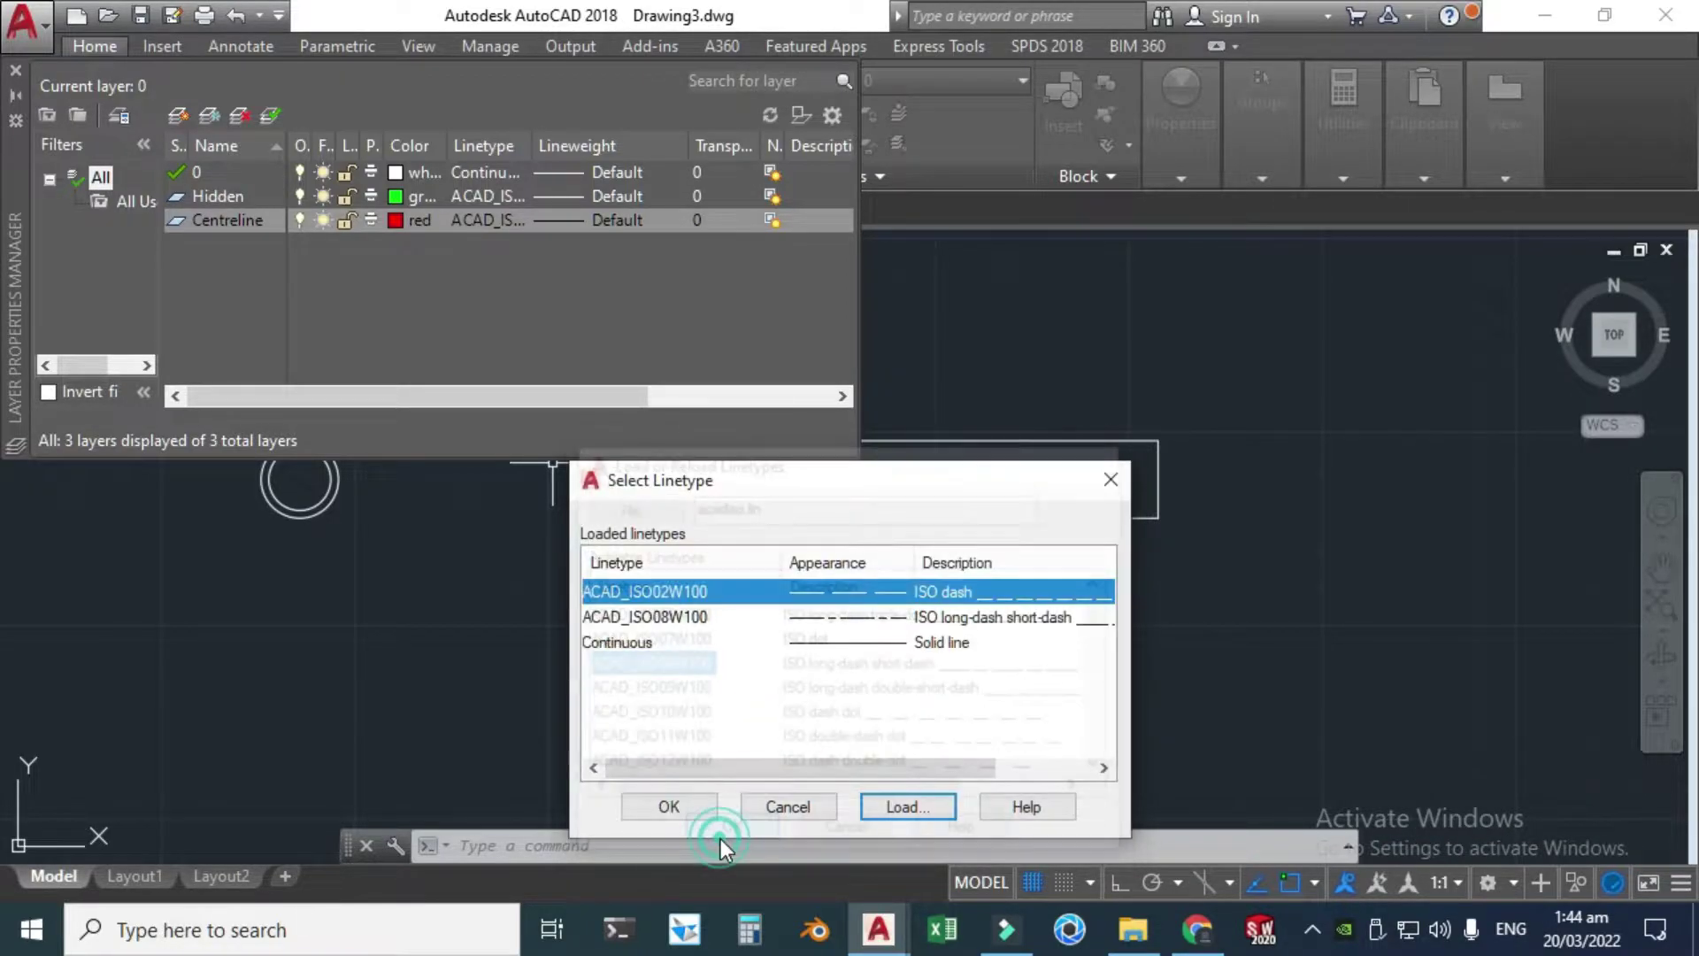
left_click(834, 619)
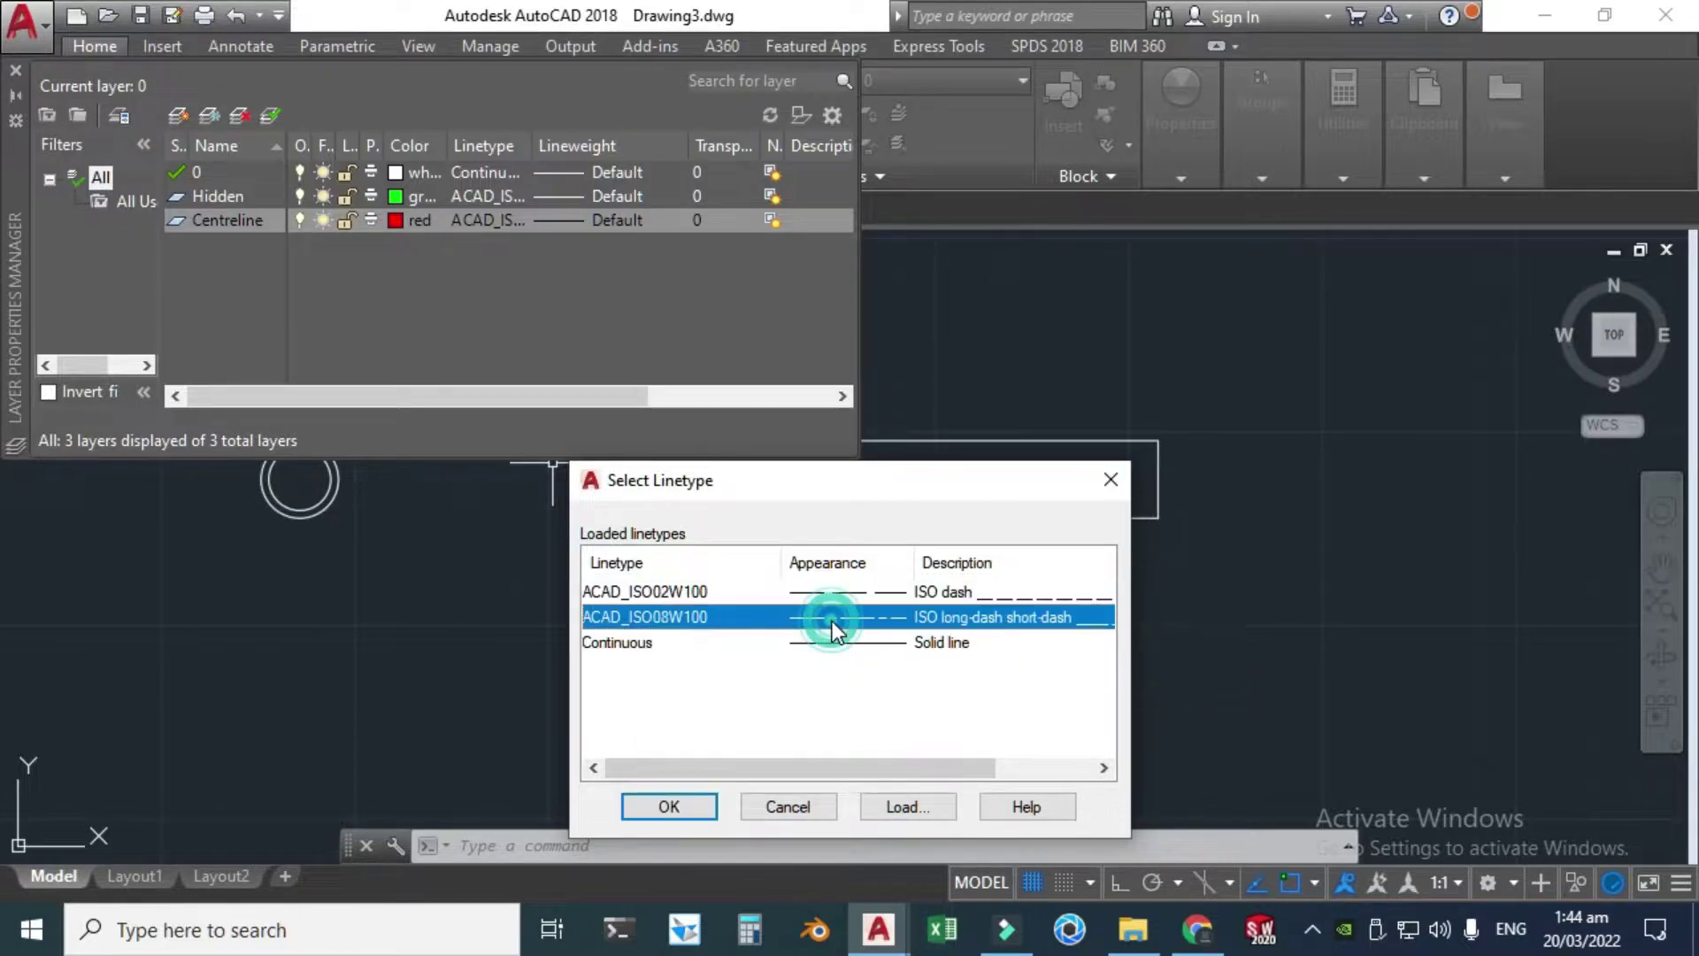
left_click(670, 807)
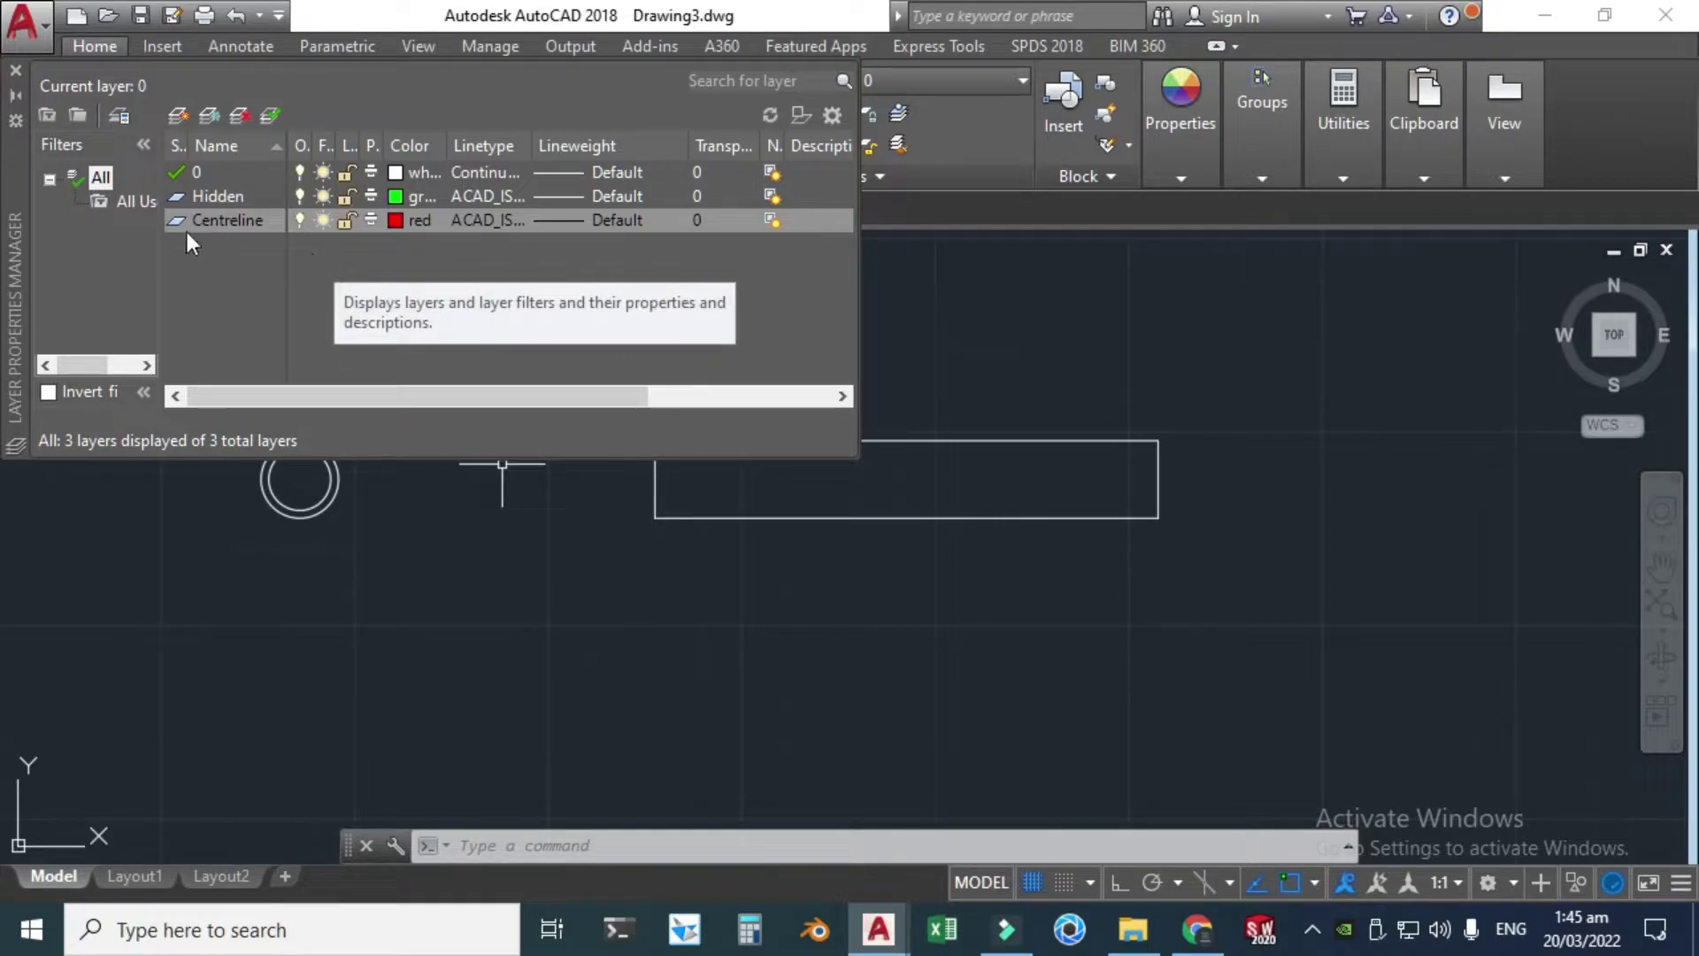
- Create a new layer named Dim and set its color to blue
left_click(180, 115)
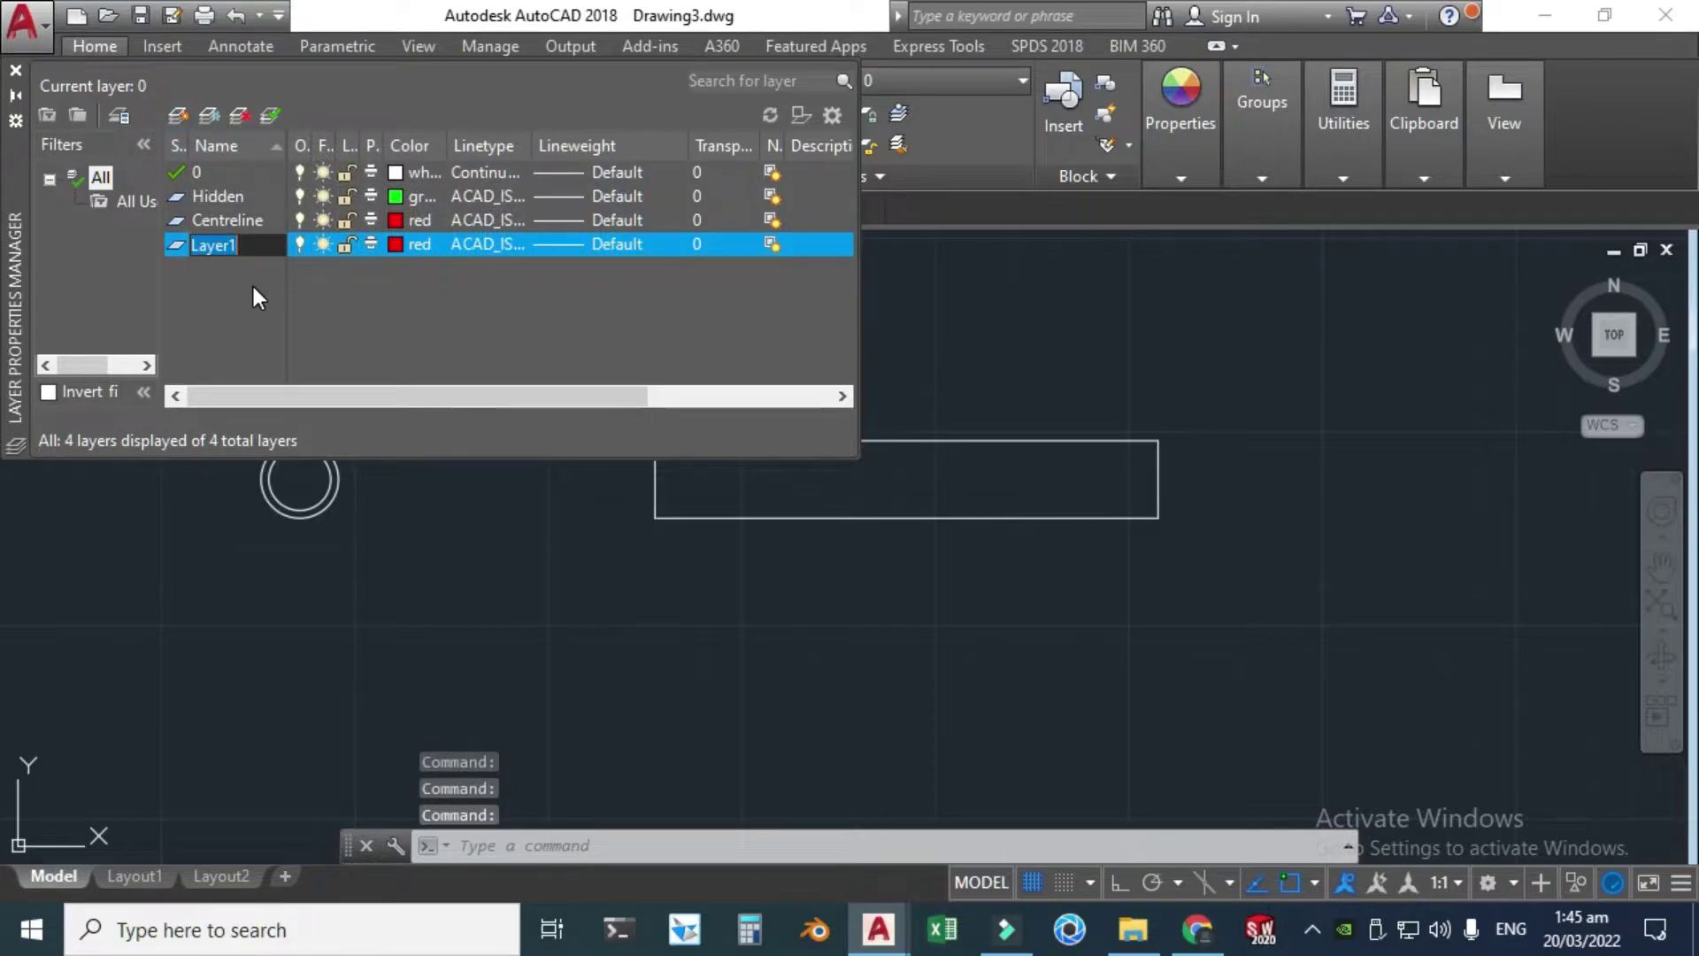
key("BackSpace")
type("Dim")
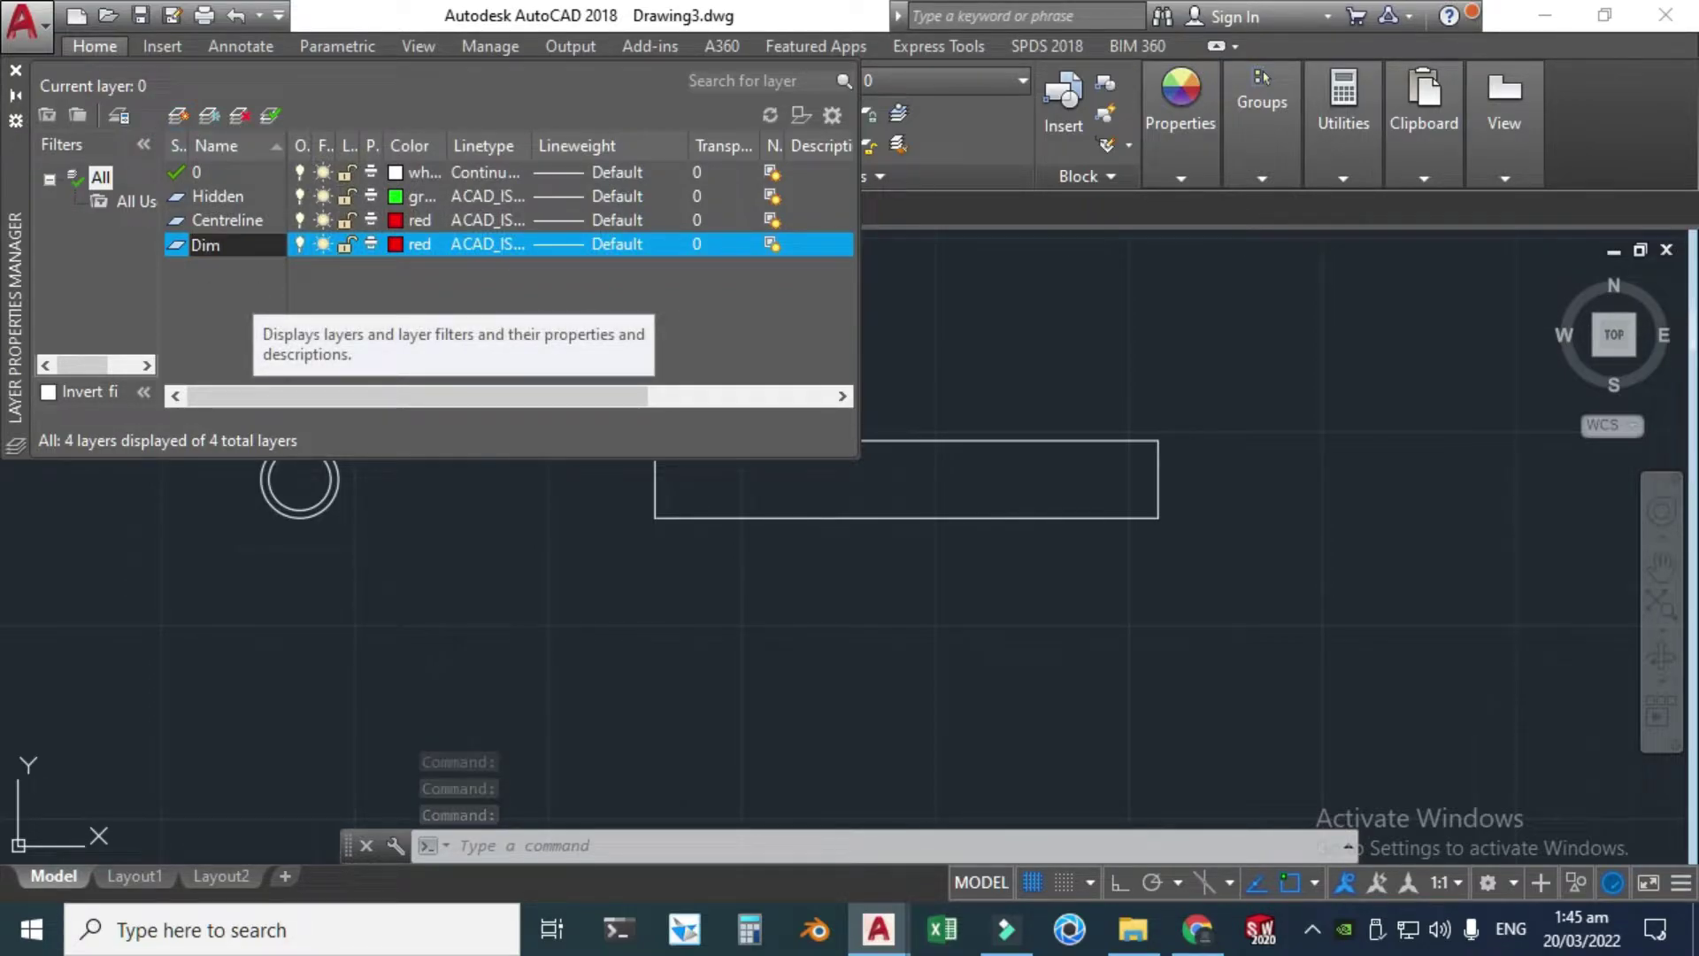
key("Return")
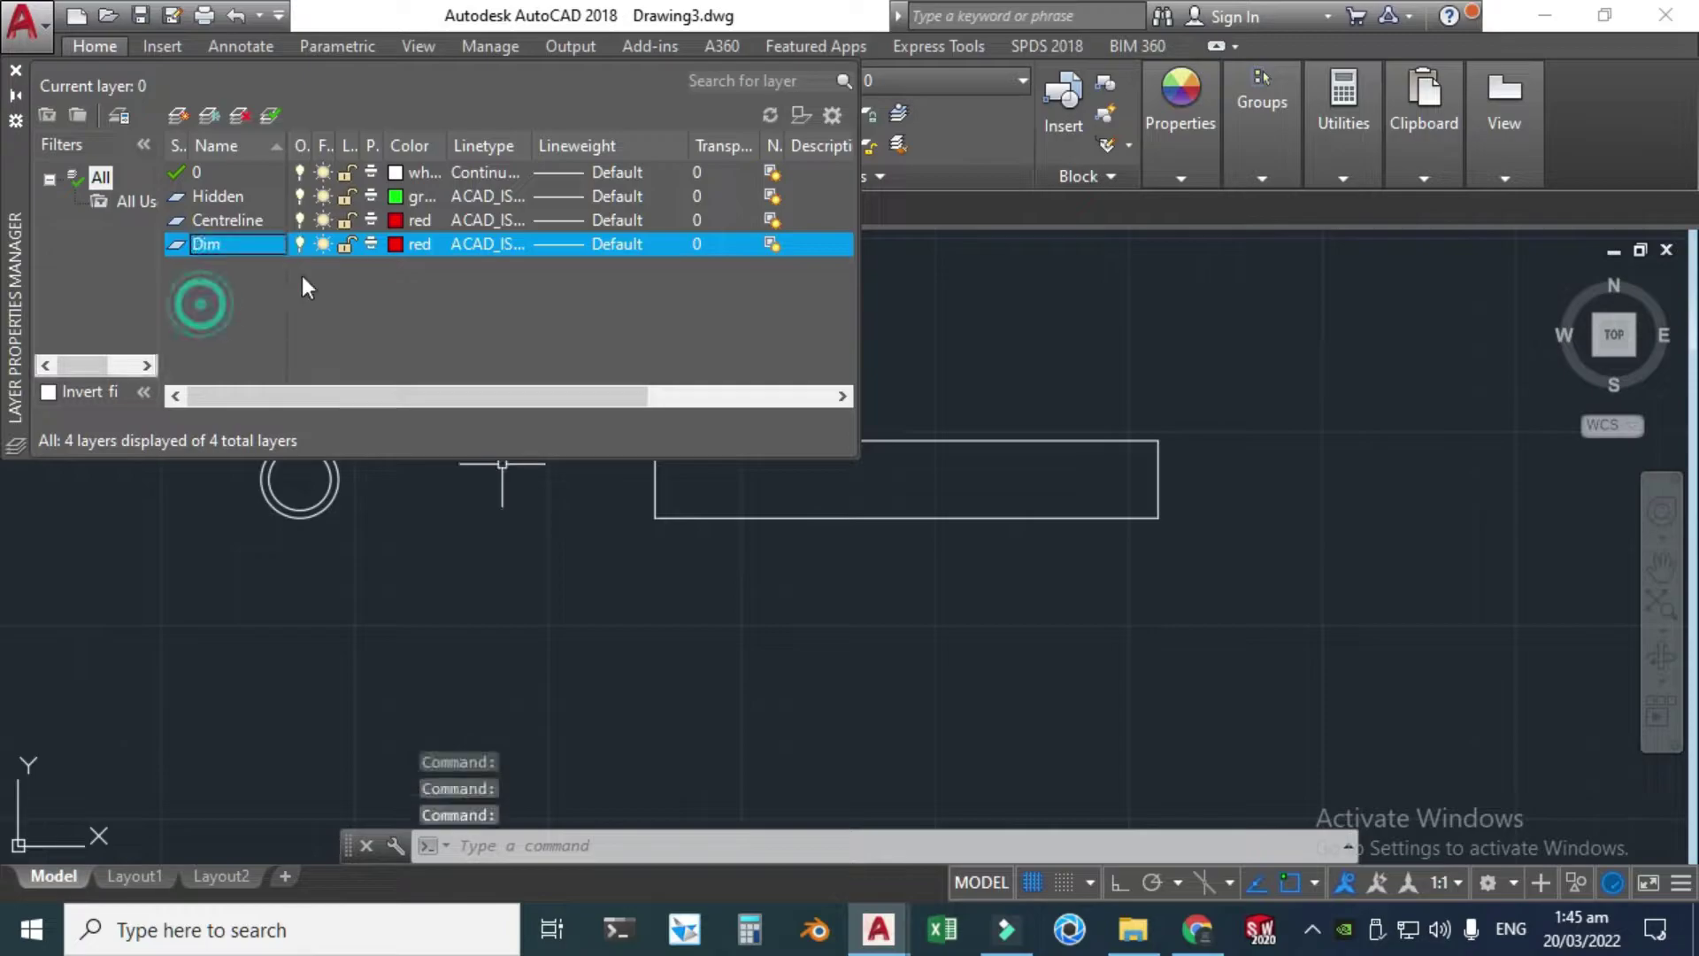
left_click(411, 248)
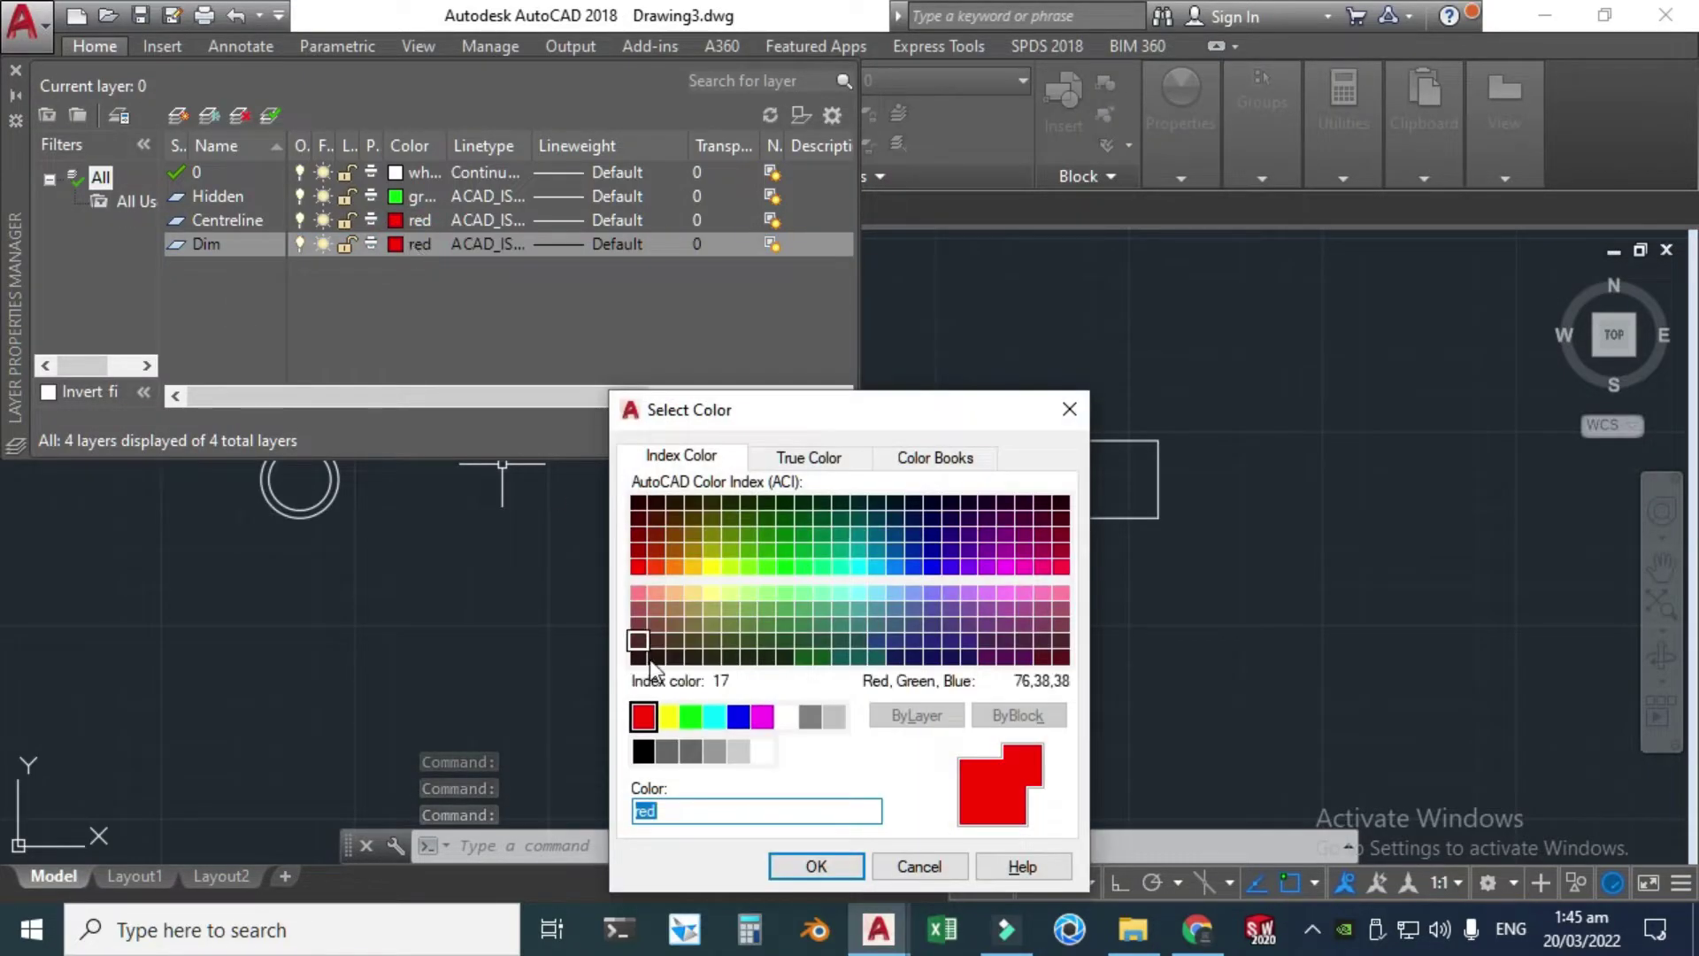
left_click(739, 717)
left_click(812, 867)
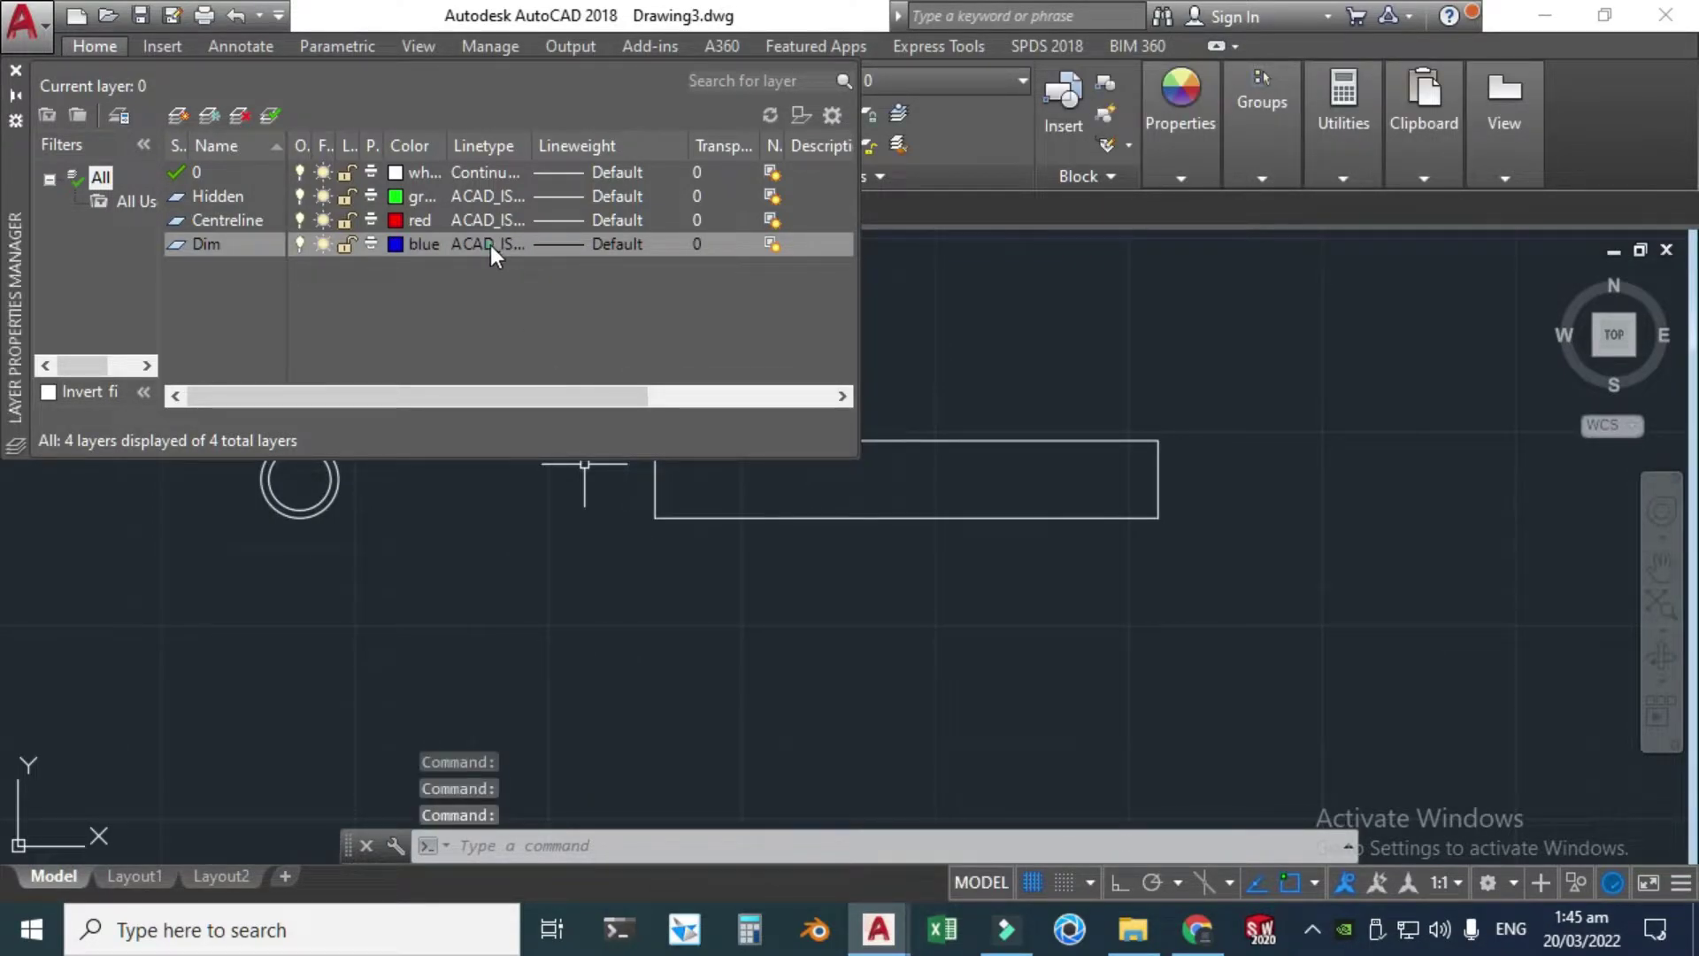
- Assign the Continuous linetype to the Dim layer
left_click(491, 246)
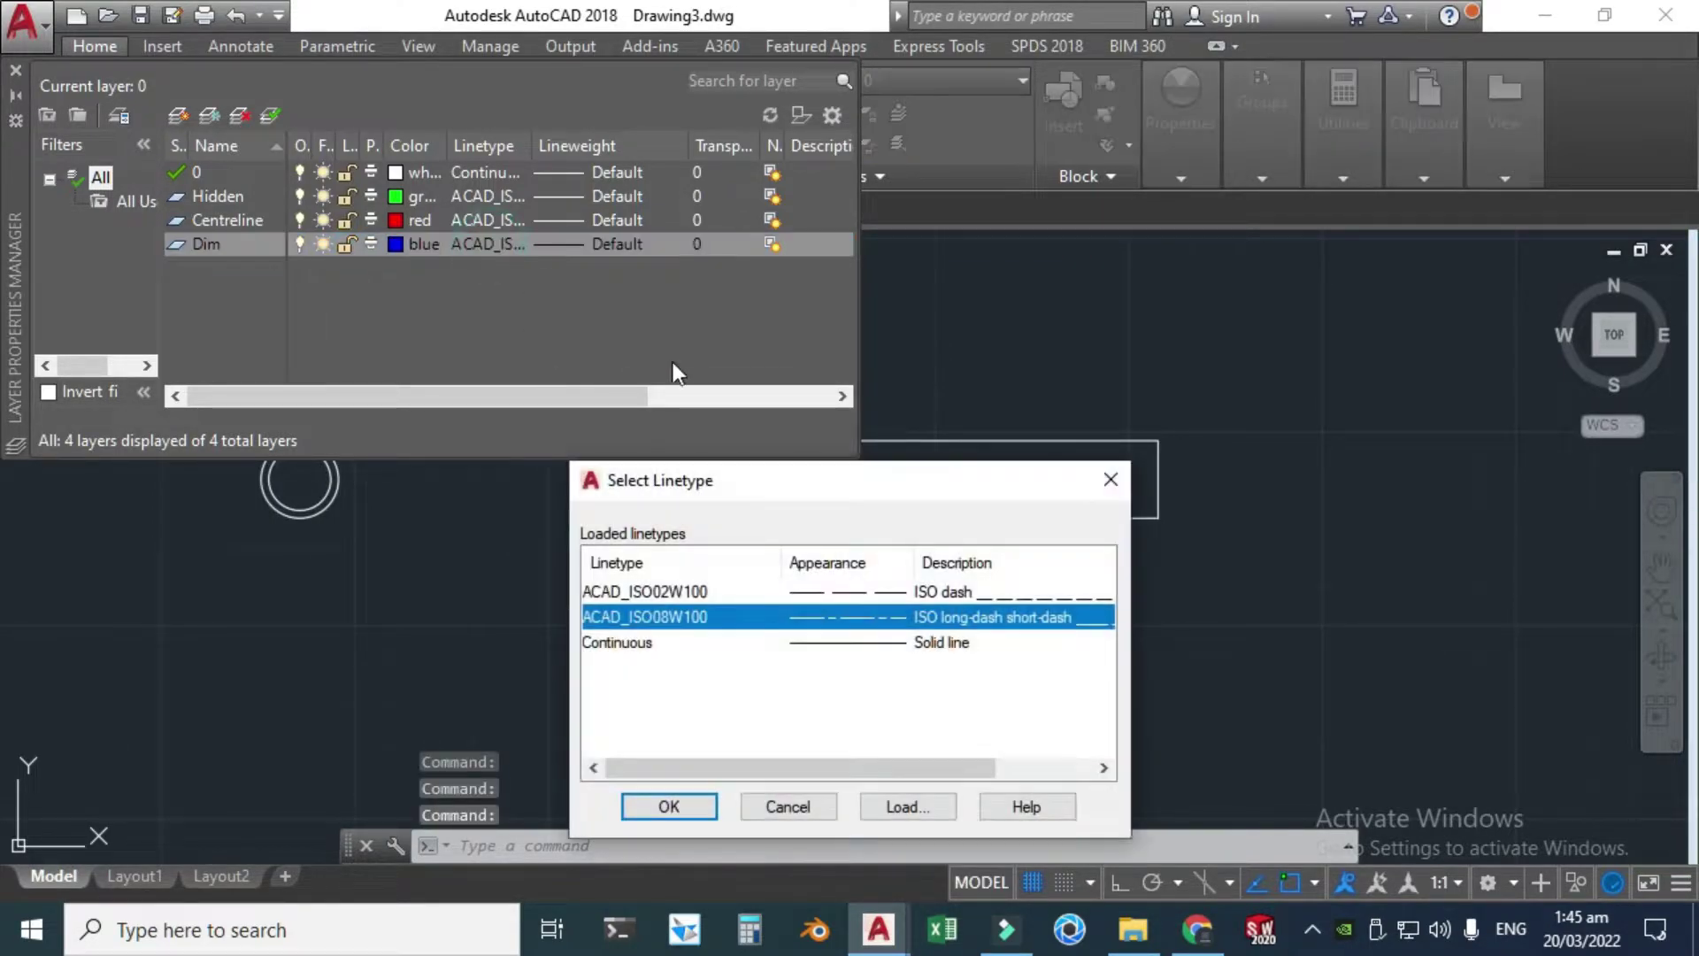
left_click(811, 644)
left_click(669, 806)
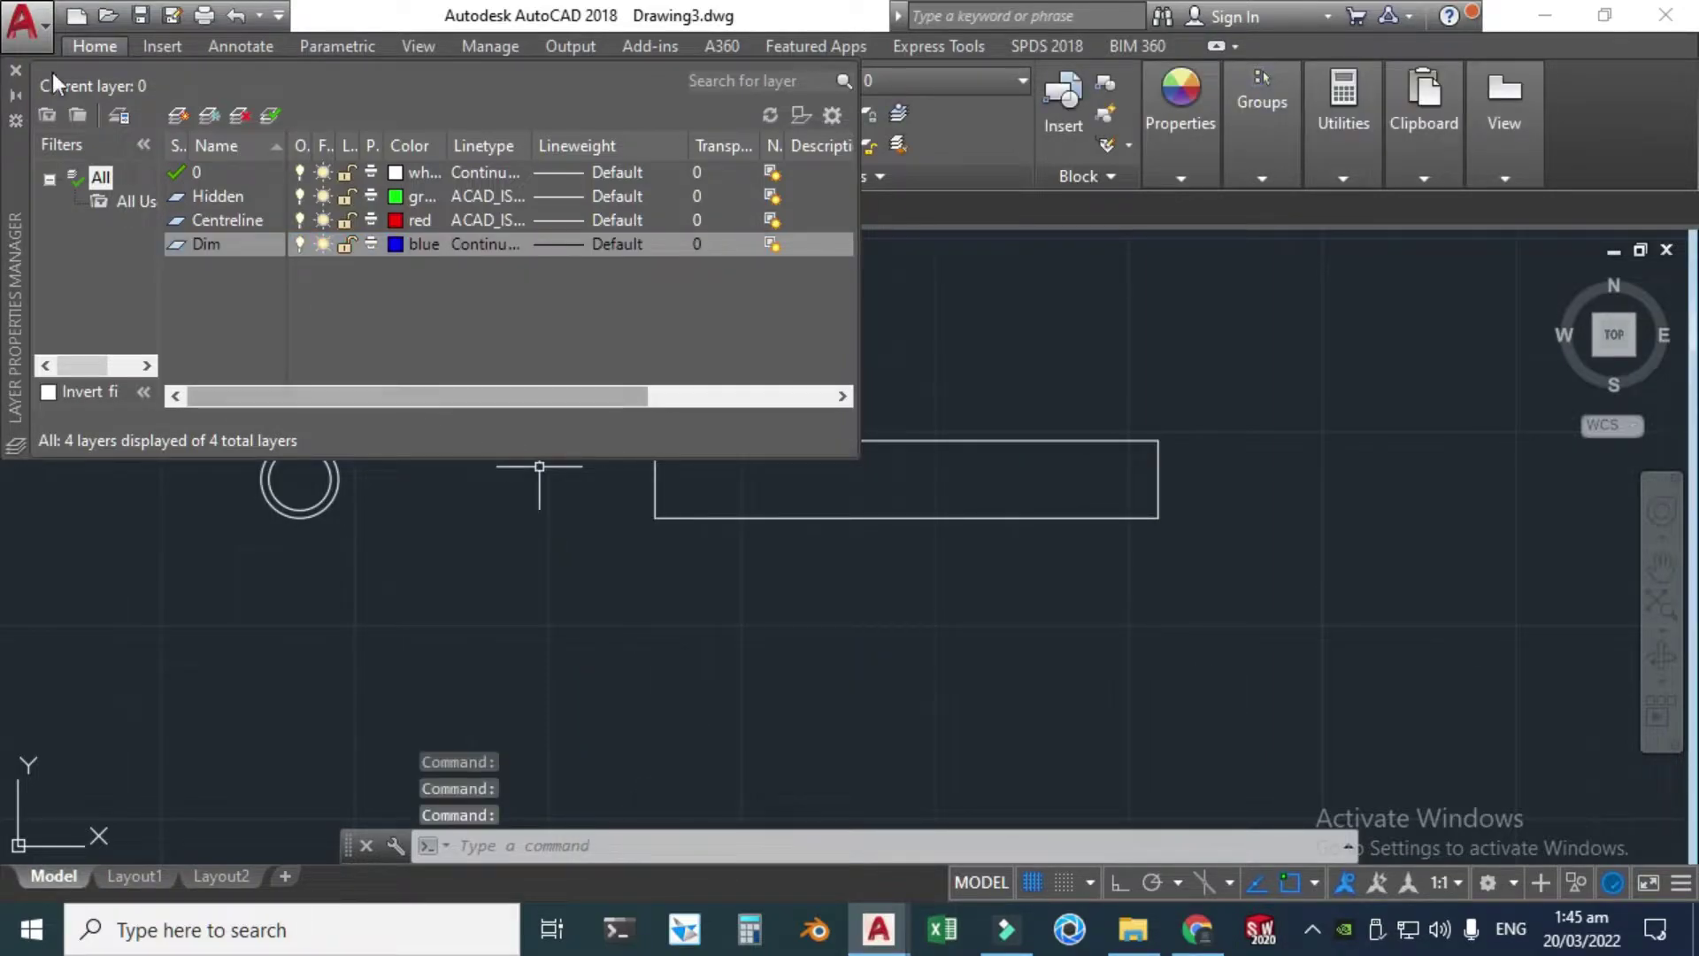
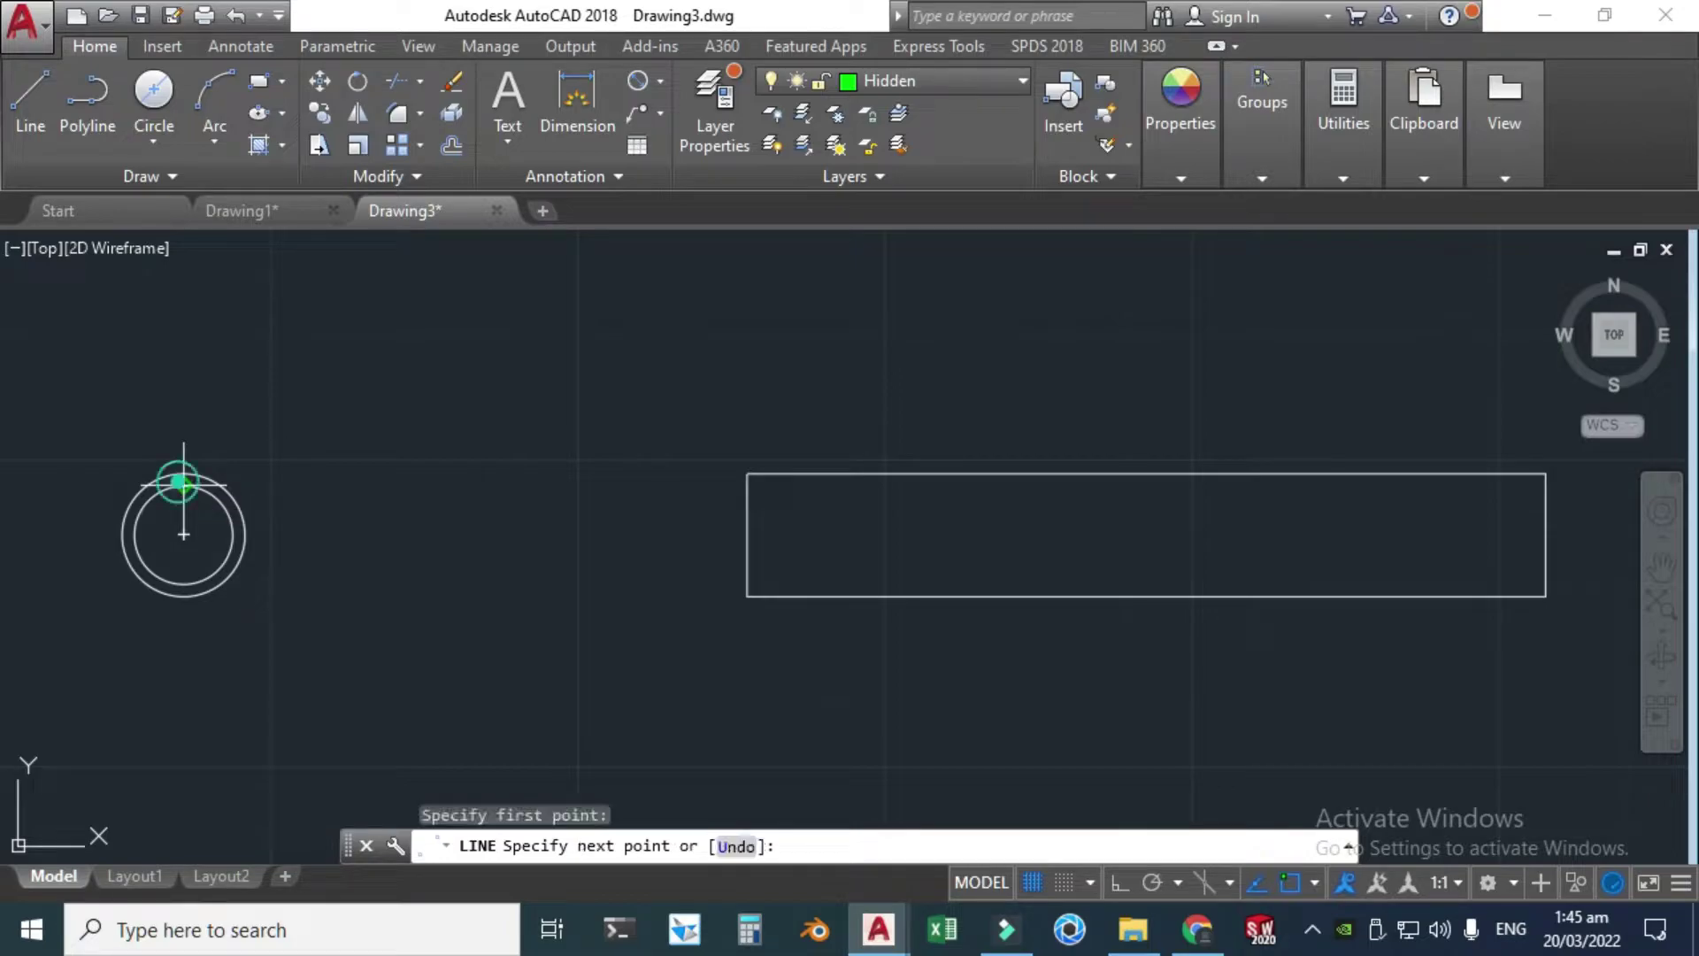
- Project the inner circle's top quadrant across the side-view rectangle as a hidden line, then erase the segment between the two views
left_click(748, 485)
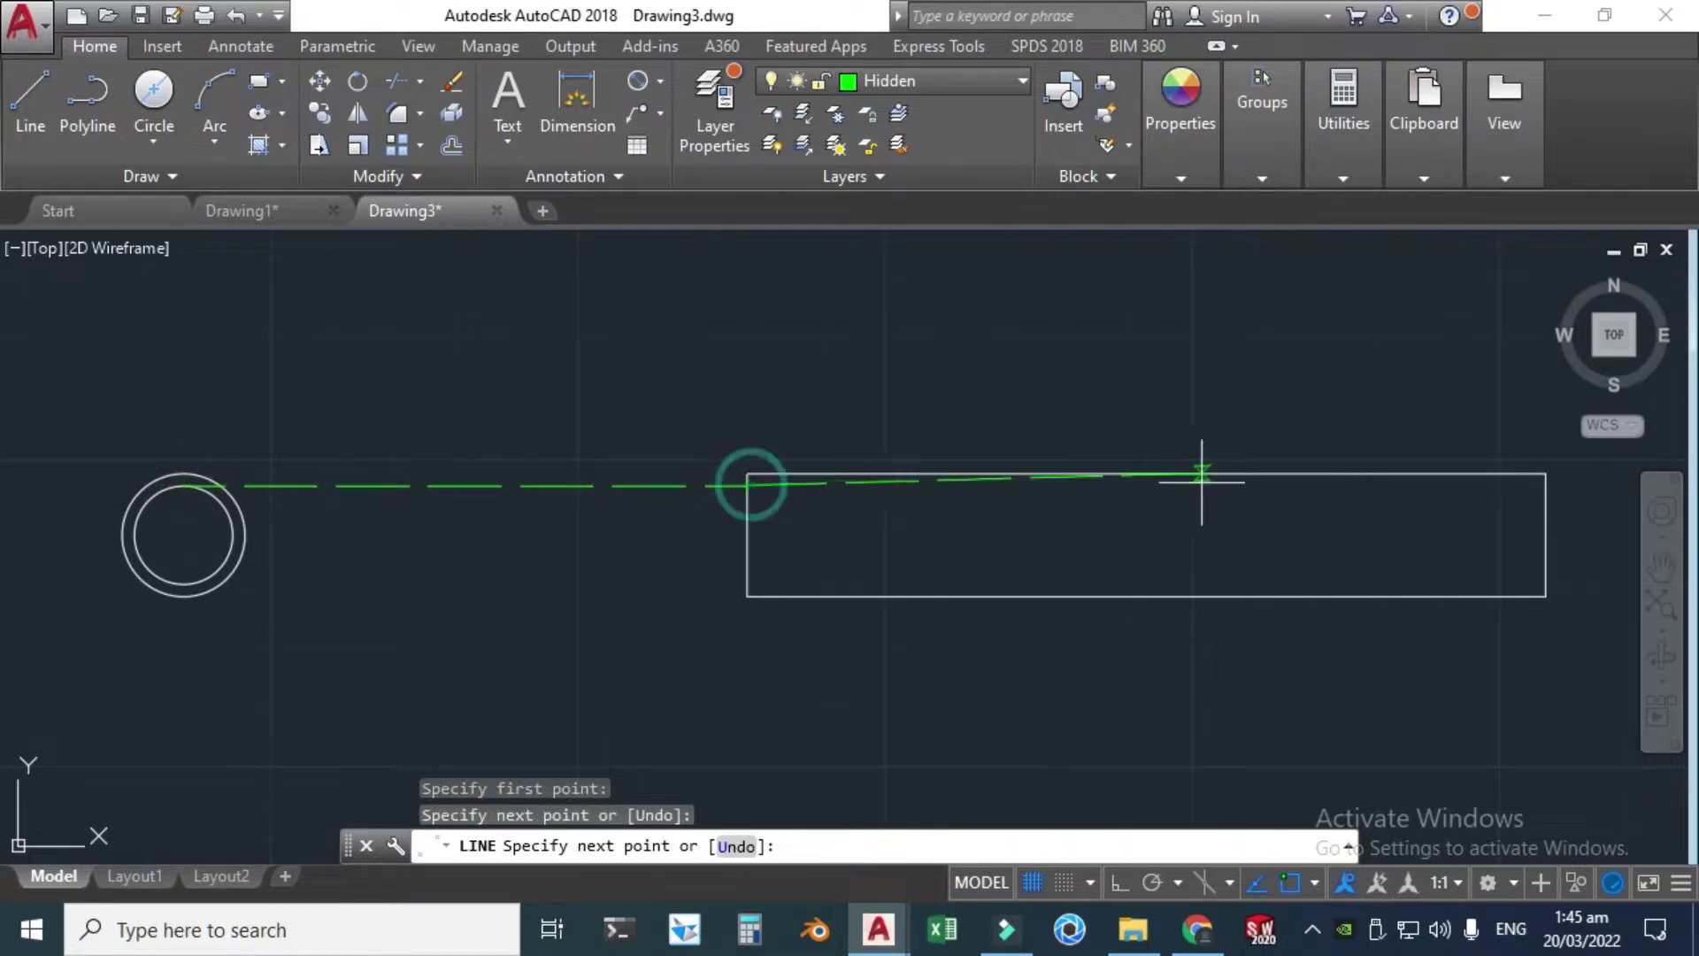
left_click(1550, 484)
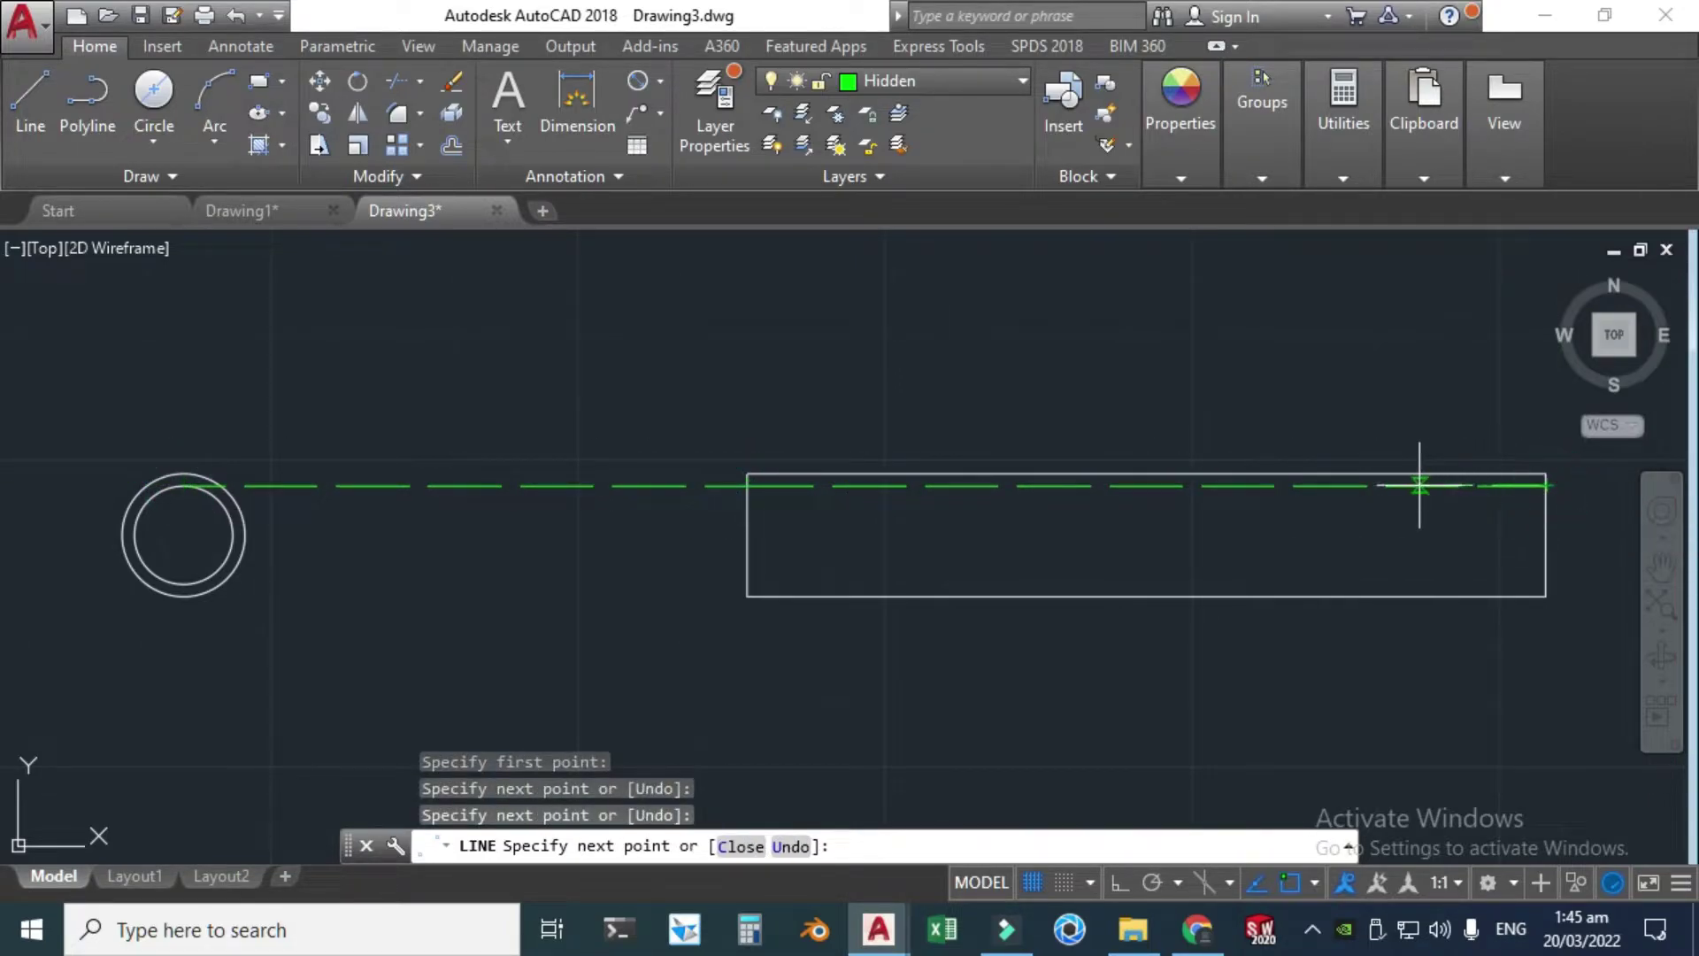
key("Escape")
left_click(369, 485)
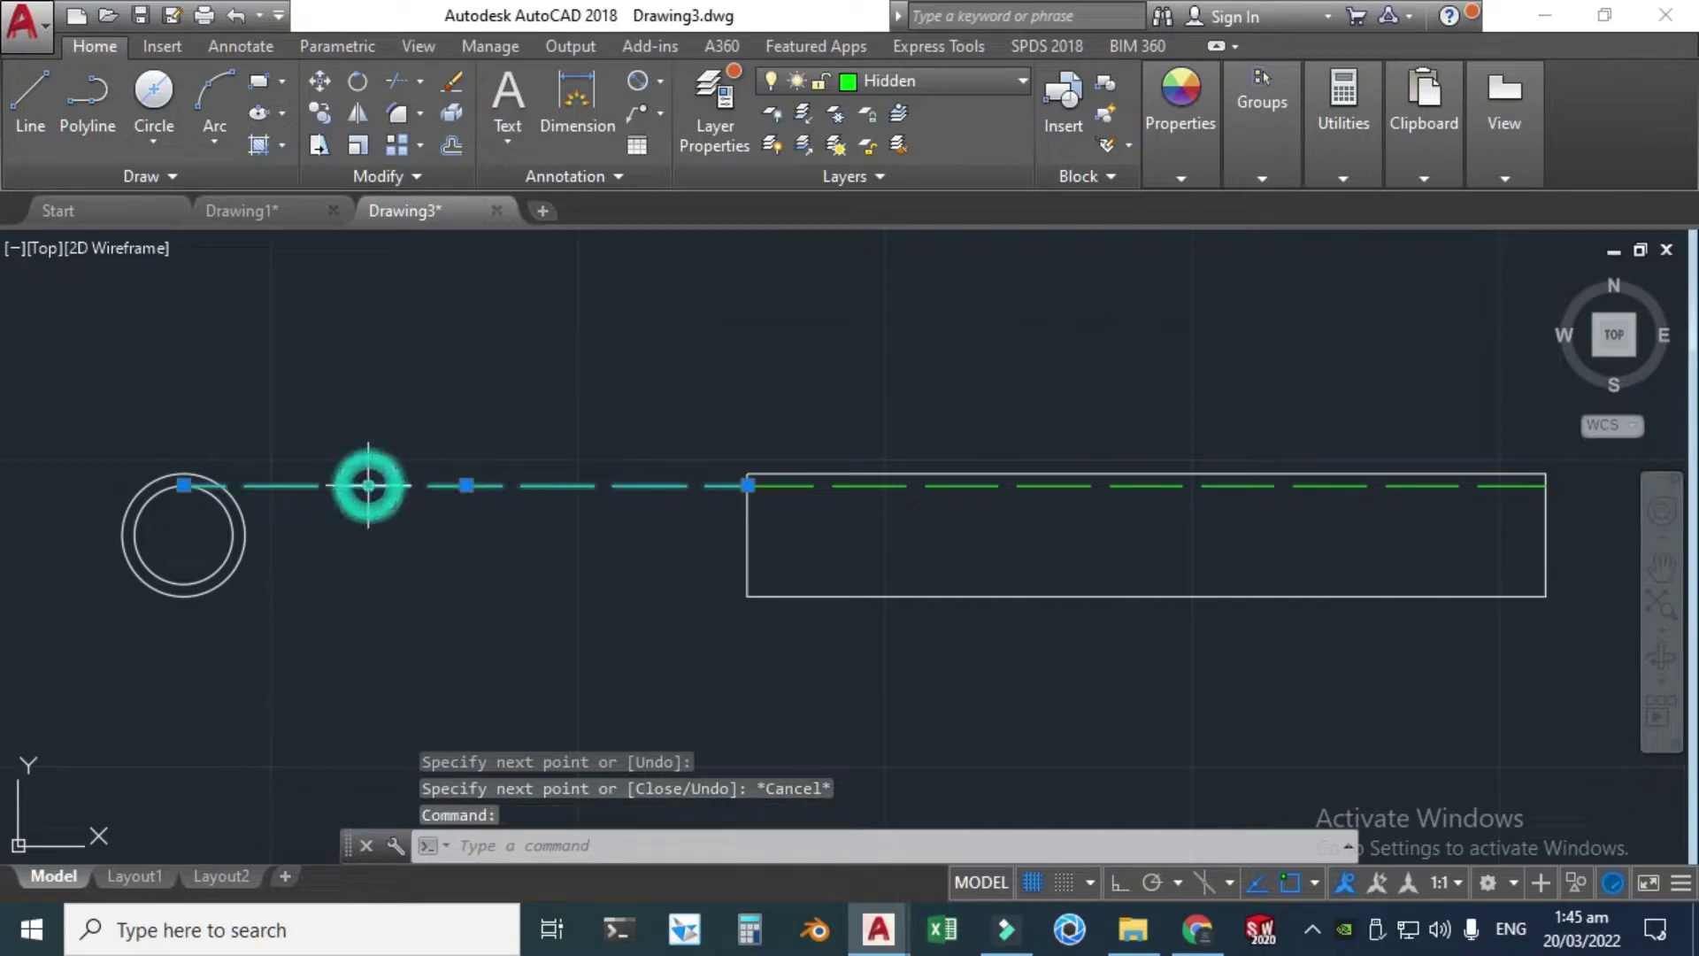
key("Delete")
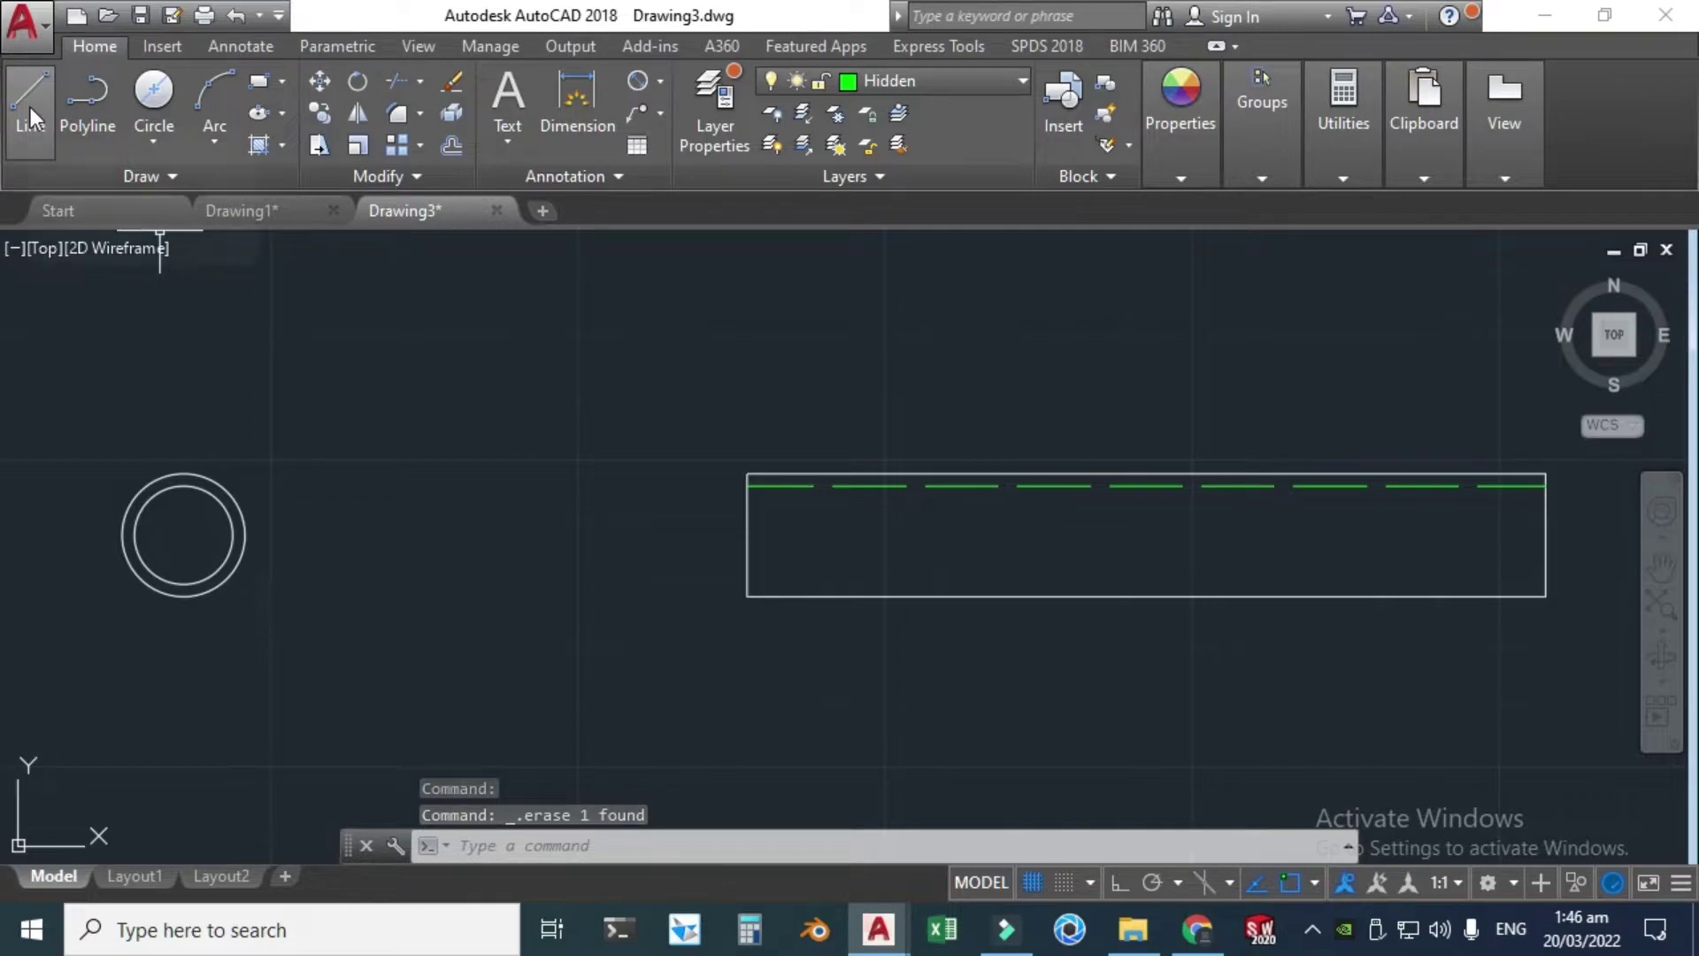
- Draw the lower hidden line across the rectangle from the inner circle's bottom quadrant and erase the projection segment between the views
left_click(31, 111)
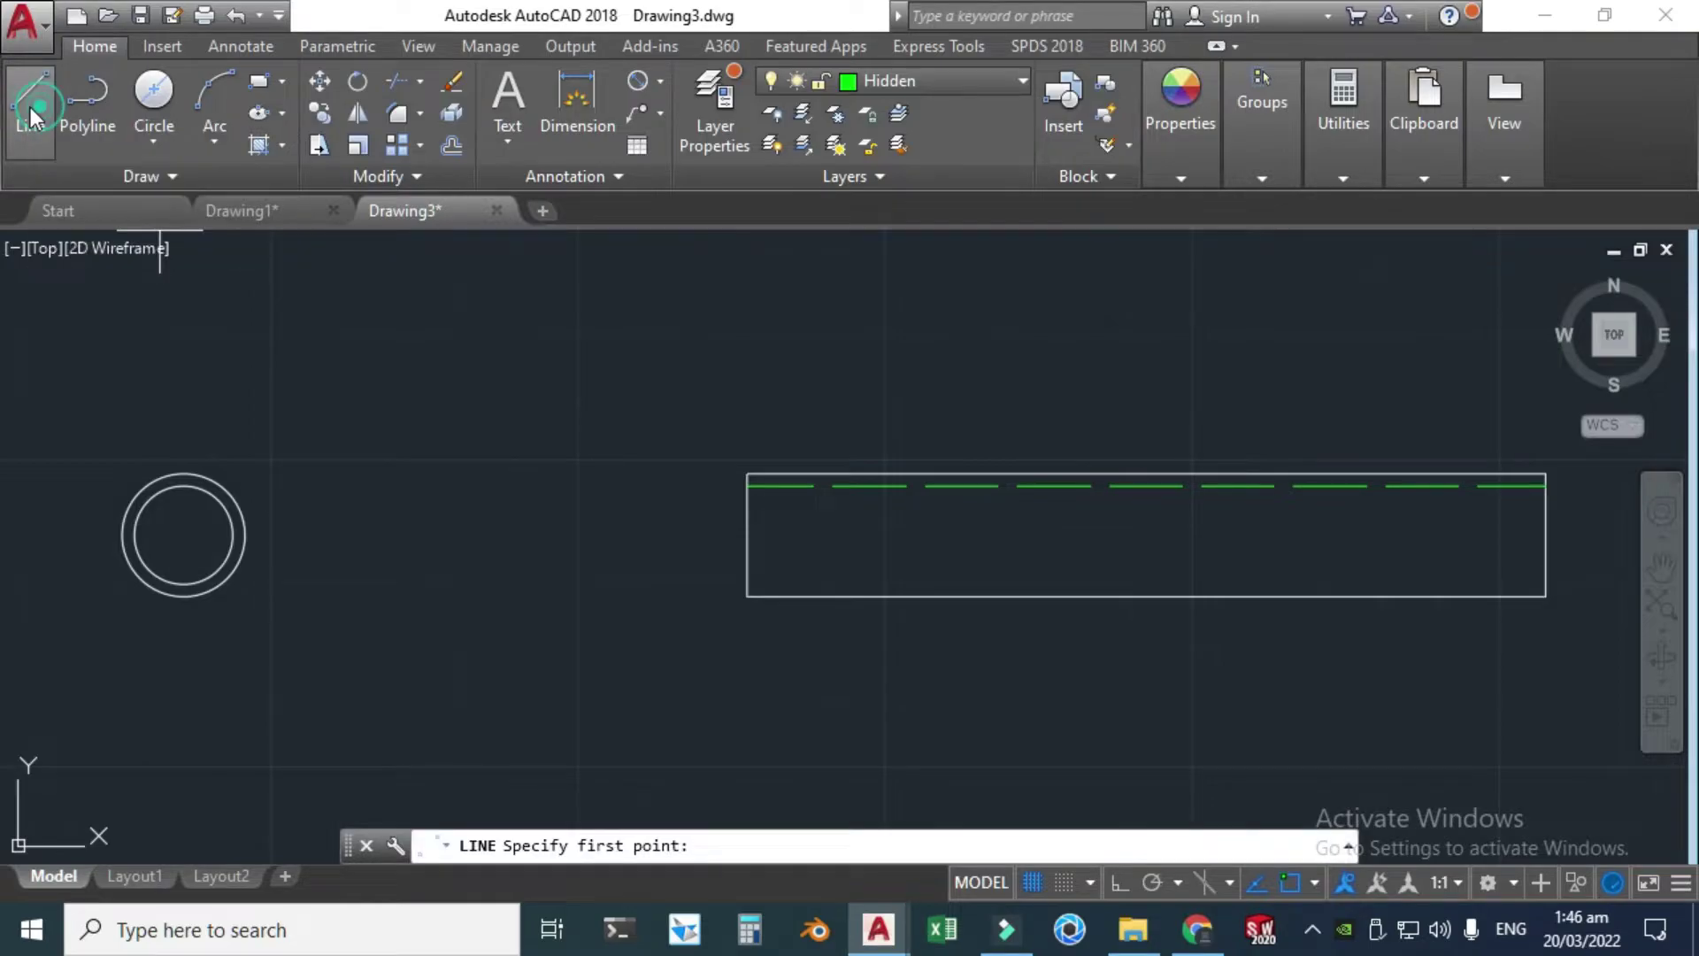
left_click(183, 584)
left_click(748, 584)
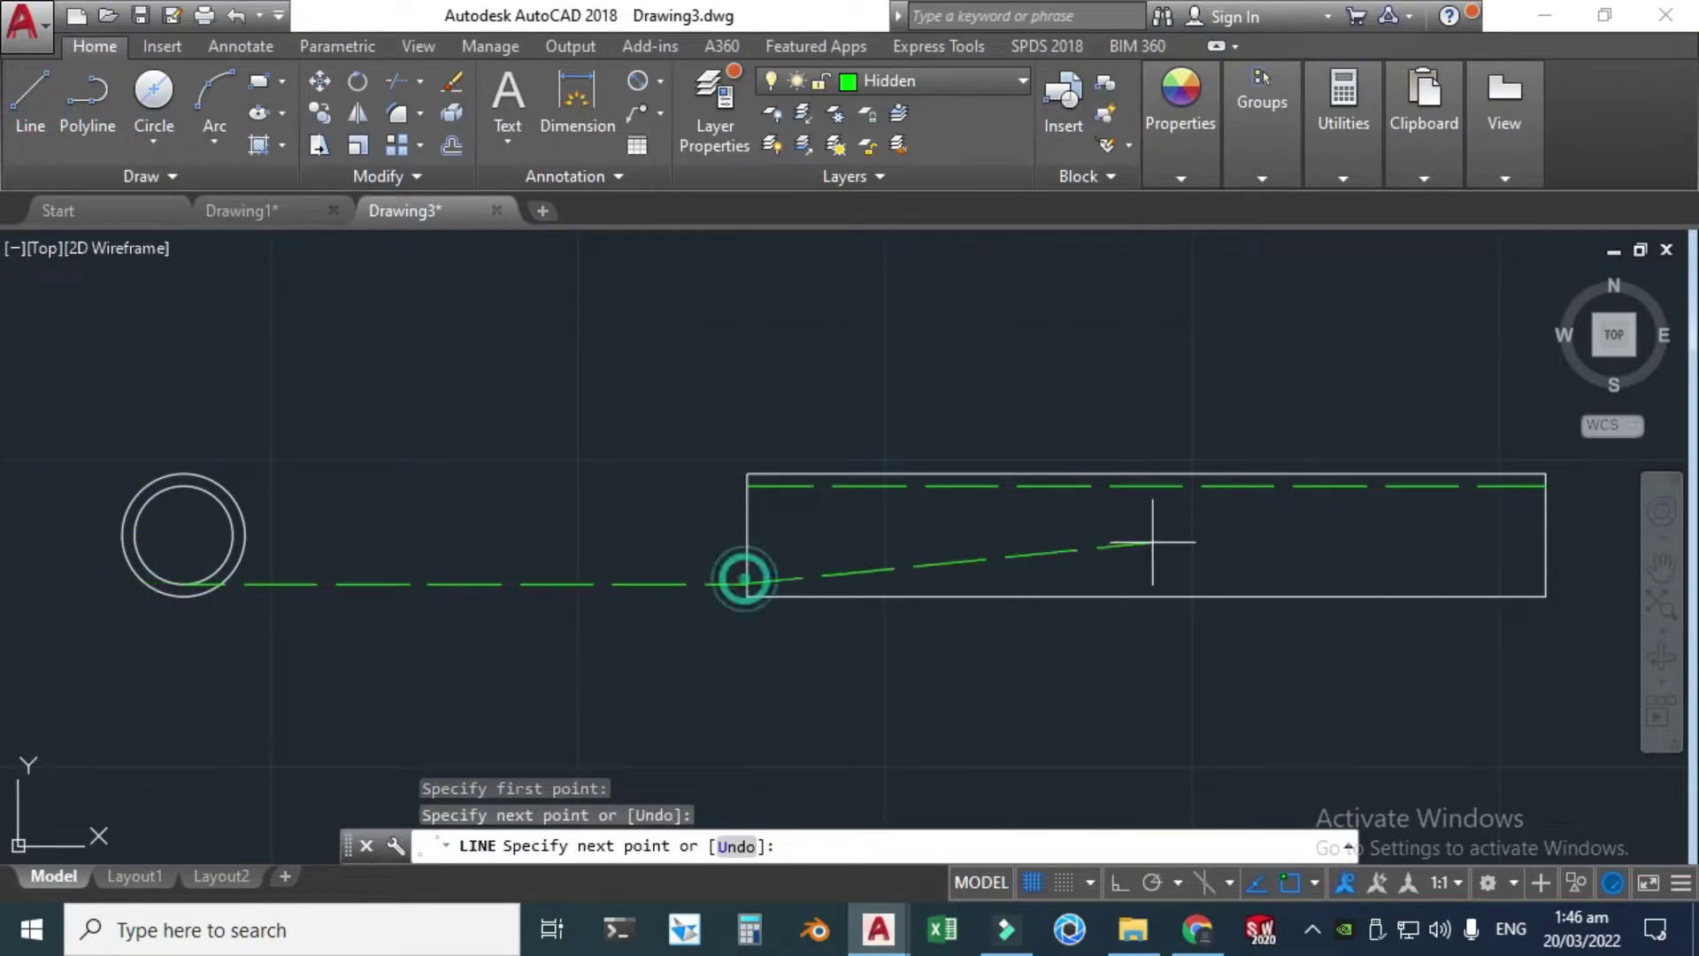
left_click(1546, 584)
key("Escape")
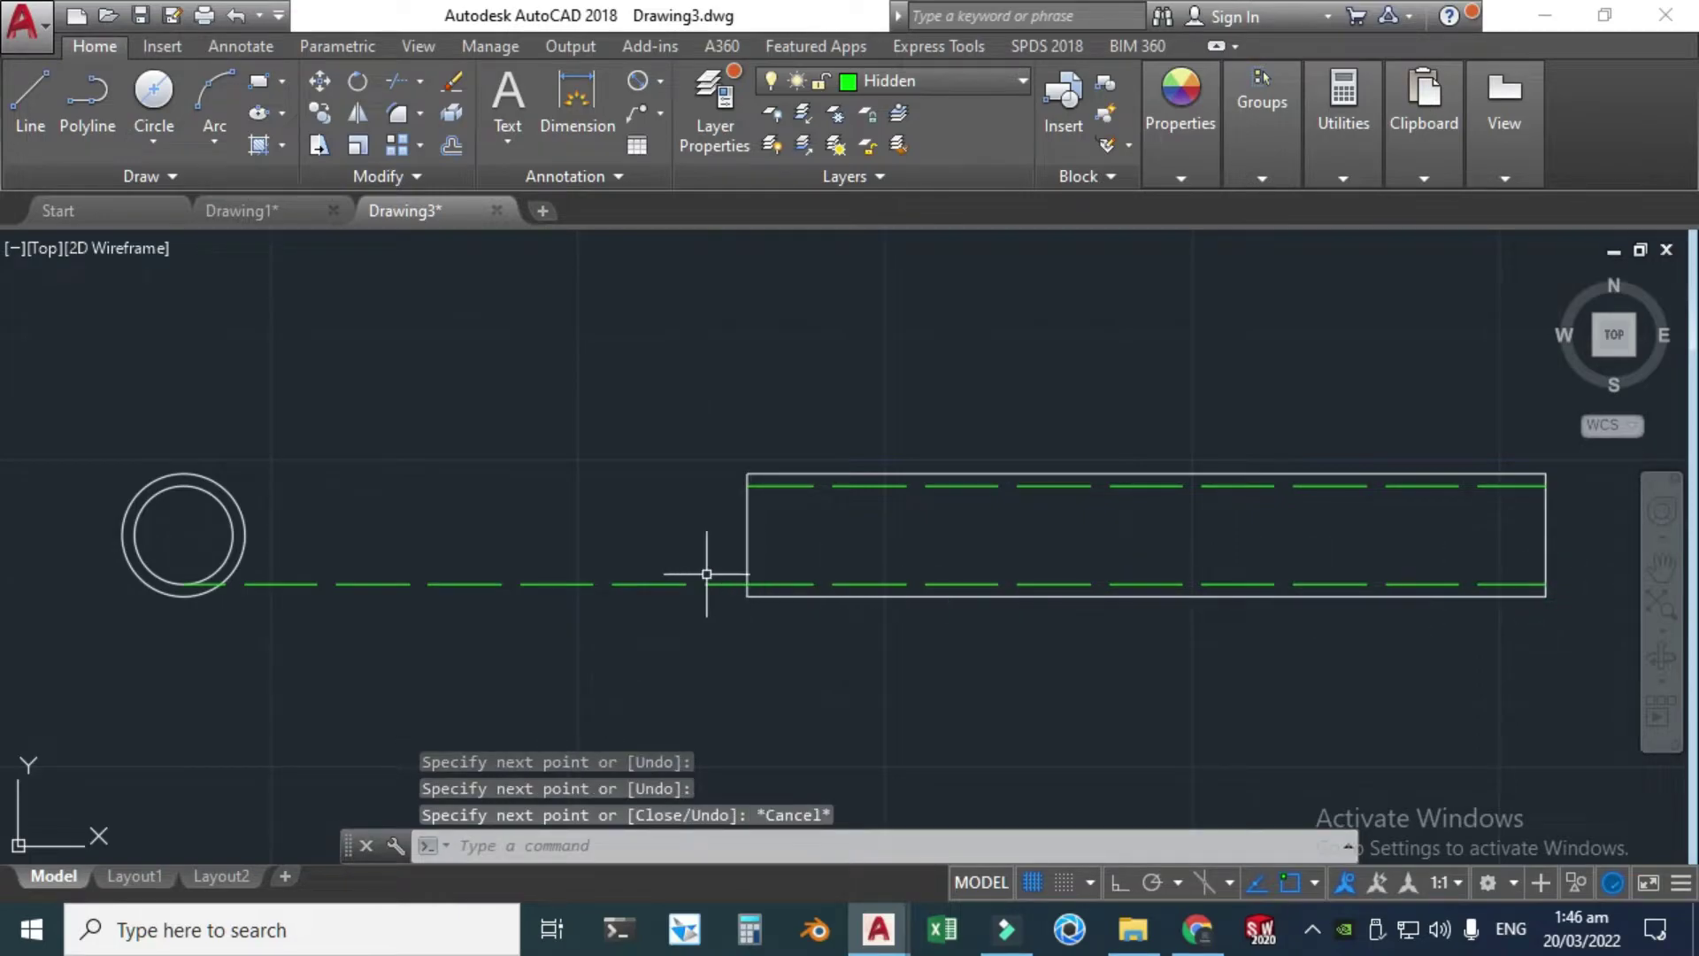
left_click(673, 584)
key("Delete")
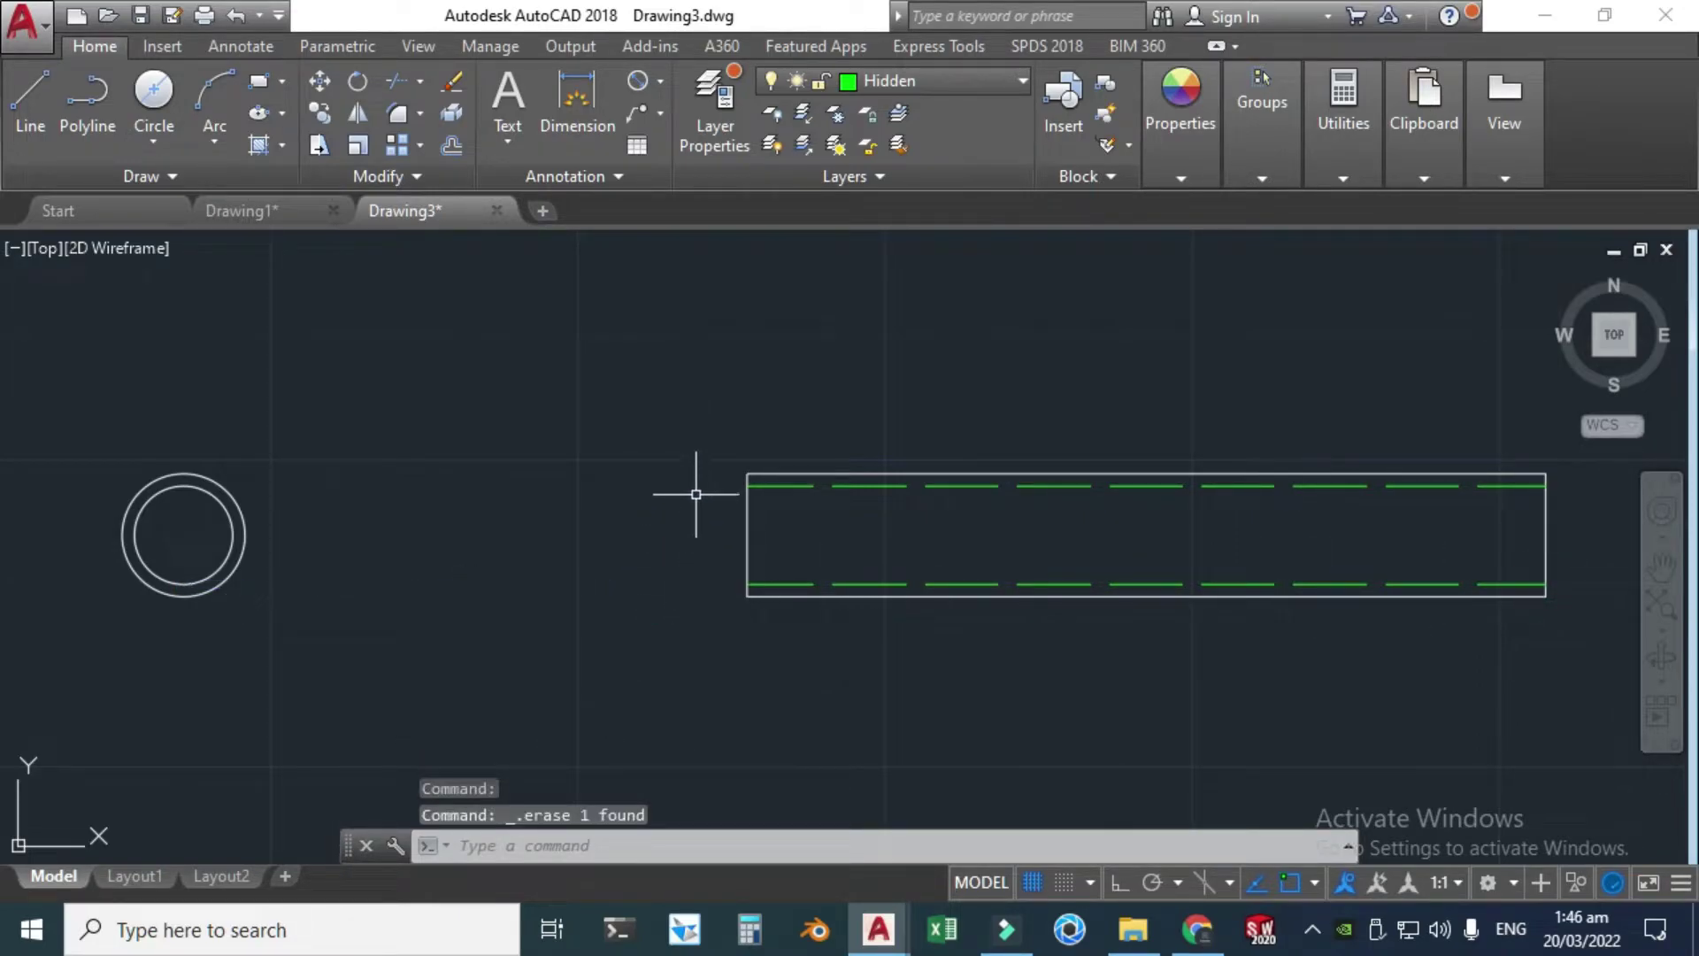
- Set the linetype scale of the upper hidden line in the side view to 0.2
scroll(634, 451, "down", 2)
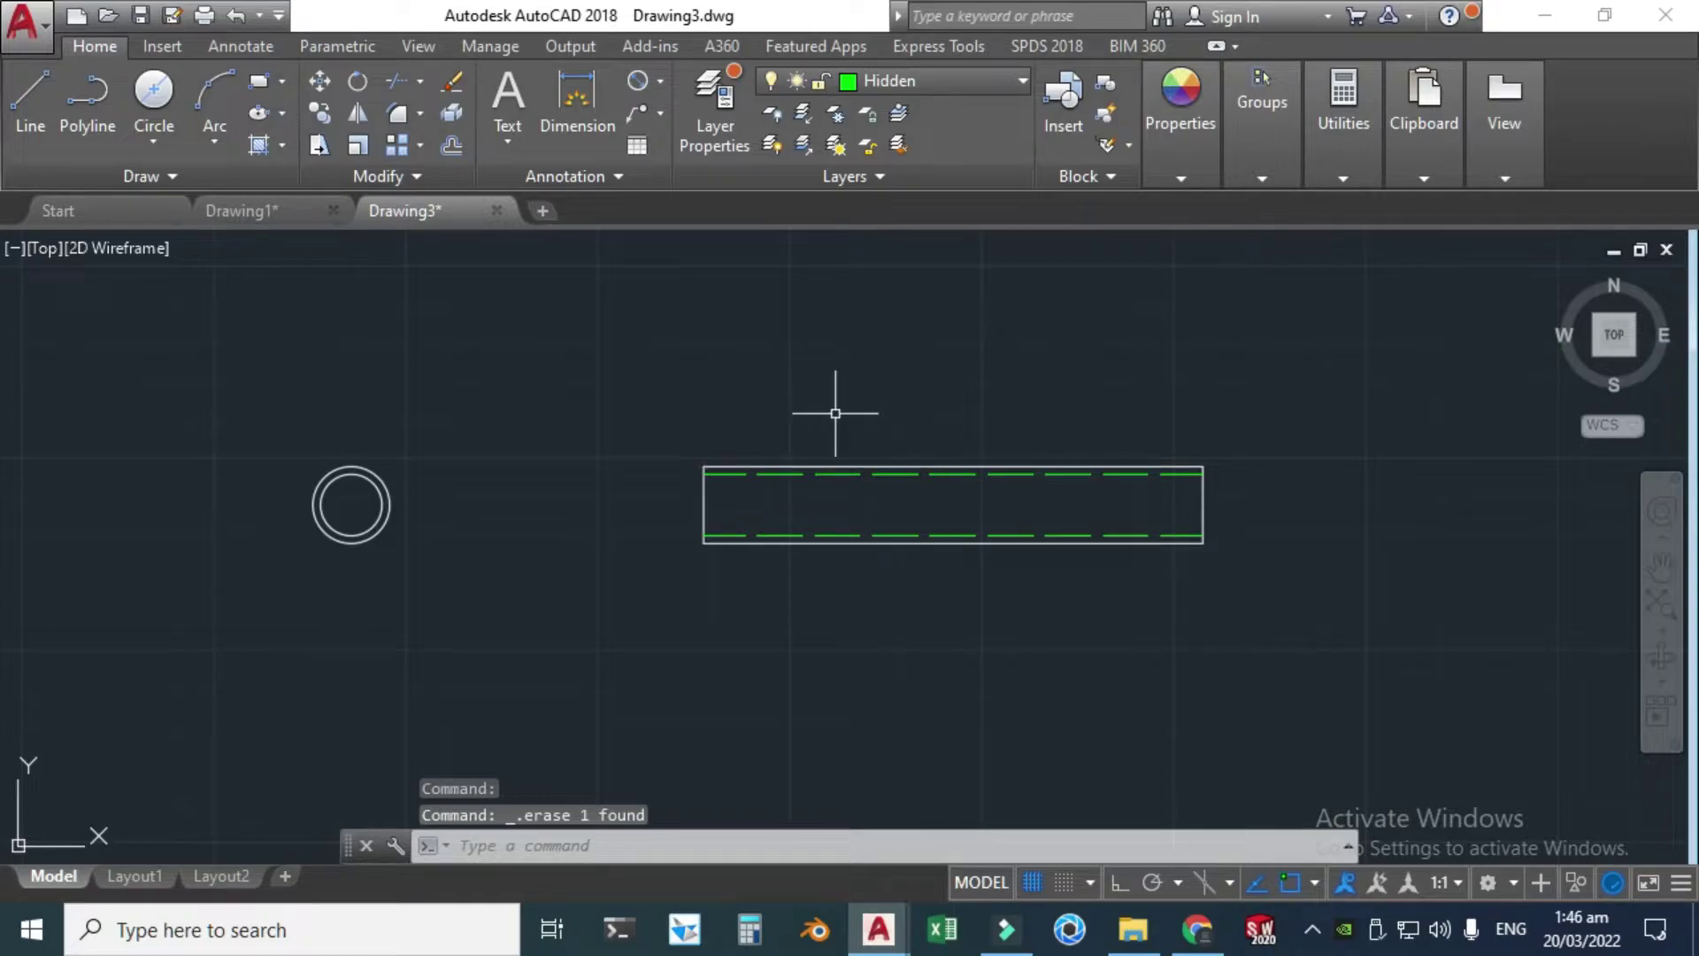
scroll(841, 416, "up", 2)
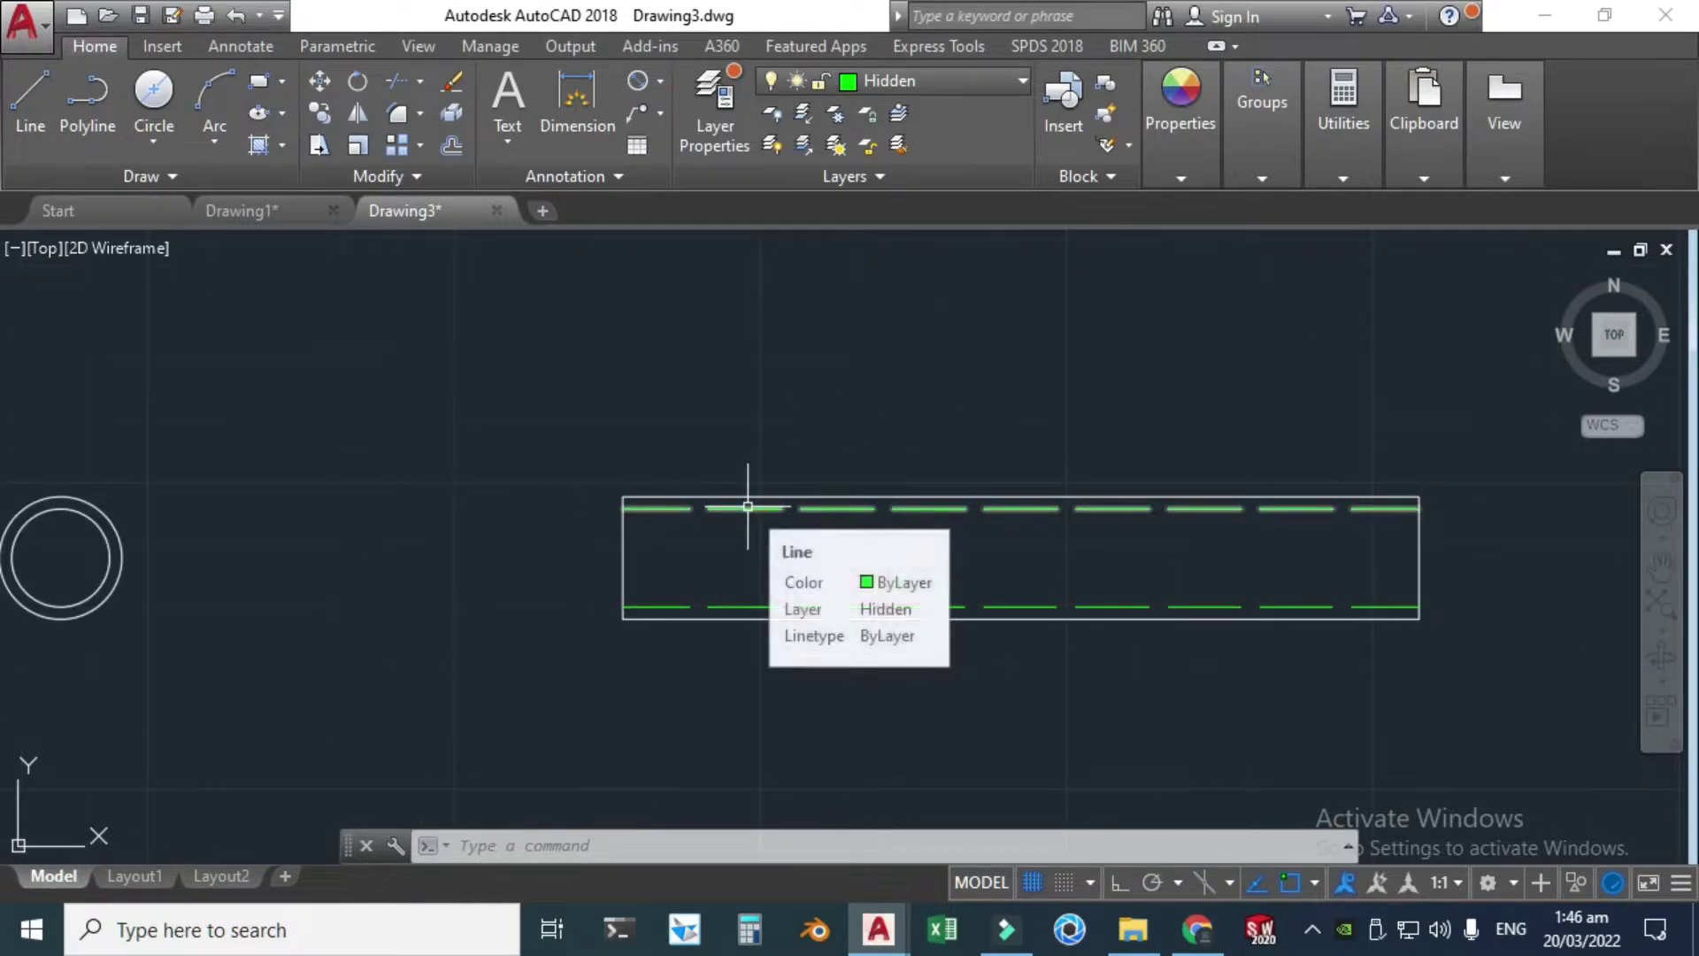
left_click(677, 505)
right_click(676, 512)
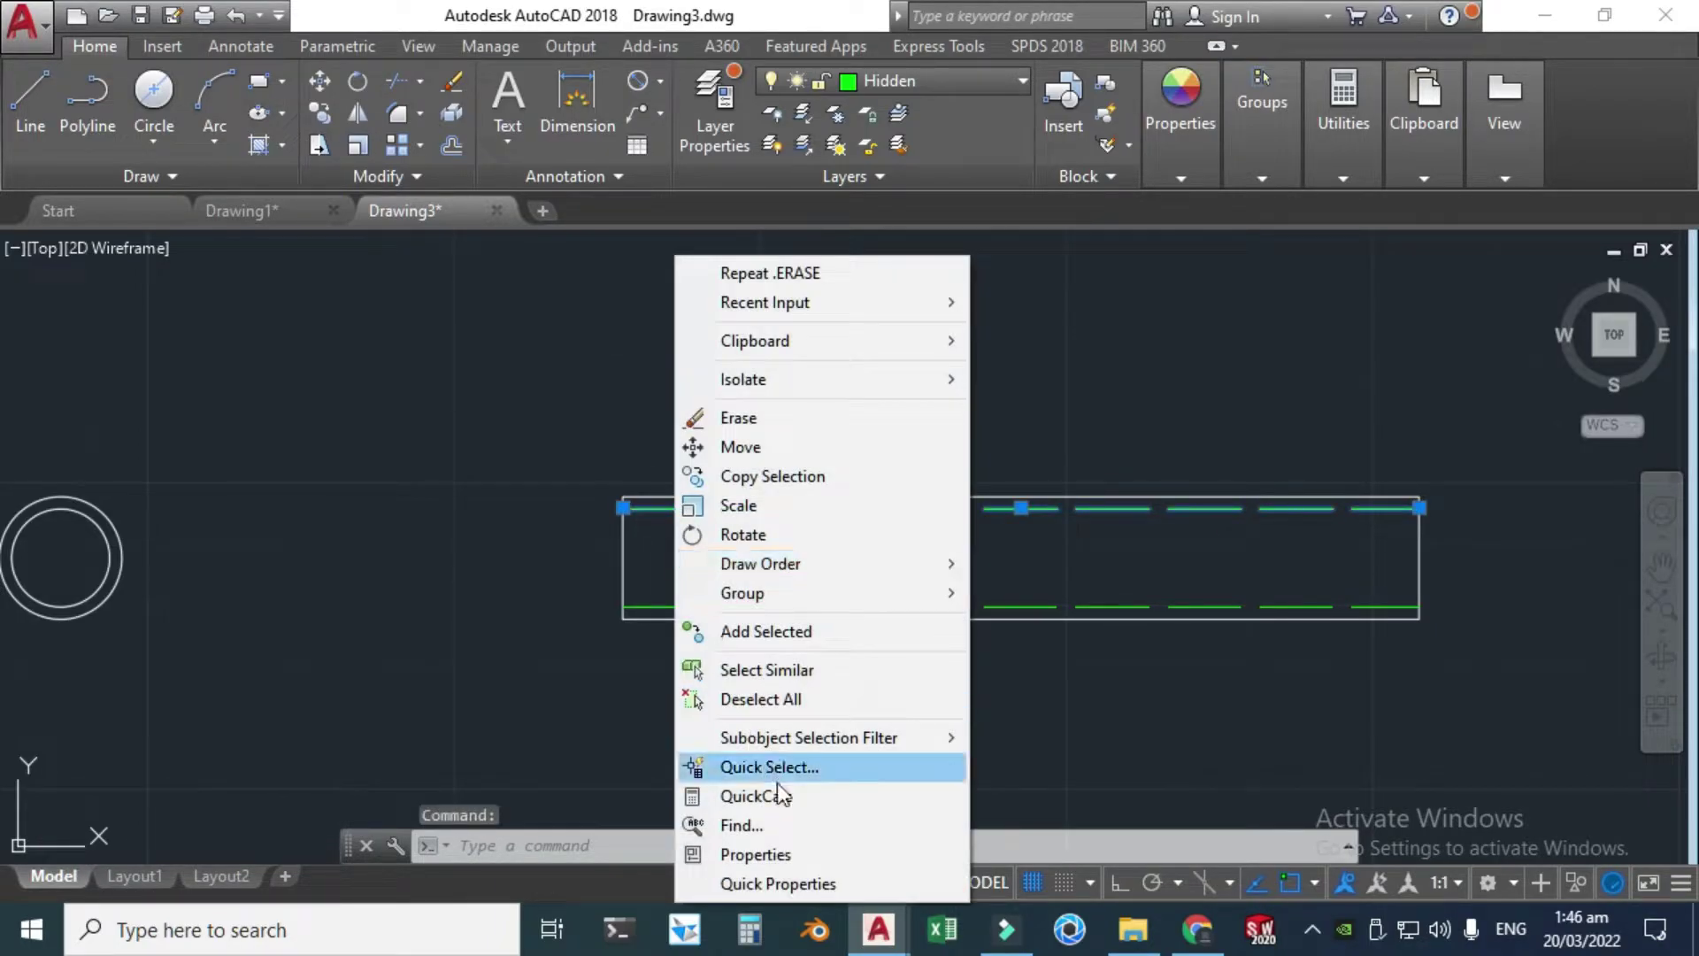
left_click(793, 851)
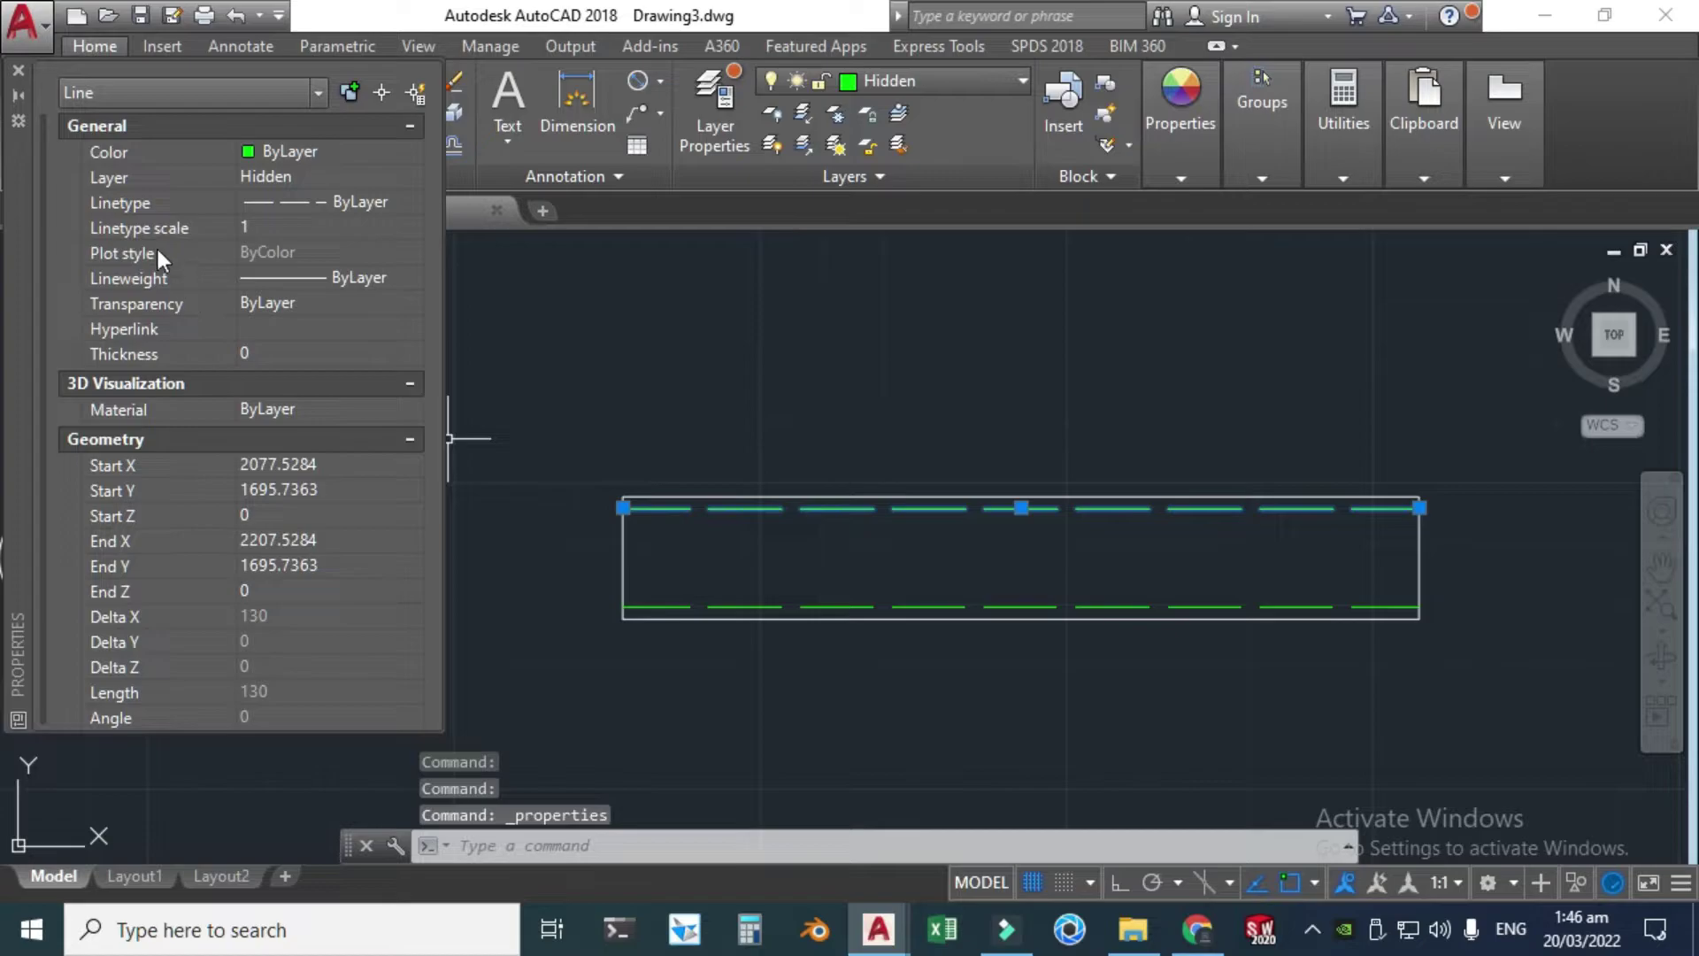
left_click(275, 230)
key("BackSpace")
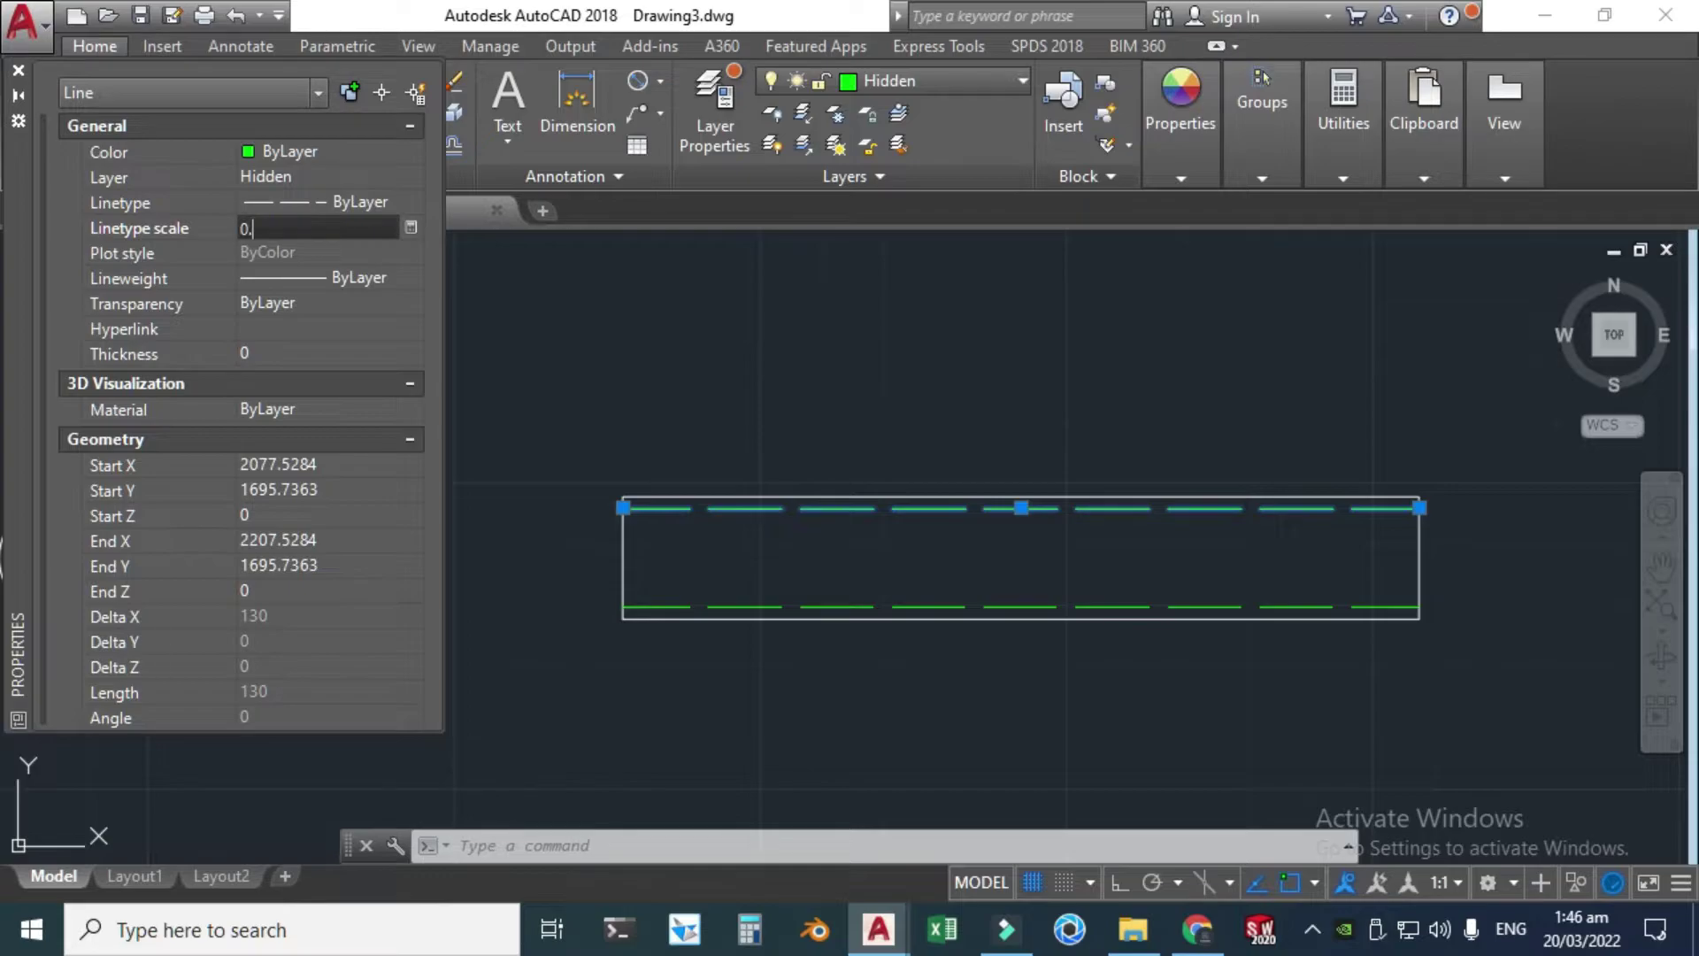
type("0.2")
key("Return")
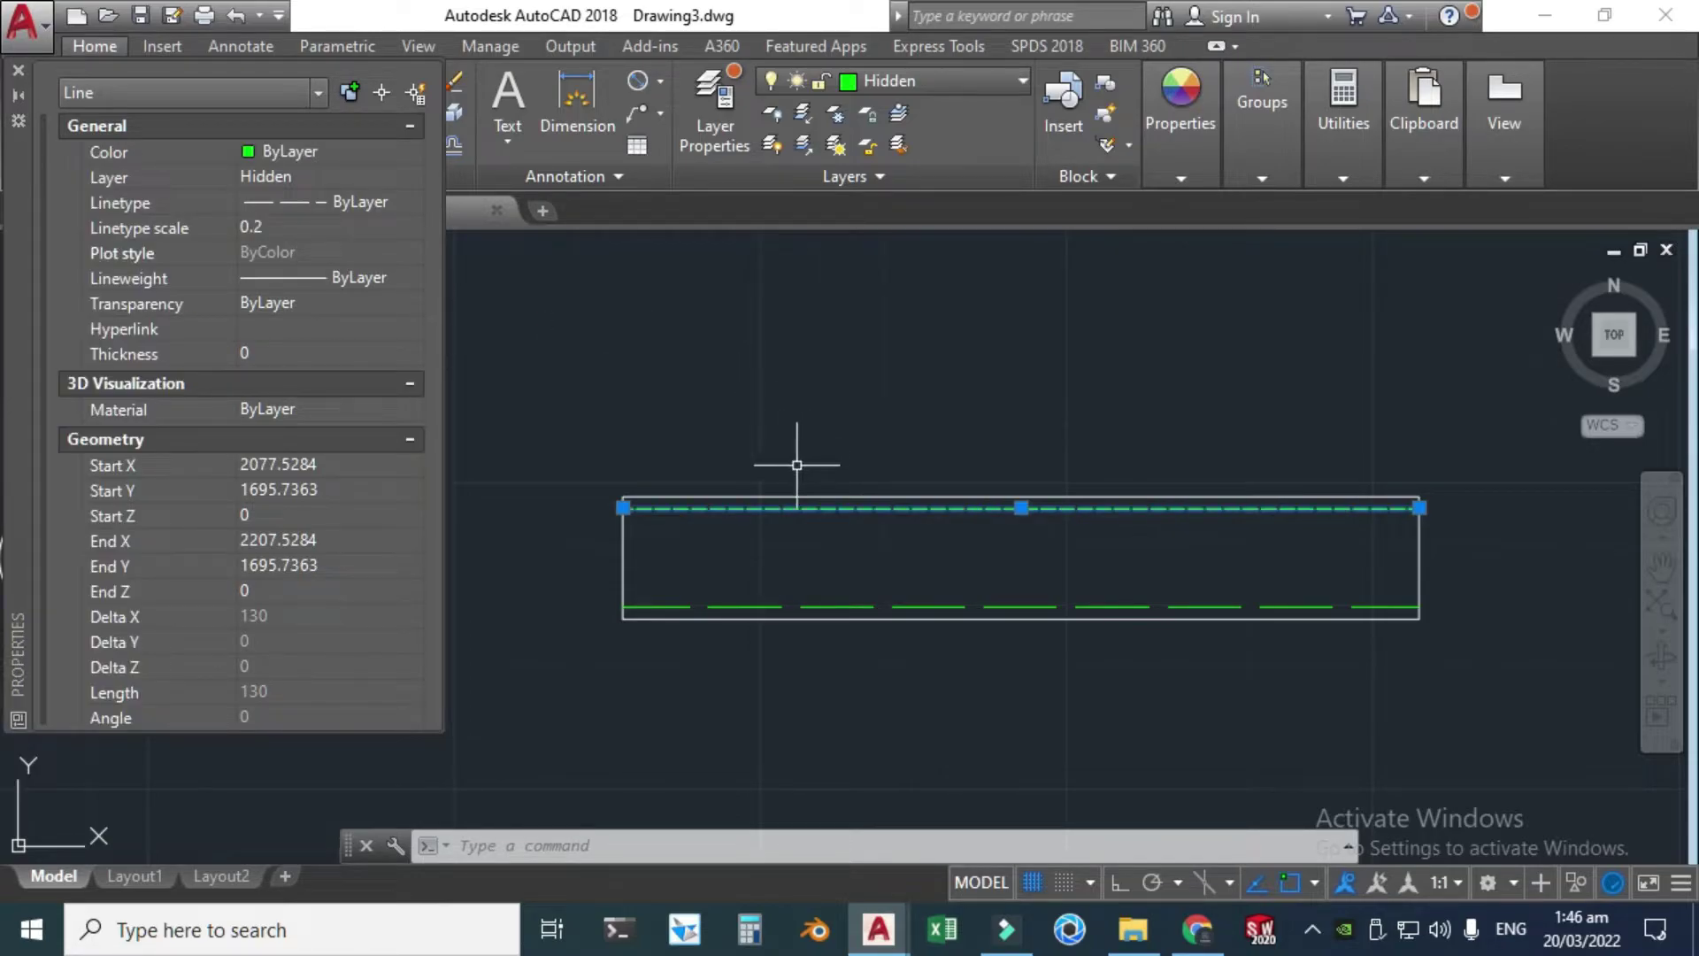
left_click(19, 71)
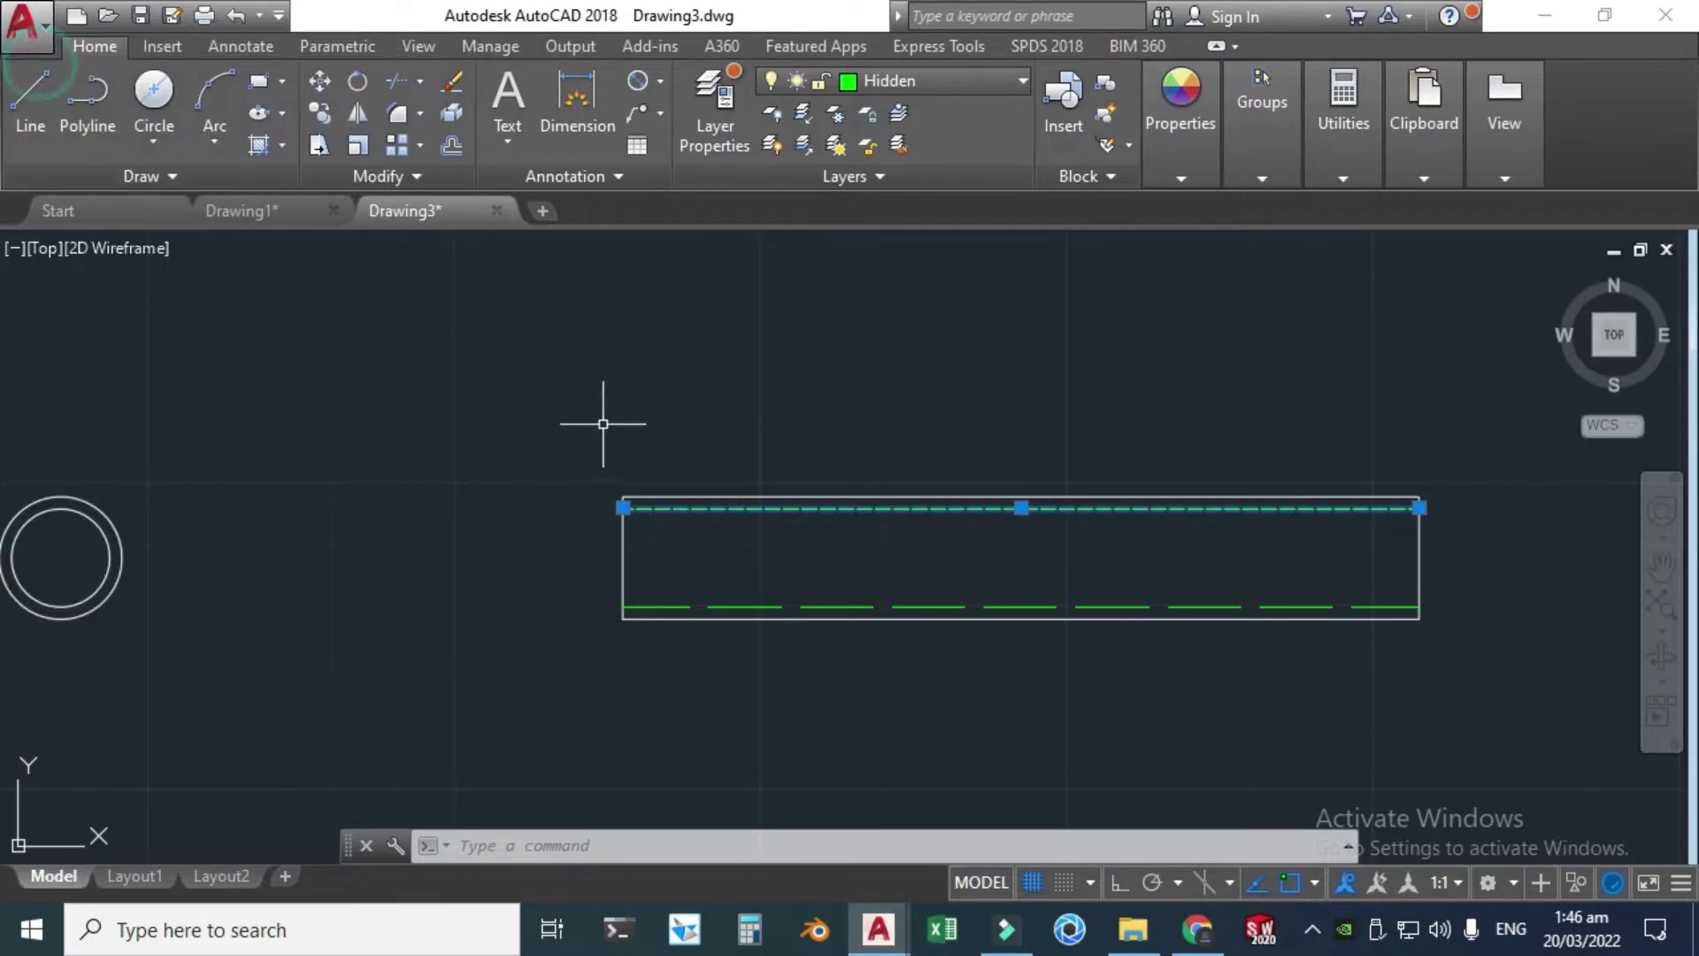
key("Escape")
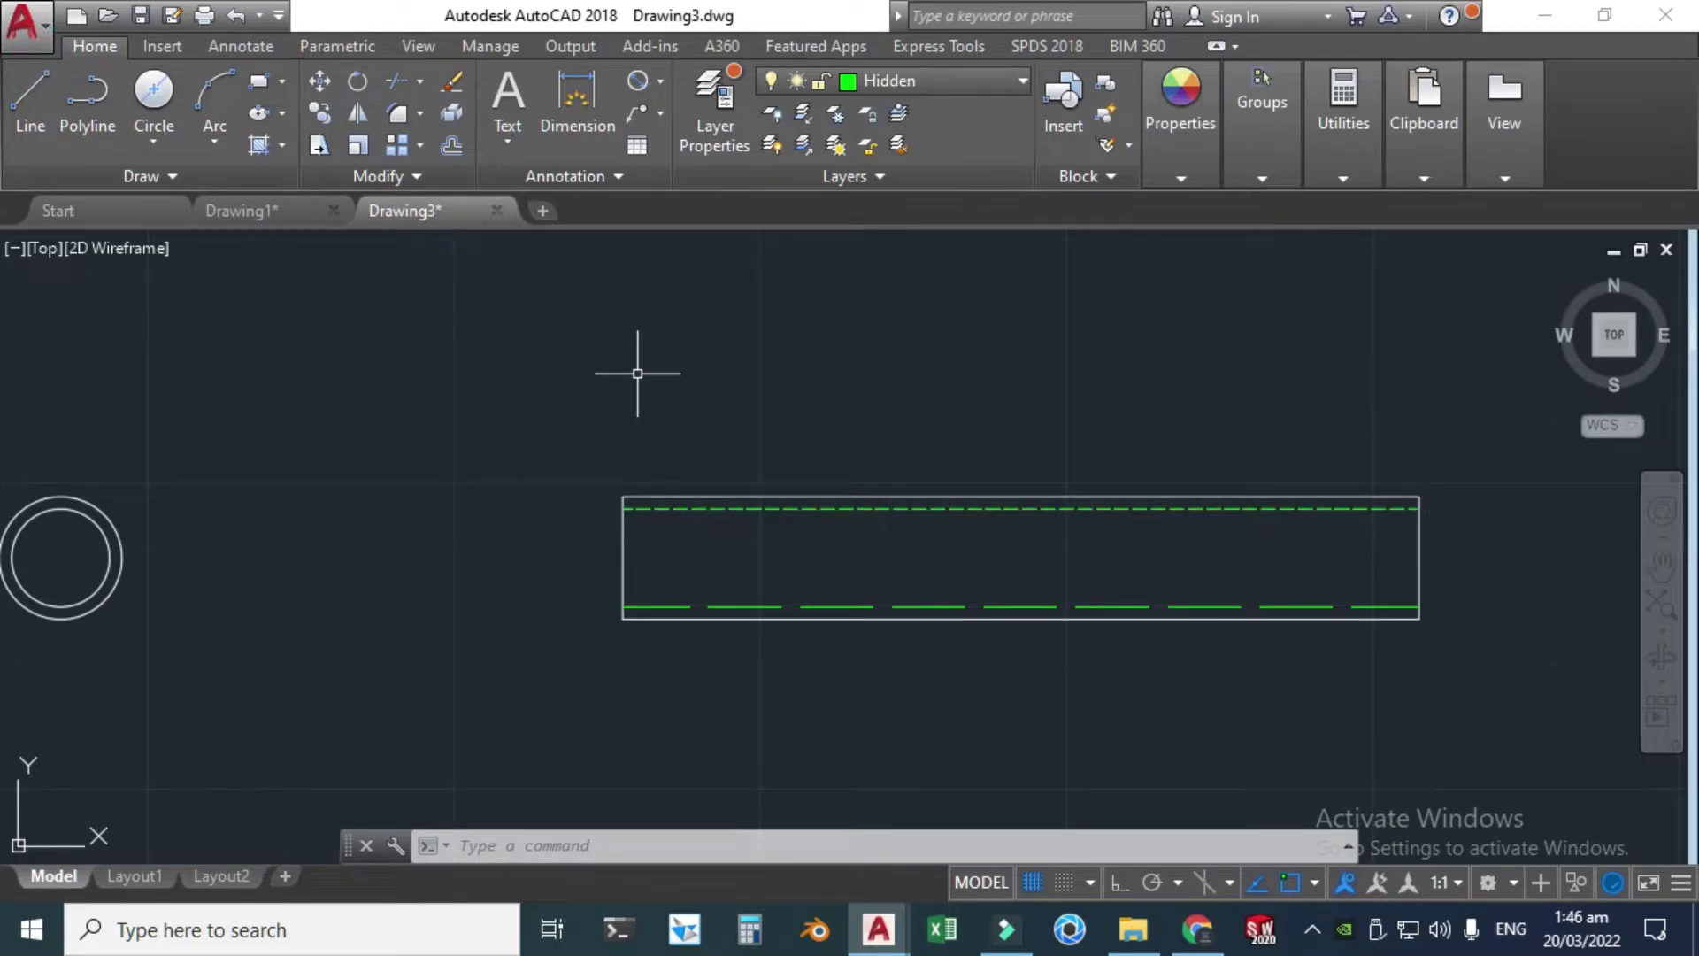
- Match the properties of the upper hidden line onto the lower hidden line in the side view
left_click(1182, 170)
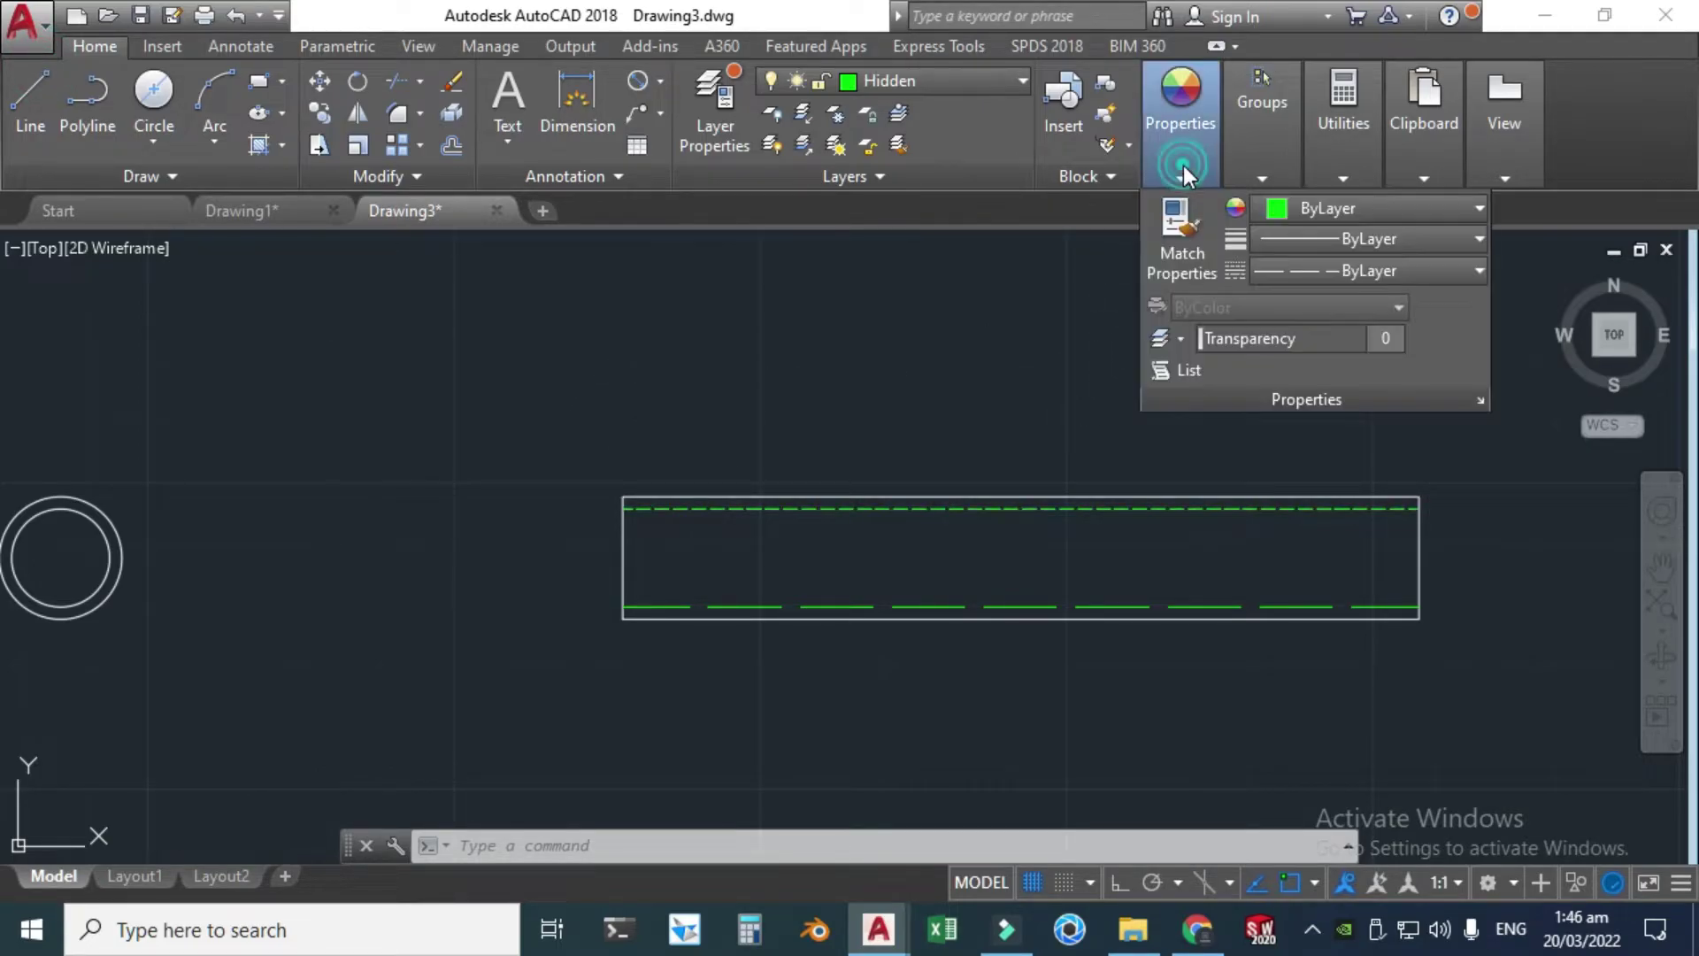
left_click(1187, 246)
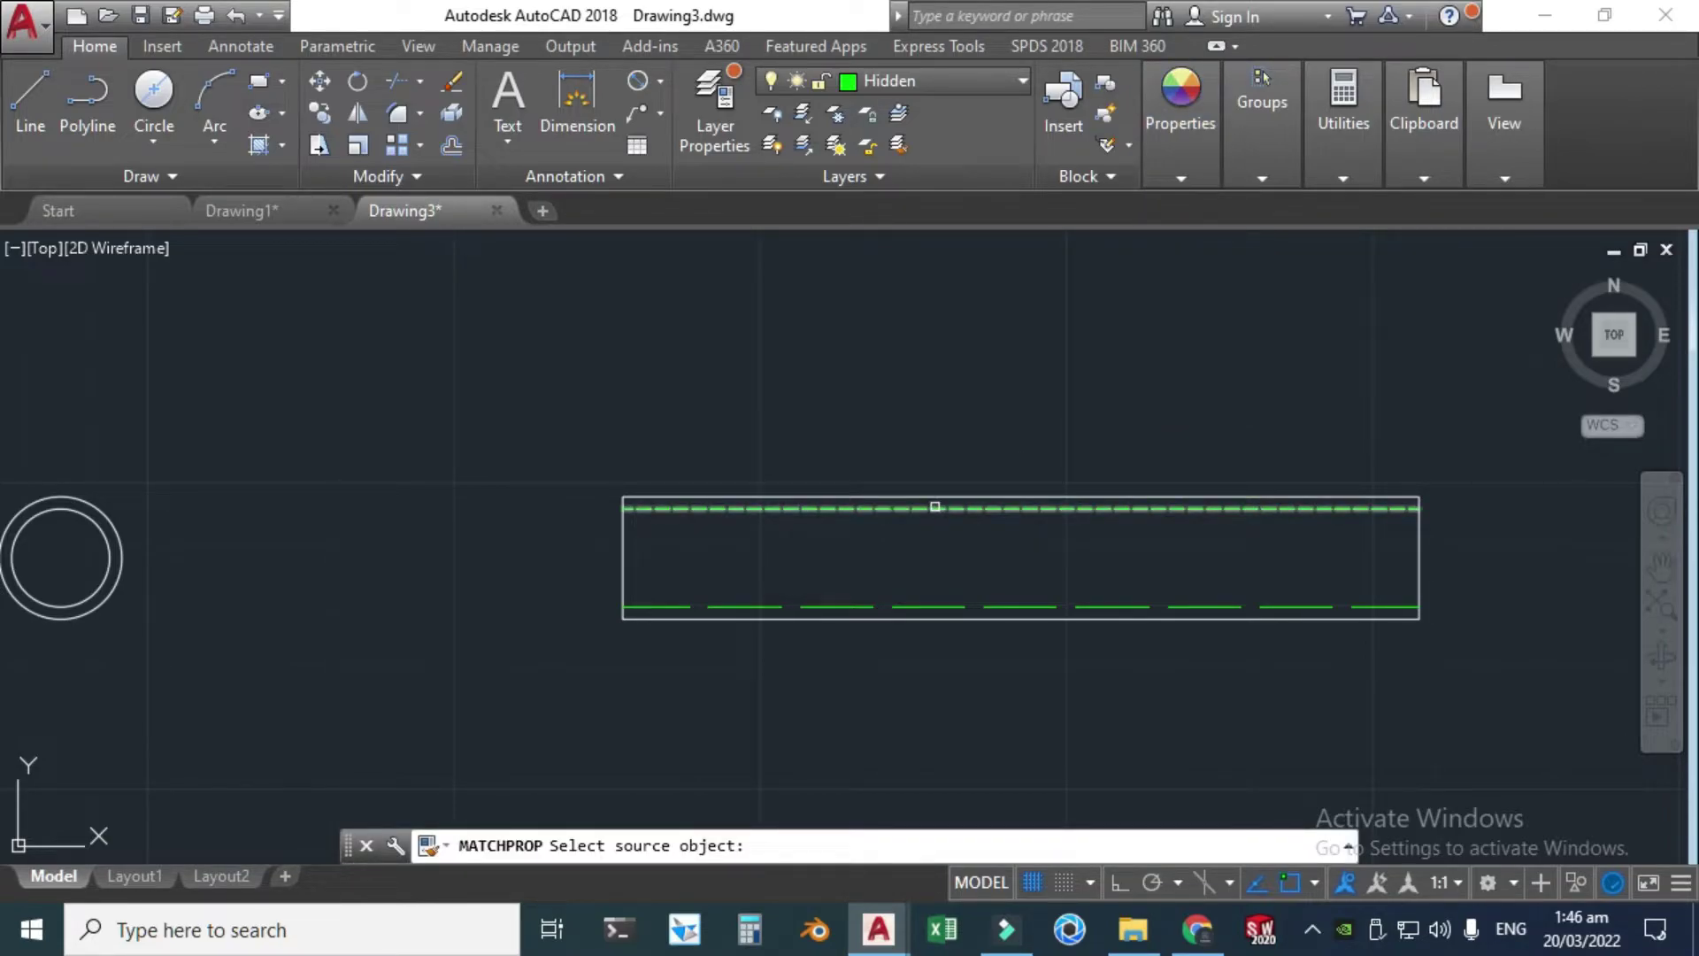
left_click(924, 510)
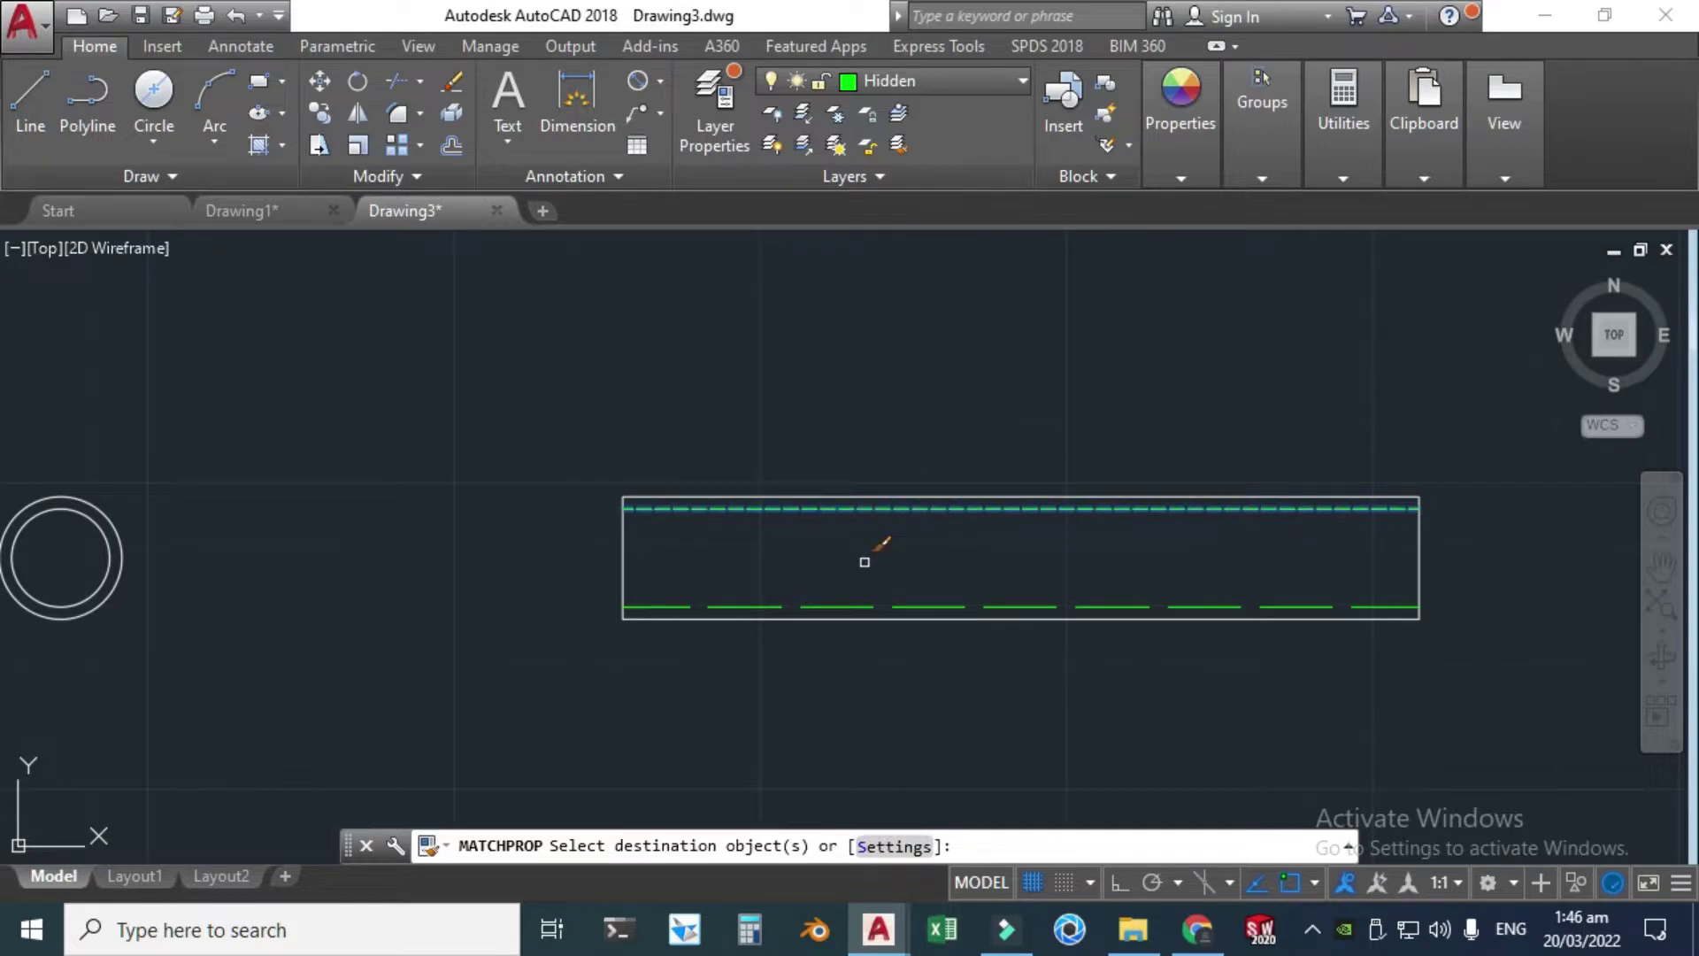
left_click(848, 606)
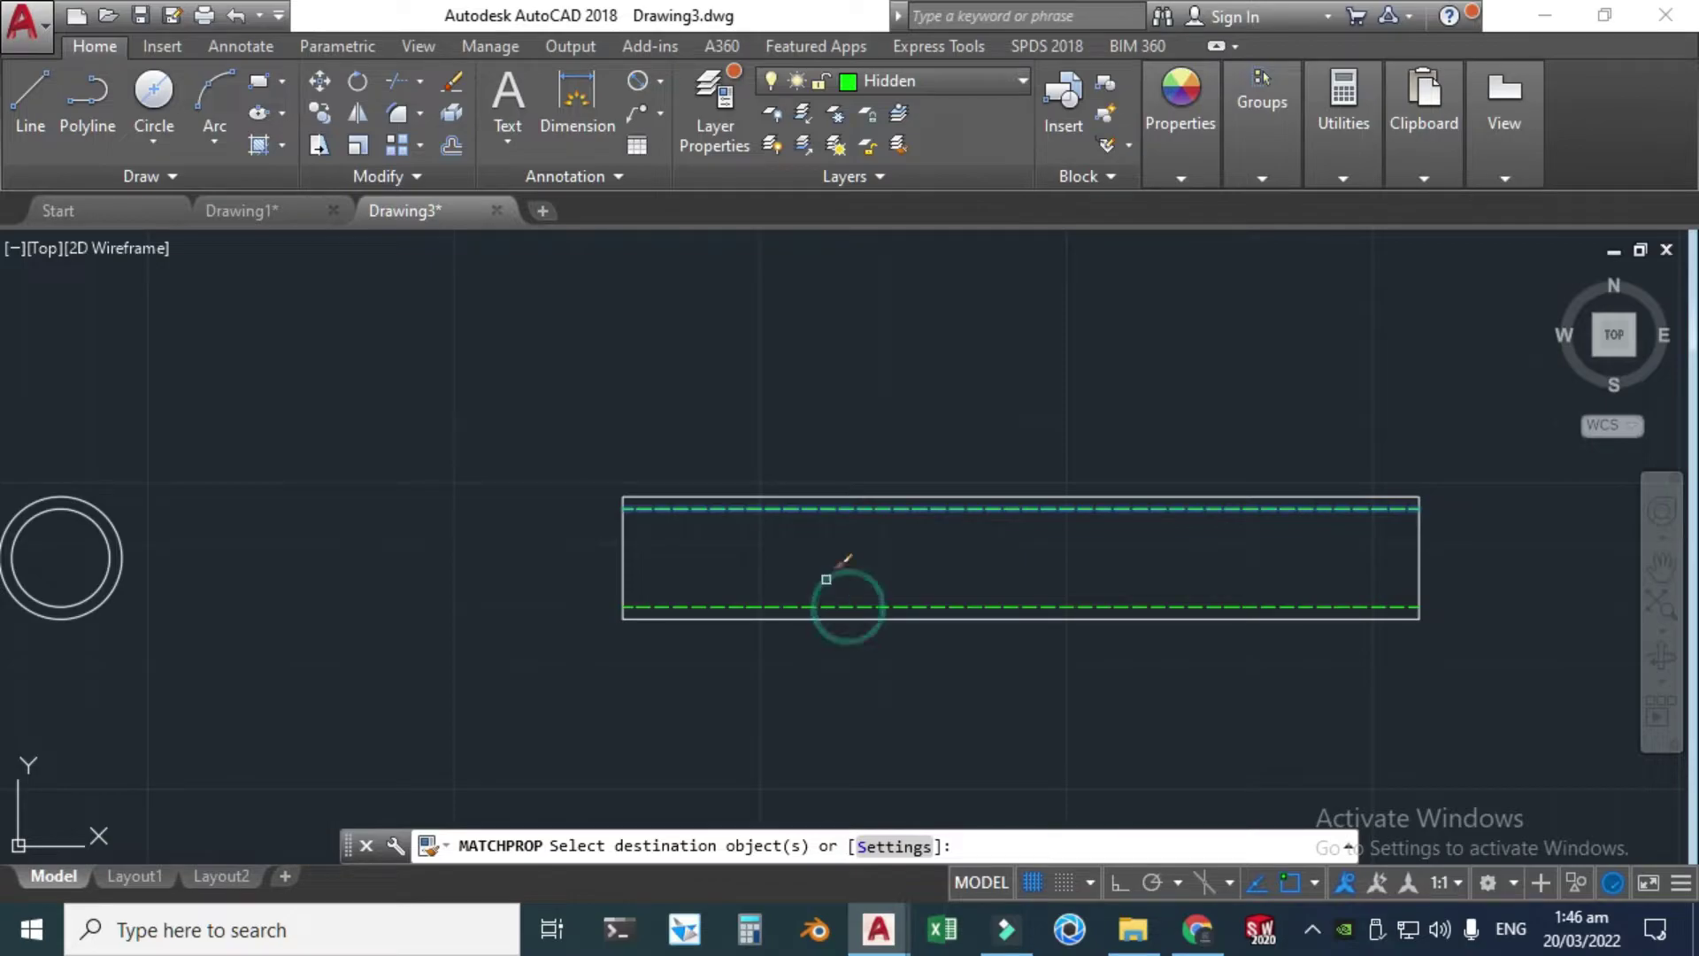
key("Return")
scroll(607, 492, "down", 2)
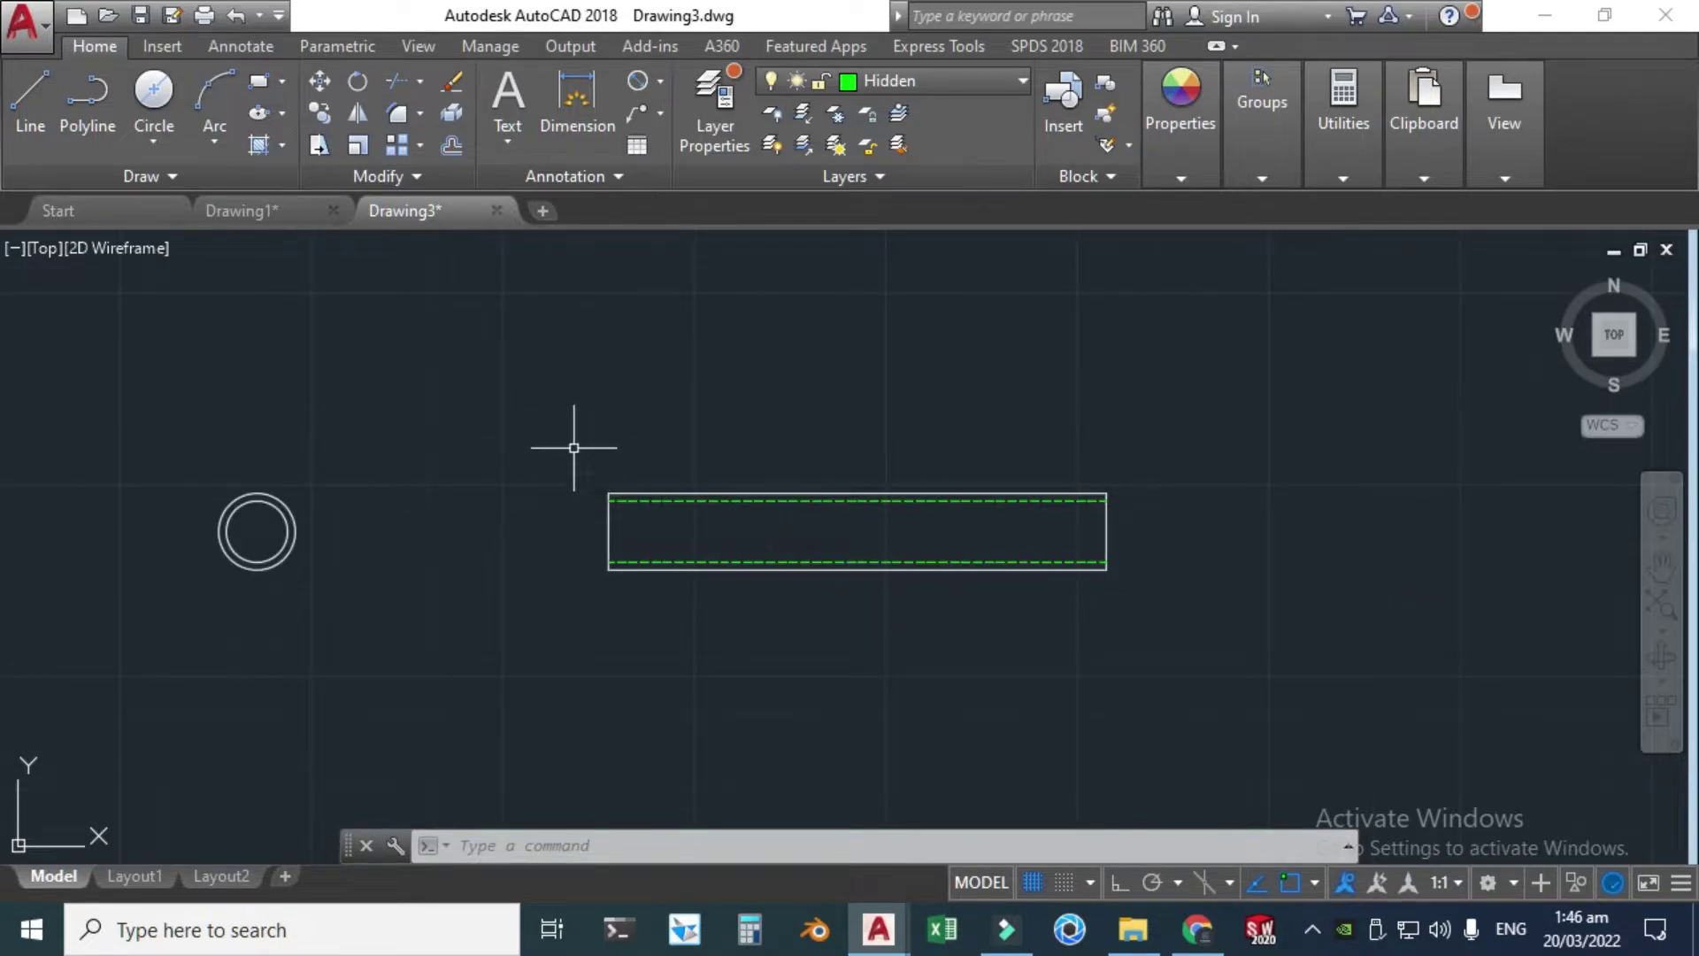
scroll(603, 489, "up", 3)
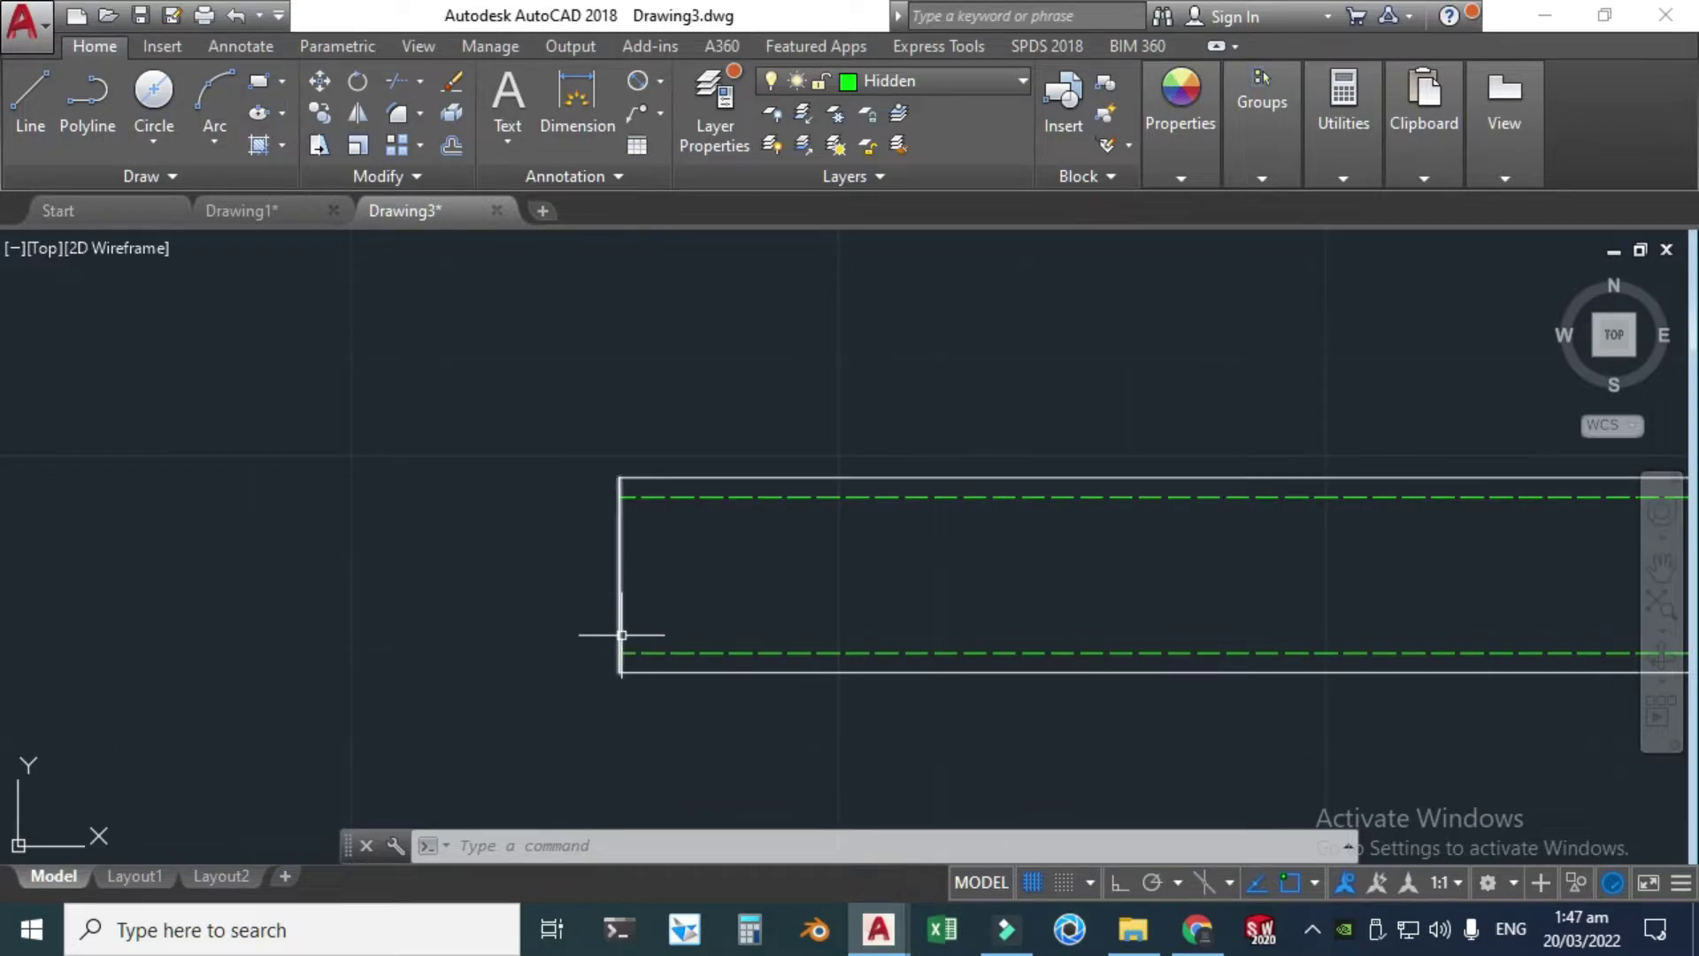
scroll(629, 637, "down", 3)
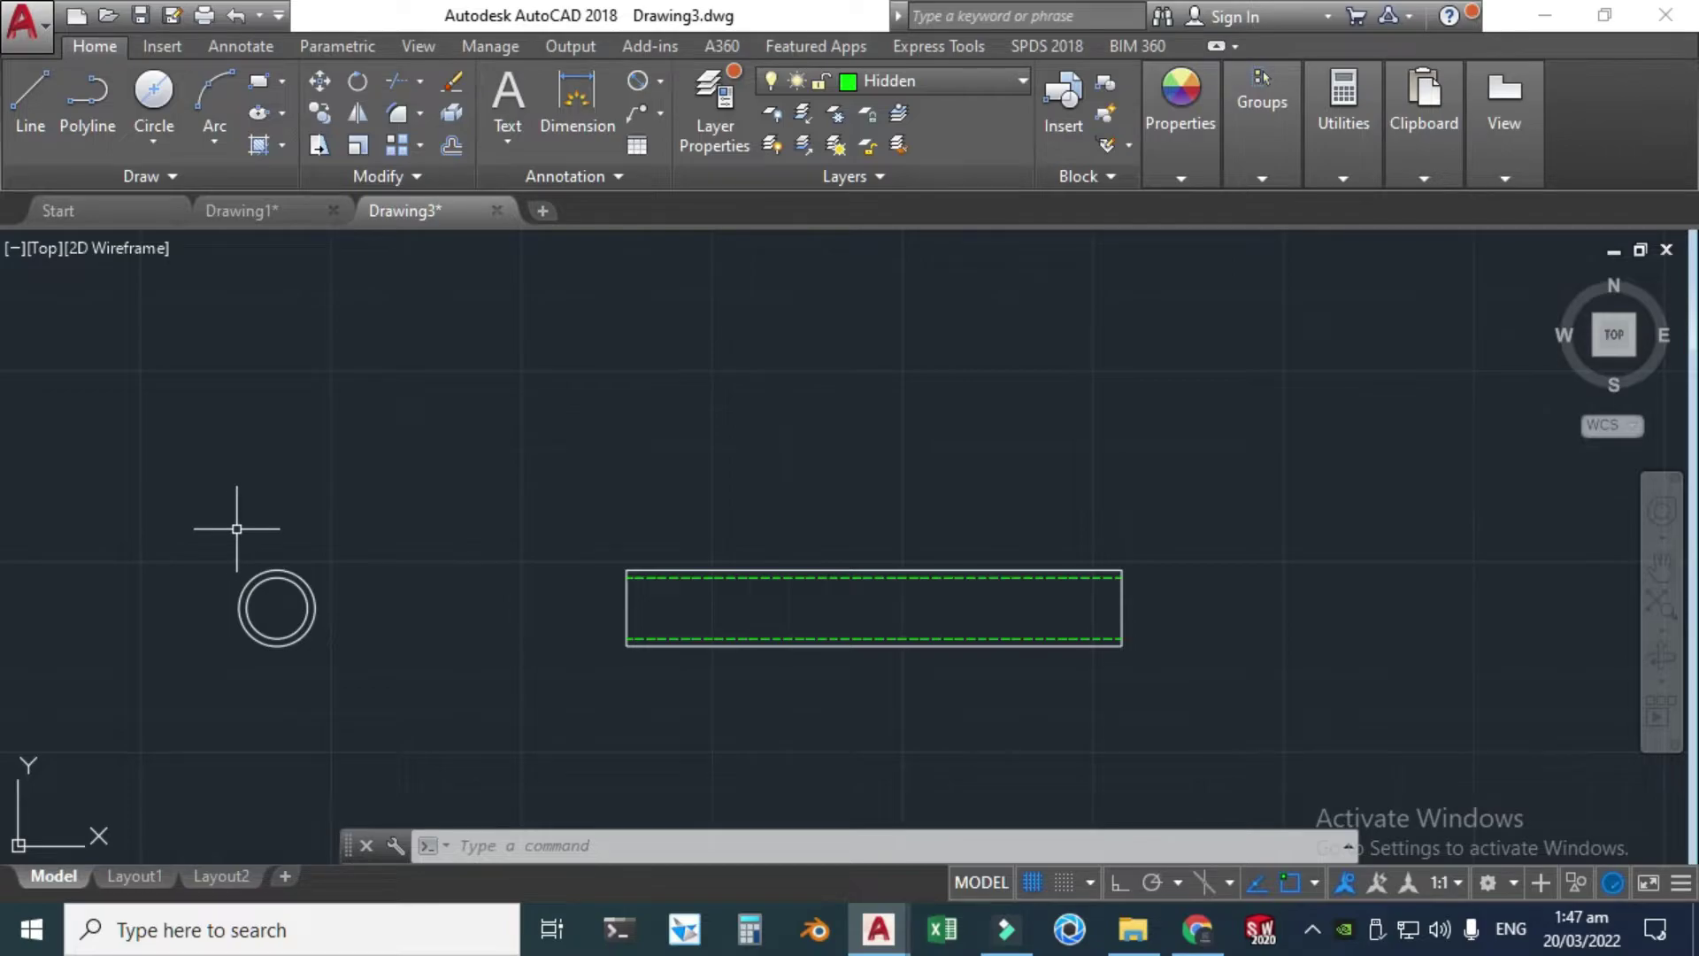
key("Escape")
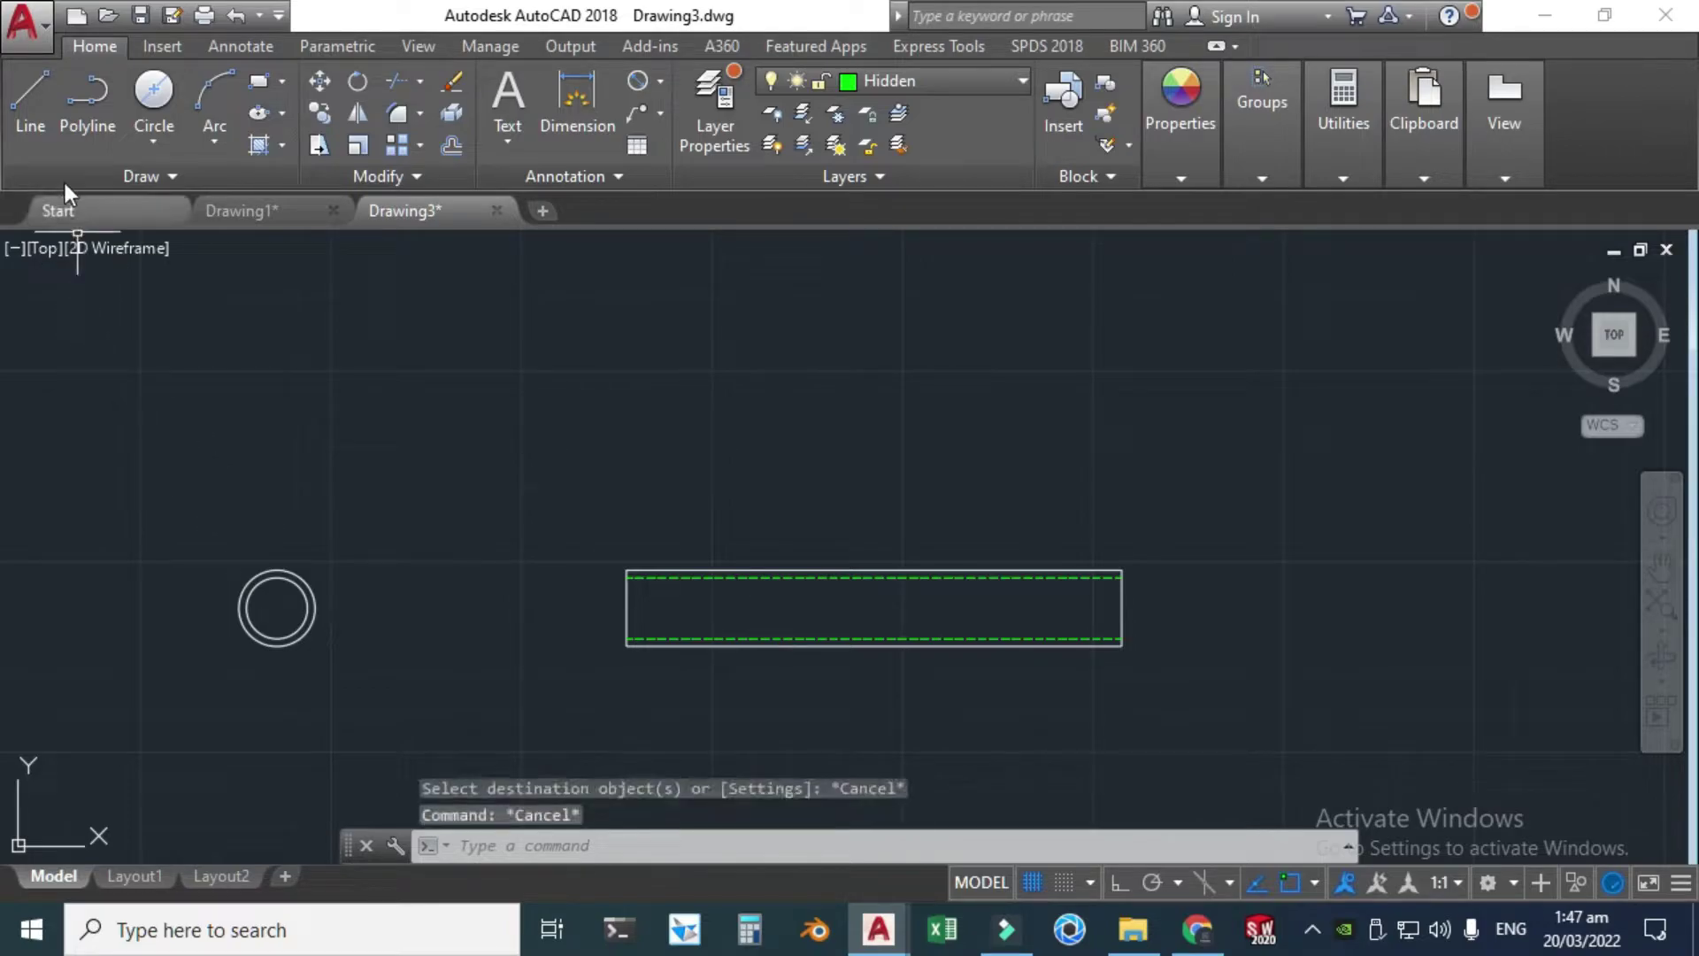
- Draw a horizontal line about 164 mm long through the side view's mid-height, extending beyond both ends of the rectangle
left_click(30, 99)
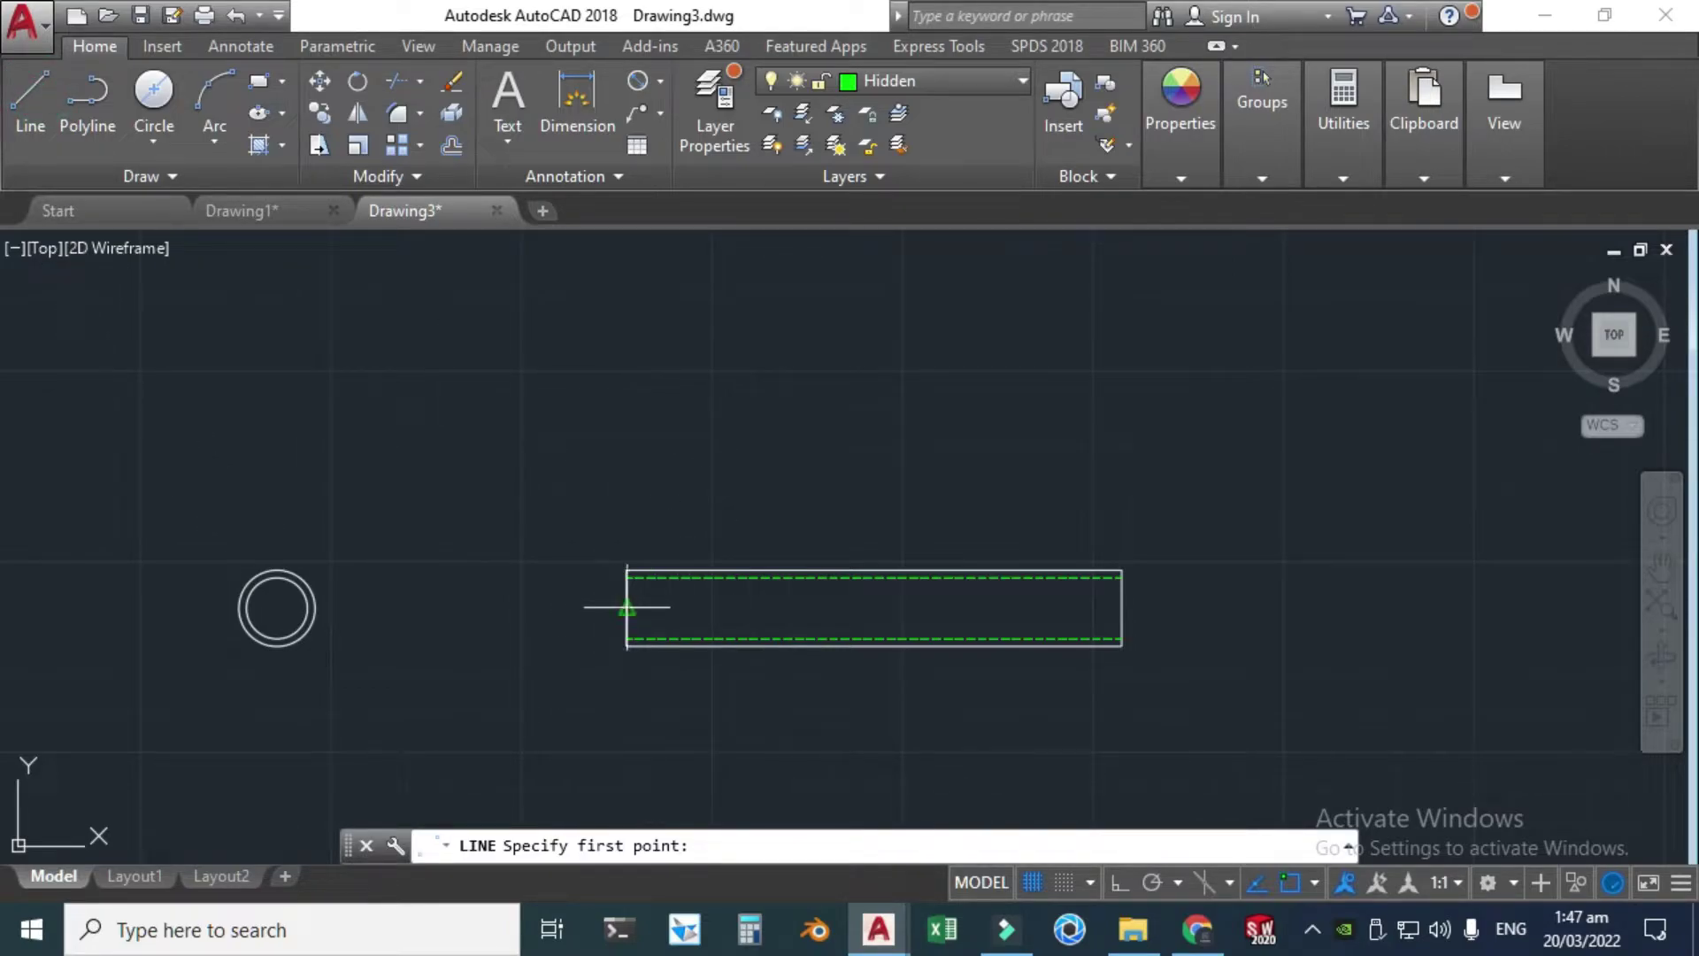
left_click(574, 607)
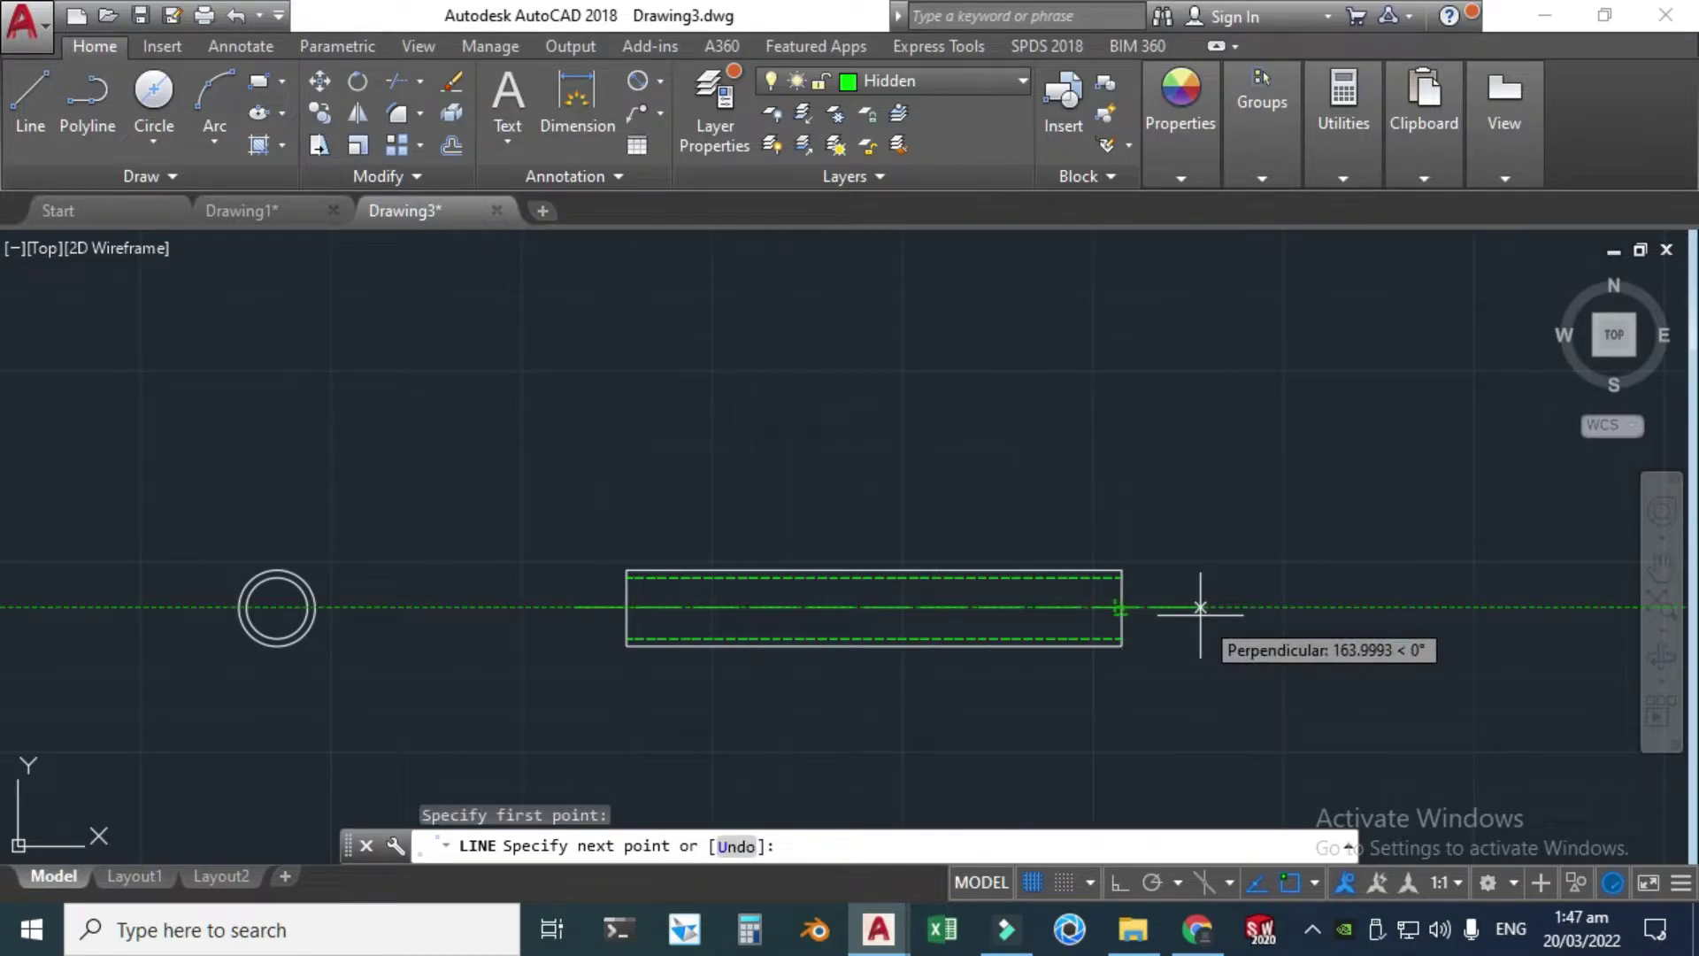
left_click(1199, 607)
key("Escape")
key("Escape")
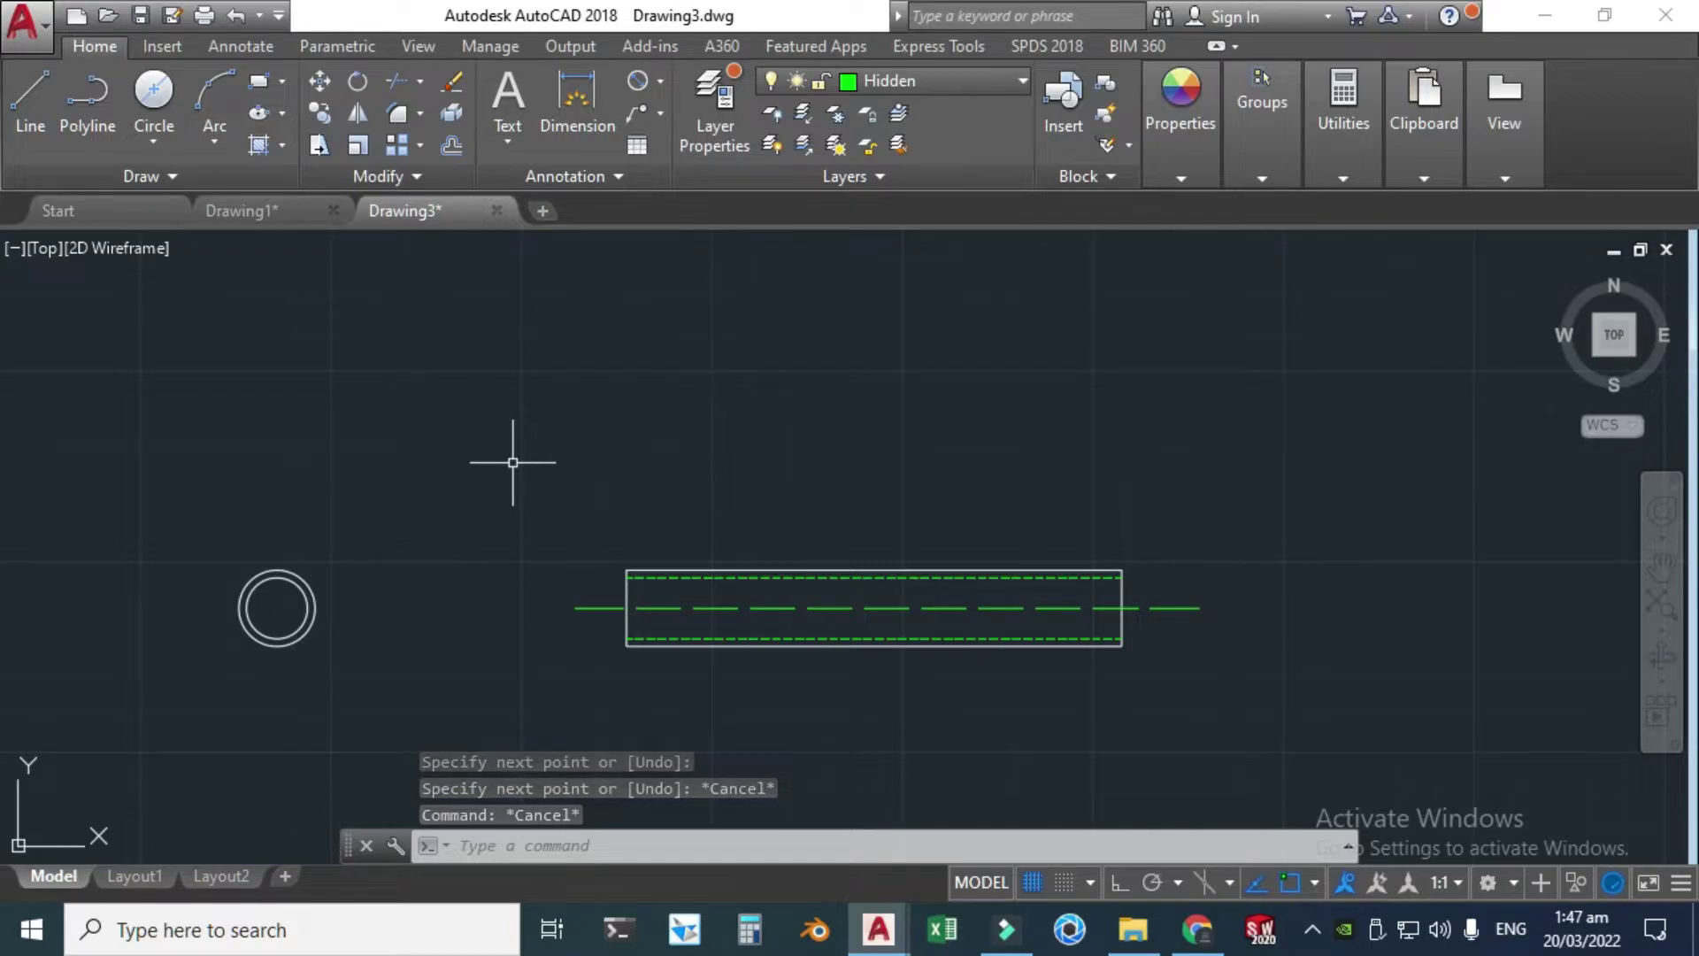
- Move the horizontal middle line of the side view to the Centreline layer
left_click(588, 607)
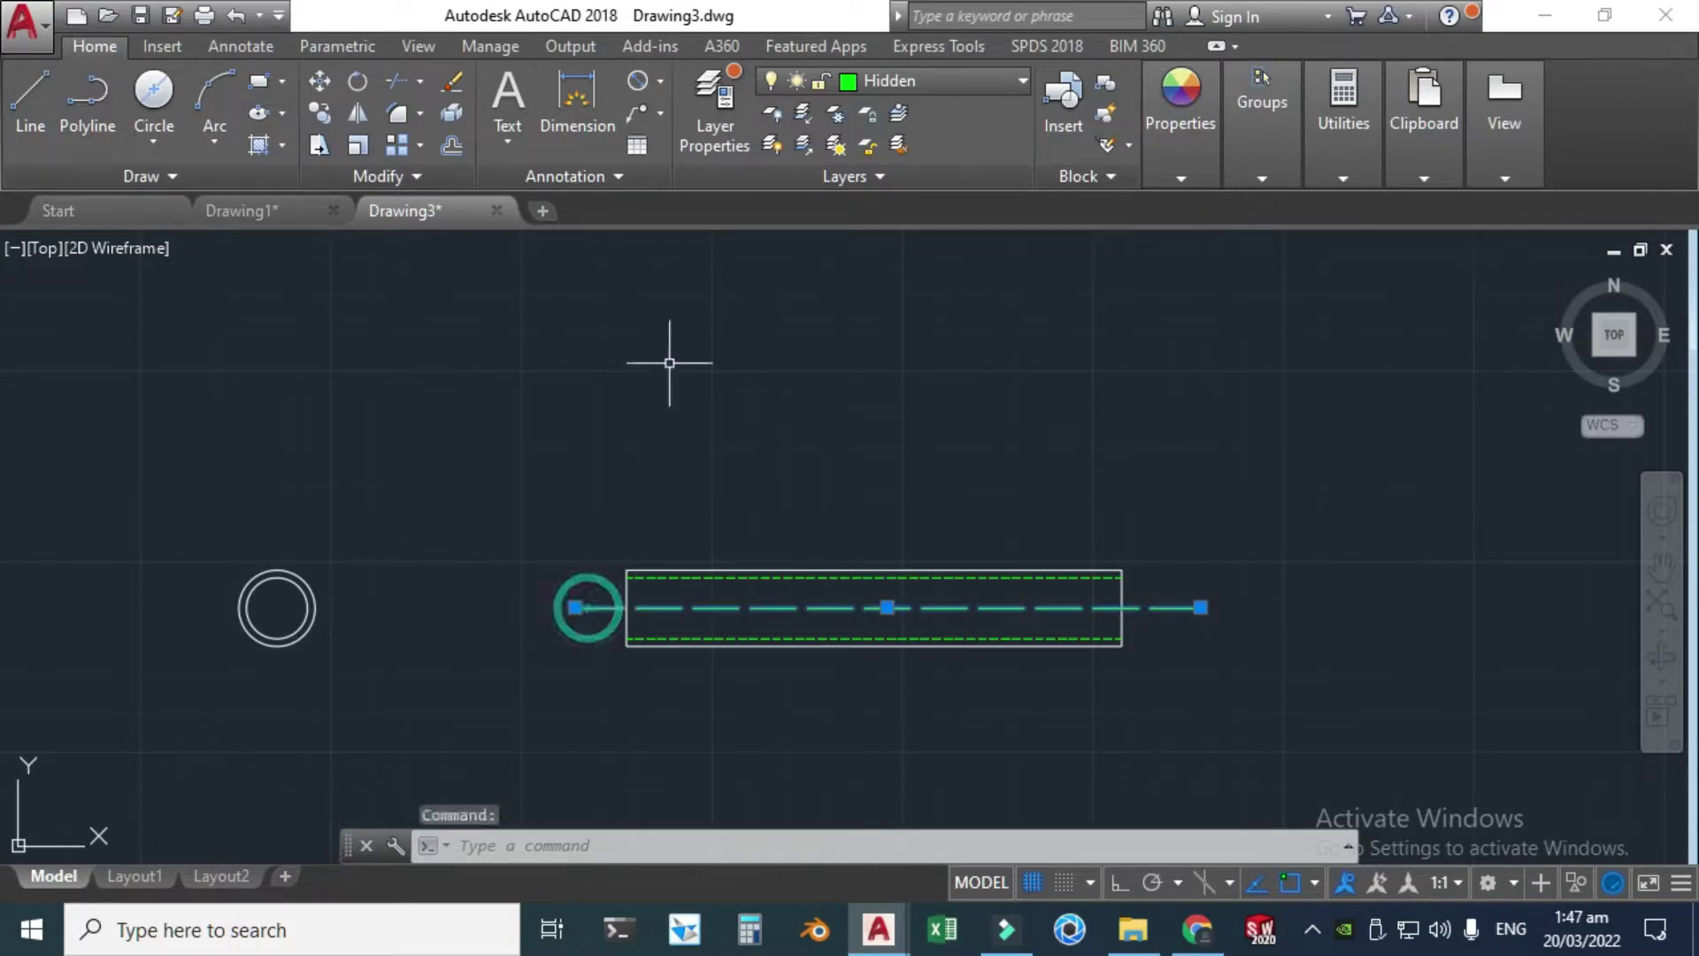
left_click(1018, 81)
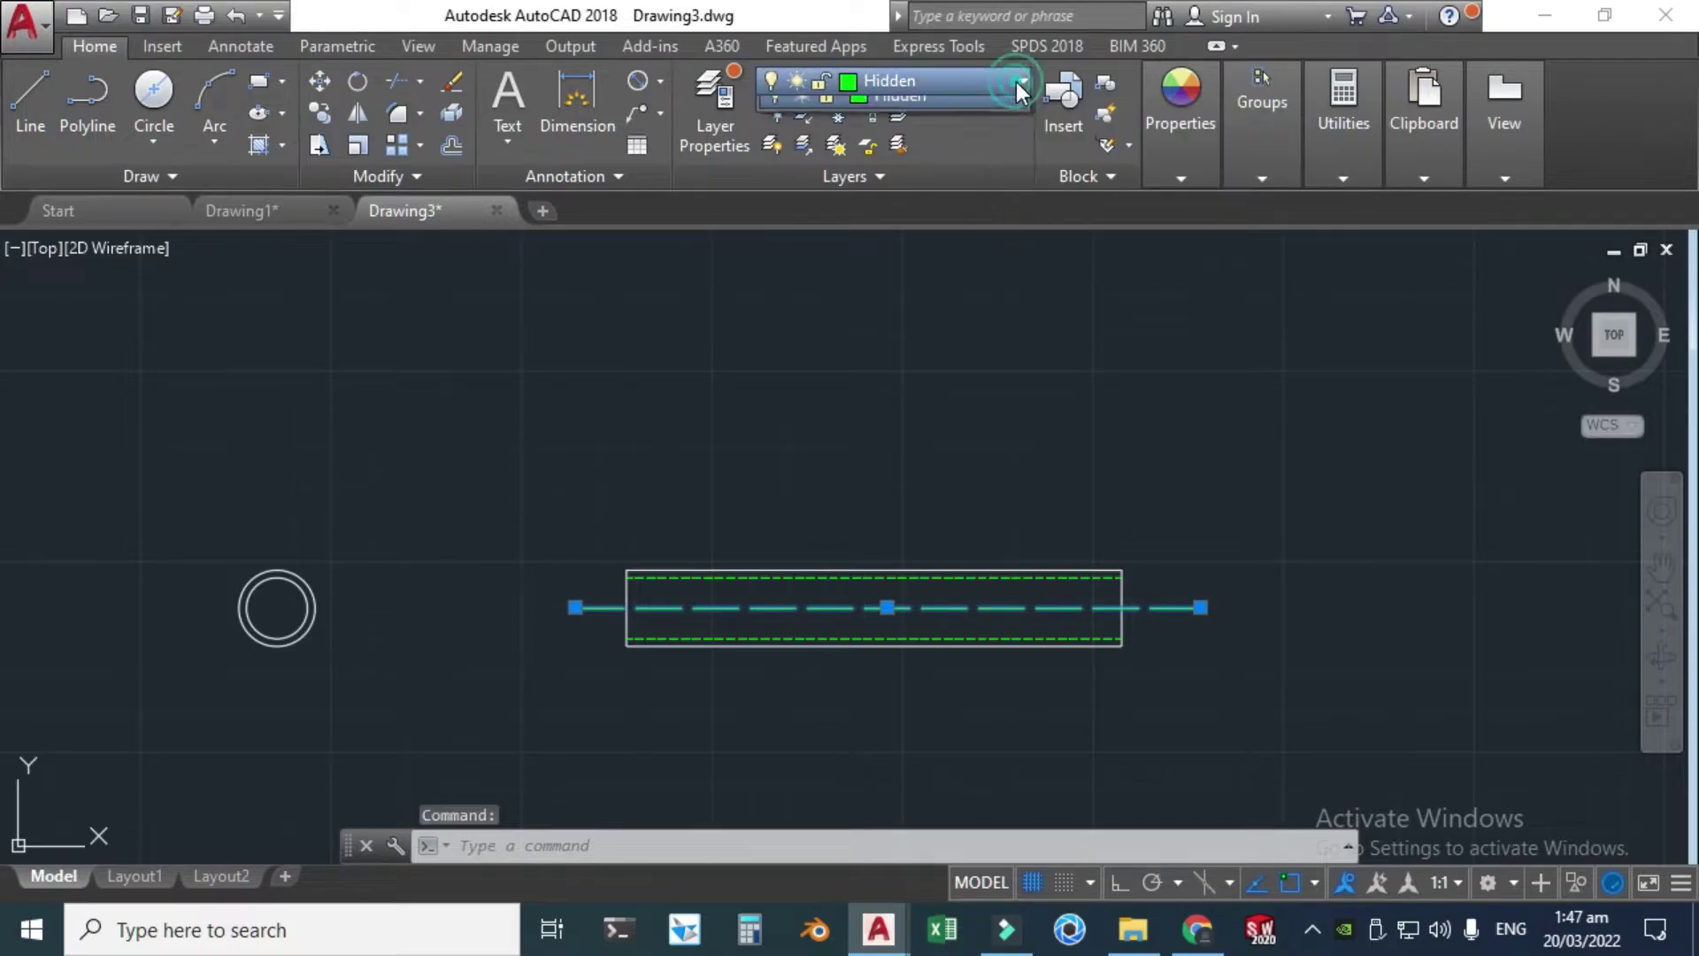
left_click(940, 141)
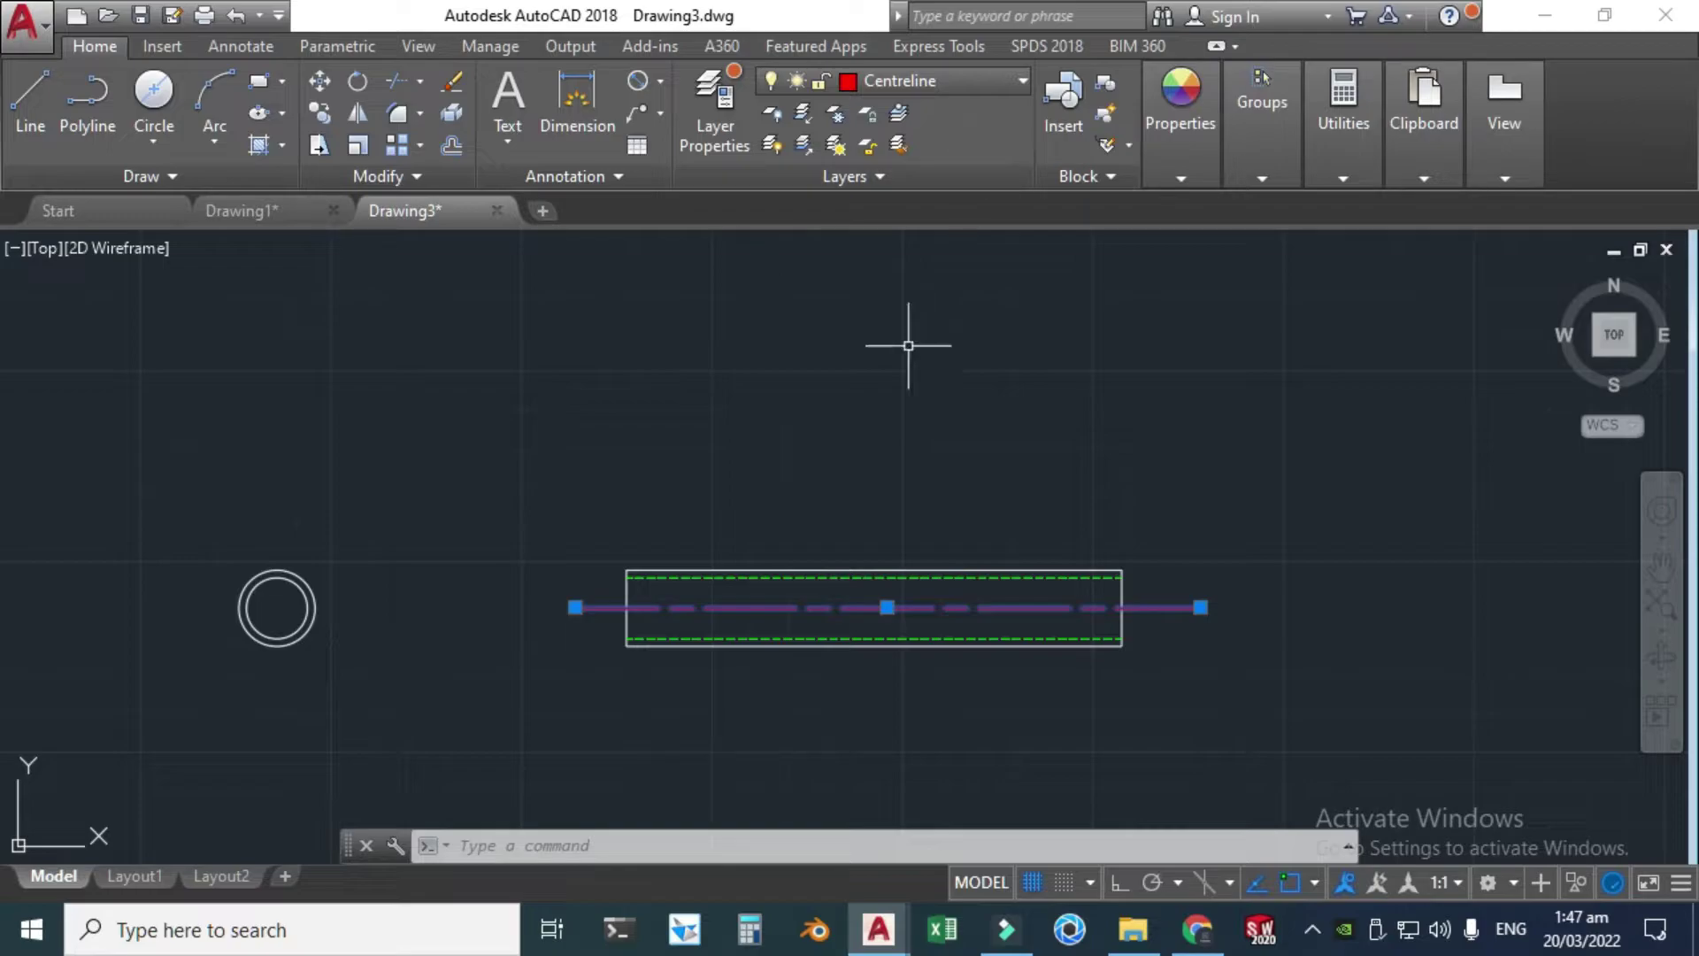
key("Escape")
key("Escape")
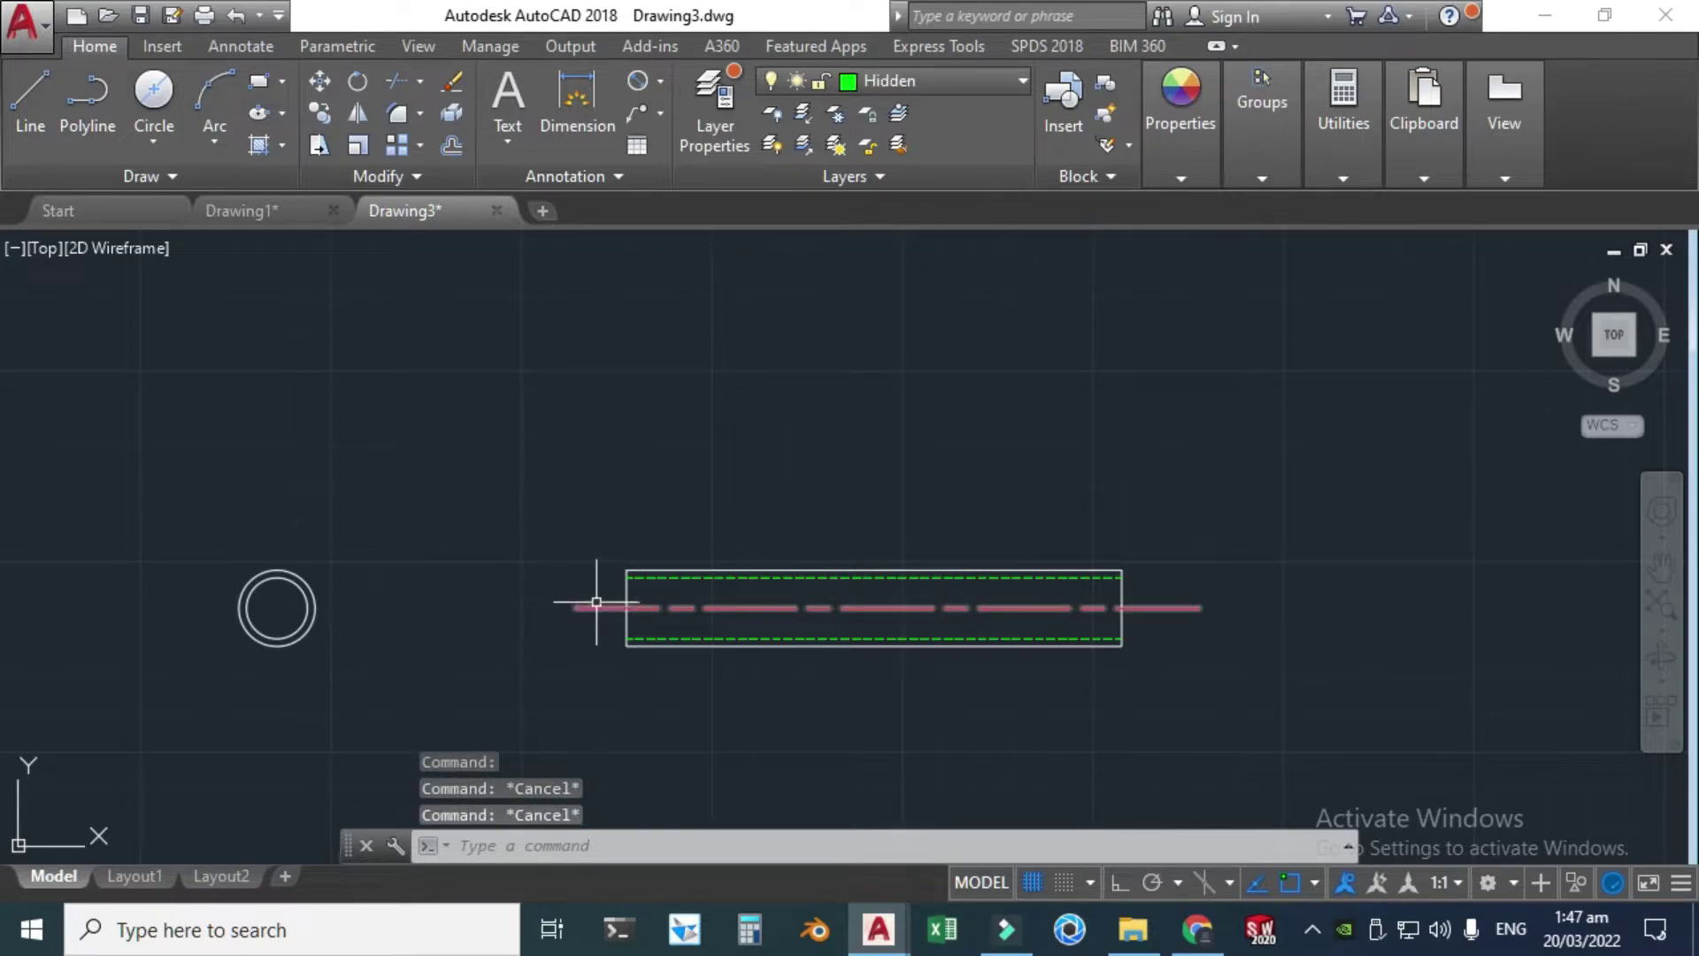
- Make Centreline the current layer and draw a vertical line about 31 mm long through the centre of the end view's circles
scroll(629, 437, "down", 2)
scroll(397, 539, "up", 2)
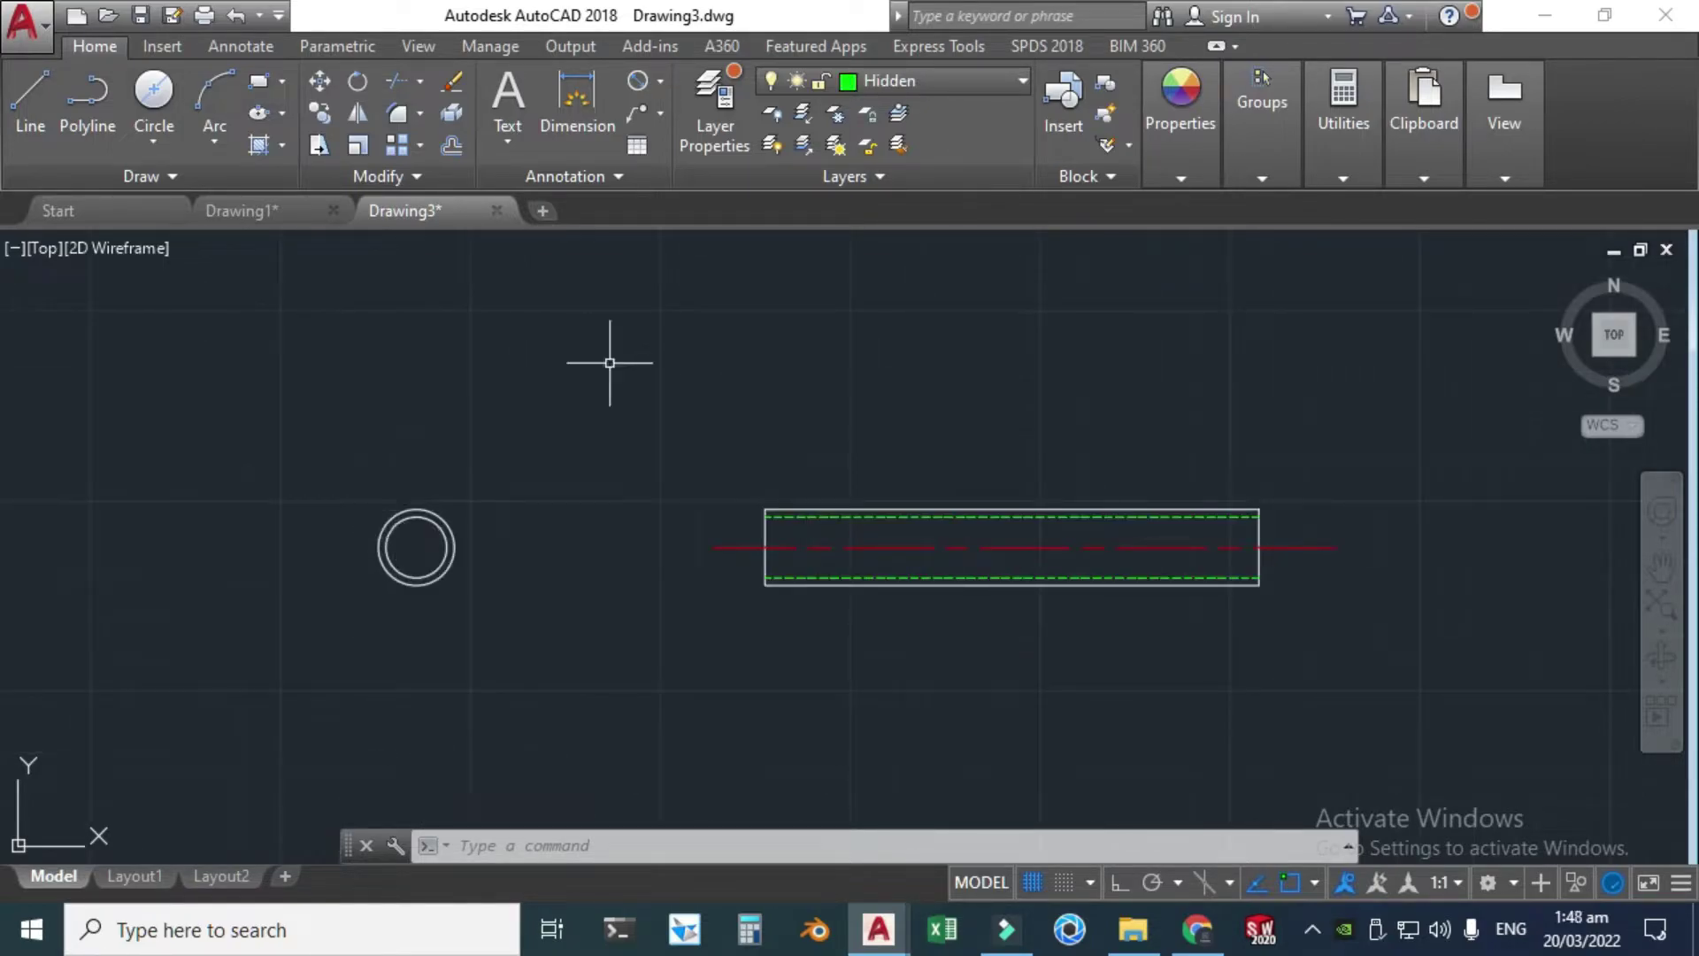
left_click(1023, 81)
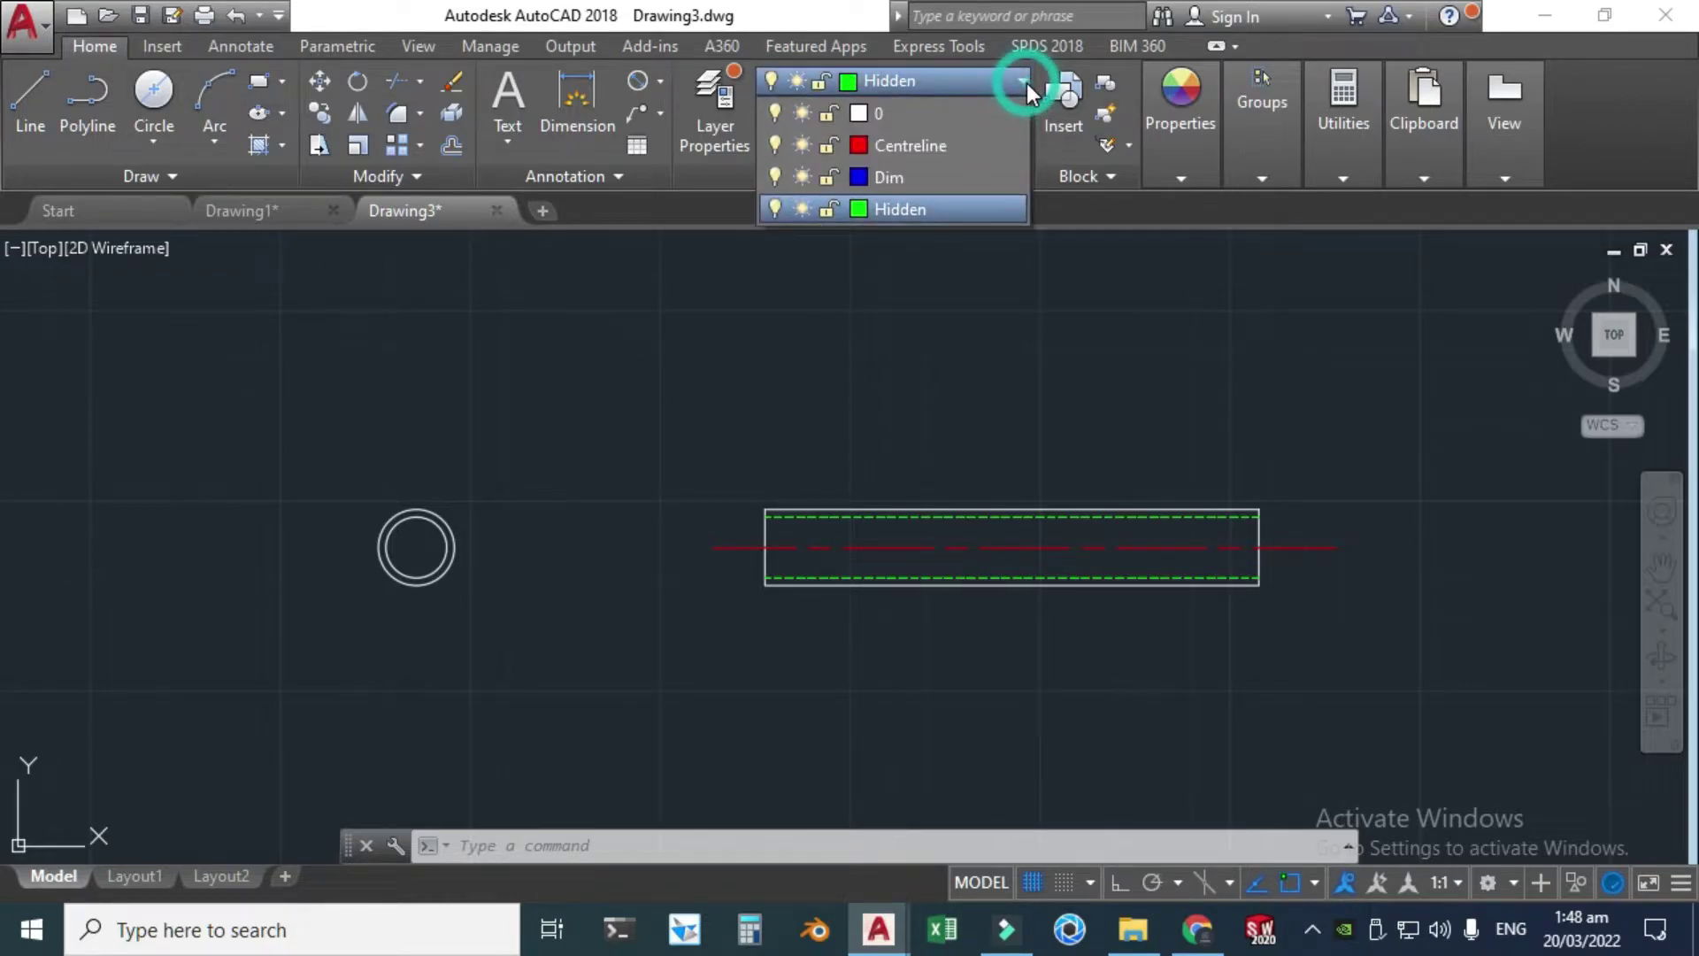
left_click(936, 147)
scroll(496, 543, "up", 2)
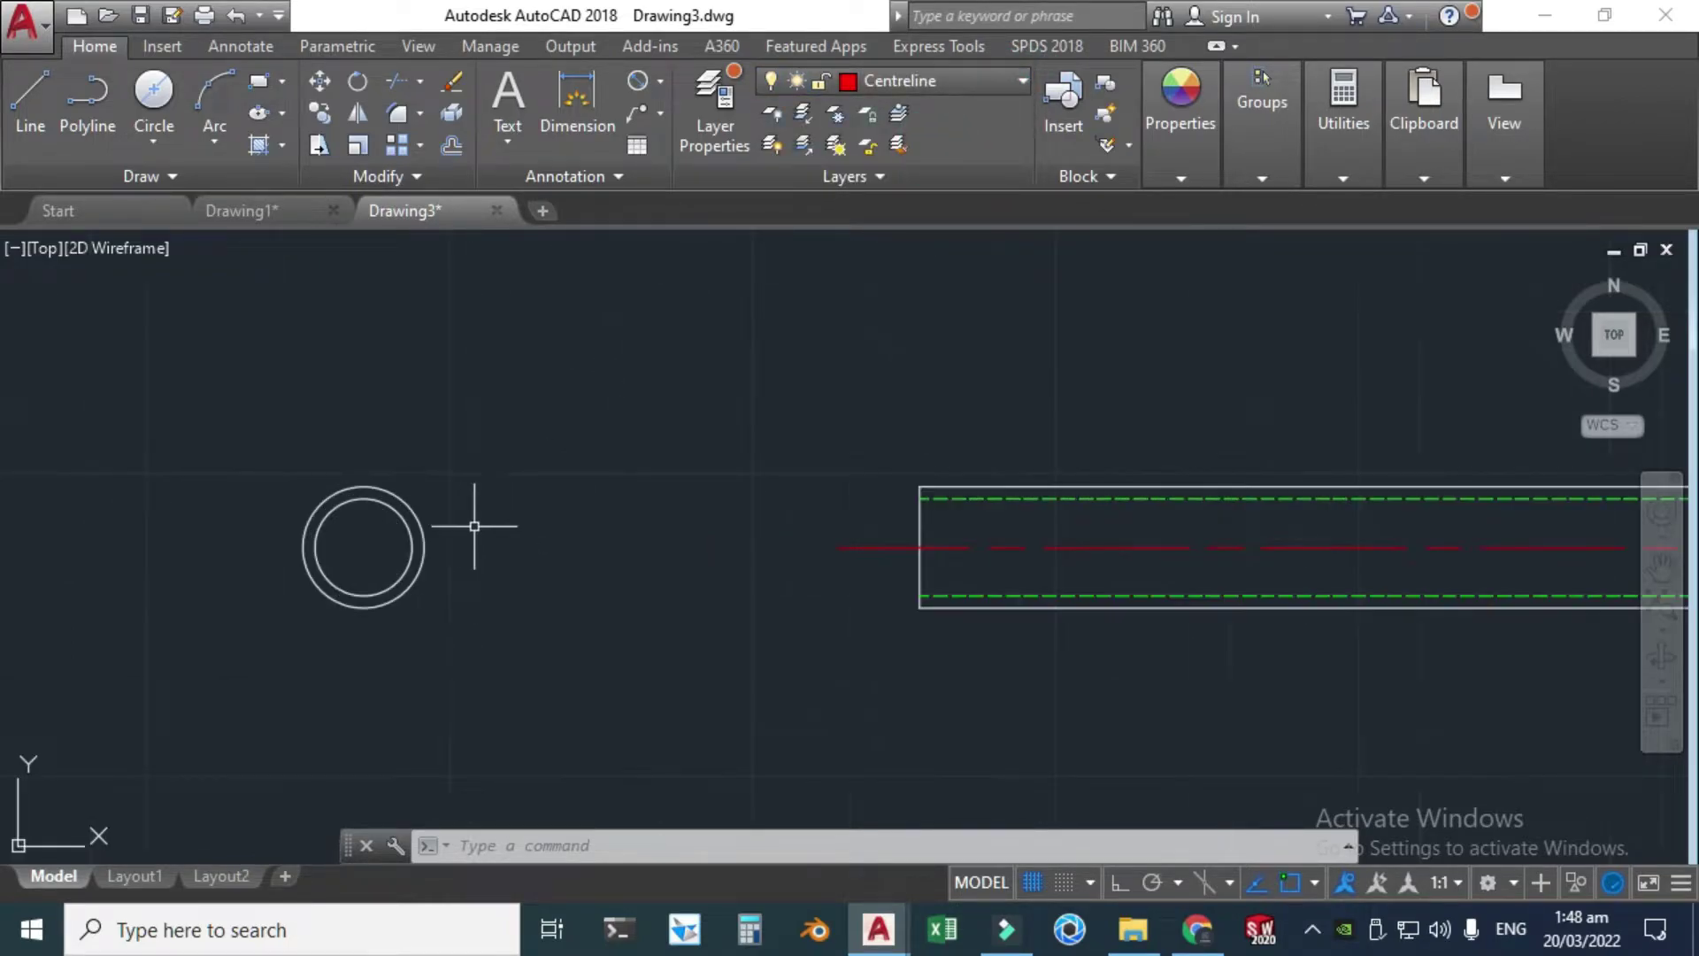
left_click(23, 103)
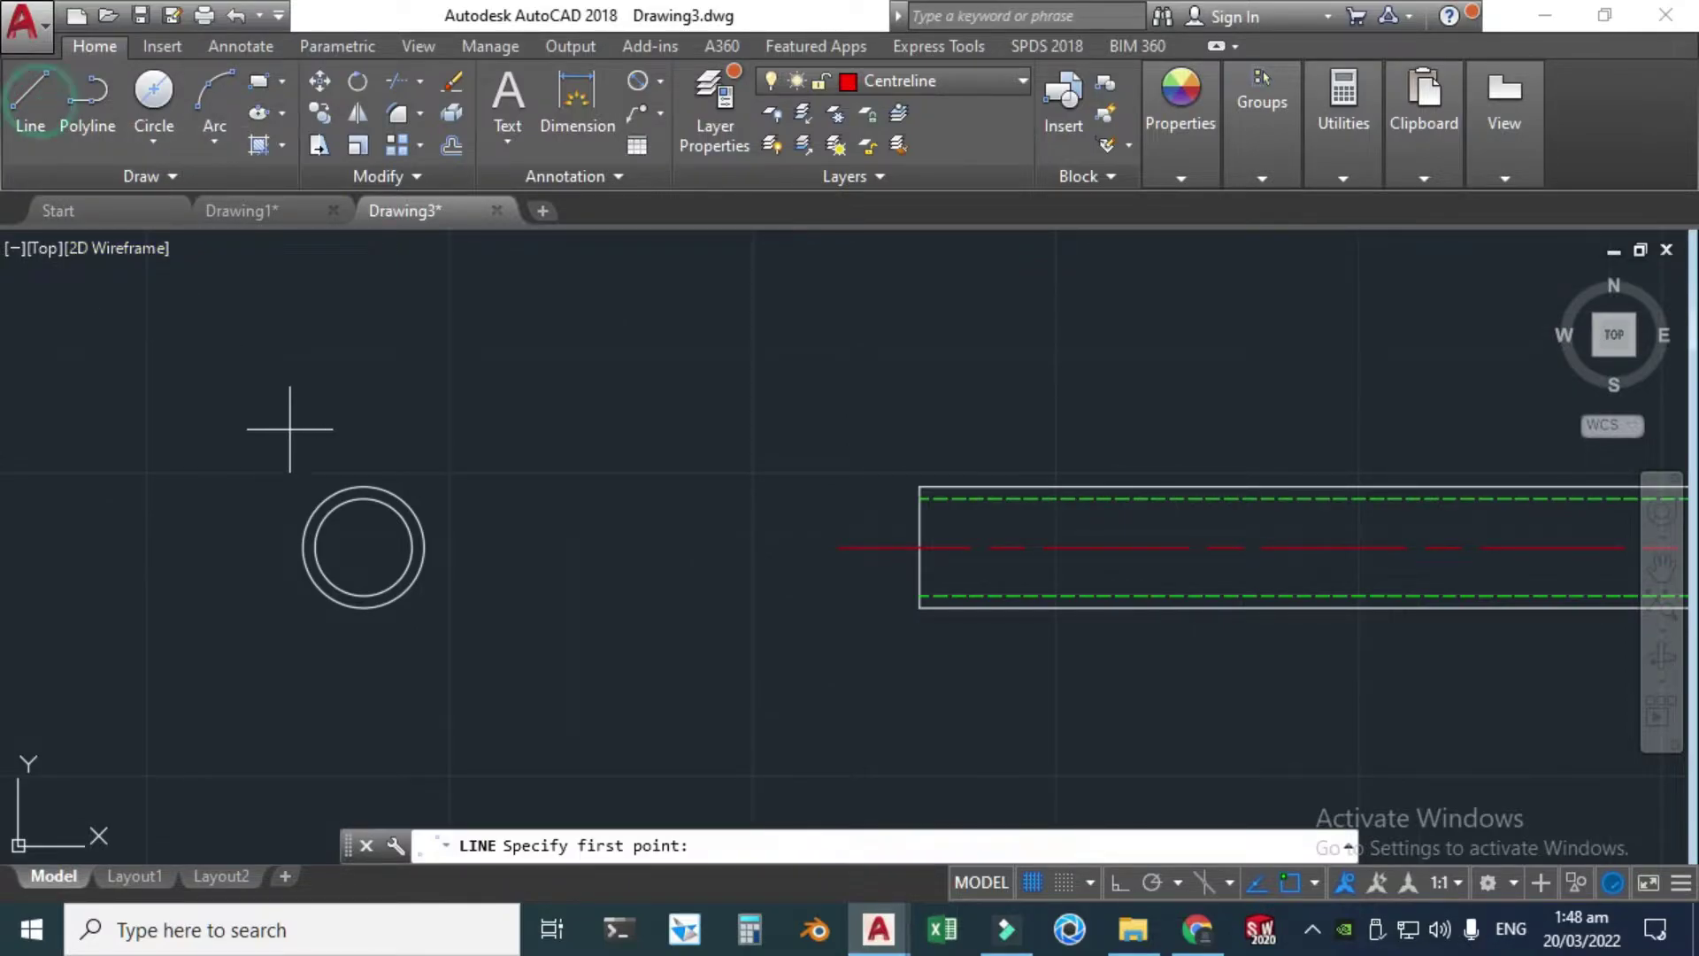
left_click(363, 469)
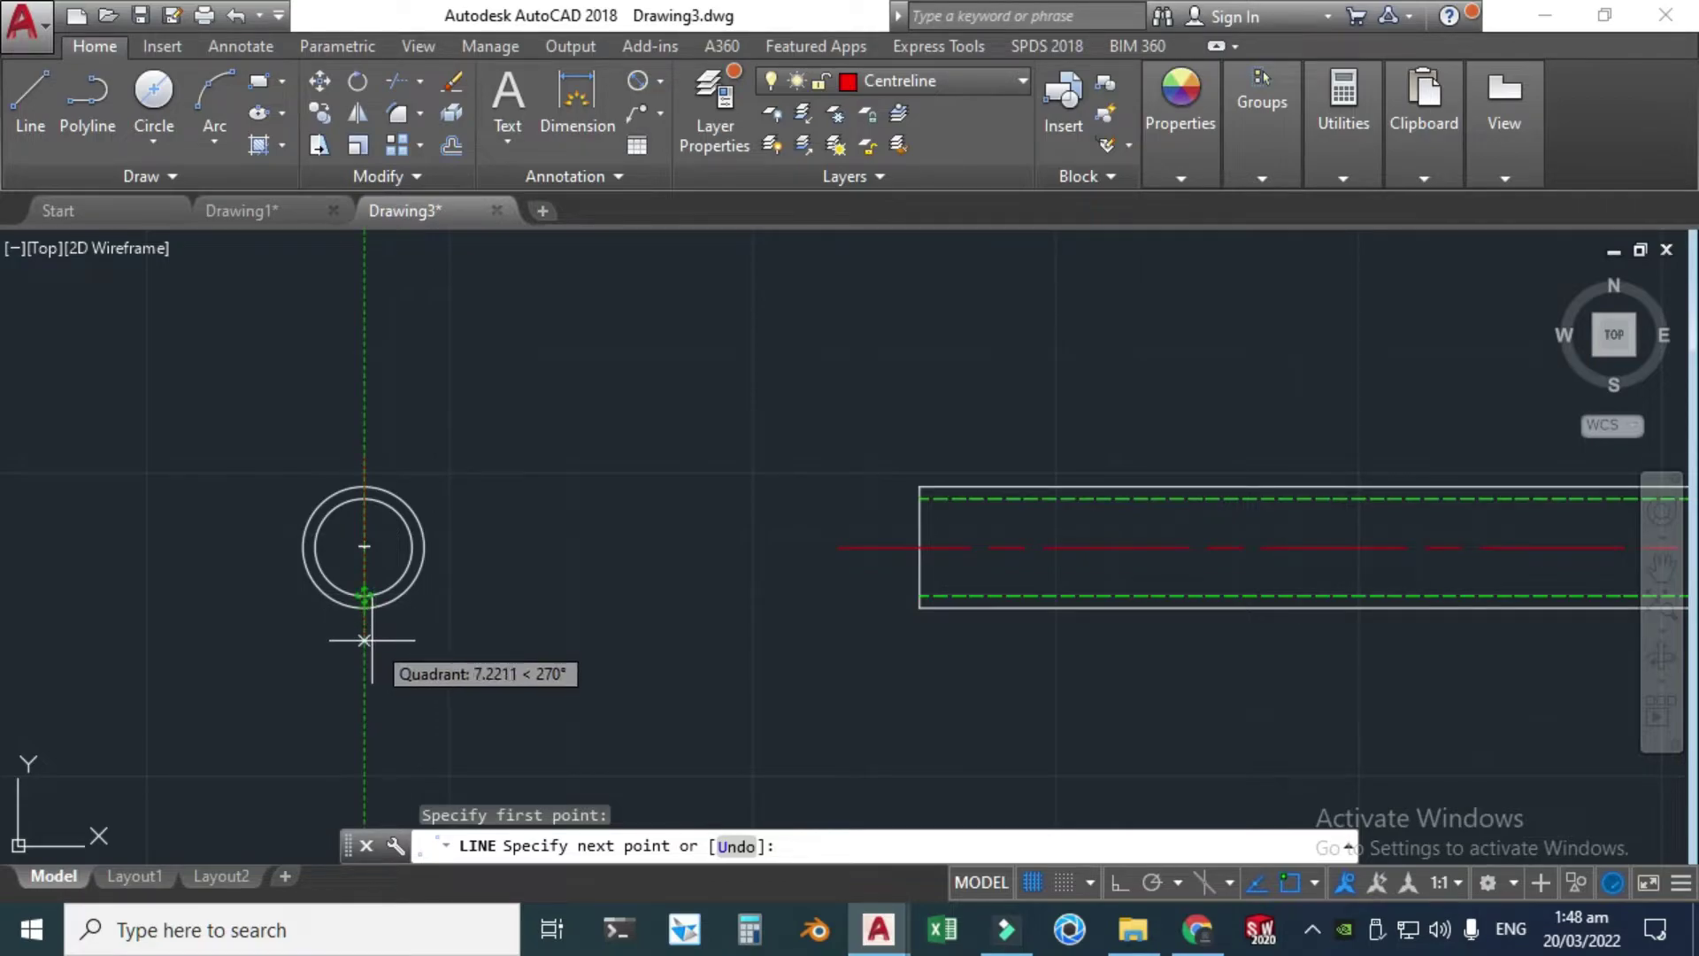
left_click(364, 636)
key("Escape")
- Draw a horizontal centreline through the centre of the end view's circles, extending beyond the outer circle on both sides
left_click(28, 99)
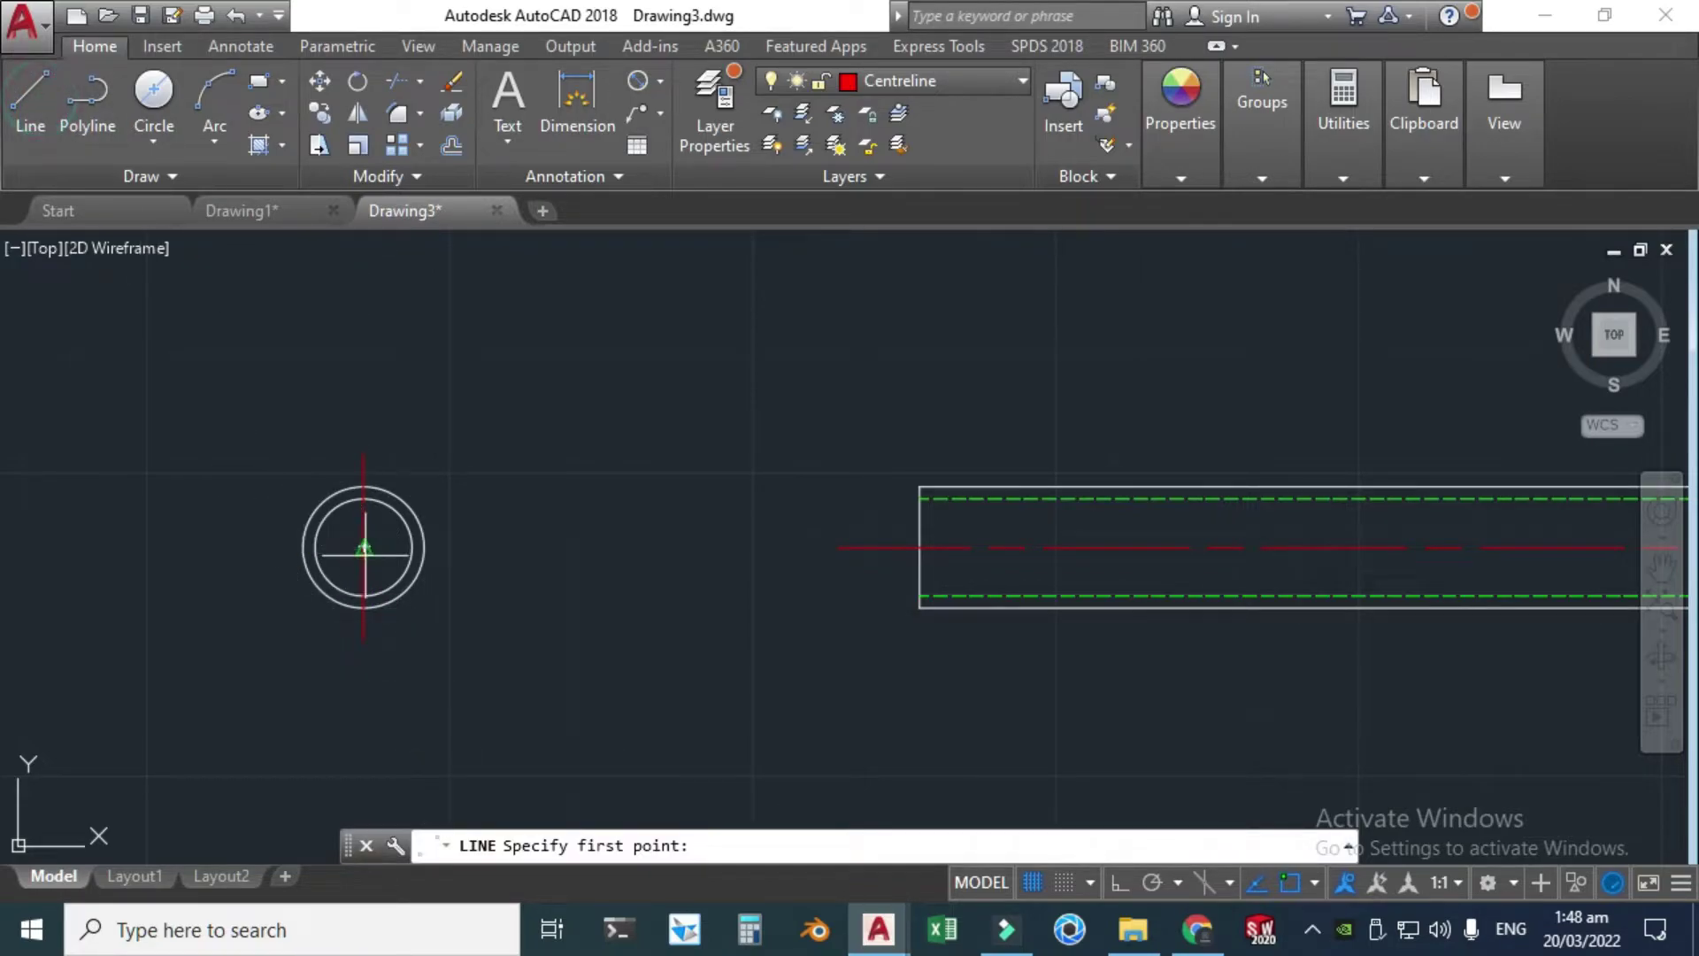
left_click(276, 546)
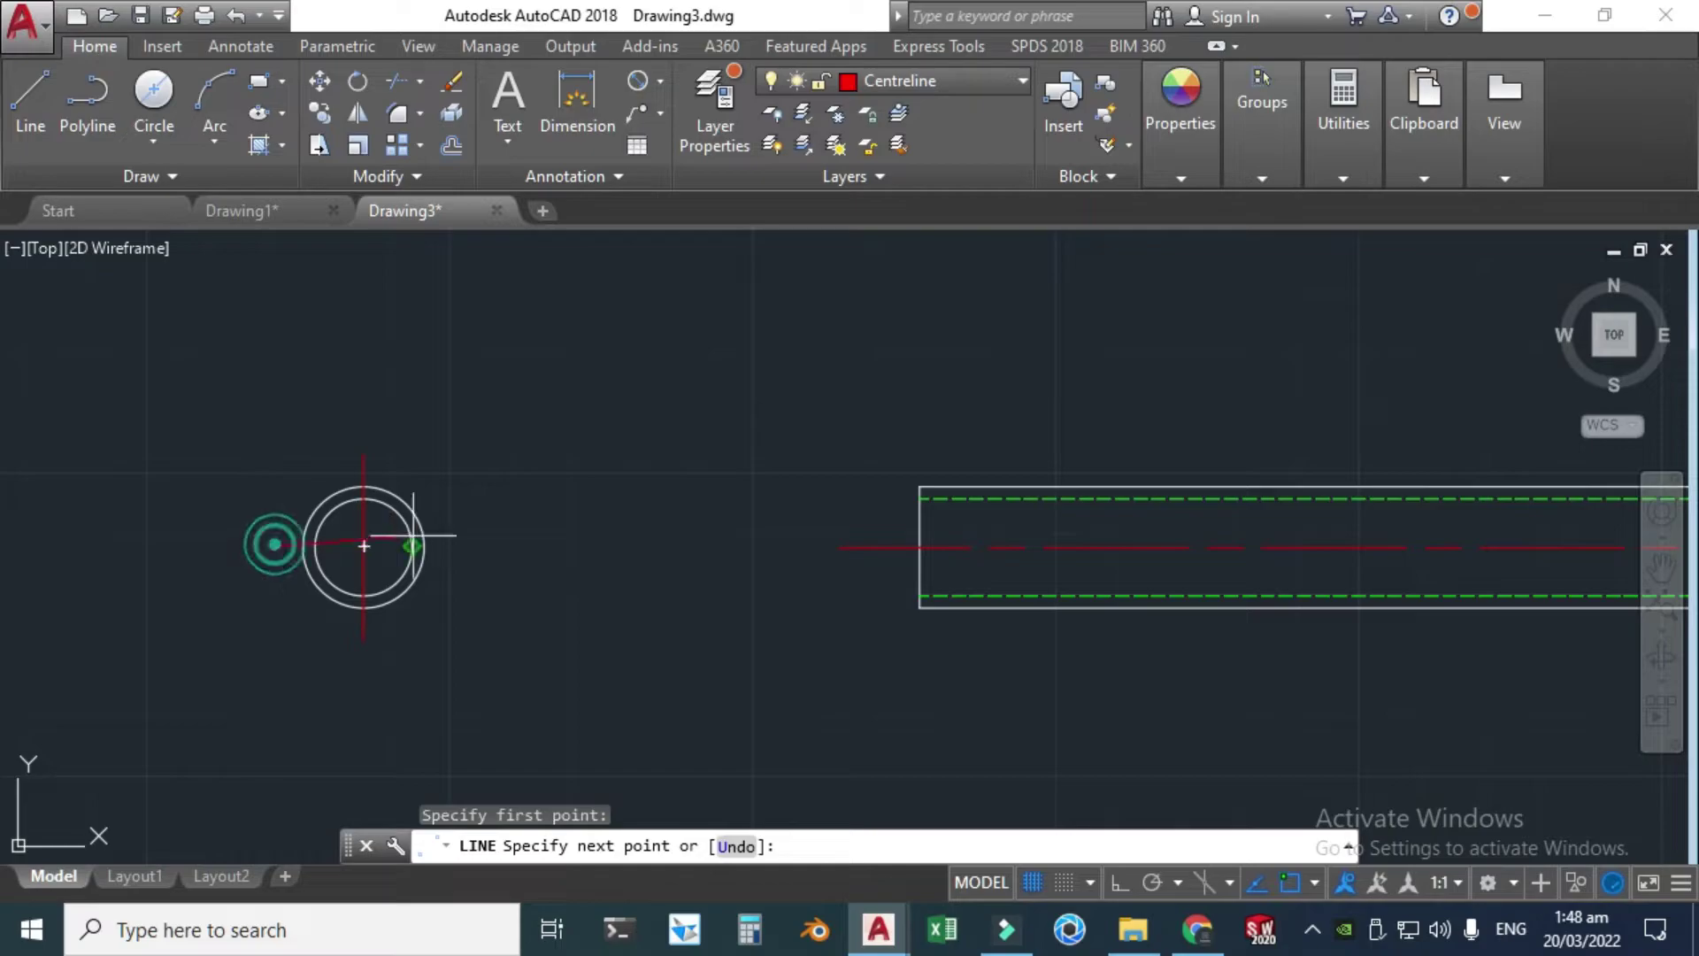
left_click(453, 546)
key("Escape")
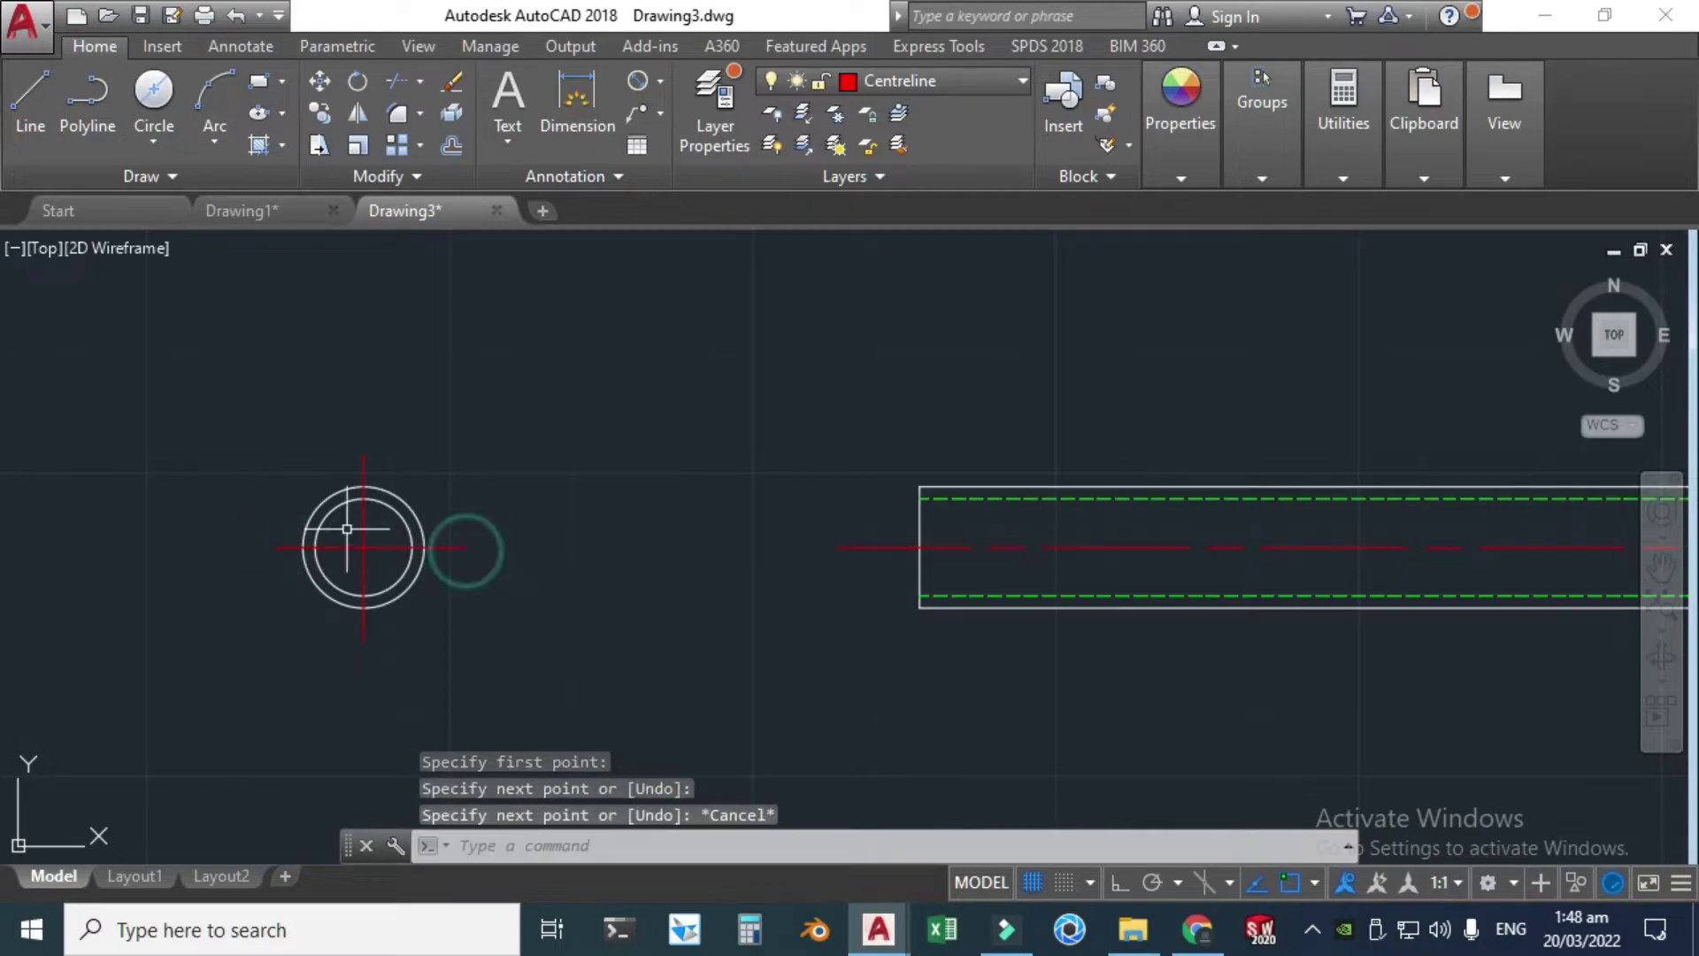
- Set the linetype scale of the end view's vertical centreline to 0.5
middle_click_drag(178, 441, 206, 452)
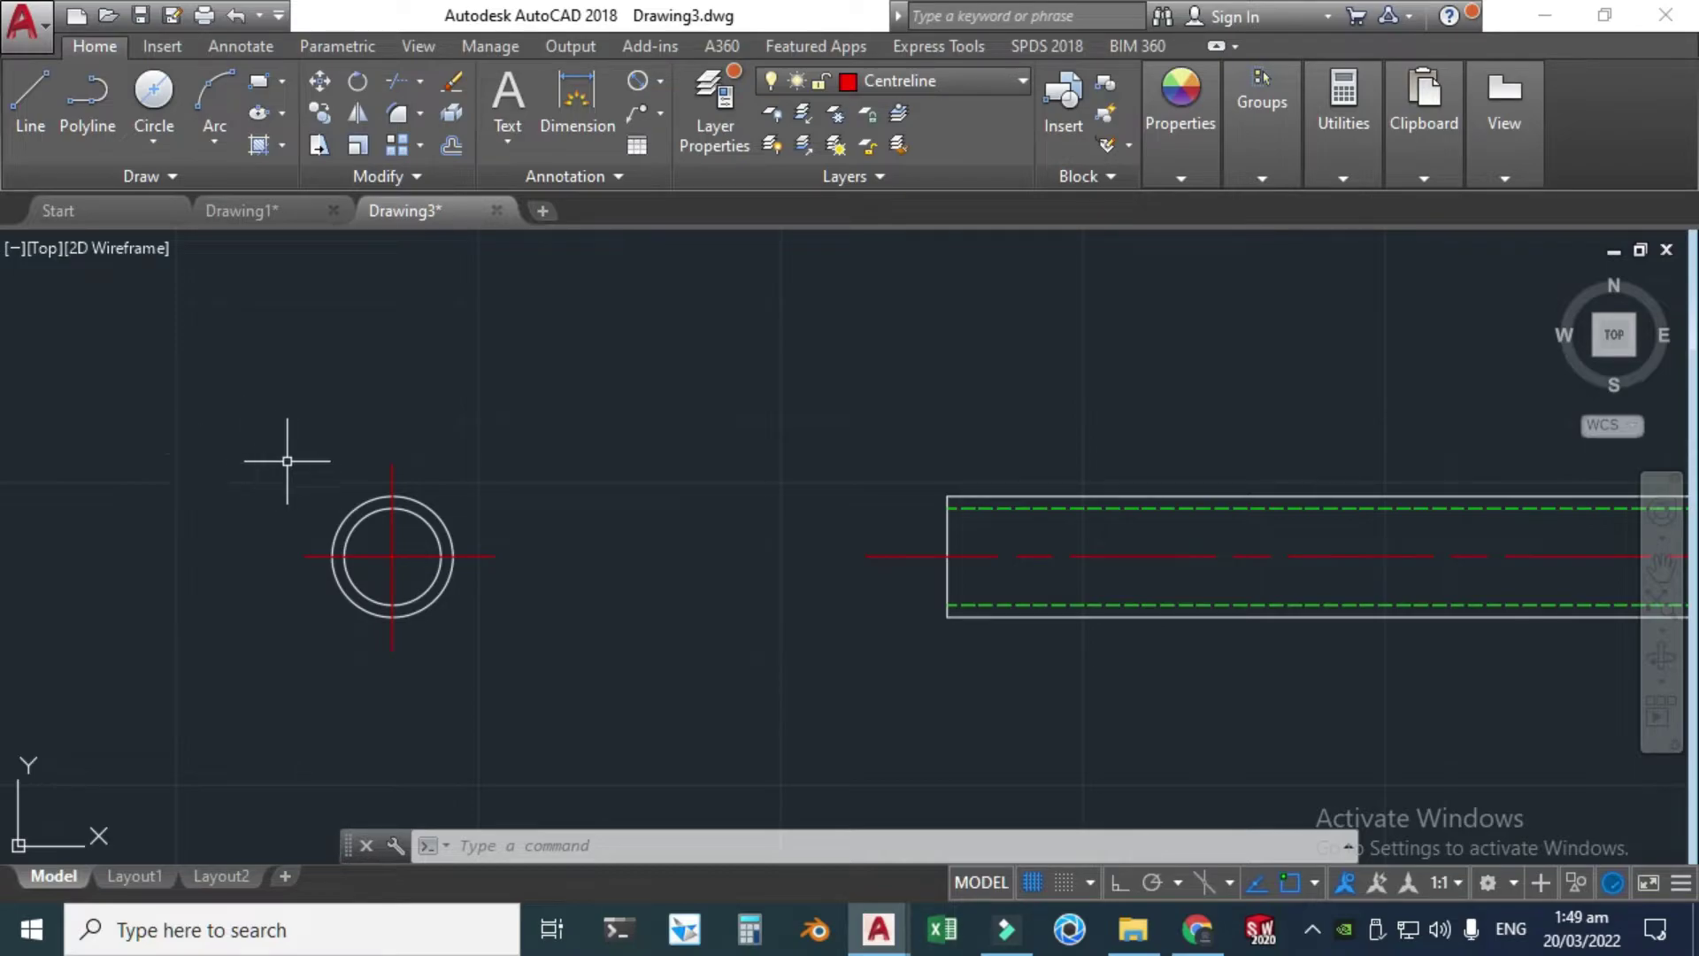
left_click(393, 478)
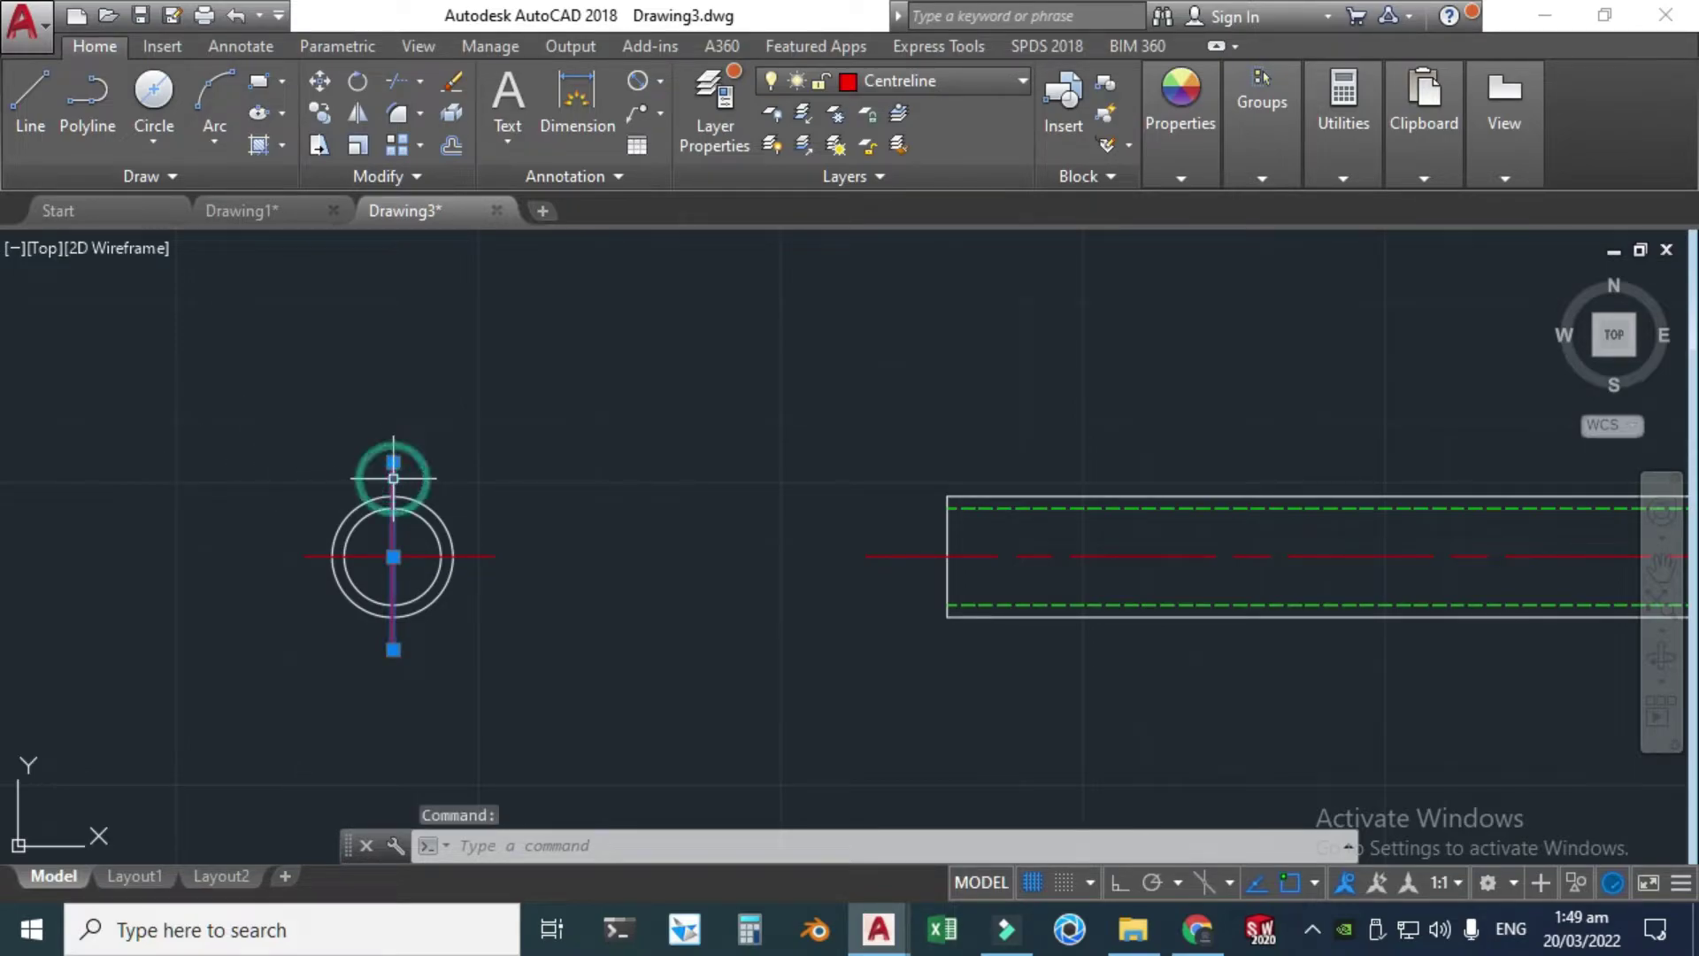
right_click(393, 475)
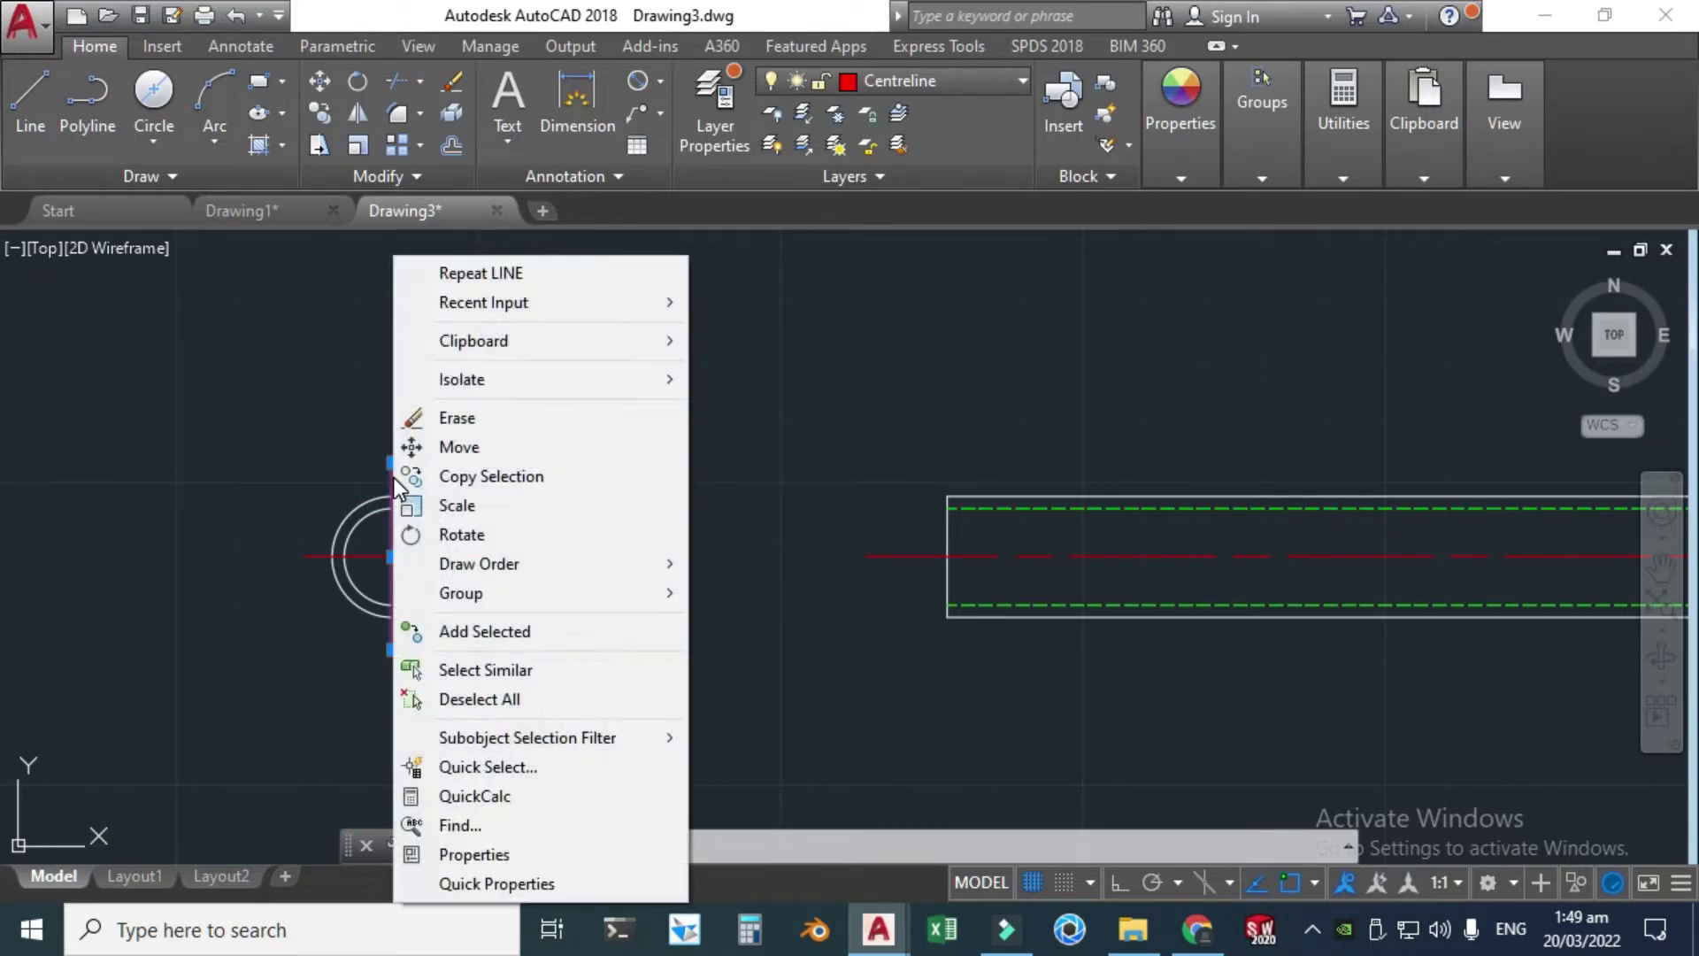
left_click(469, 854)
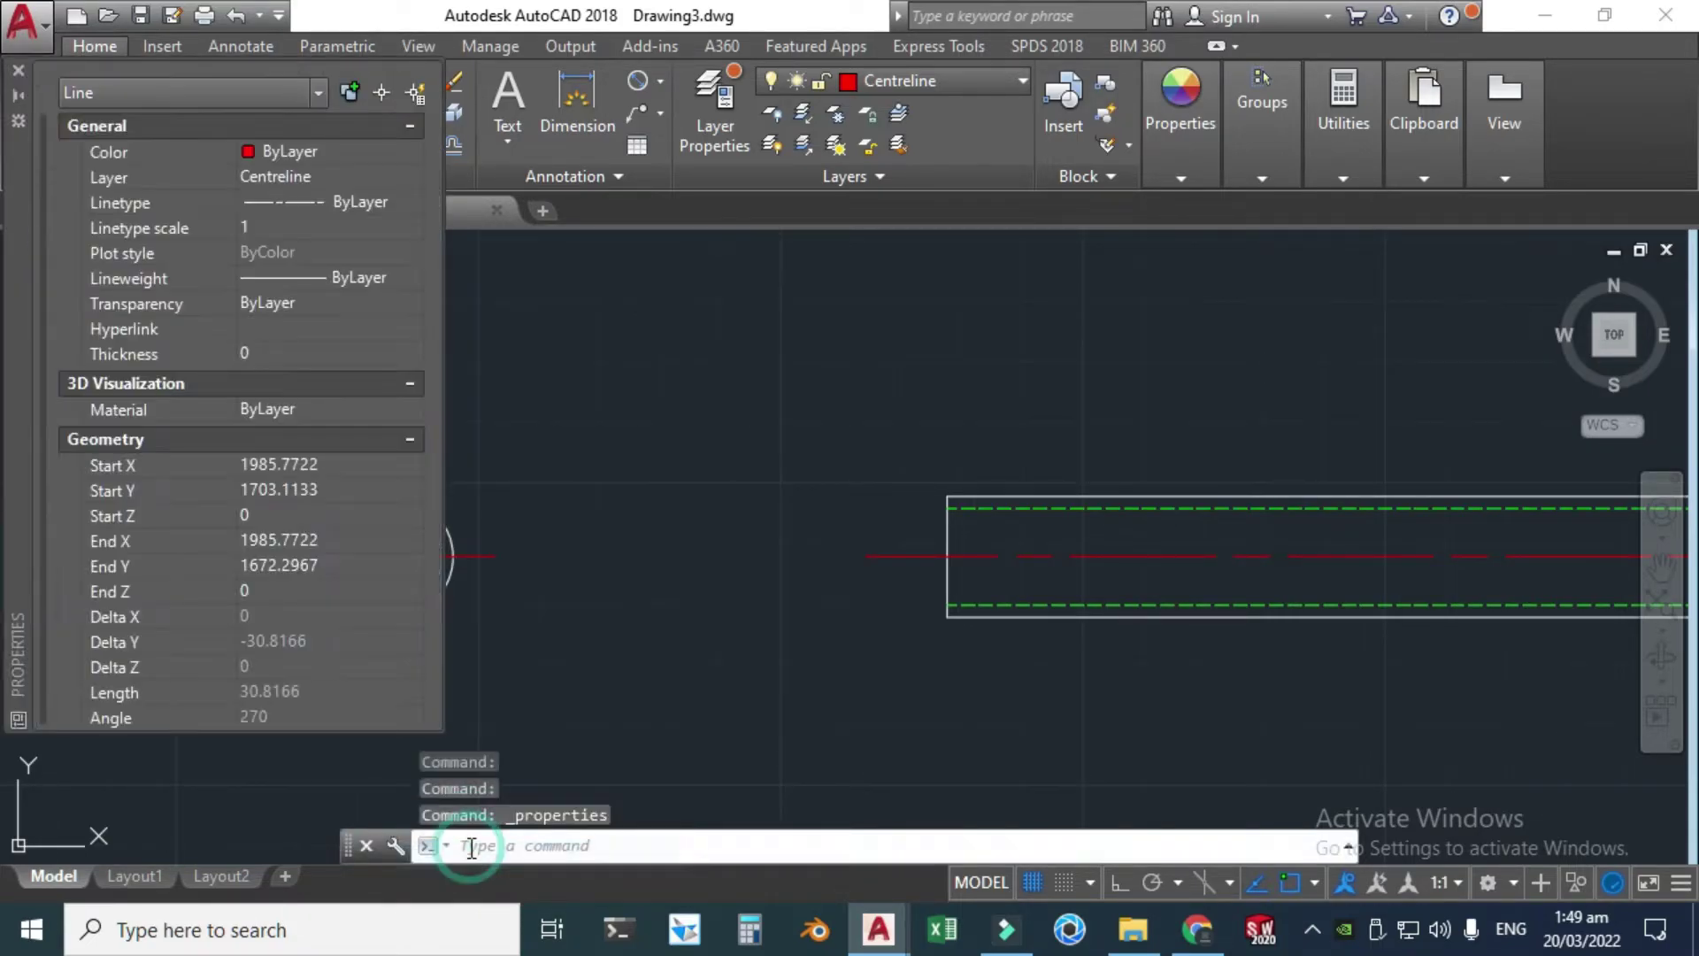
left_click(271, 226)
key("BackSpace")
type("0.")
key("Return")
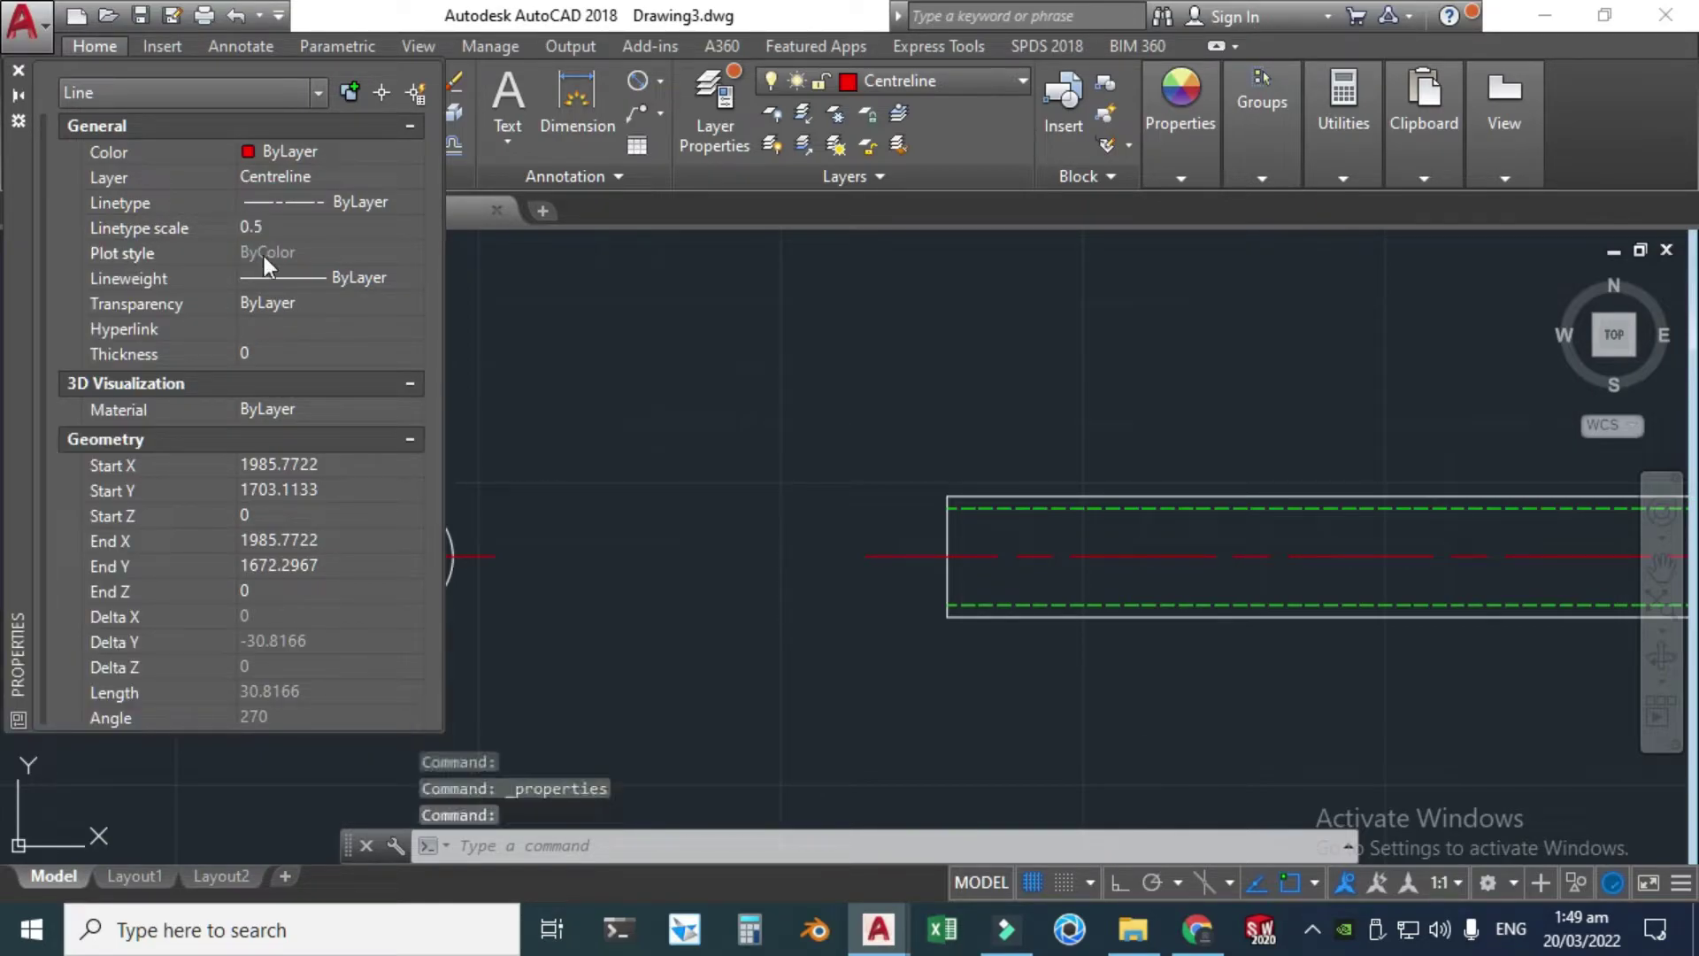
left_click(18, 70)
key("Escape")
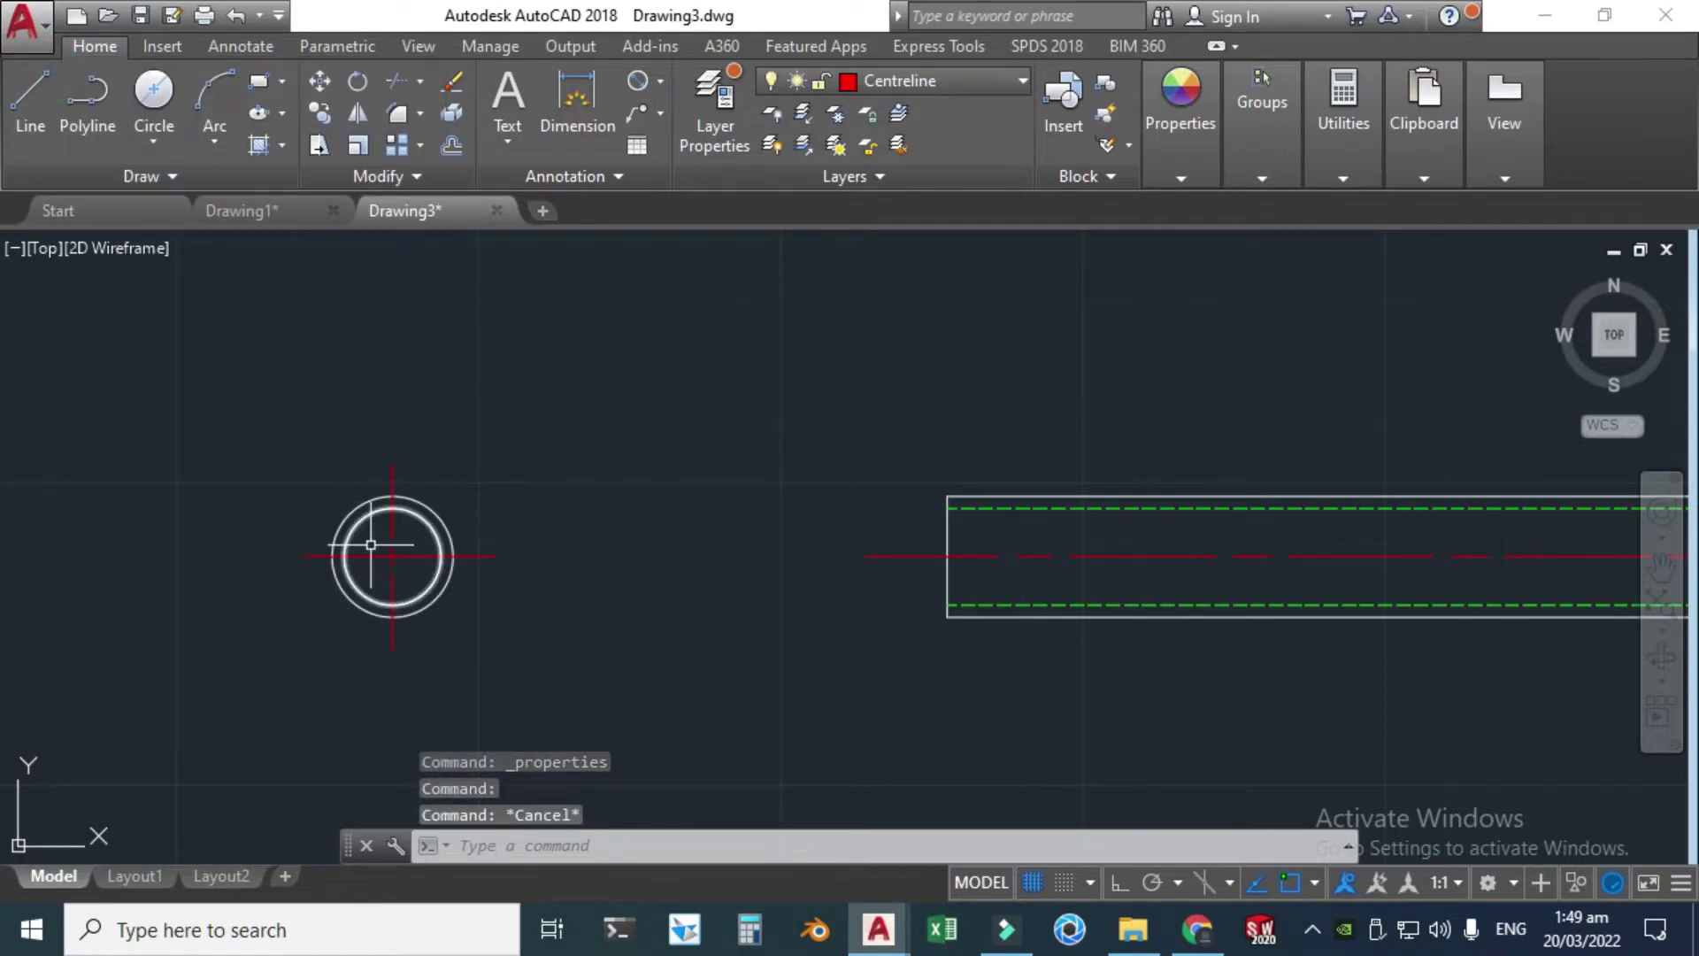
- Match the properties of the end view's vertical centreline onto its horizontal centreline
scroll(382, 547, "up", 2)
left_click(399, 576)
scroll(391, 576, "up", 2)
scroll(388, 576, "down", 2)
key("Escape")
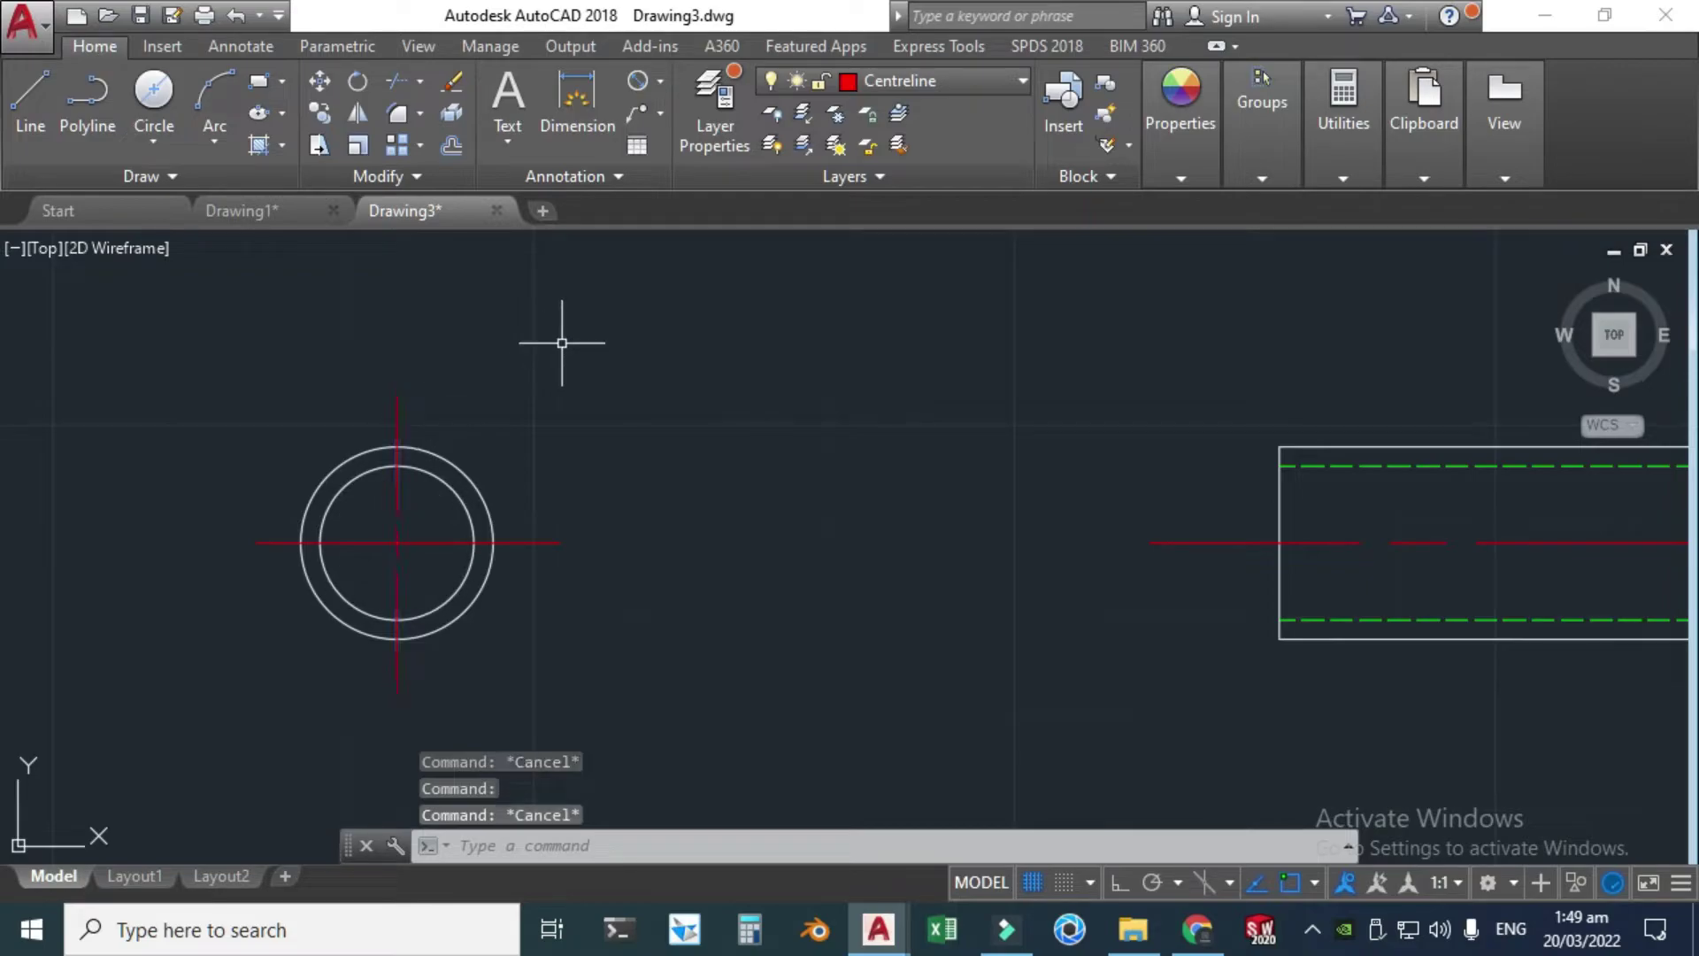
left_click(1182, 155)
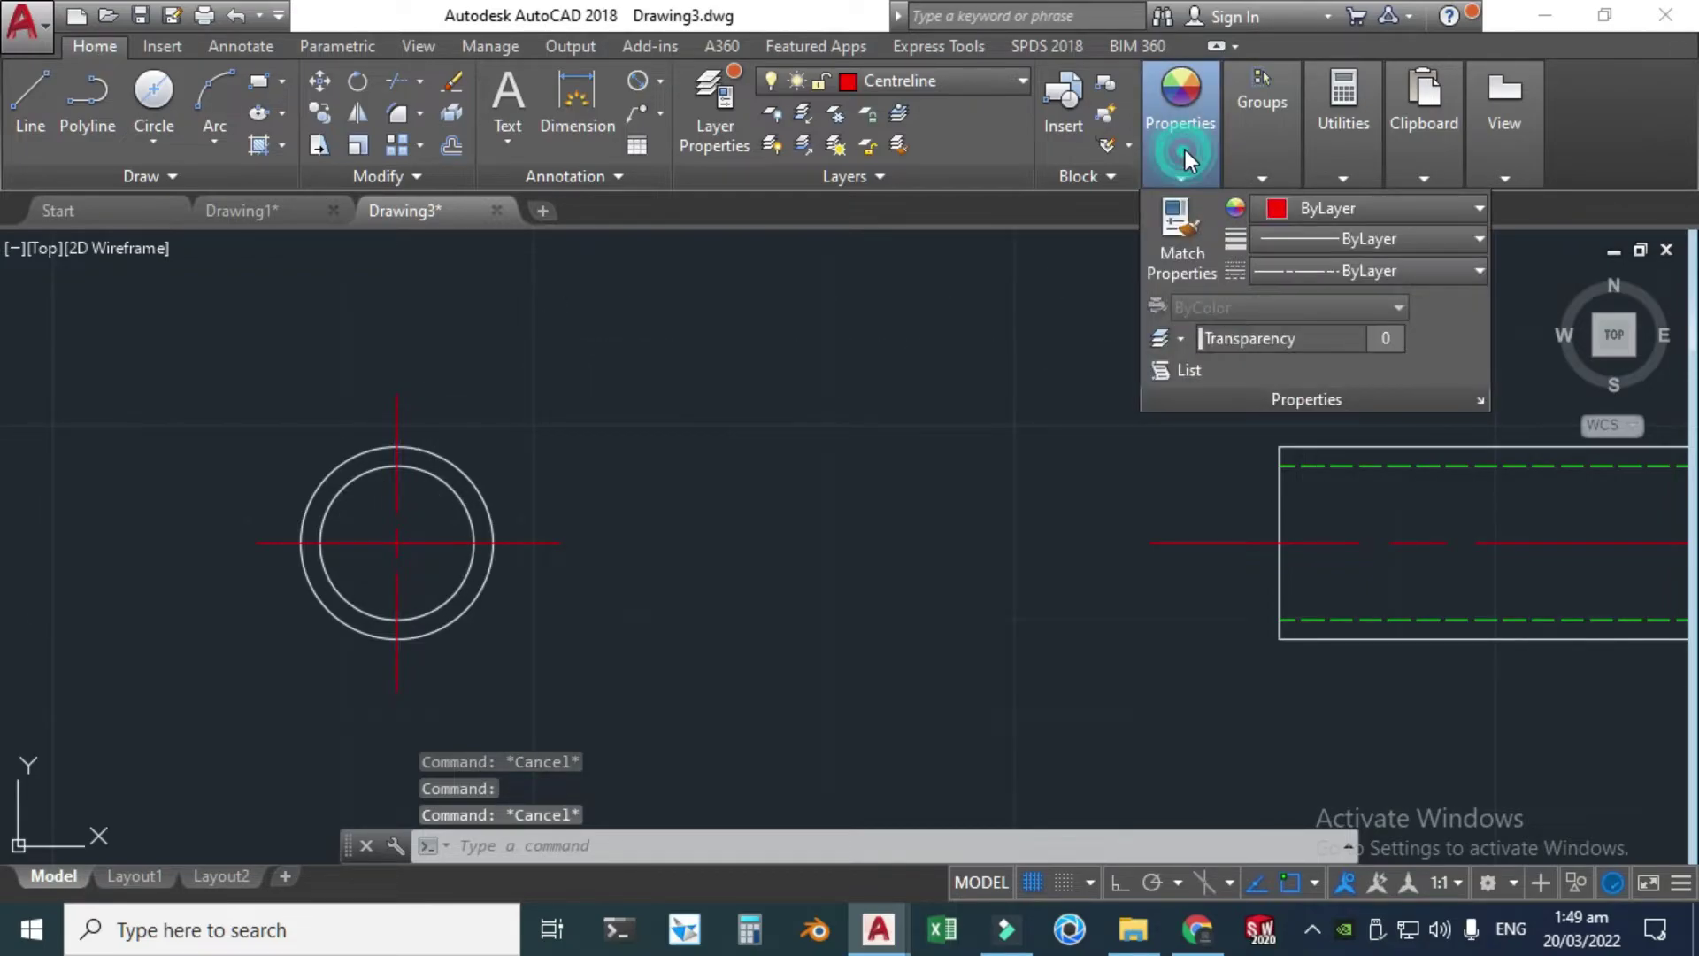
left_click(1182, 226)
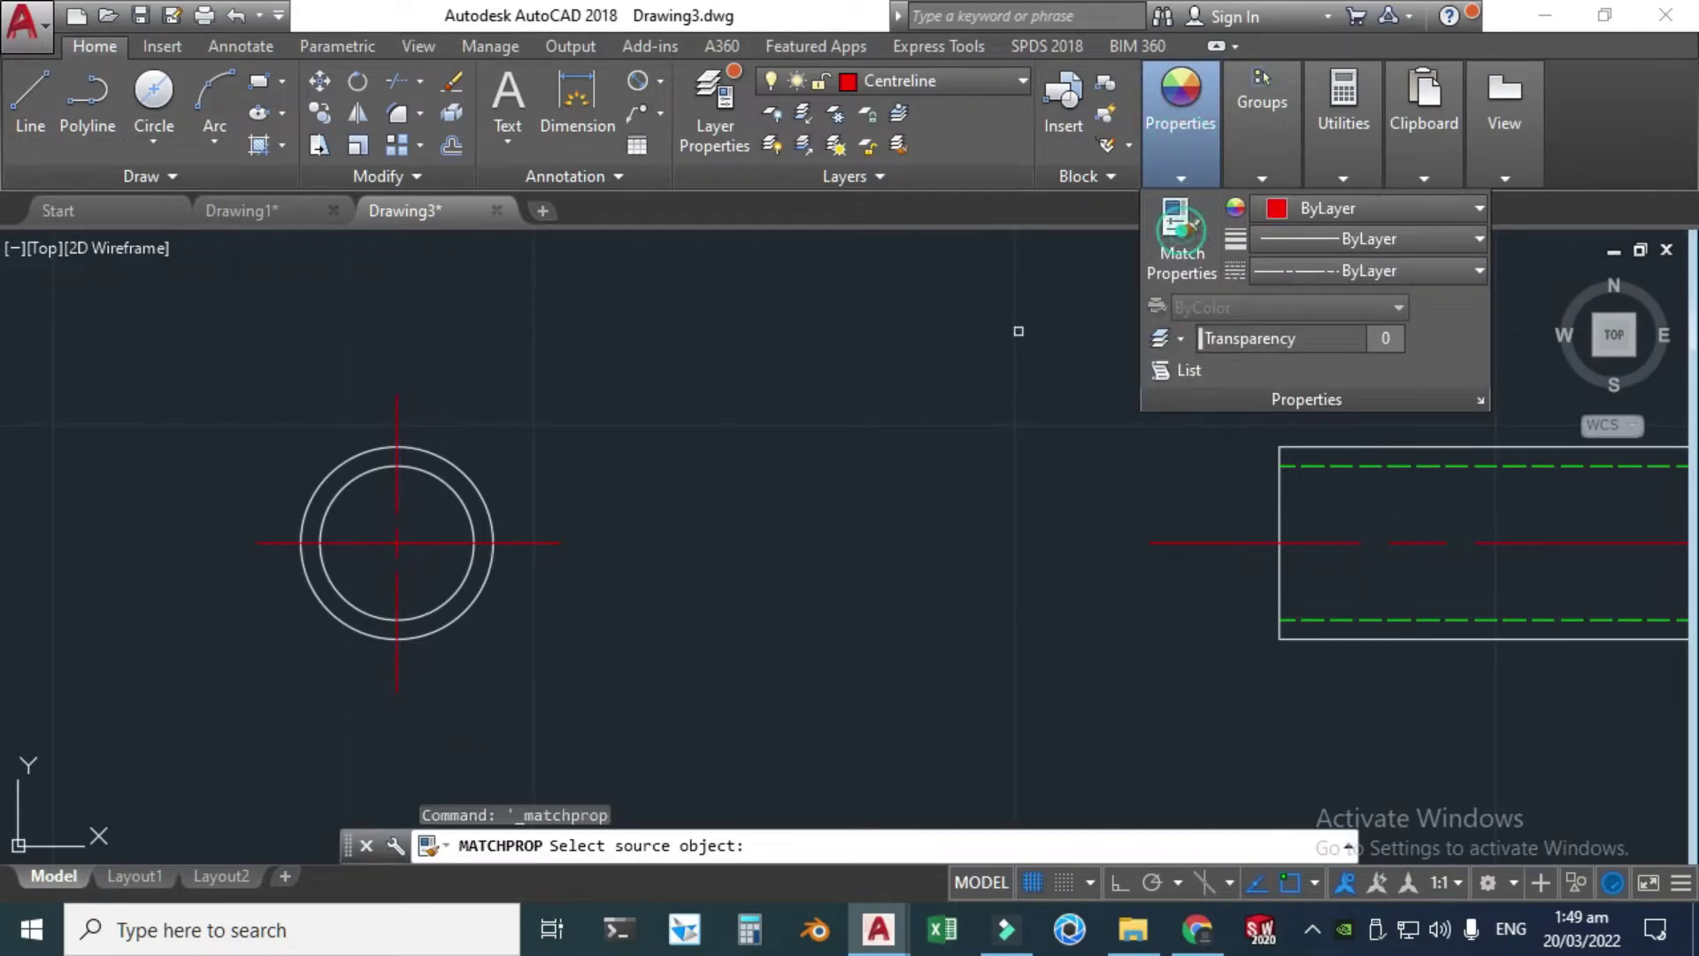
scroll(387, 523, "up", 2)
left_click(387, 522)
left_click(423, 544)
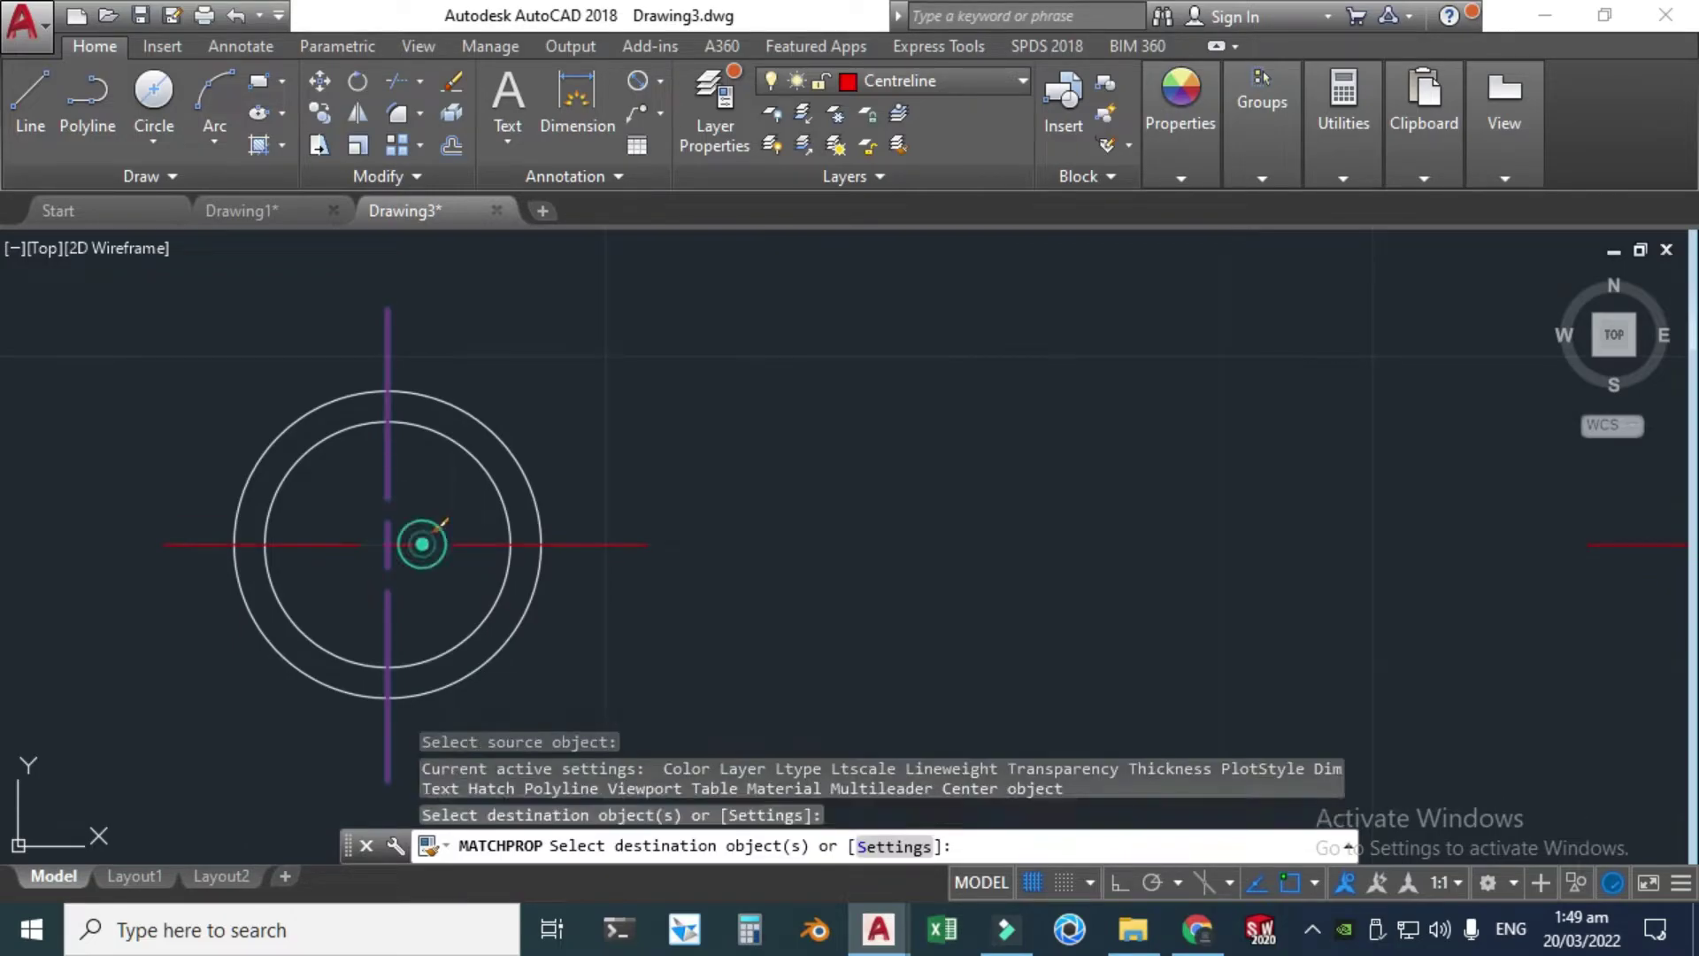
key("Escape")
key("Escape")
left_click(314, 544)
scroll(382, 549, "up", 3)
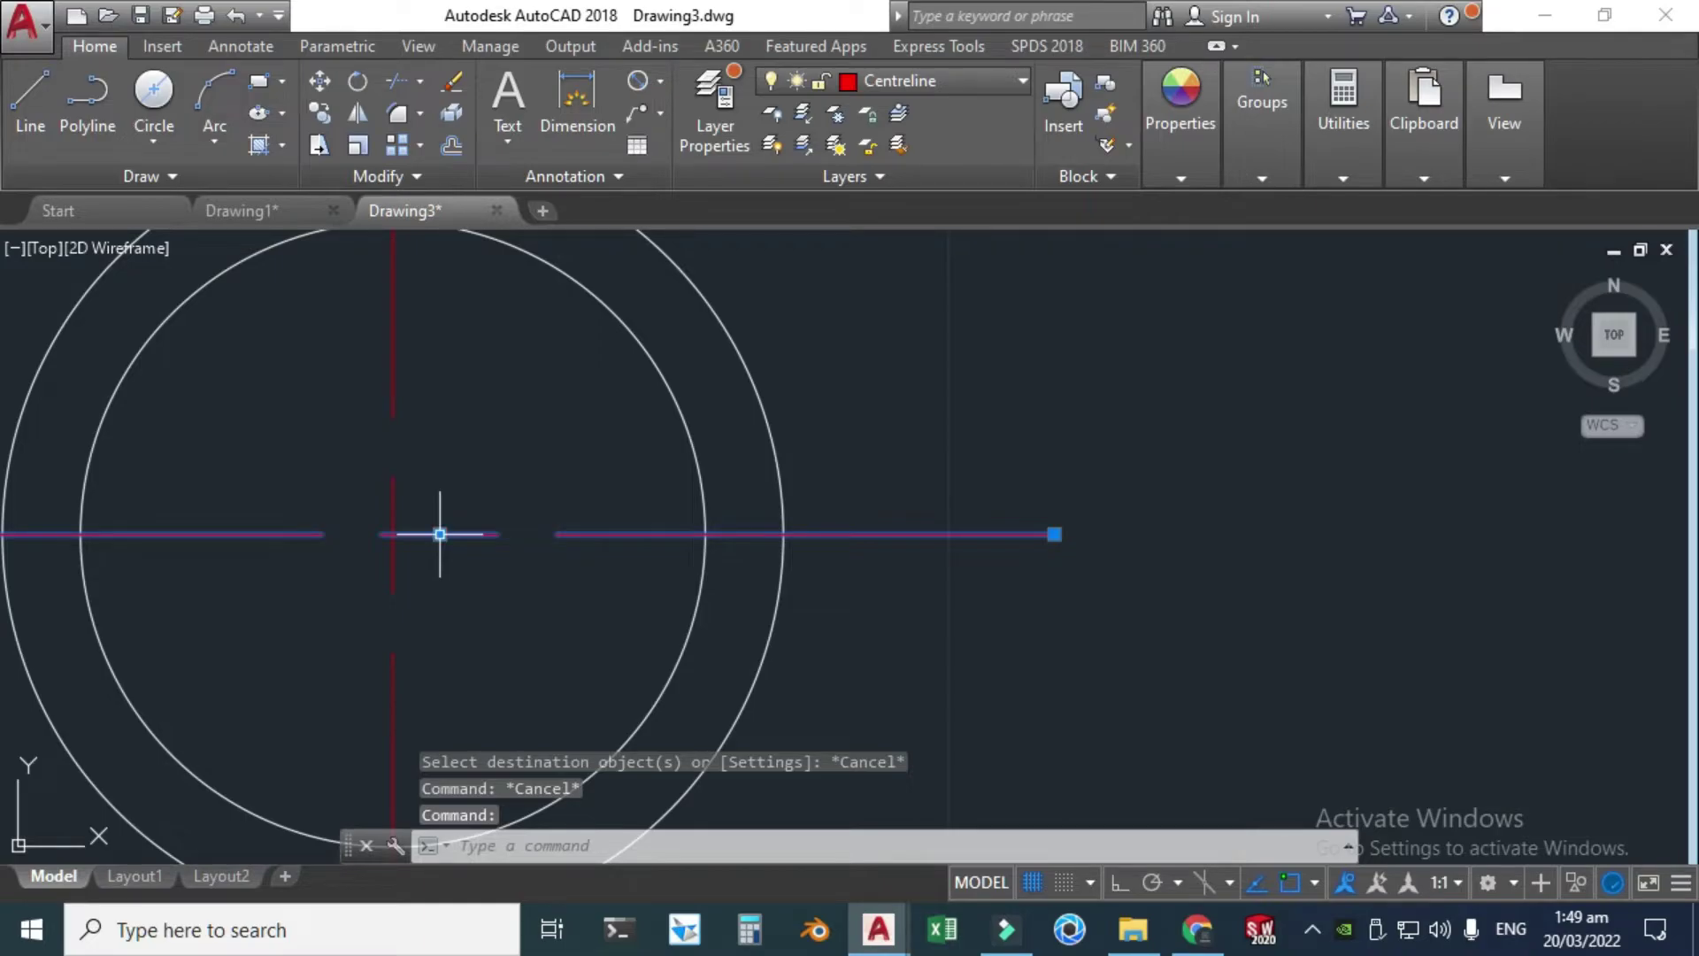
left_click(440, 534)
key("Escape")
scroll(404, 521, "down", 5)
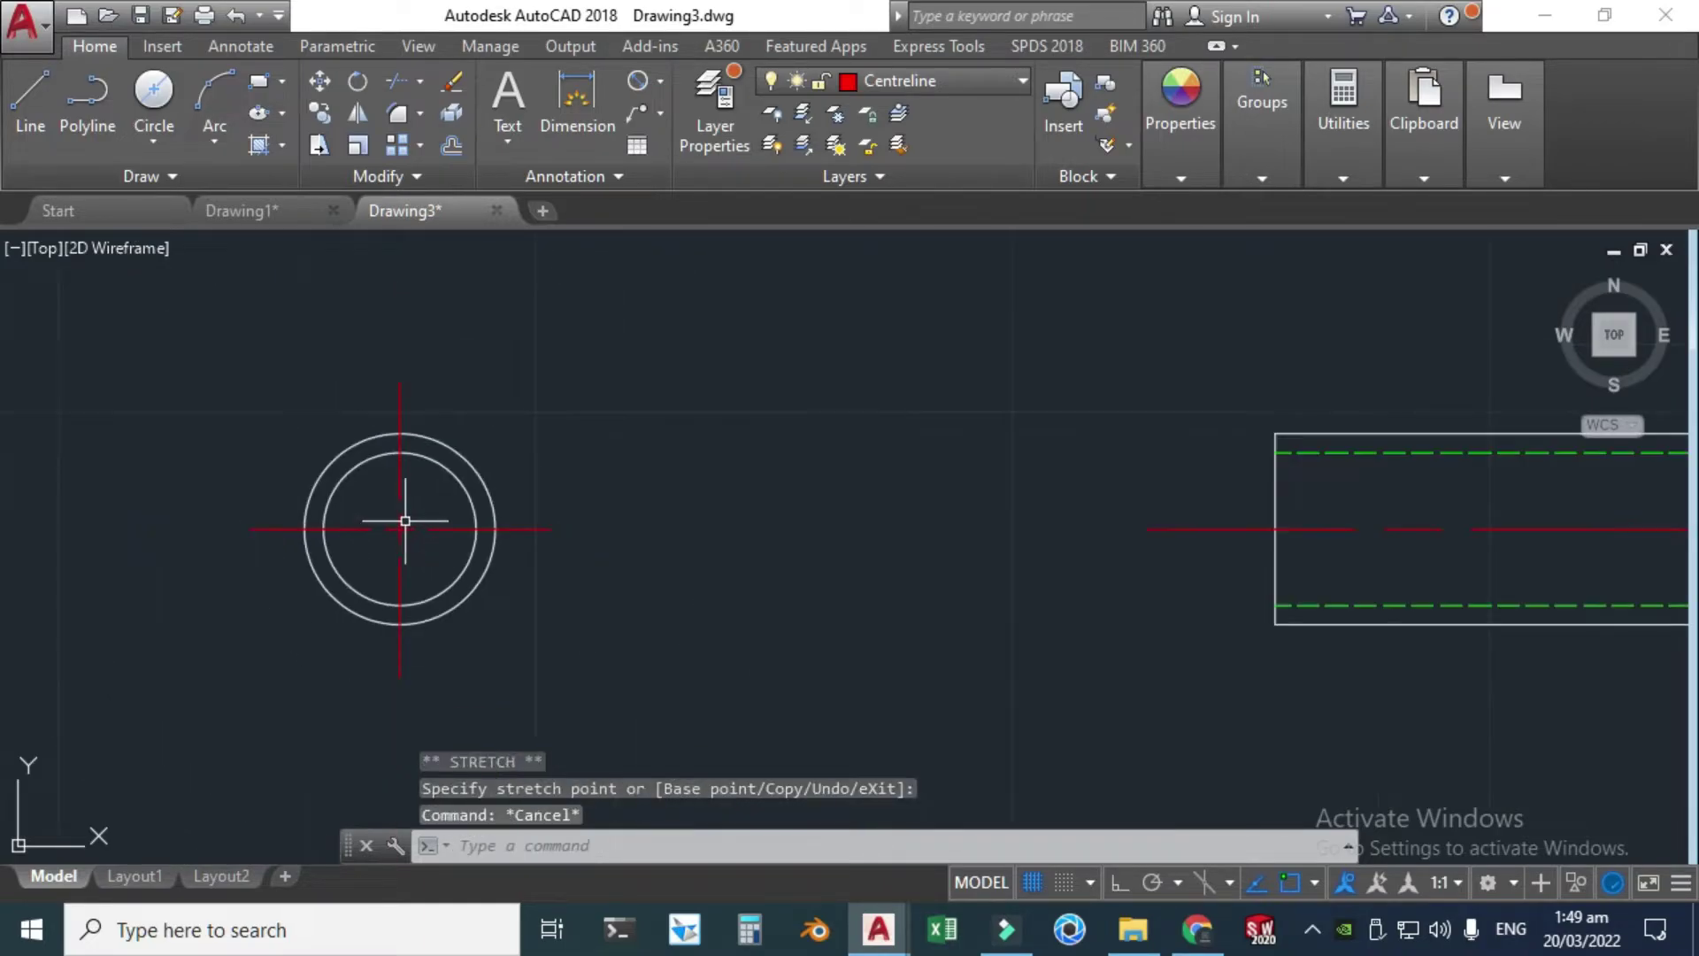
key("Escape")
- Make Dim the current layer
scroll(303, 501, "down", 4)
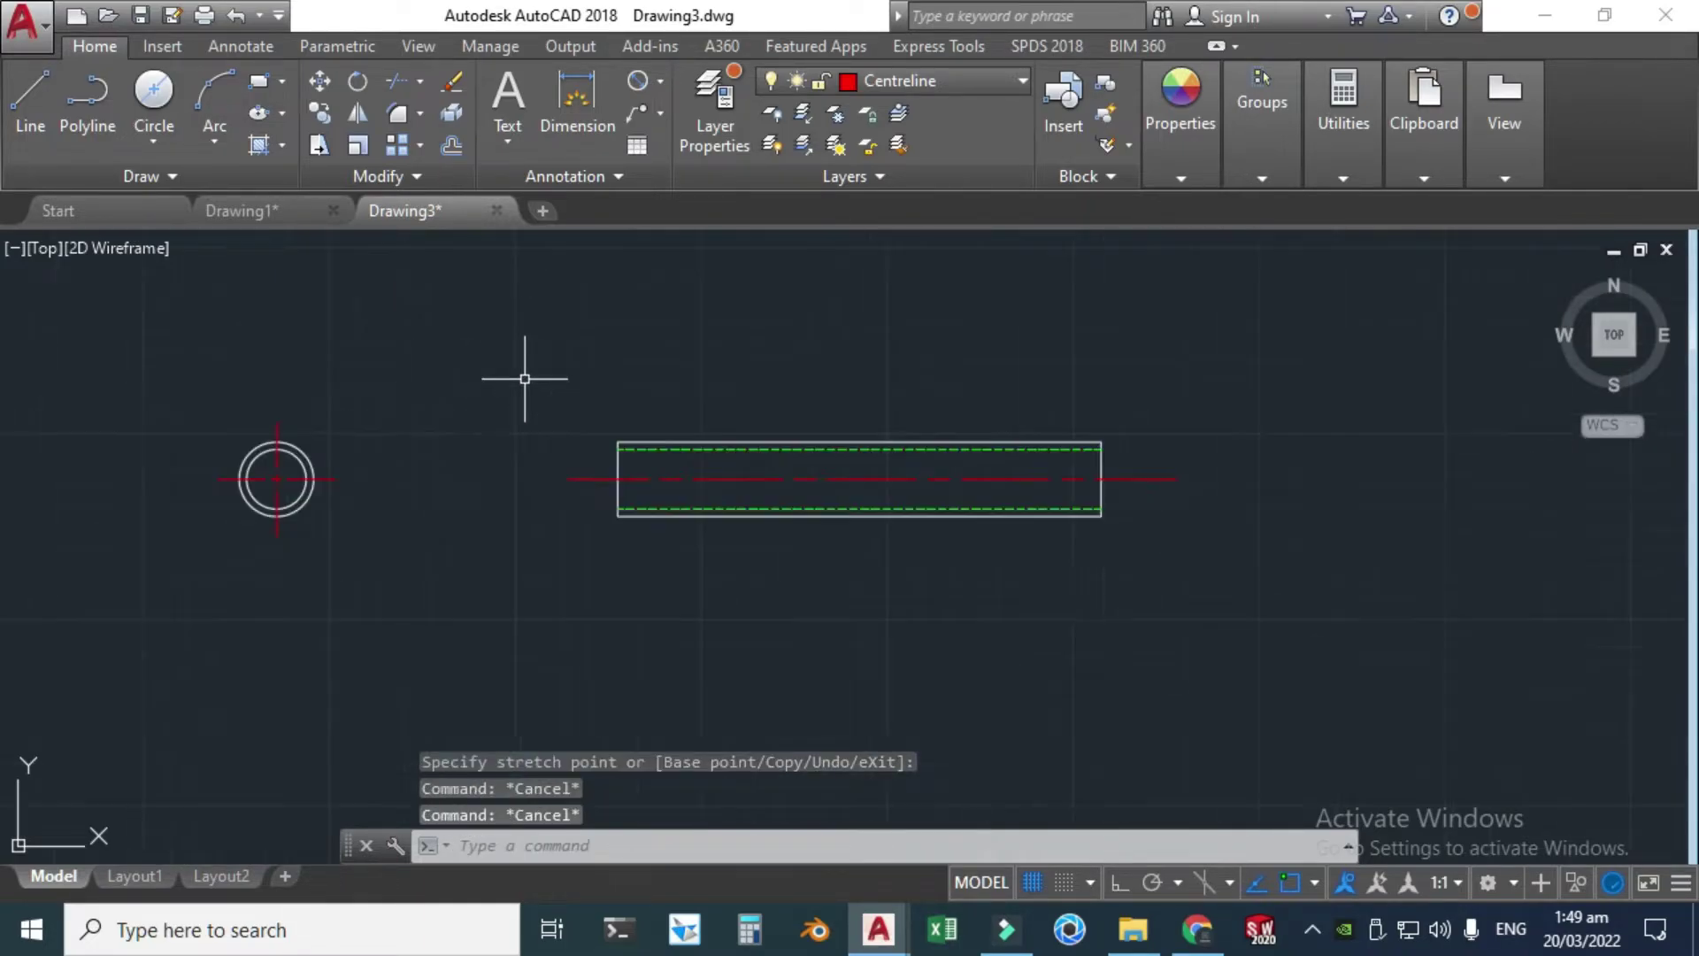
left_click(1021, 81)
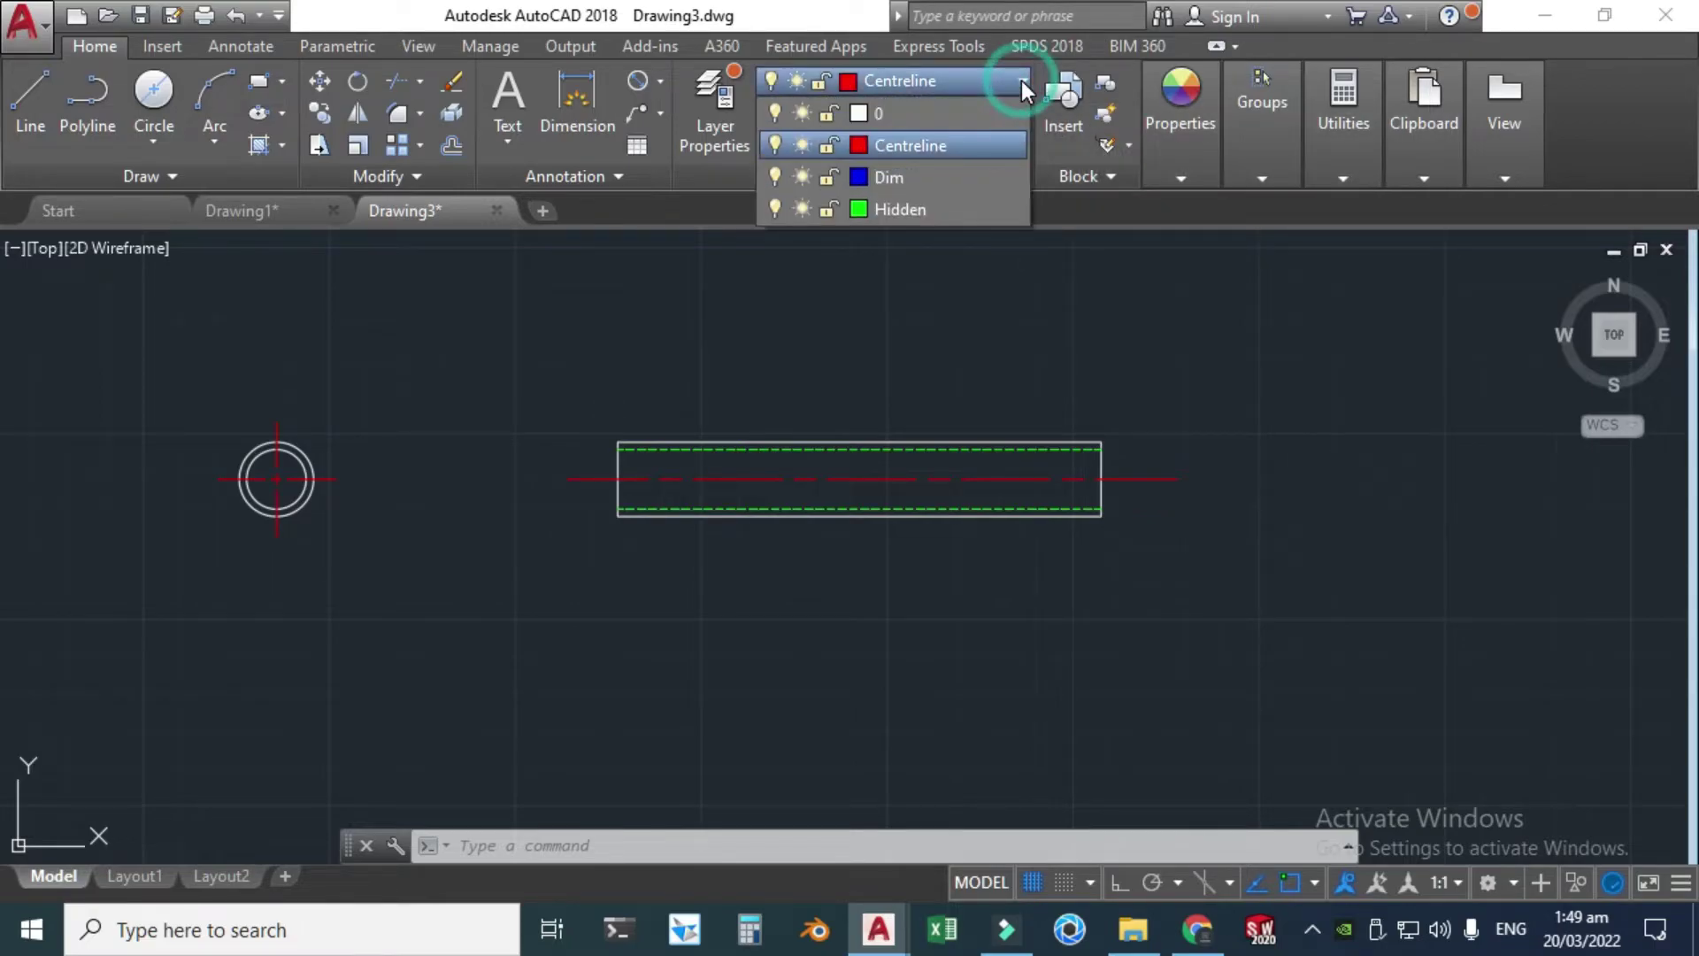
left_click(927, 179)
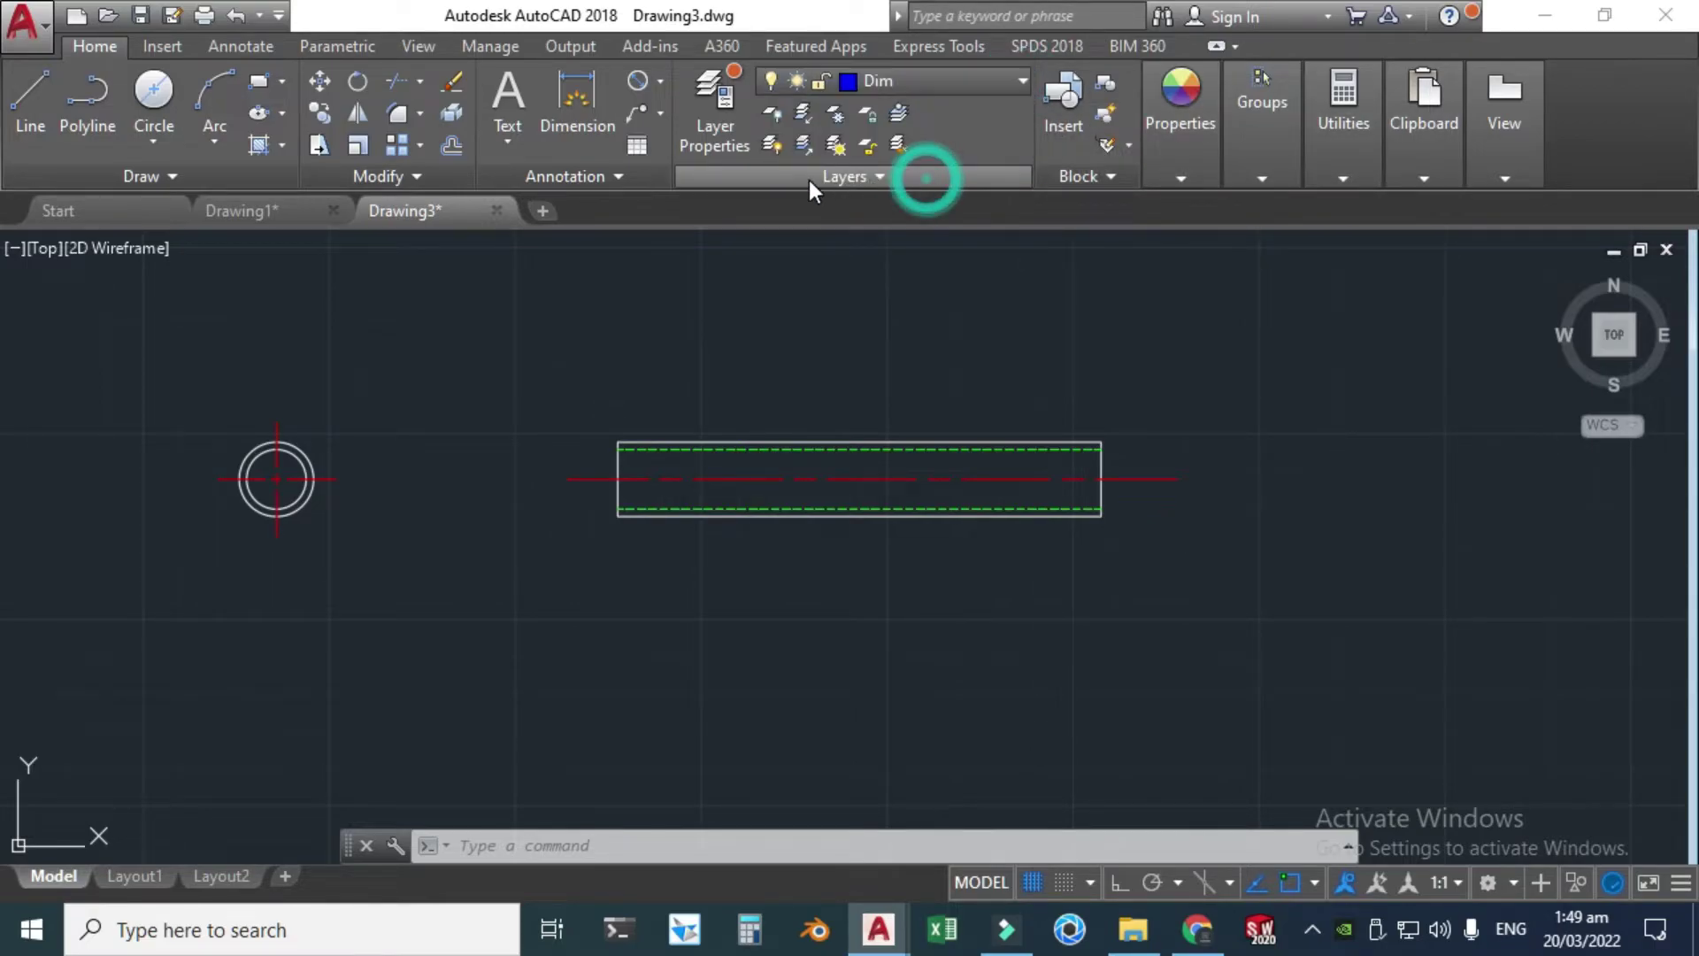
- Dimension the side view's overall length between the rectangle's lower corners, placing the dimension line below it
left_click(664, 82)
left_click(676, 130)
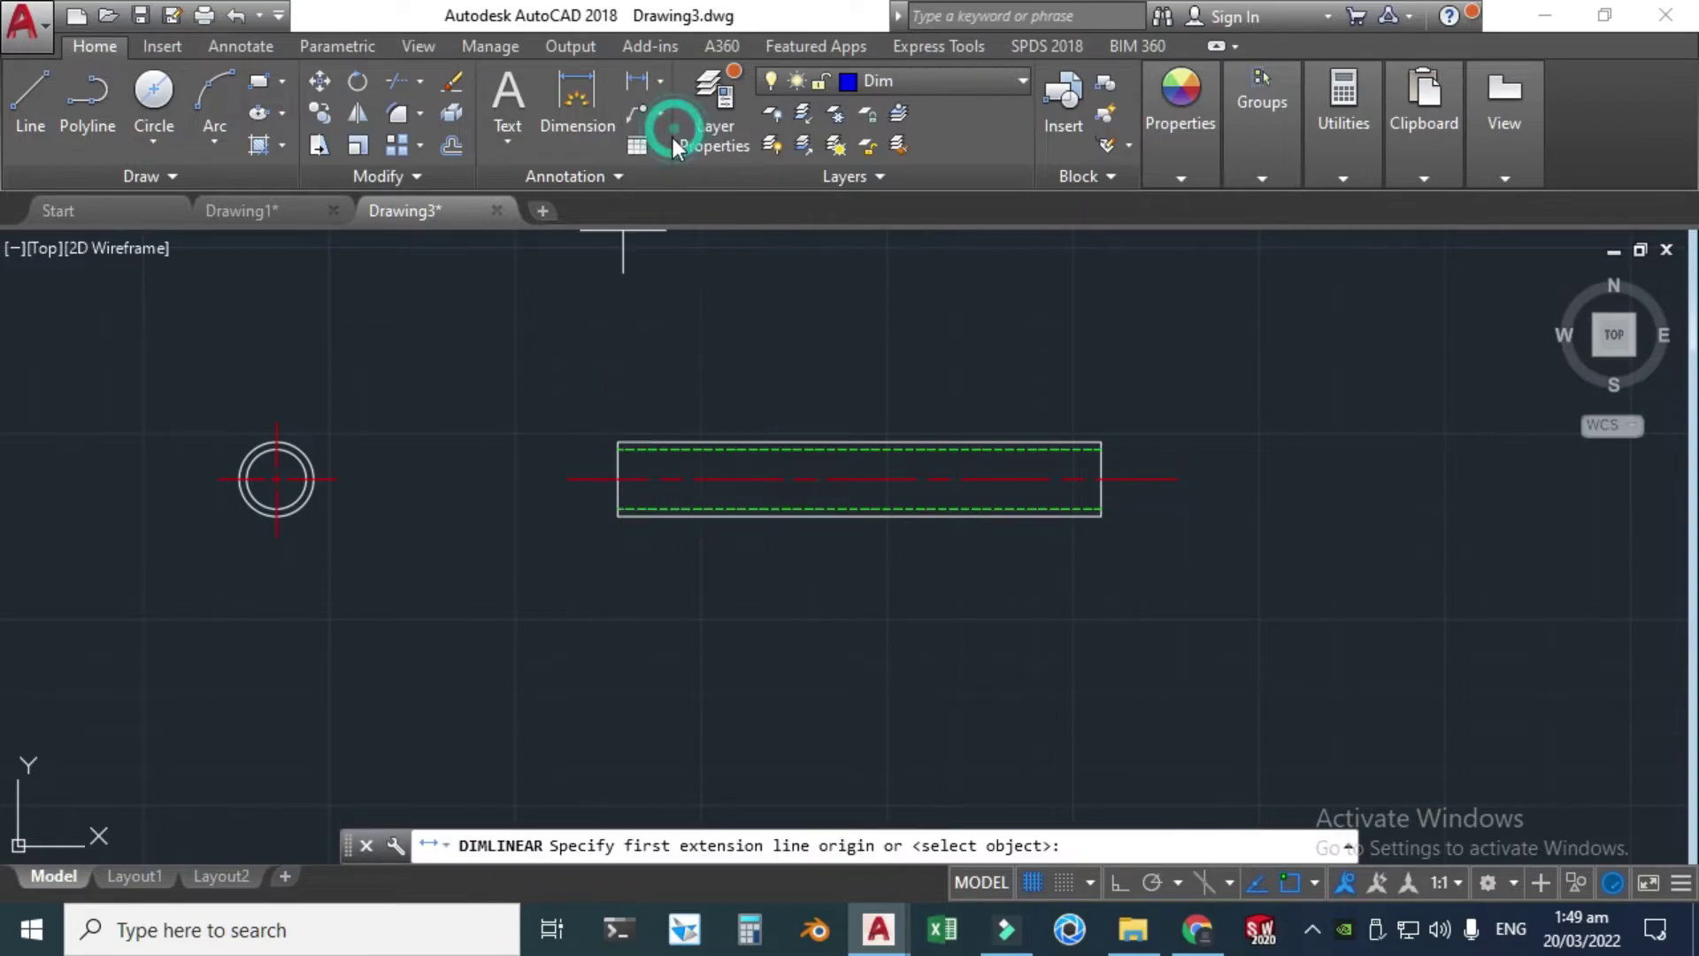
left_click(577, 97)
scroll(675, 505, "up", 6)
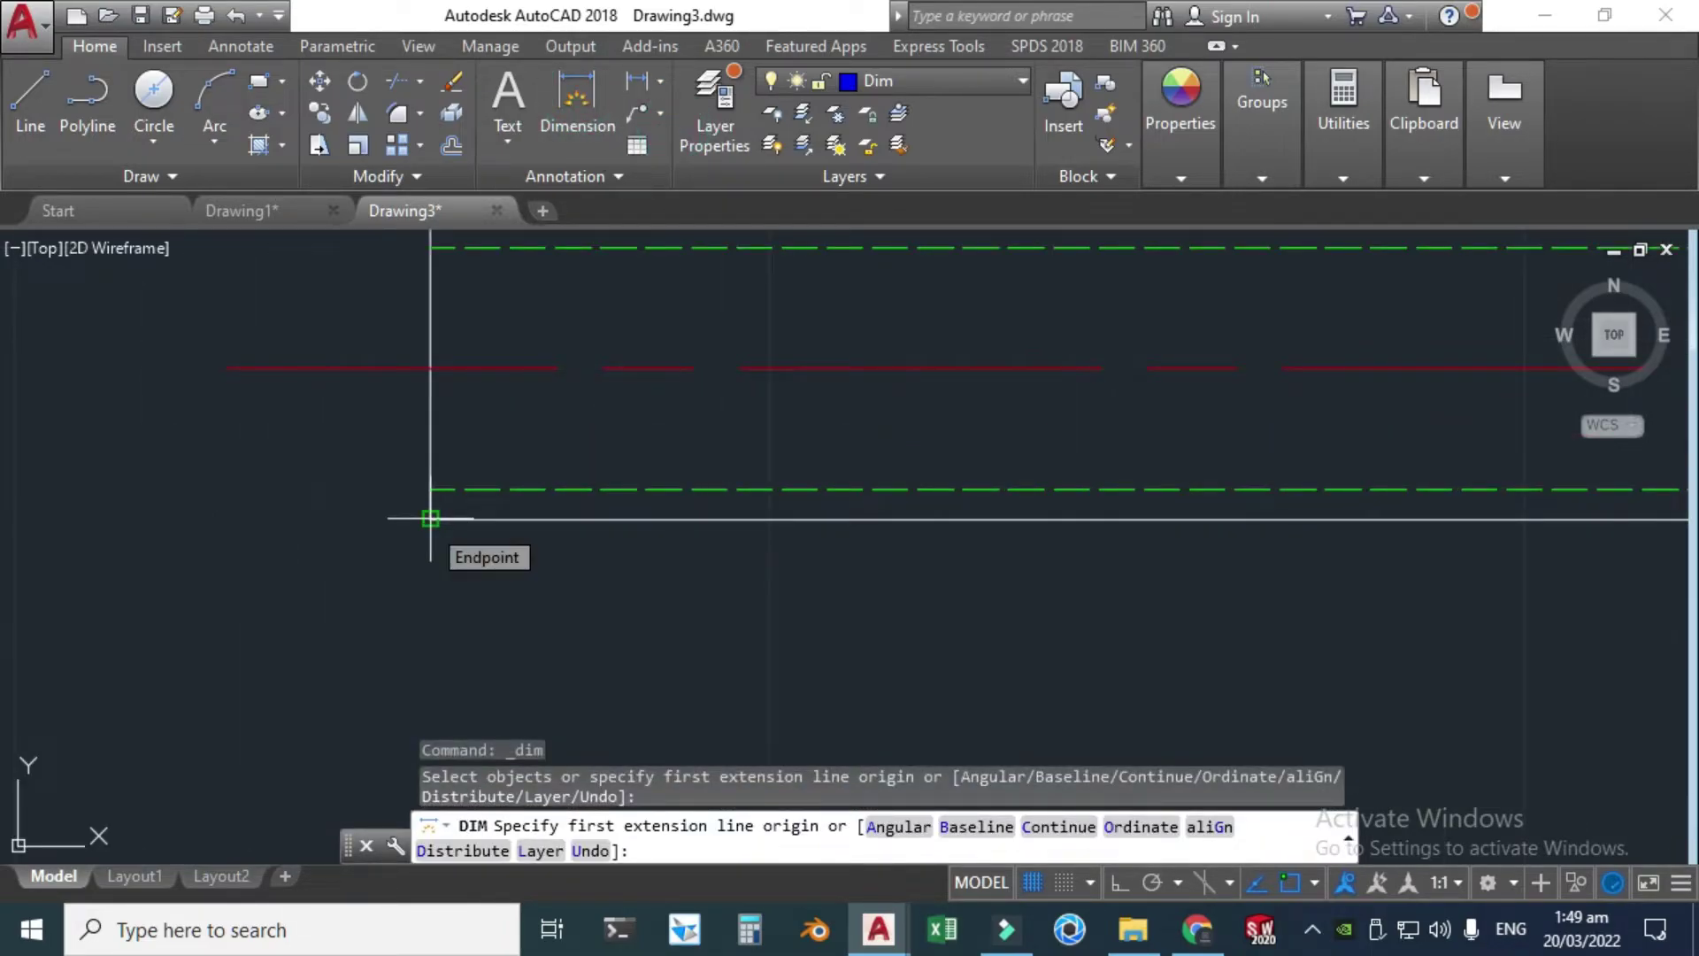
left_click(430, 518)
scroll(430, 519, "down", 3)
scroll(1204, 522, "up", 3)
left_click(1207, 523)
scroll(1207, 523, "down", 3)
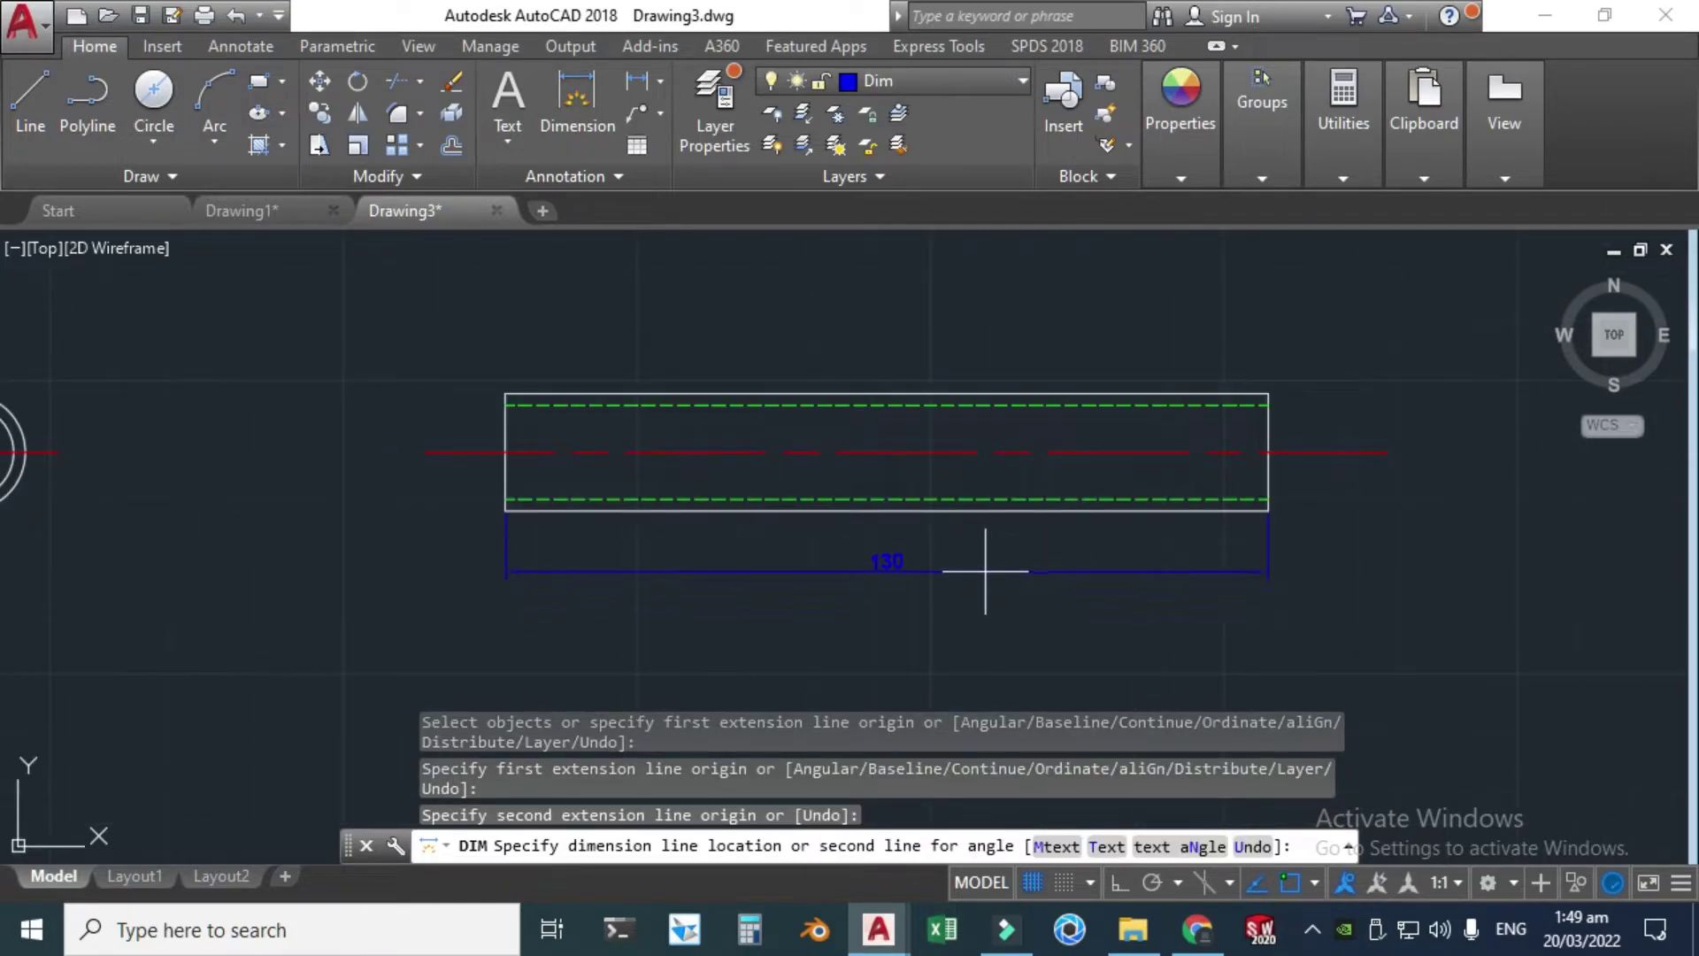
left_click(954, 579)
key("Escape")
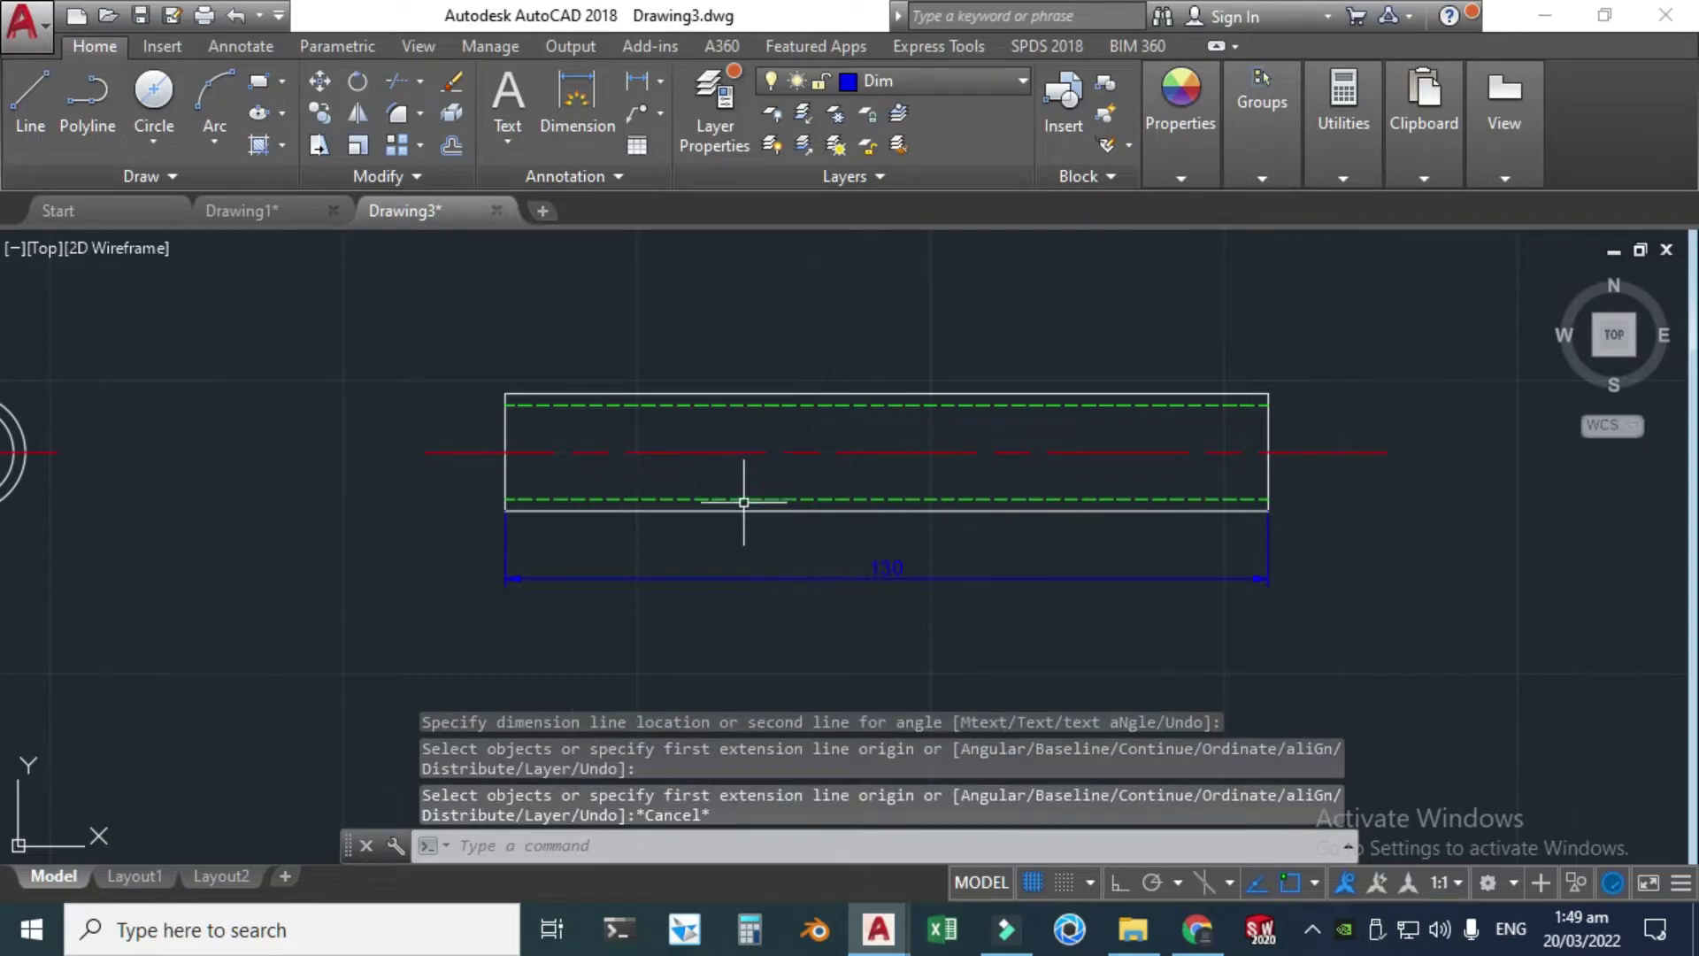
- Review the text settings of the ISO-25 dimension style, and leave the dimension style manager without saving anything
left_click(552, 846)
type("dim")
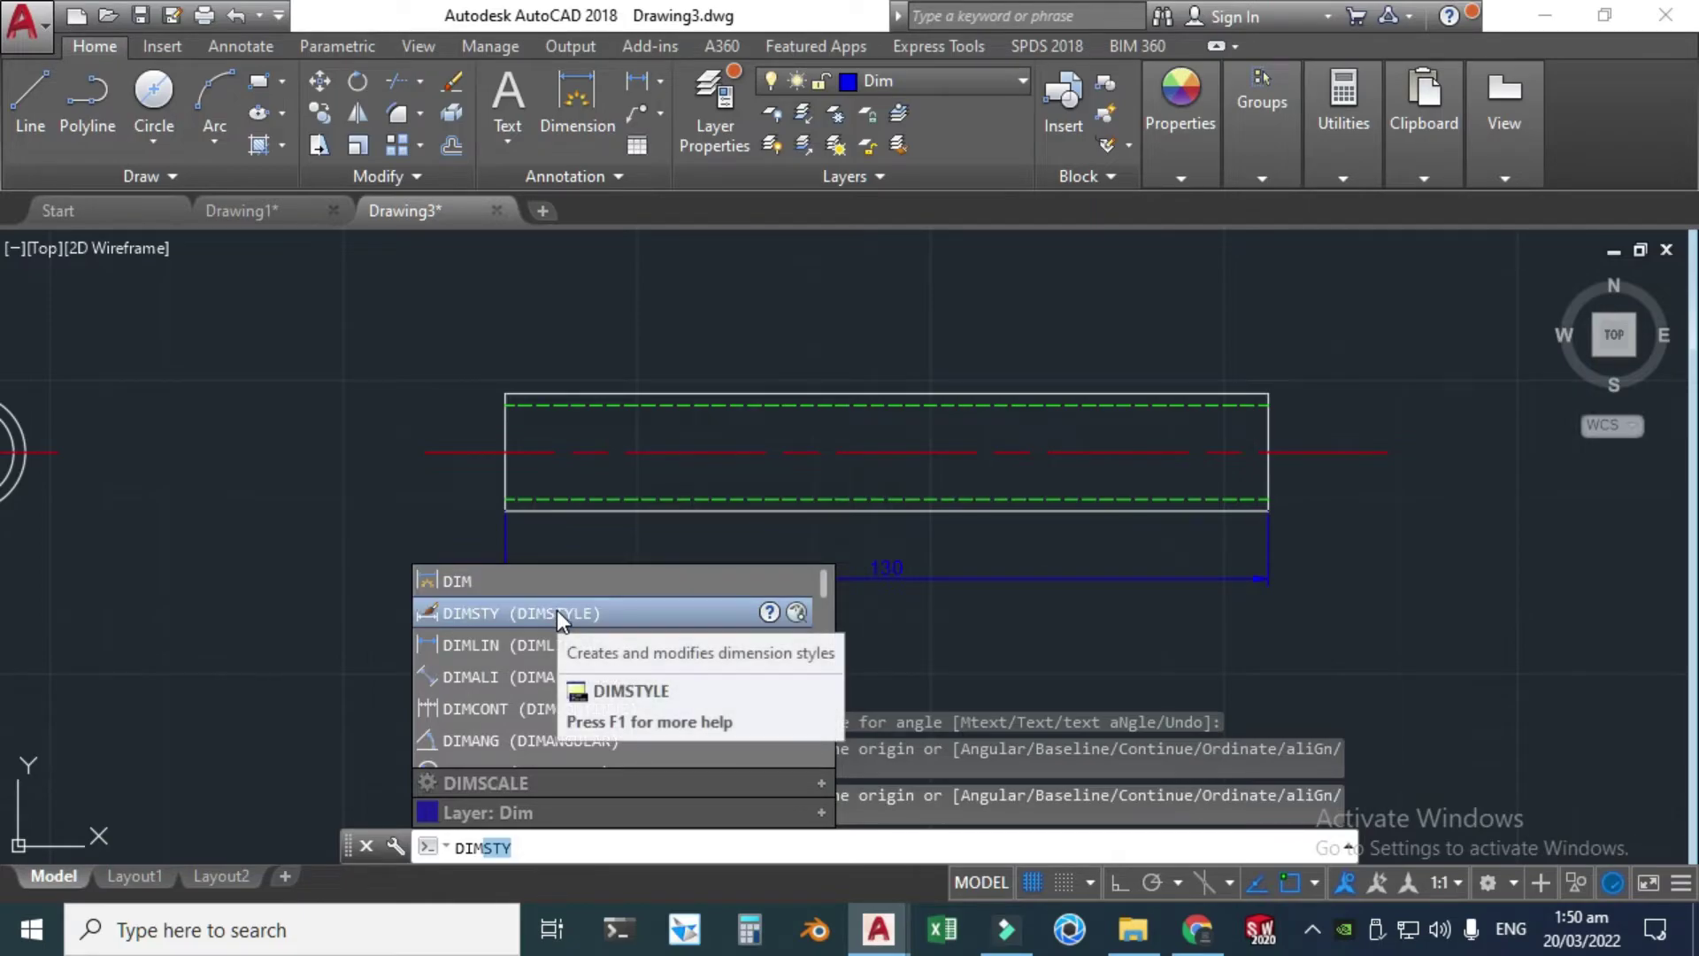
left_click(556, 611)
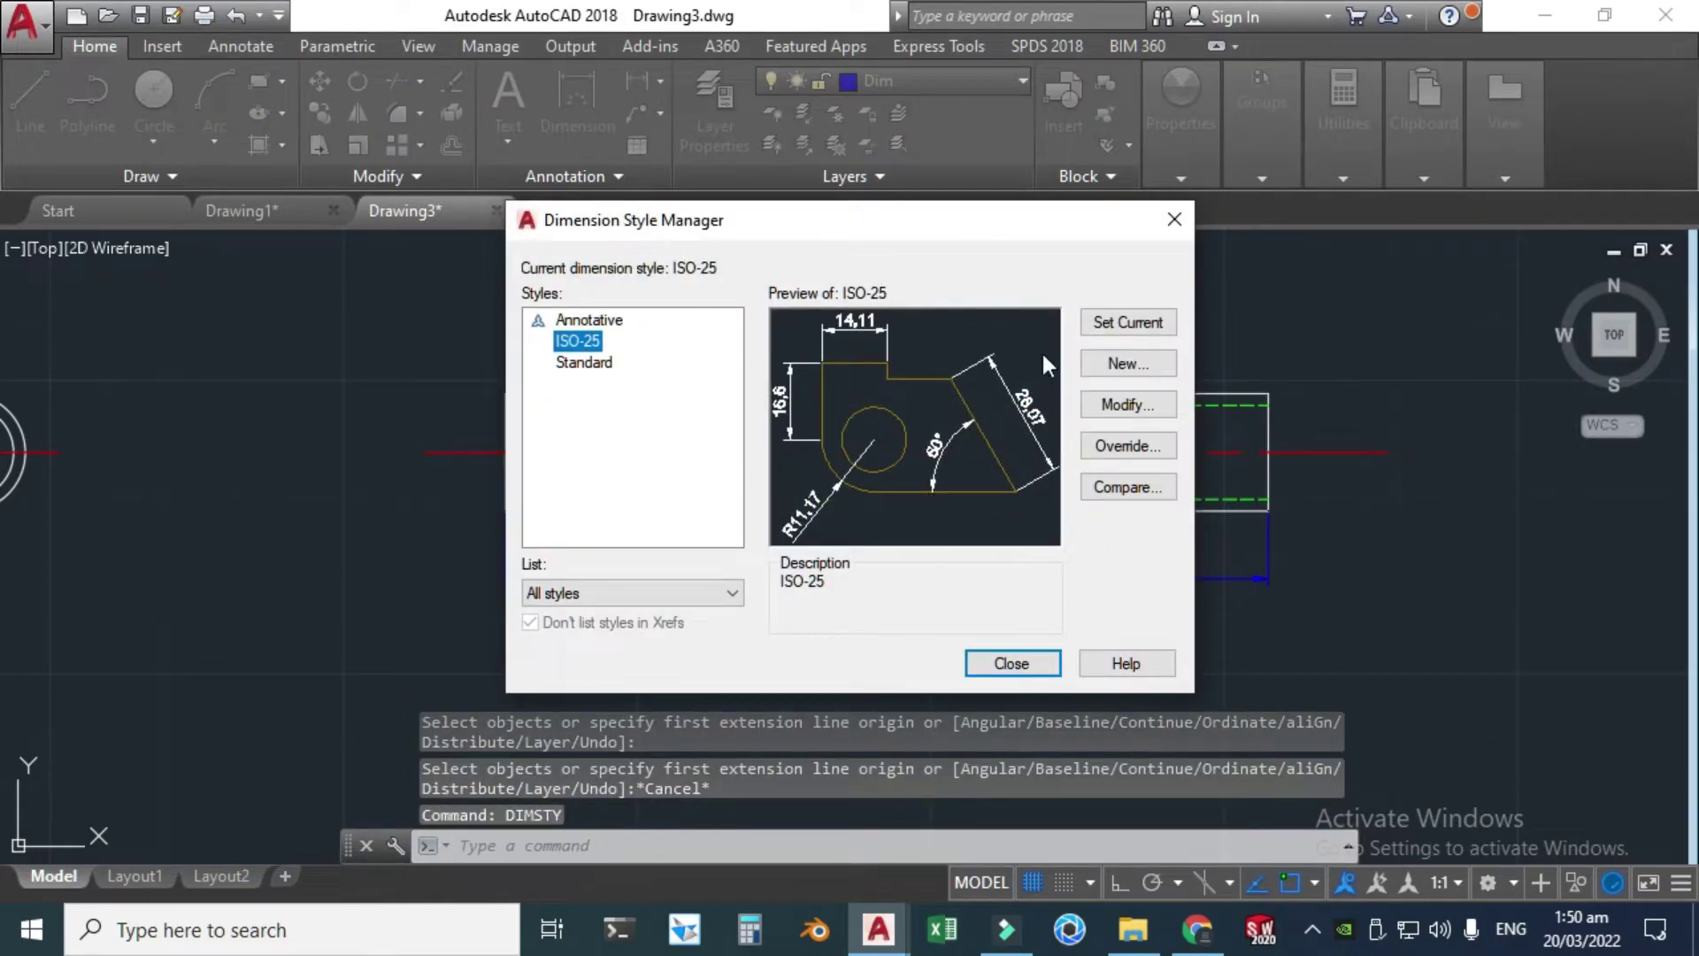
left_click(1101, 406)
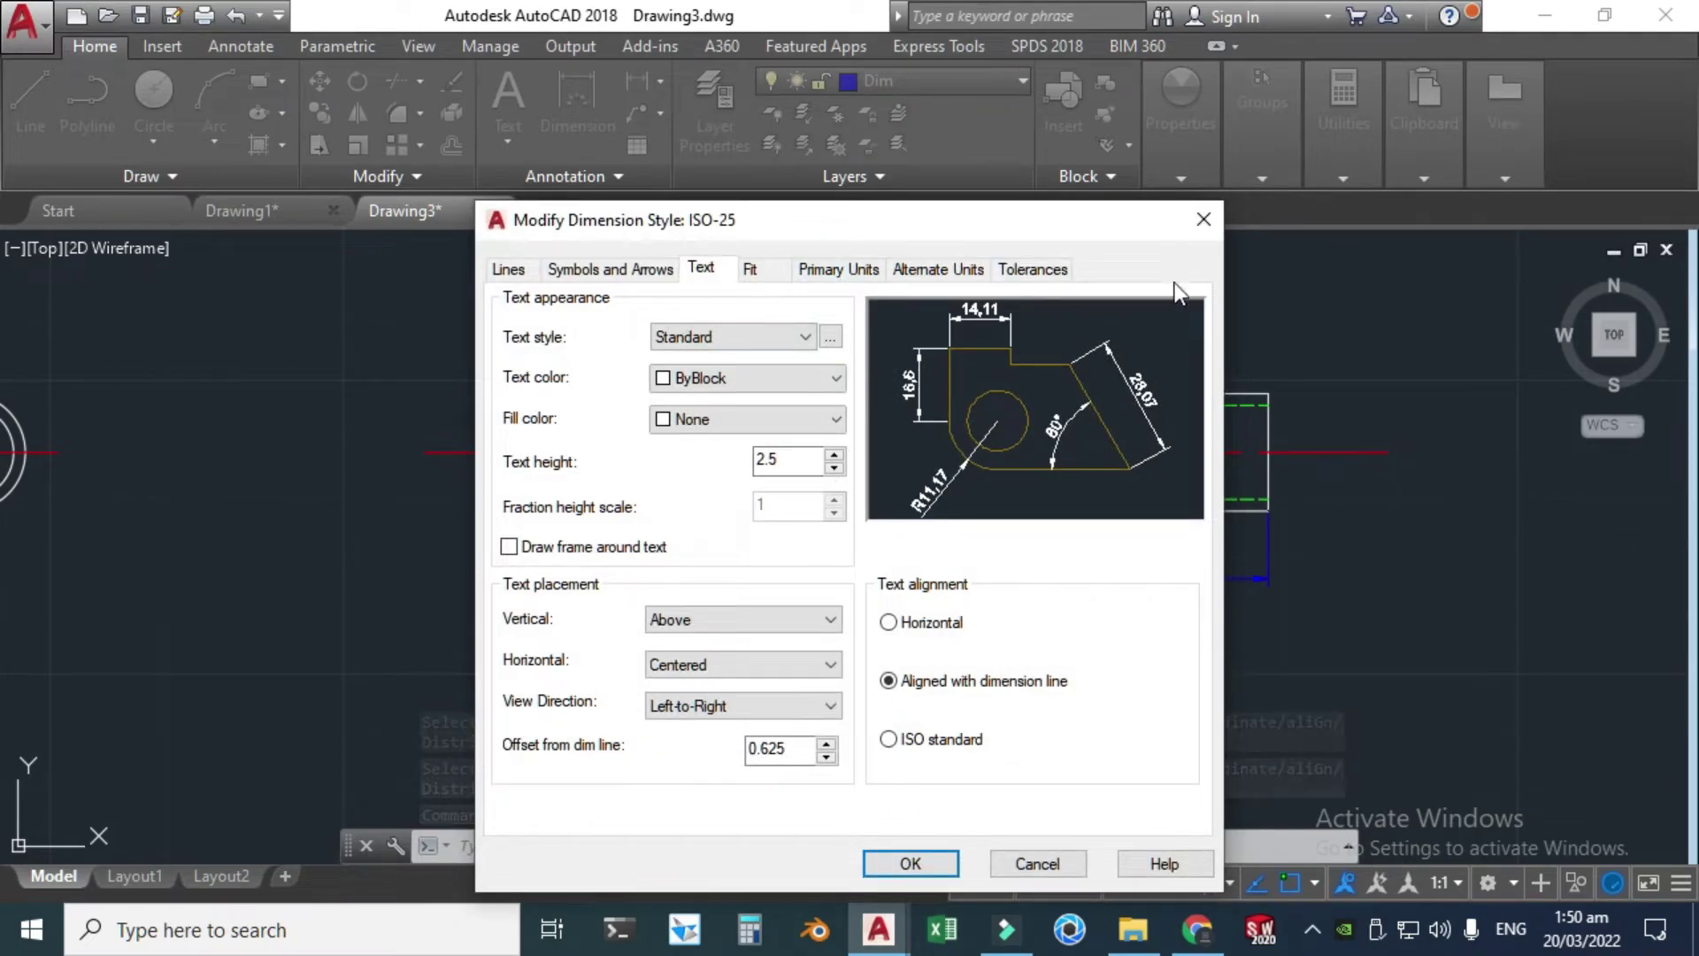
left_click(1037, 852)
left_click(1012, 663)
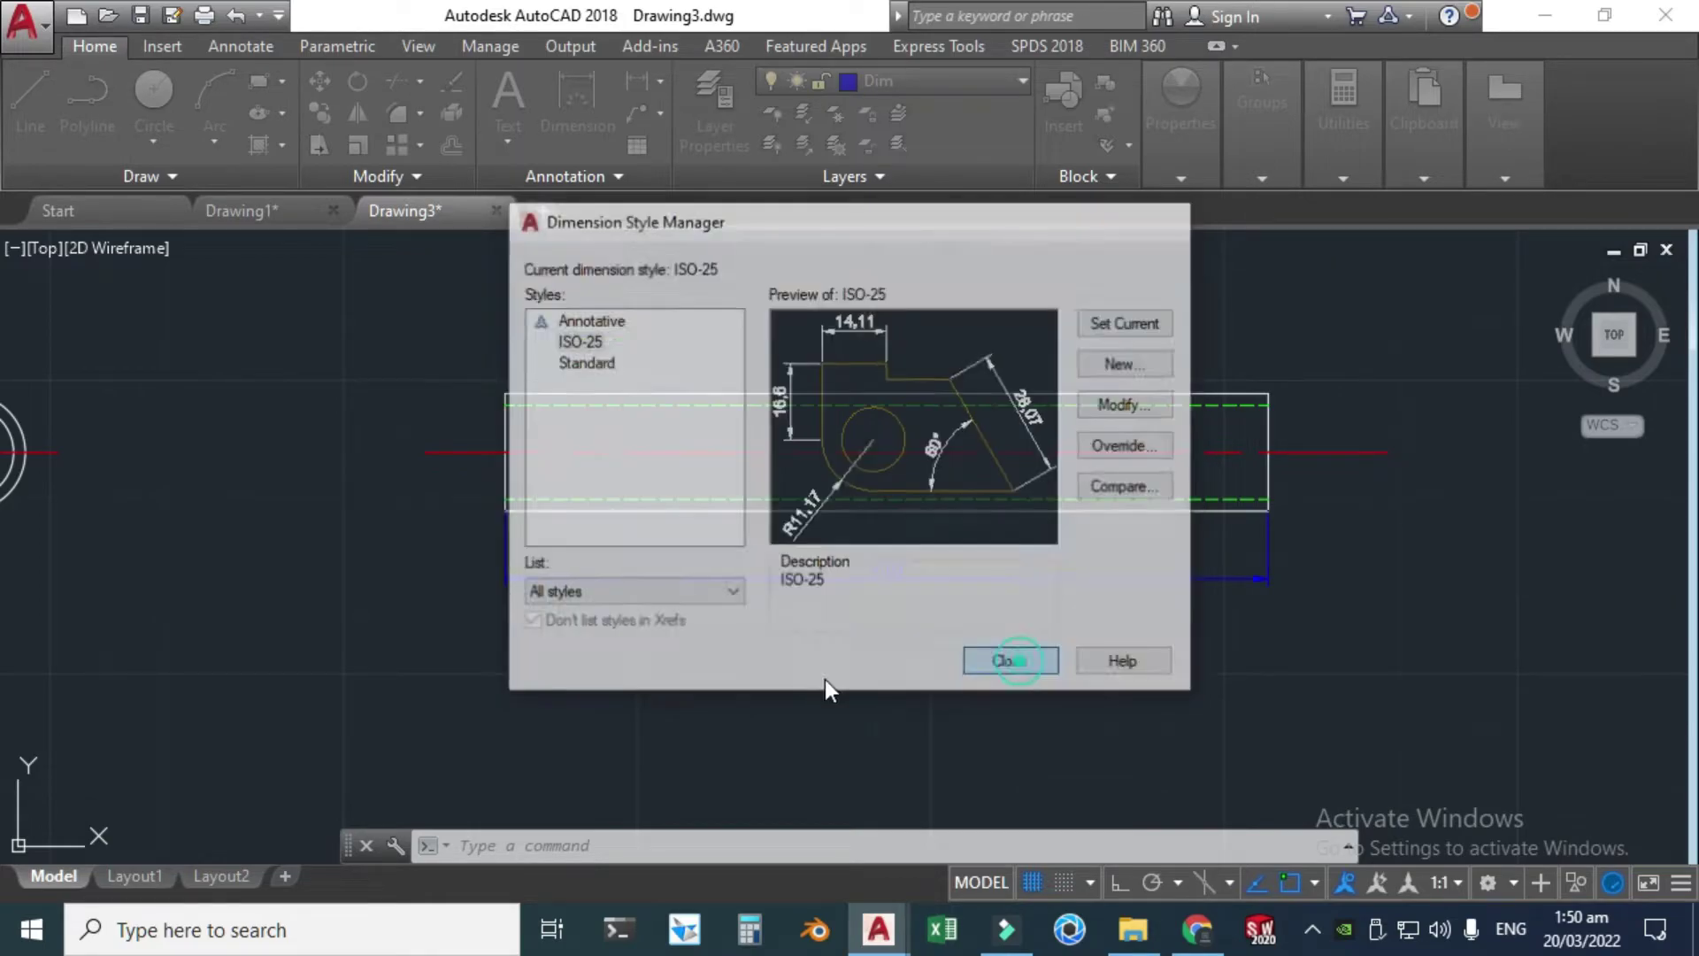
- Dimension the diameter of the end view's outer circle, placing the text outside the circle, above and to its right
scroll(507, 609, "up", 3)
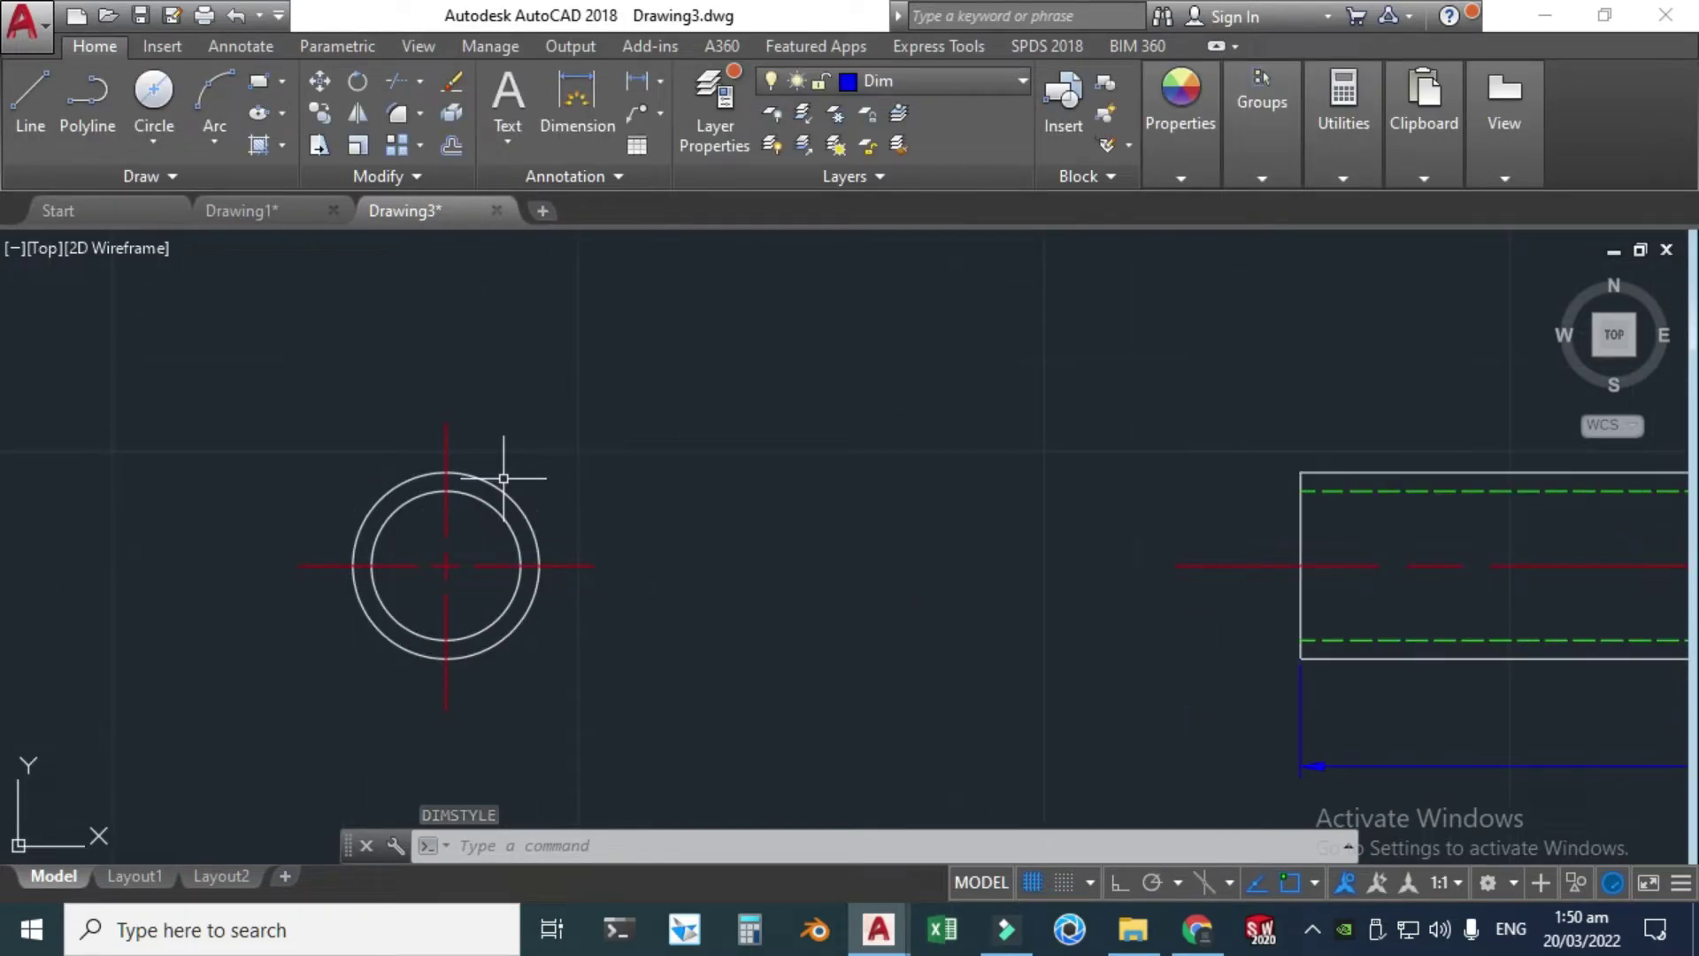
left_click(660, 82)
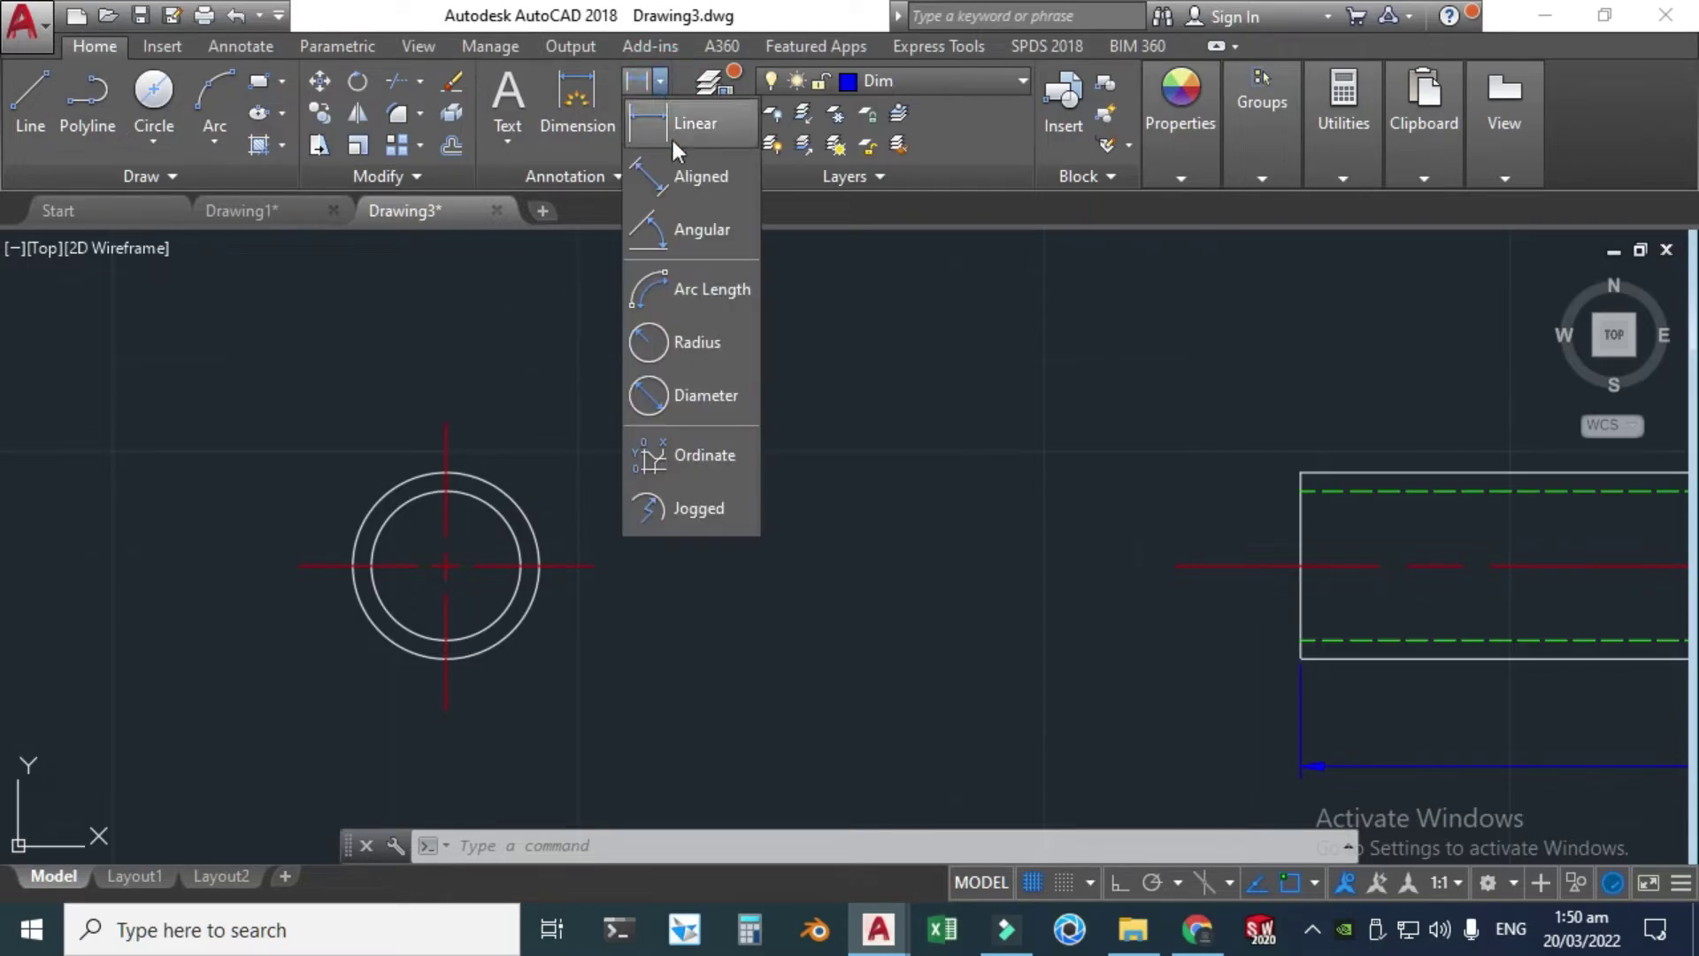
left_click(713, 399)
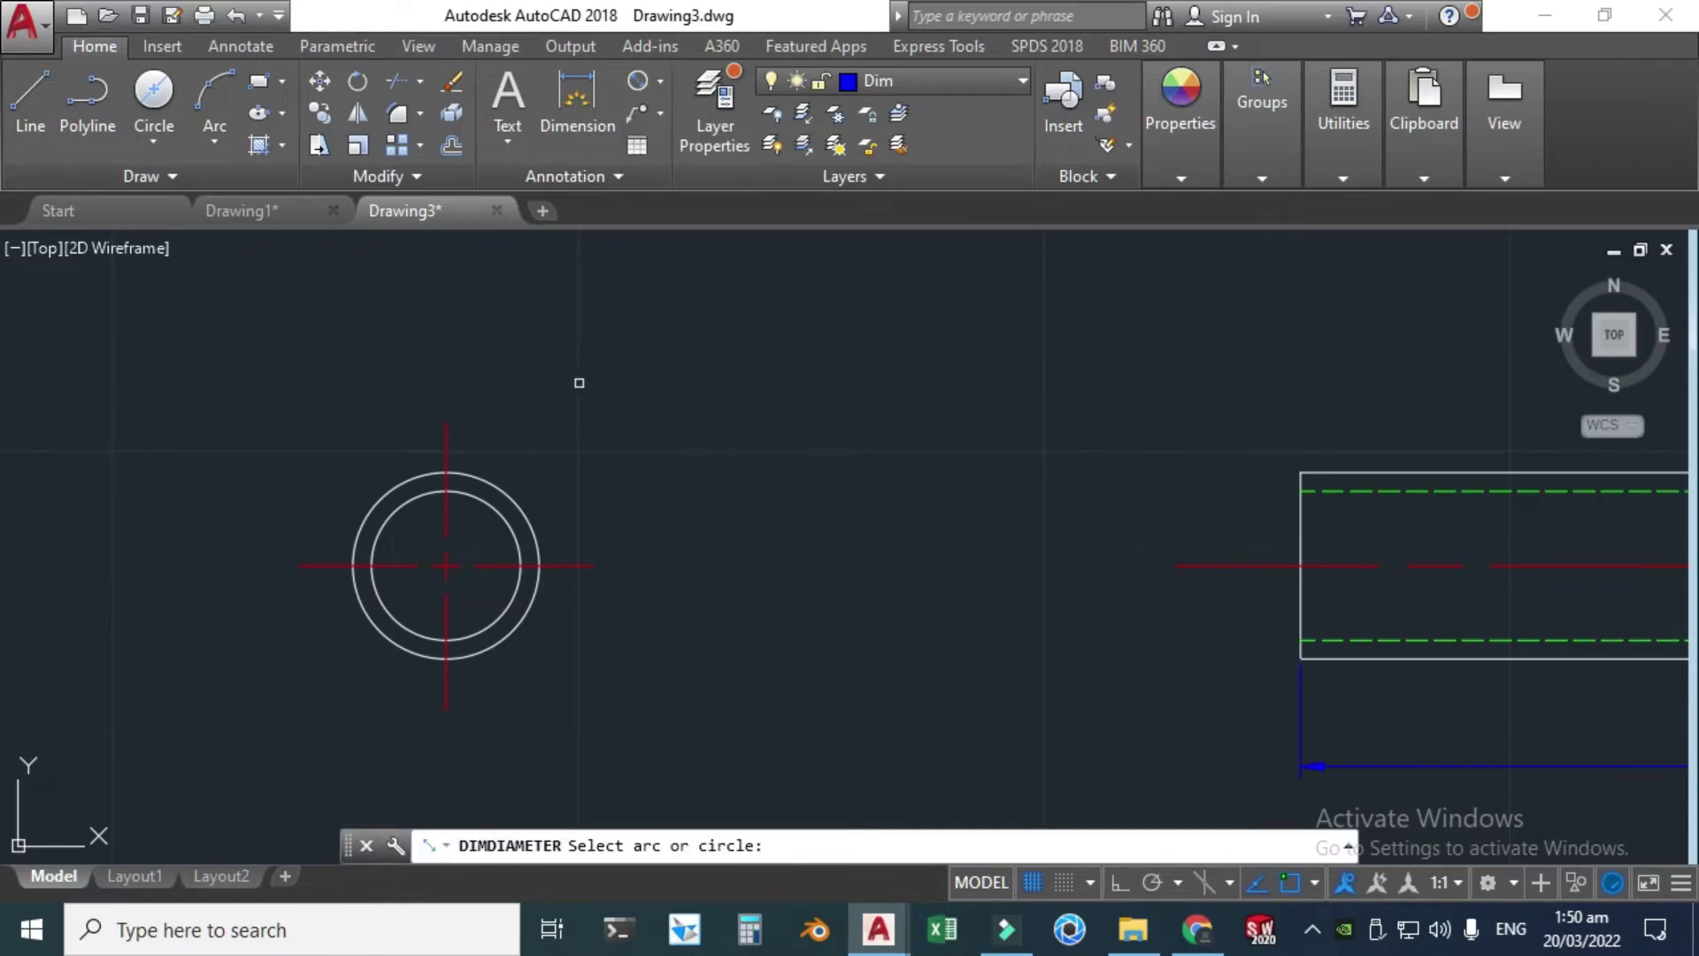
left_click(559, 113)
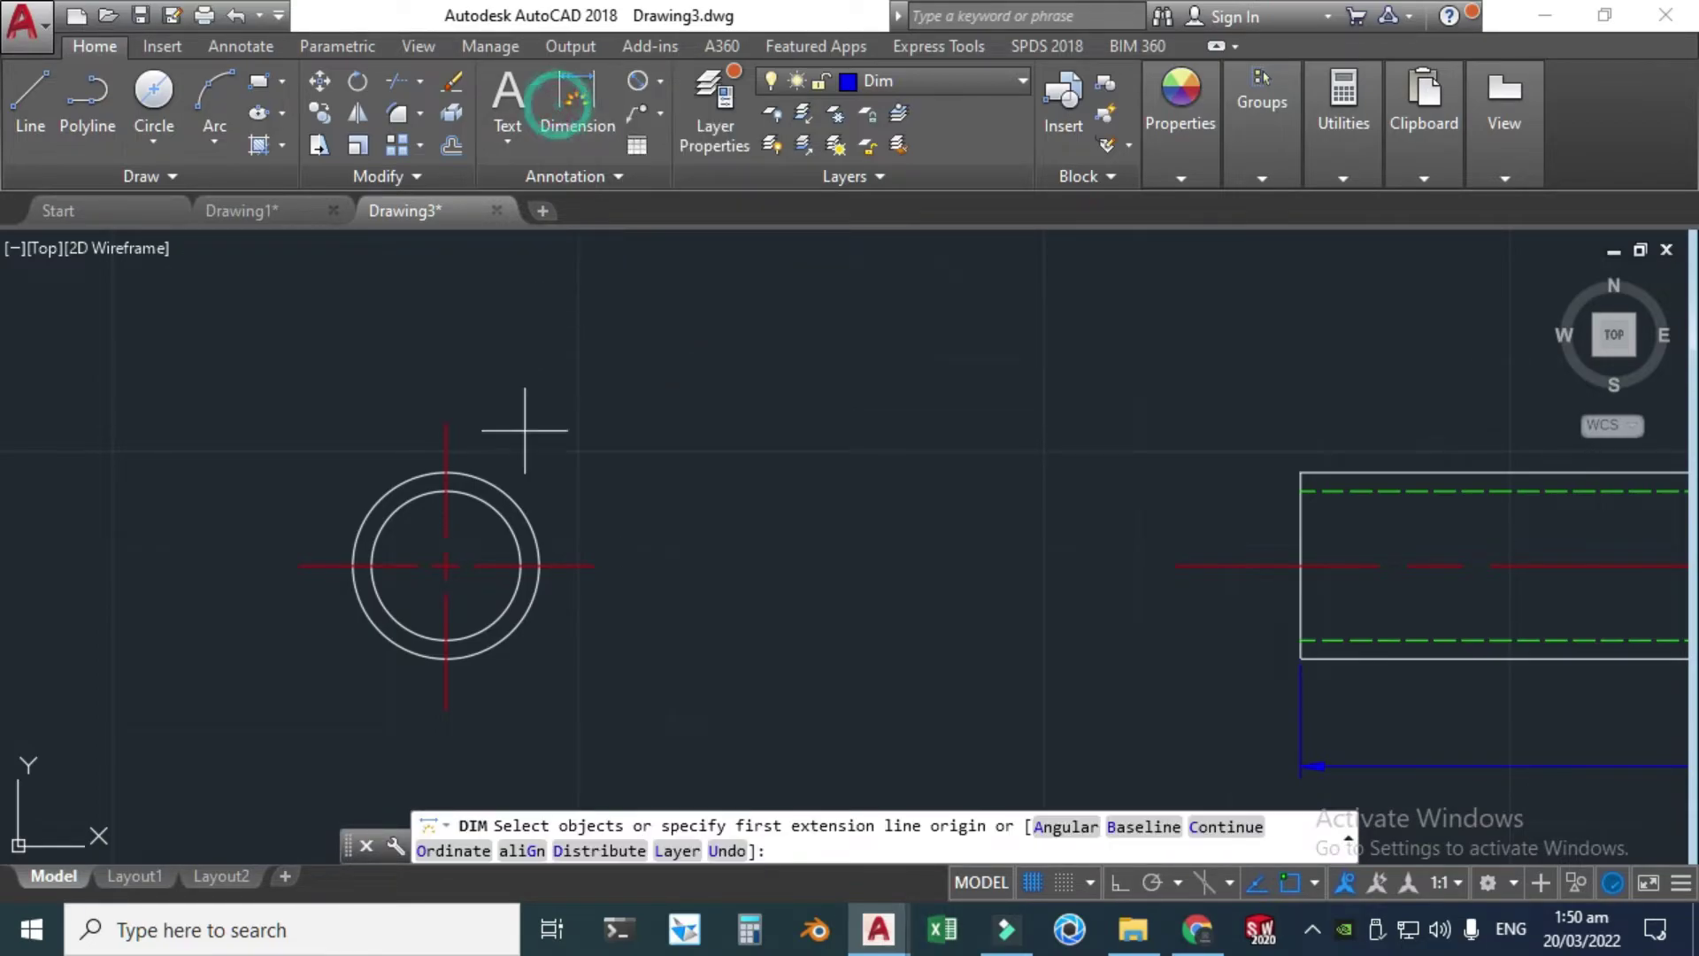
left_click(506, 493)
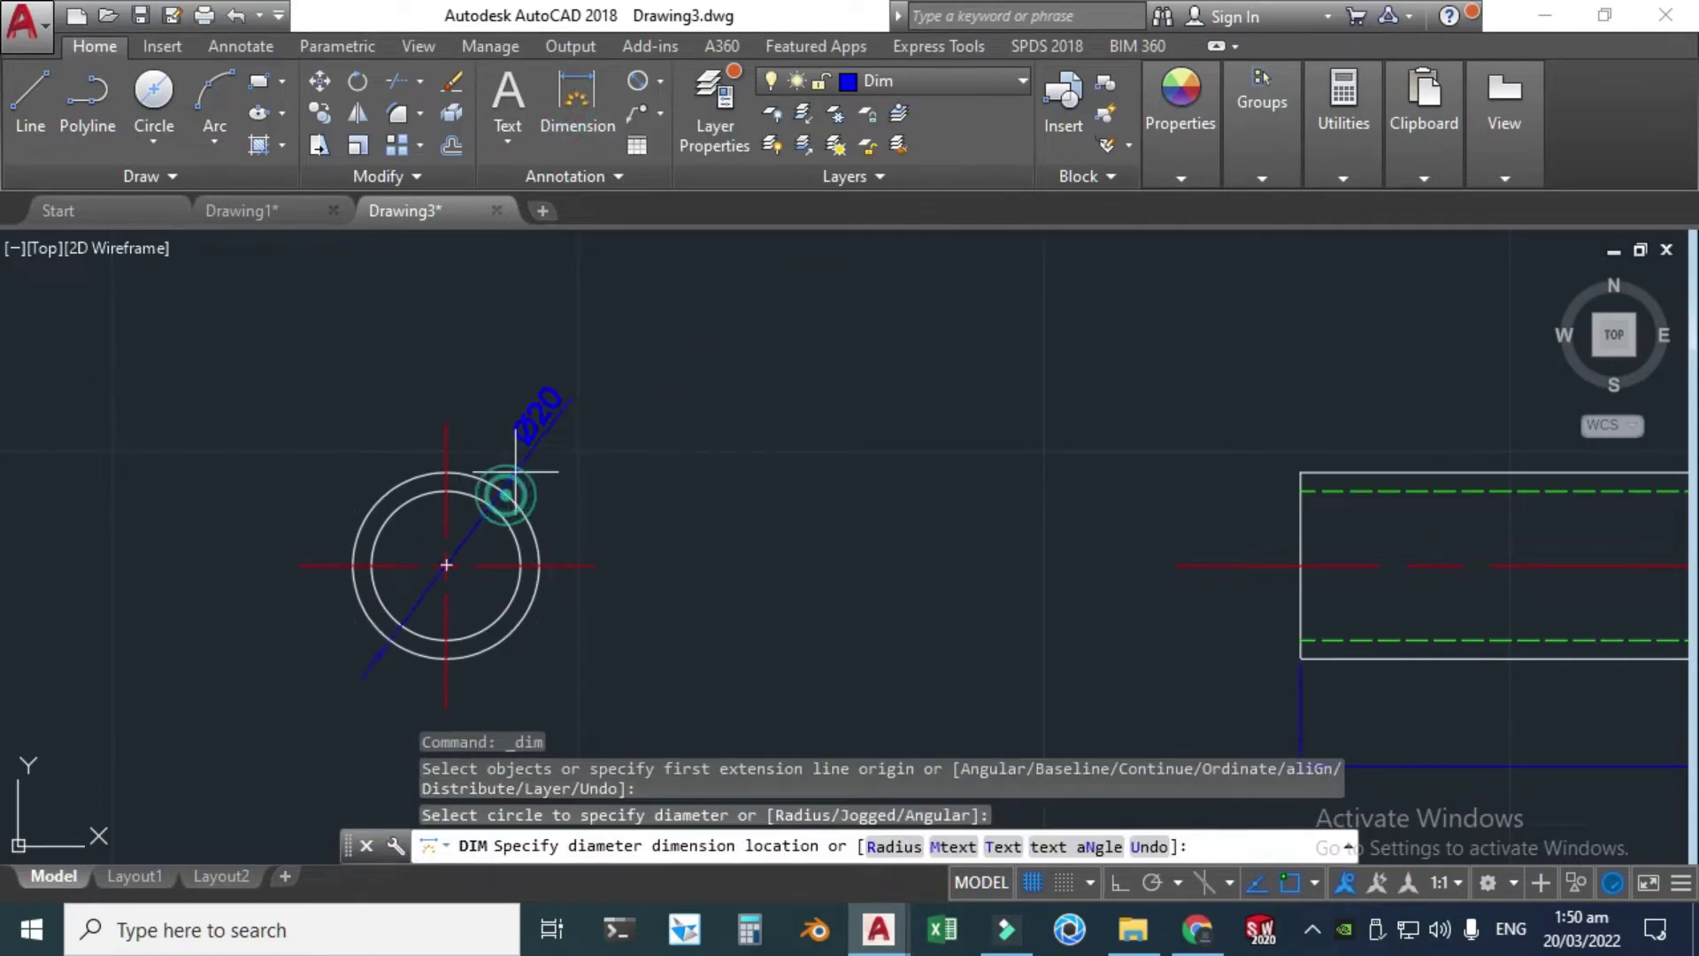
left_click(642, 398)
key("Escape")
scroll(681, 434, "up", 2)
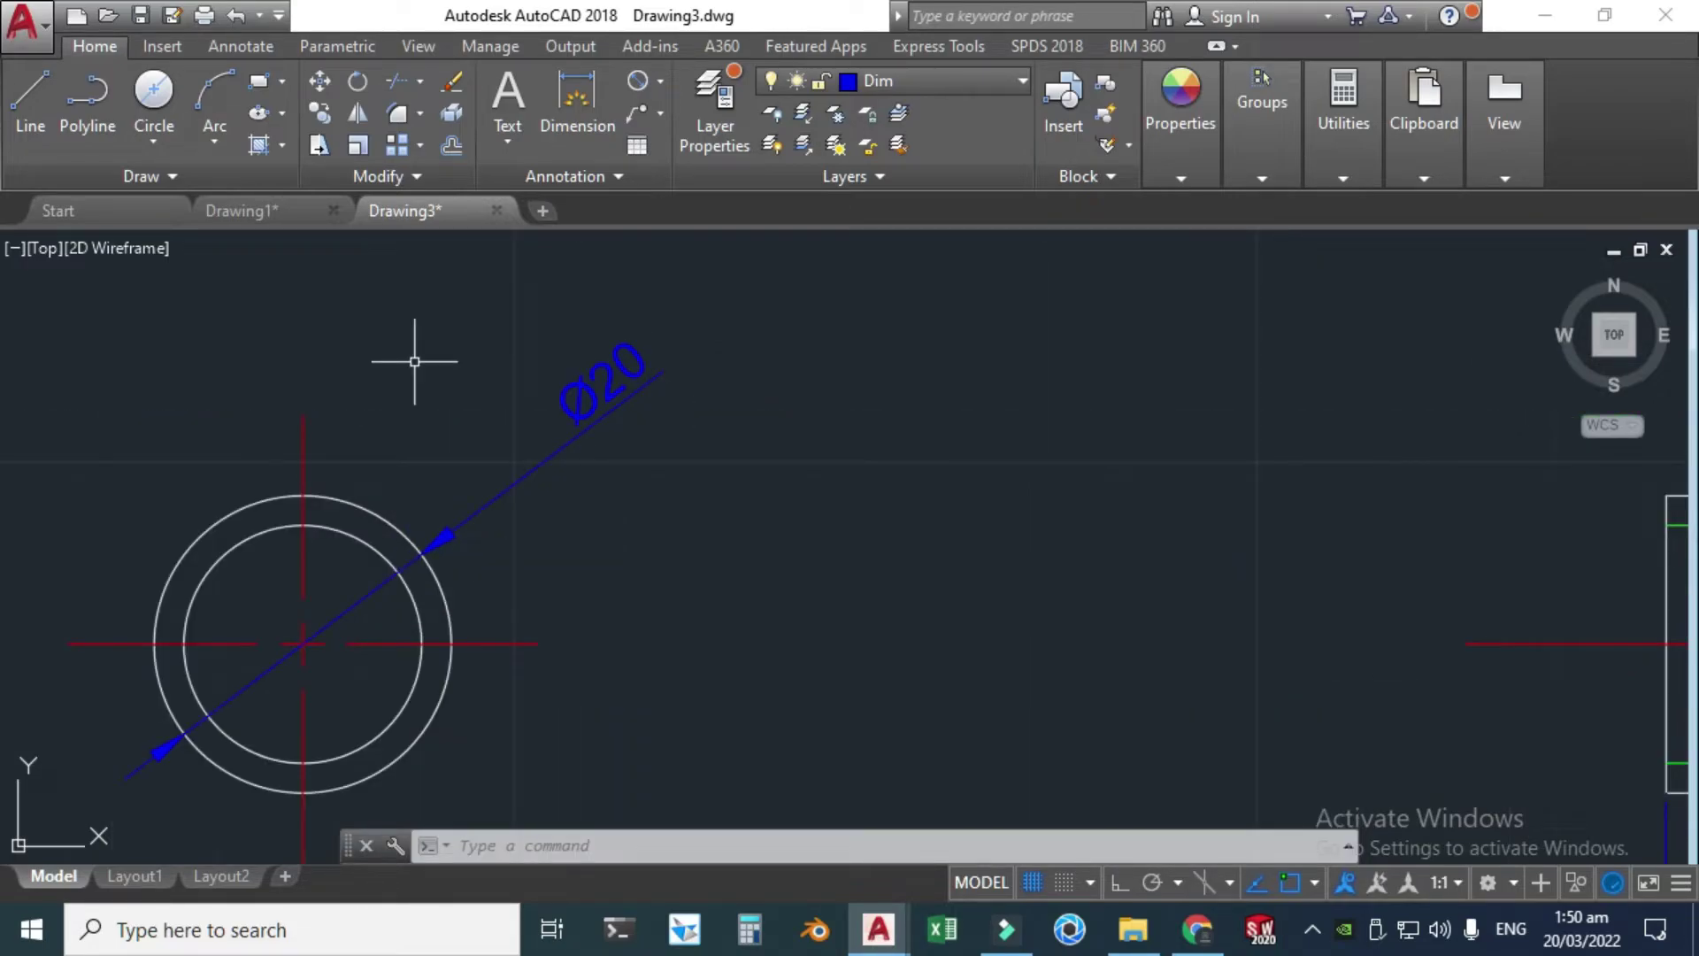
- Modify the ISO-25 dimension style so its text alignment follows the ISO standard
left_click(504, 848)
type("DIMSTY")
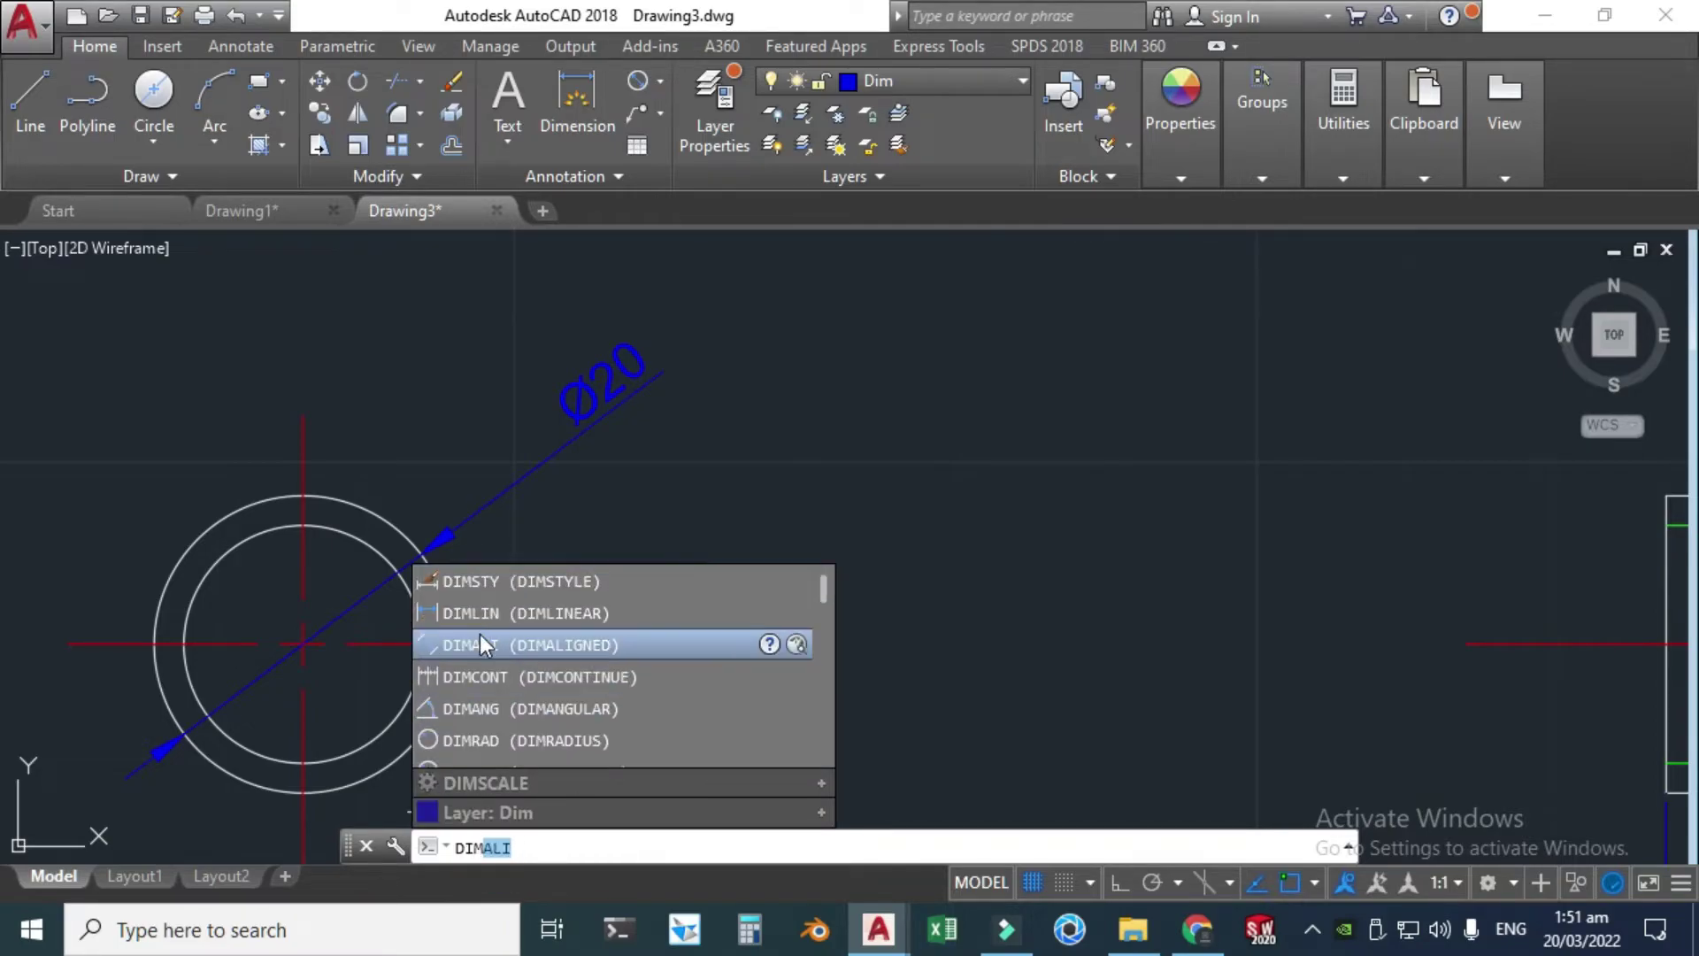
left_click(491, 581)
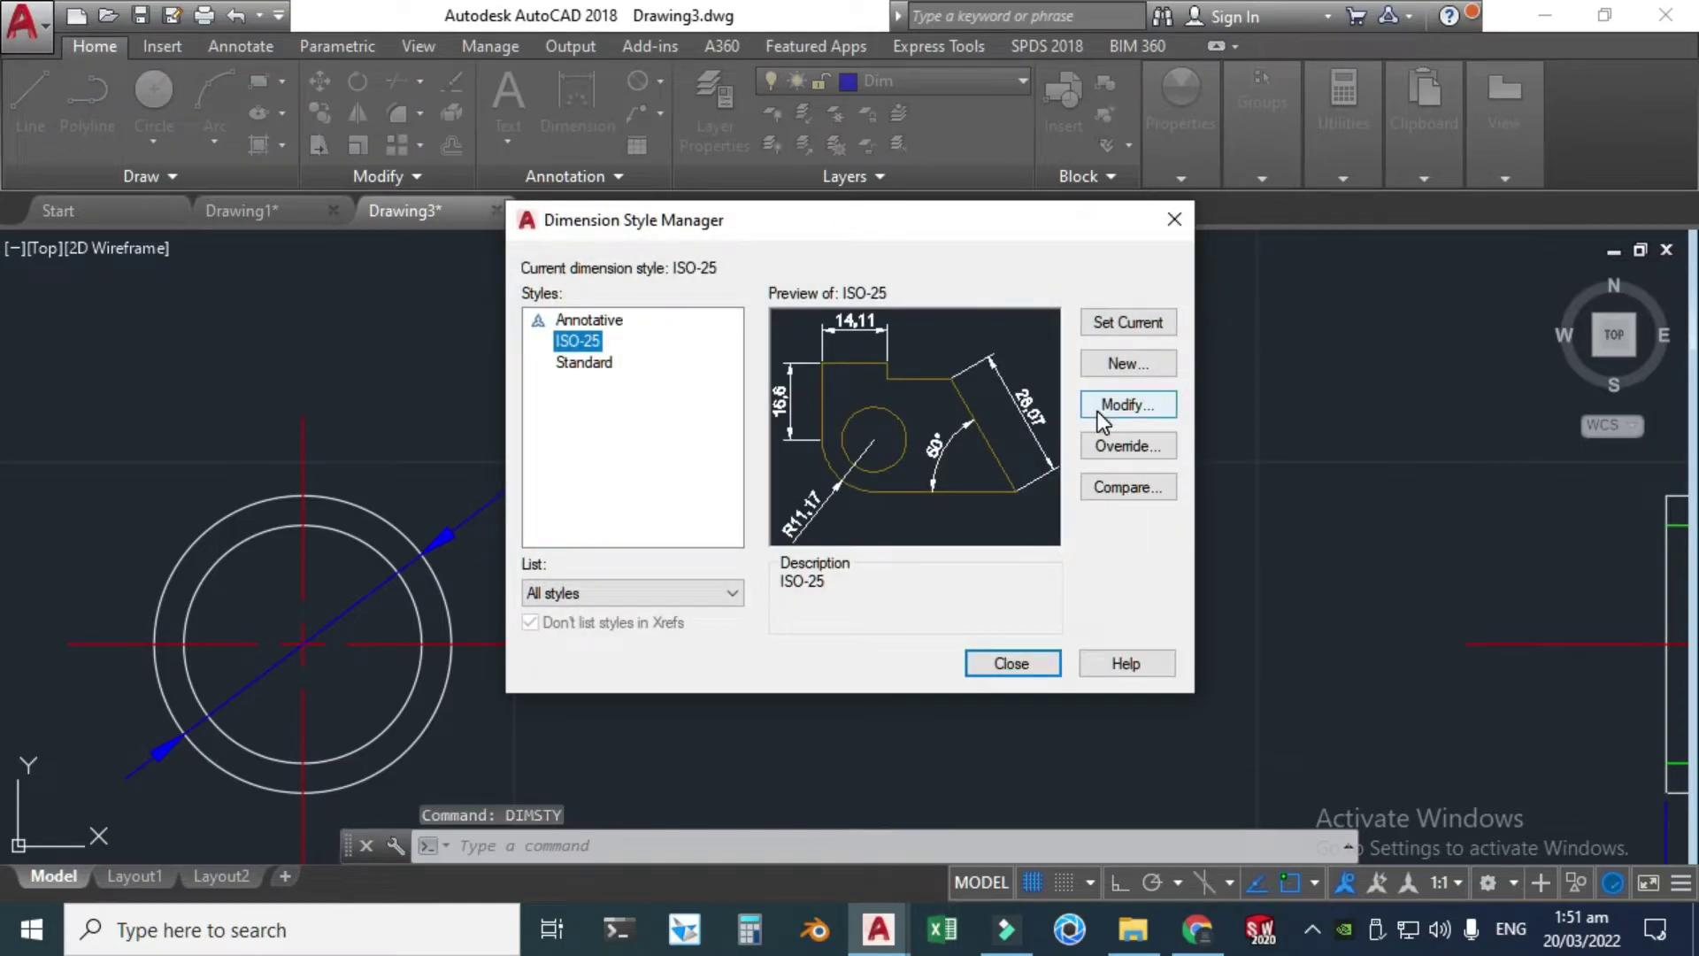
left_click(1099, 412)
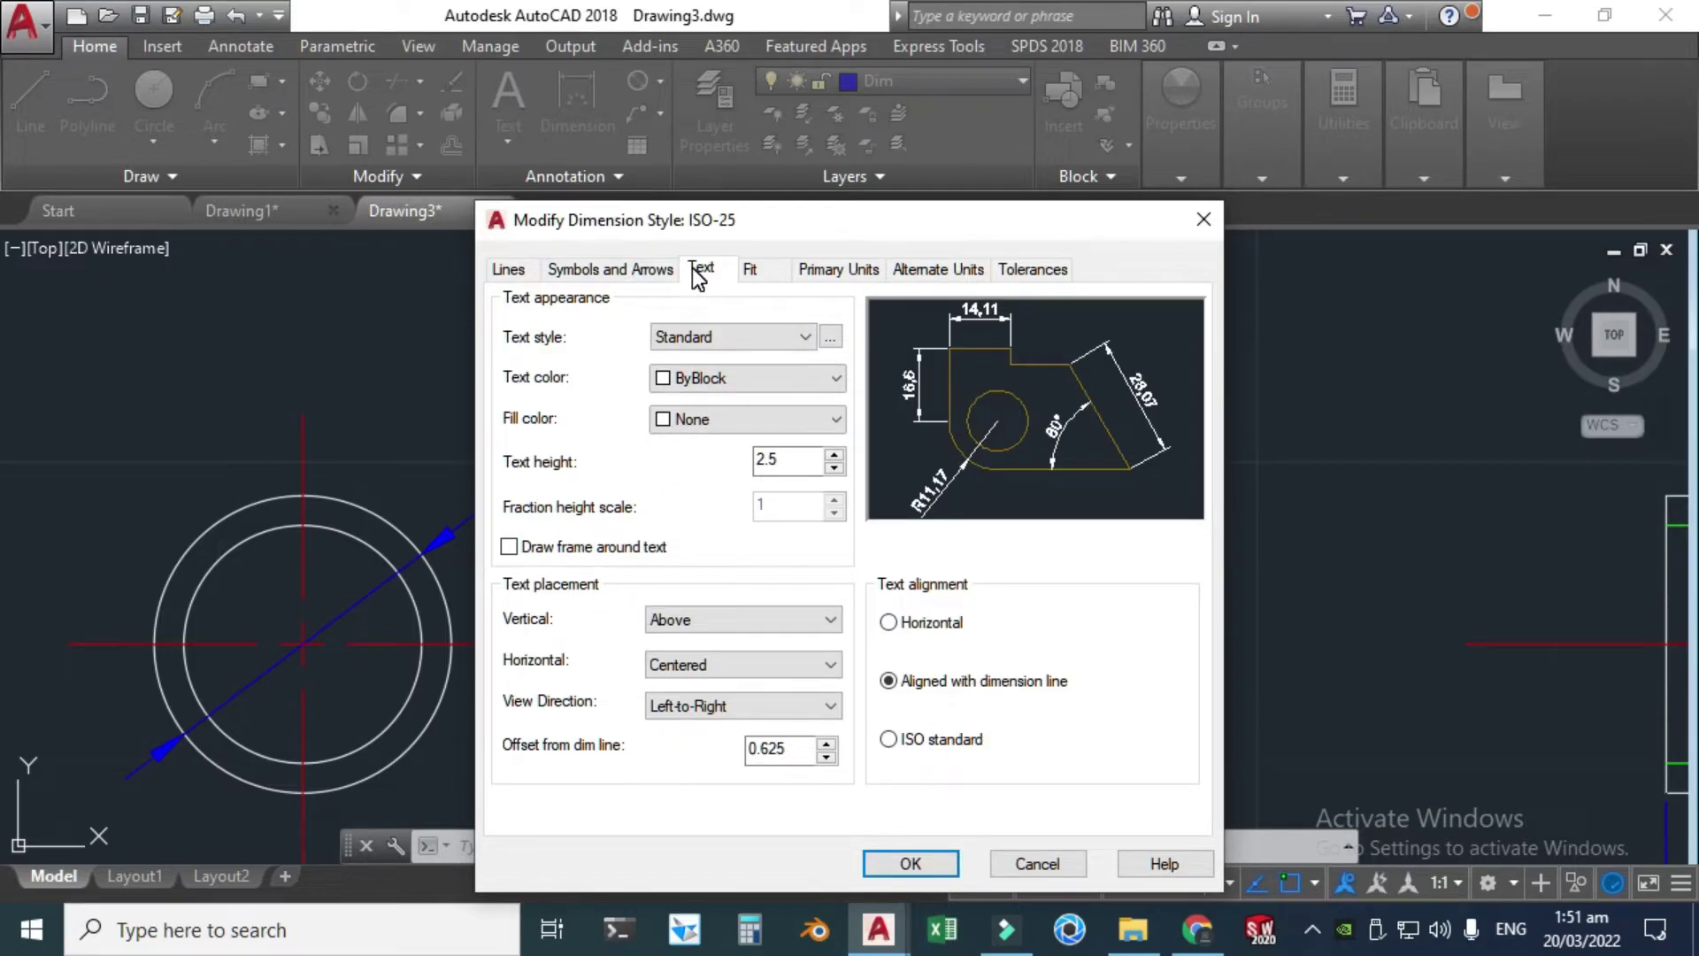
left_click(663, 270)
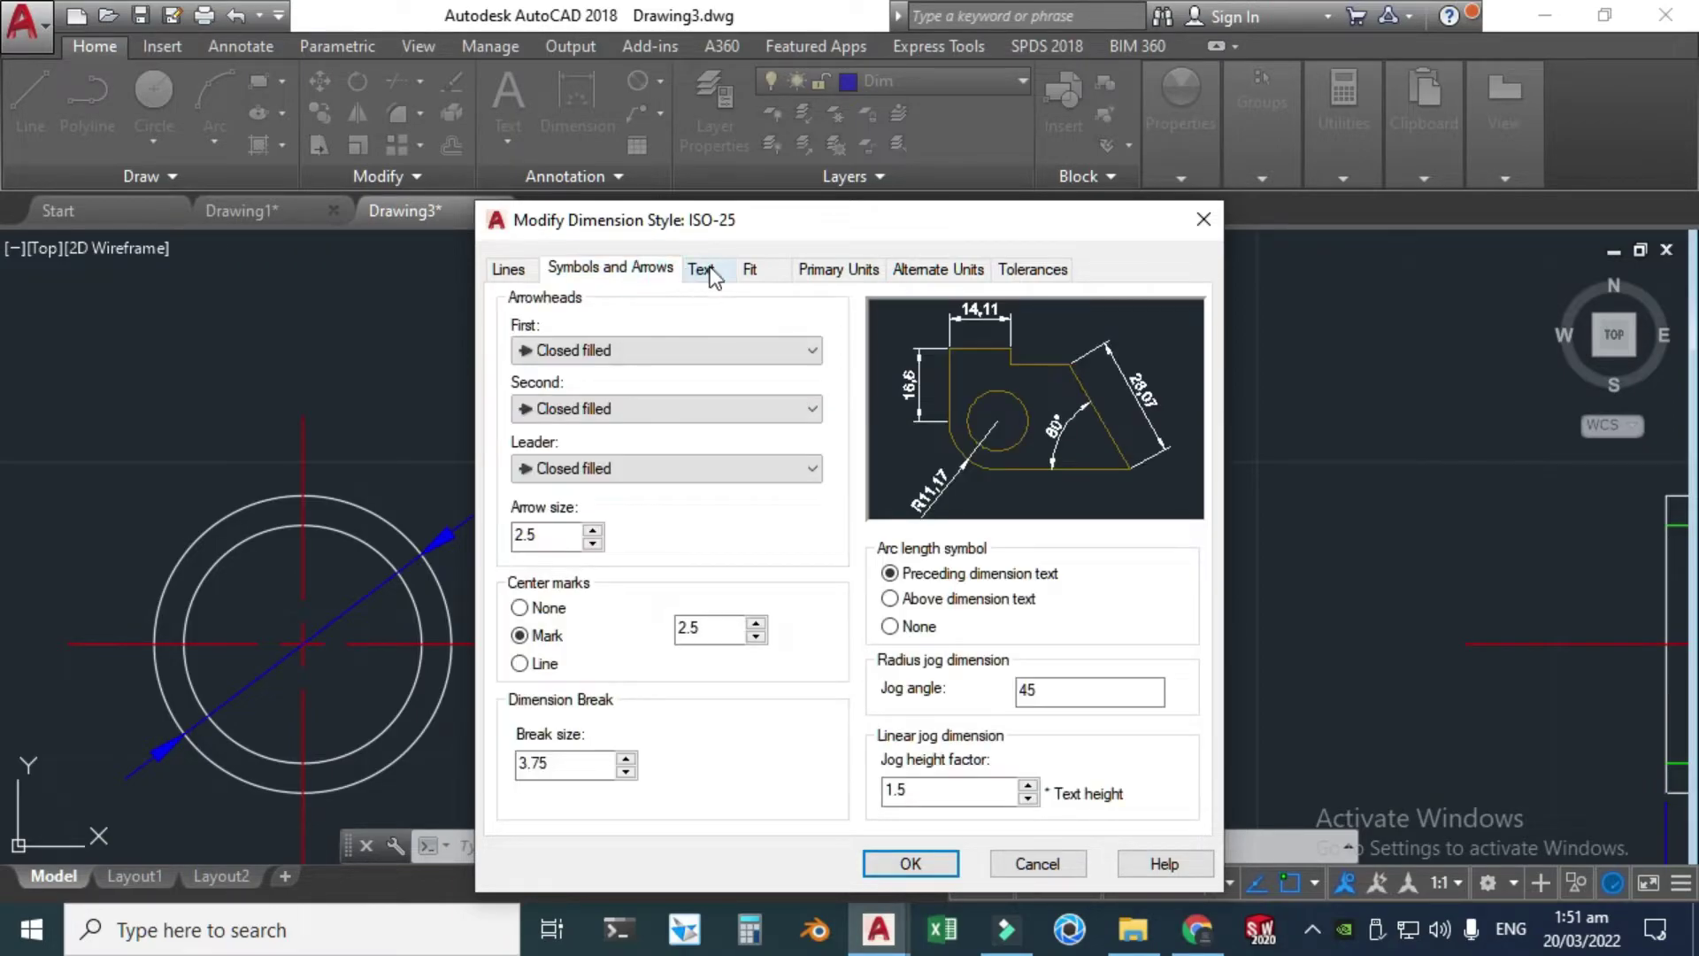
left_click(753, 269)
left_click(832, 268)
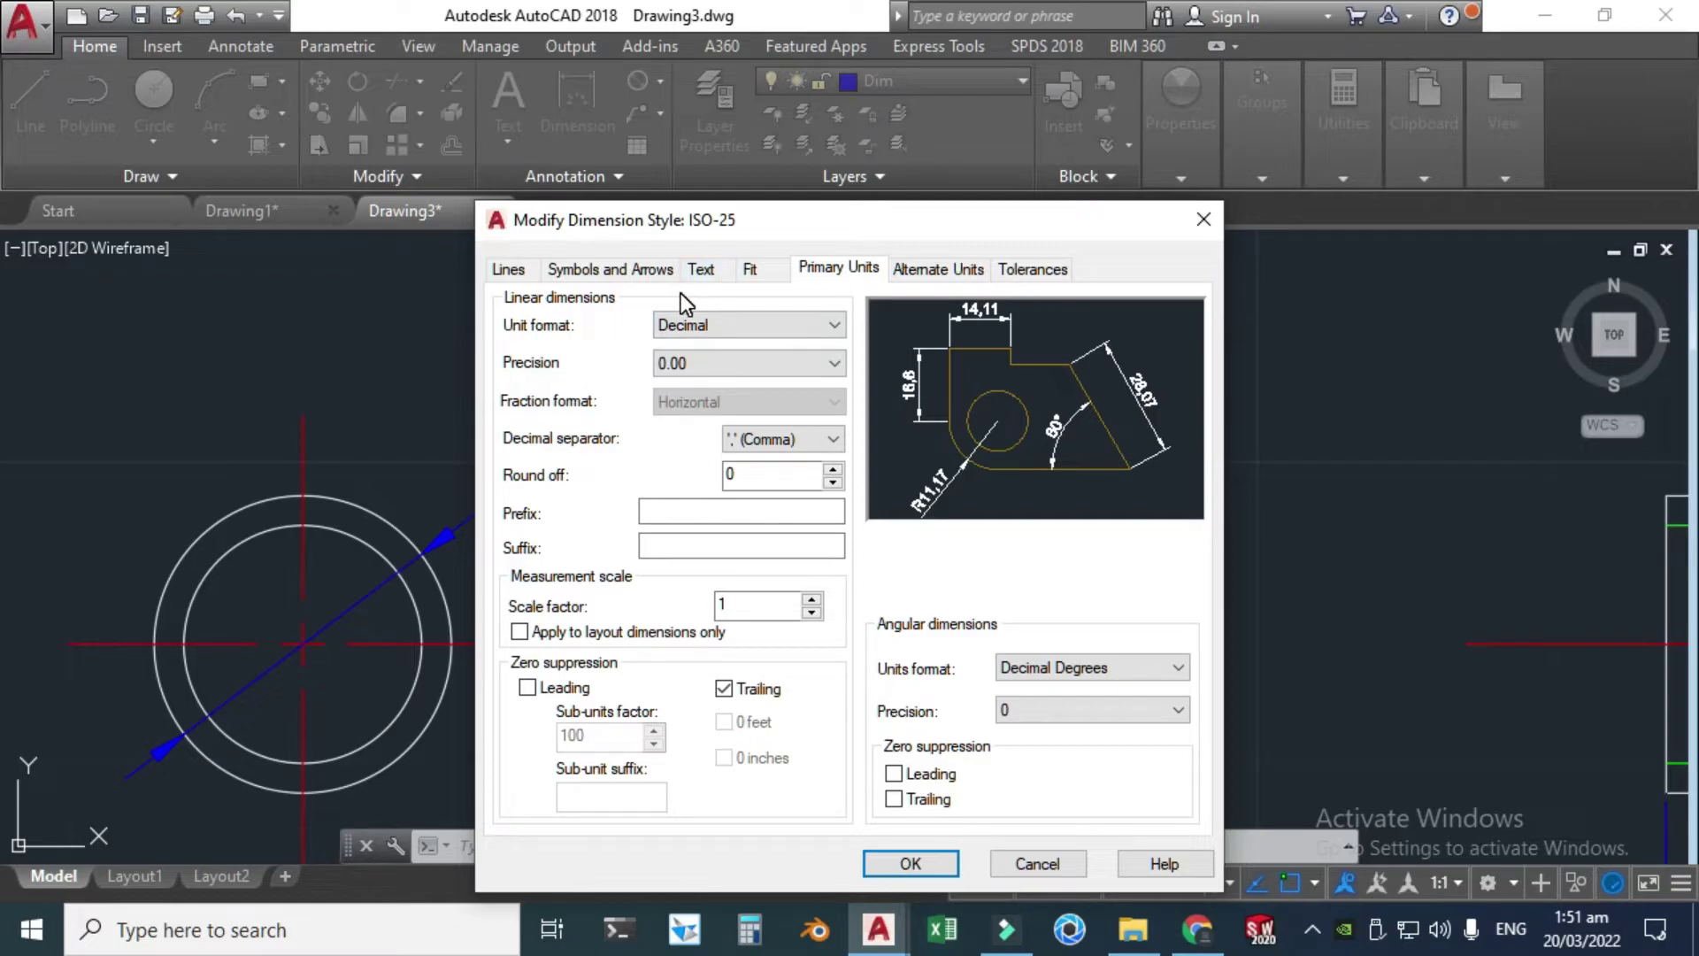
left_click(703, 270)
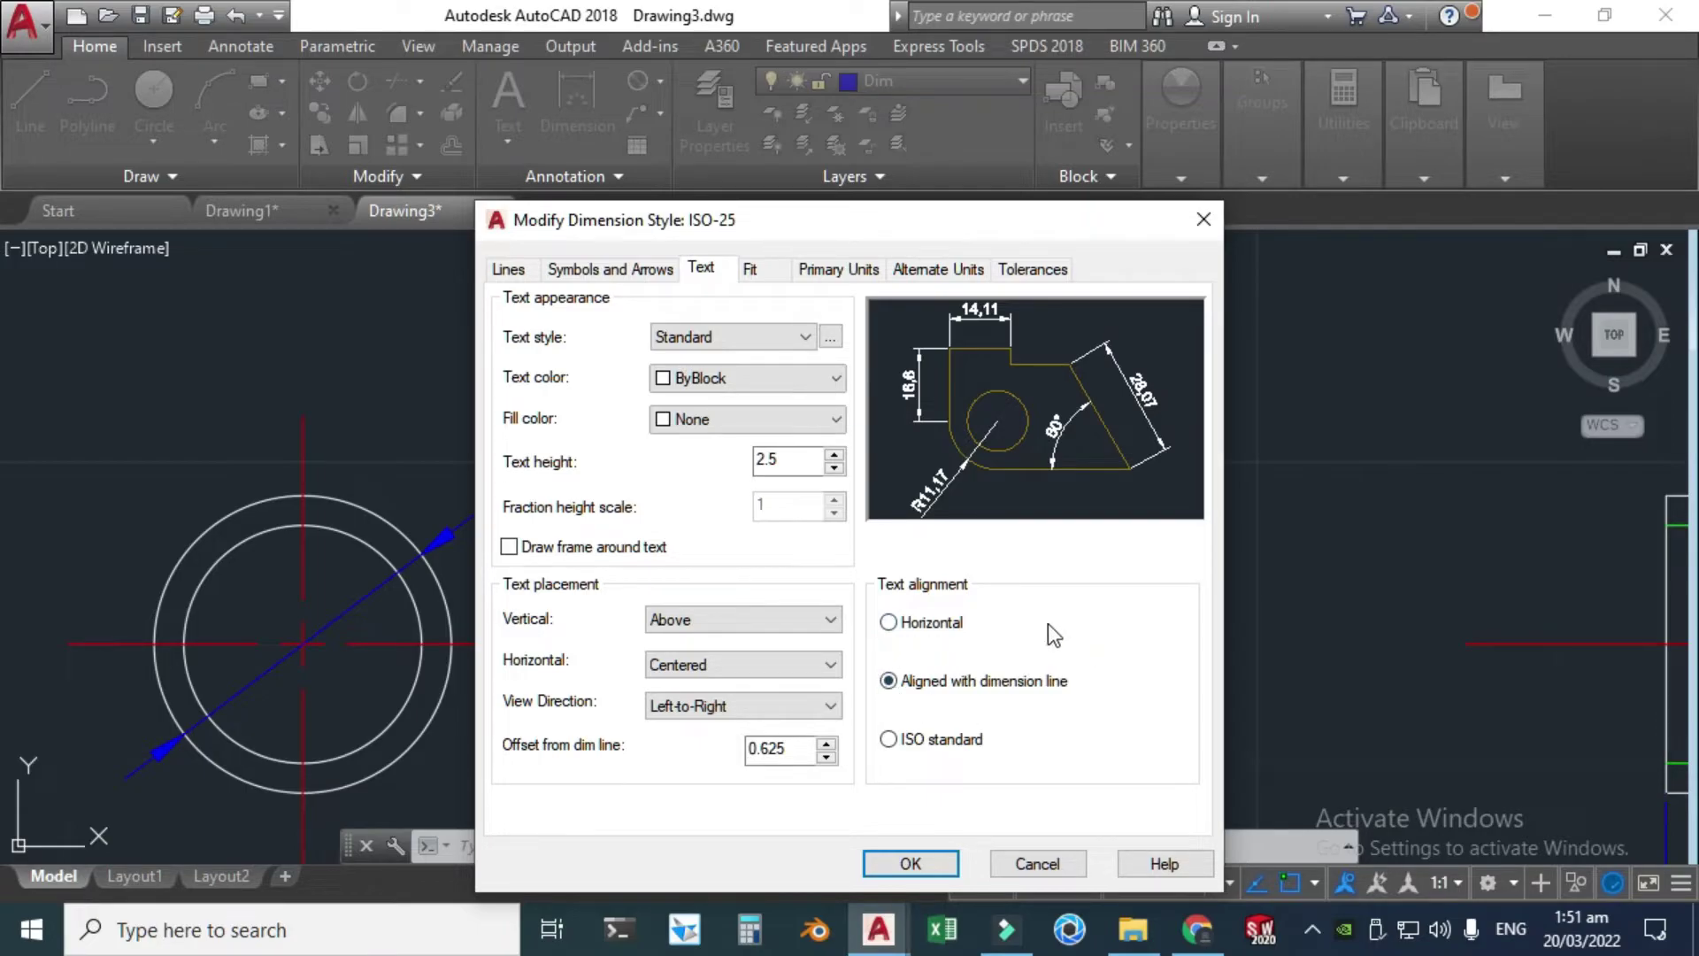
left_click(920, 744)
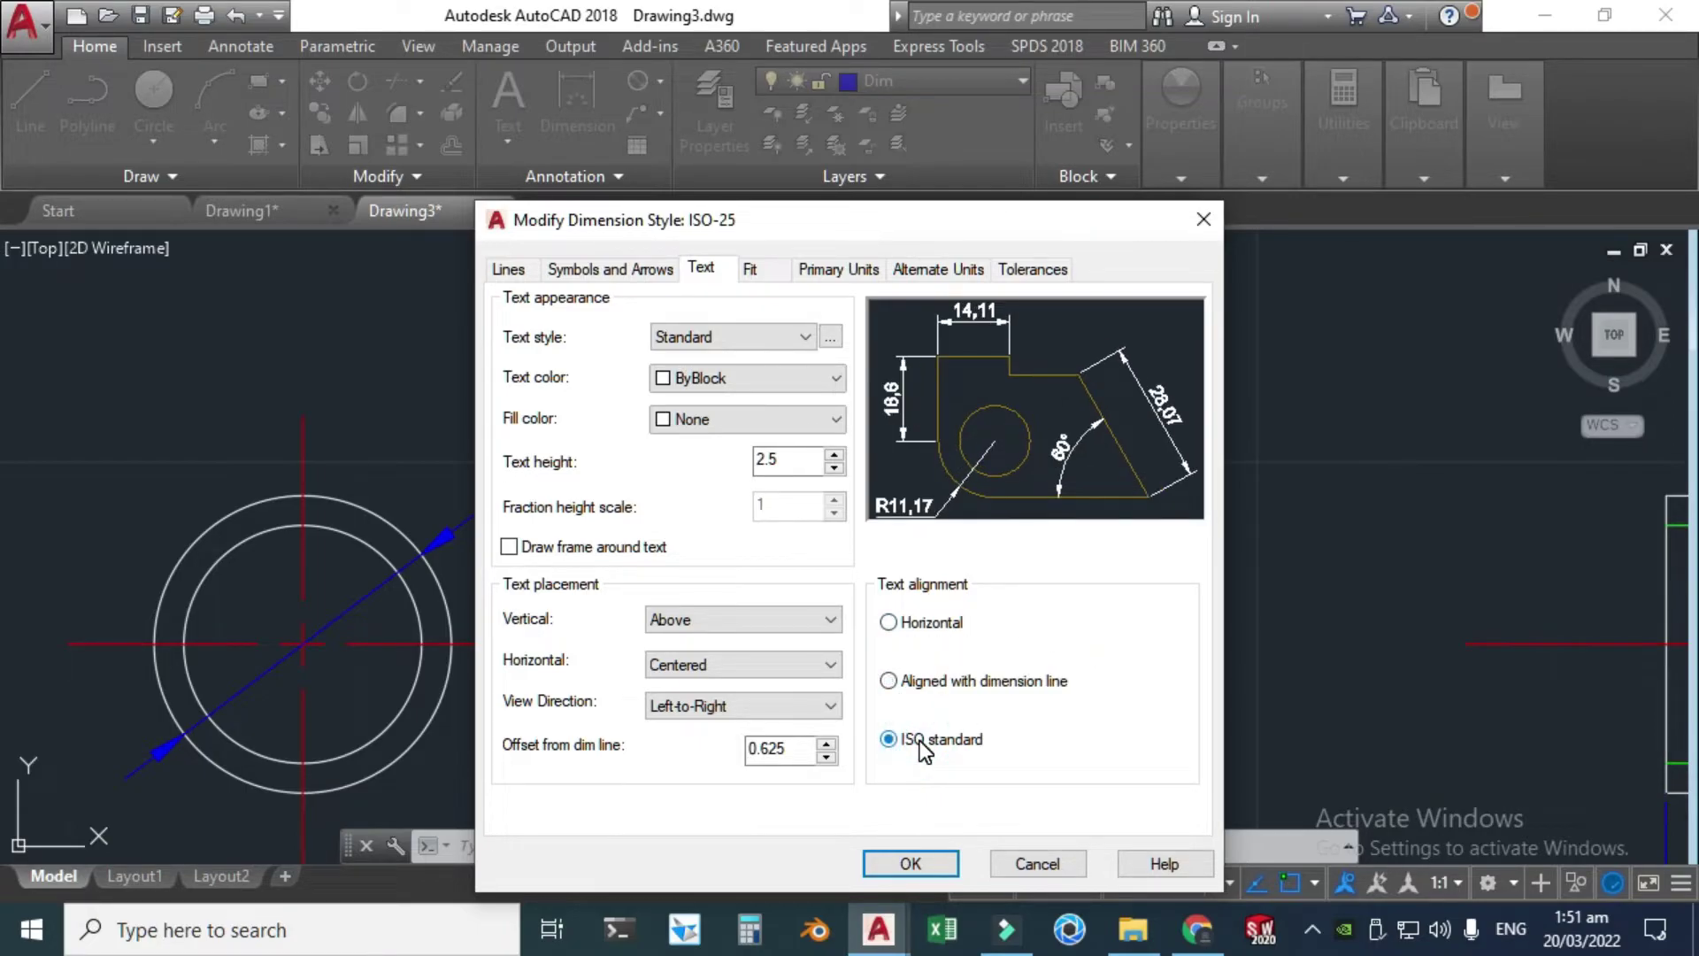
left_click(911, 864)
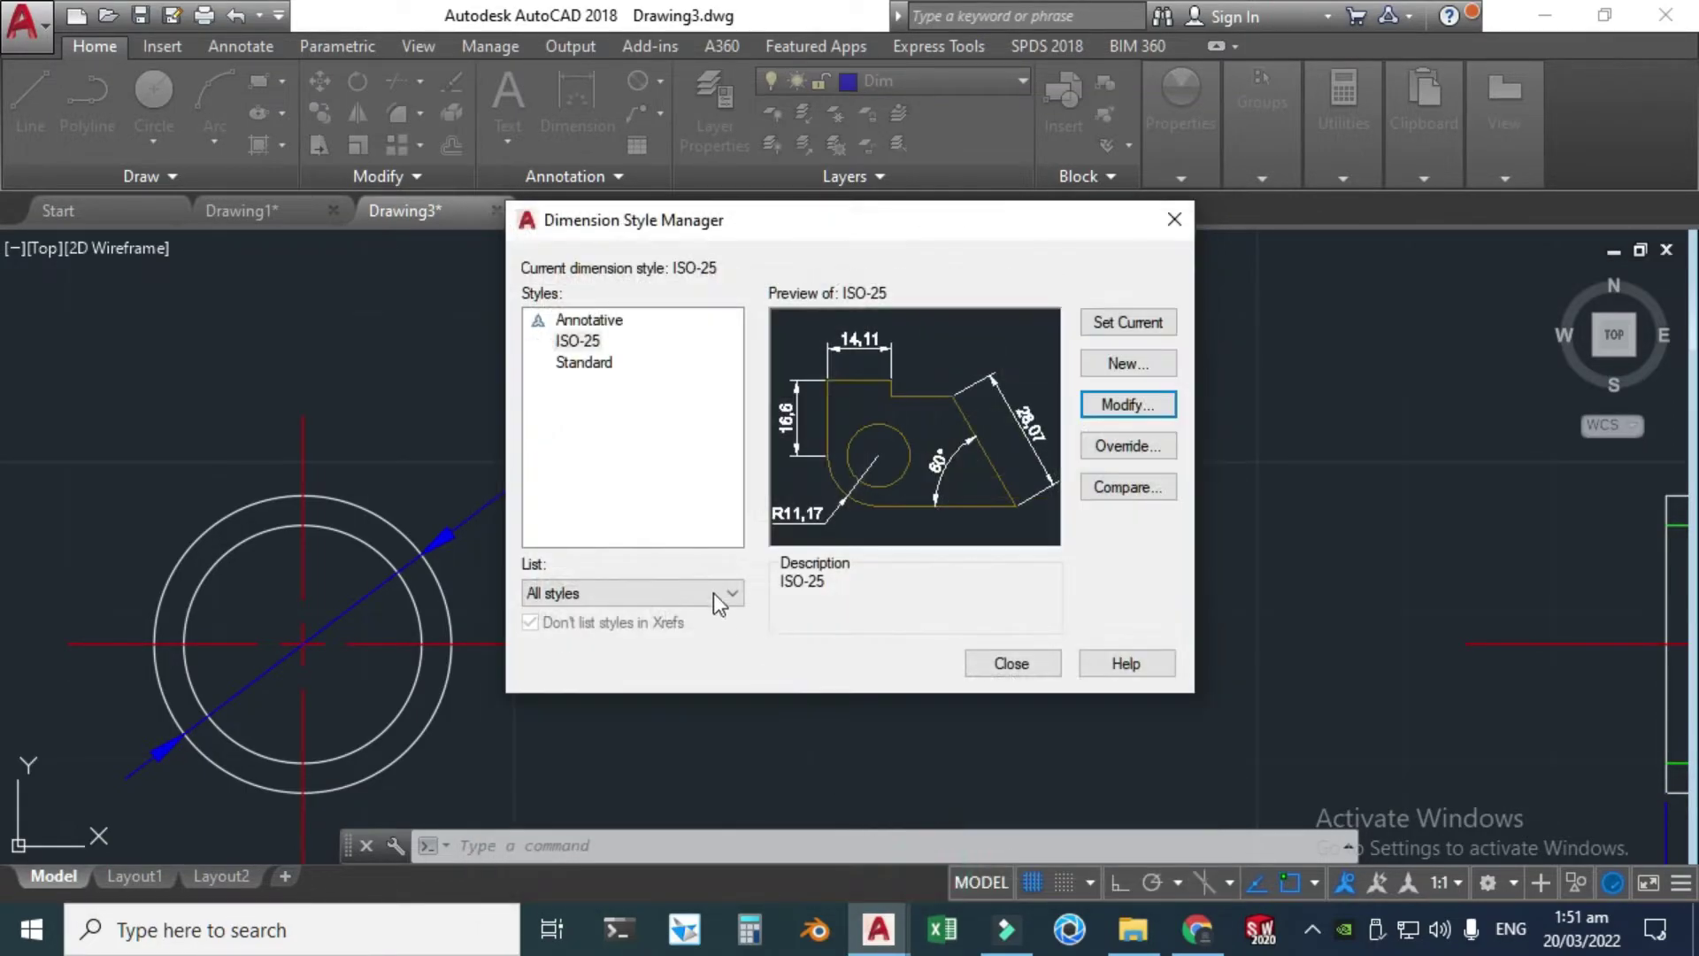
left_click(1009, 662)
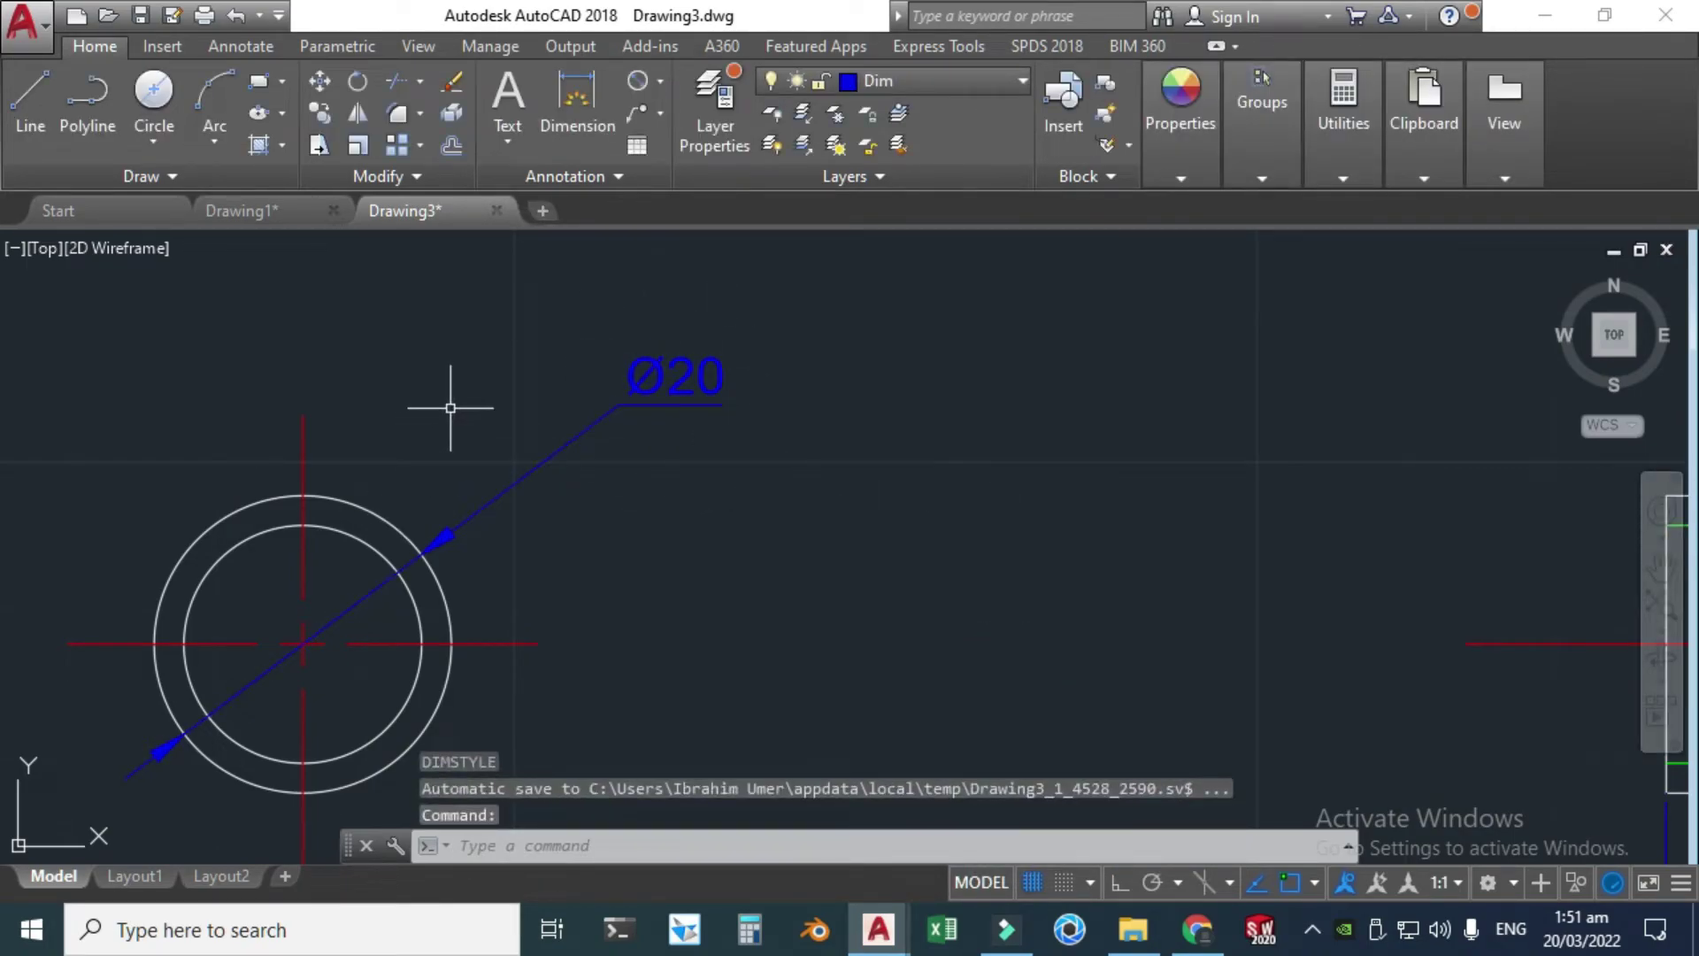
- Dimension the diameter of the end view's inner circle, placing its text just below the outer circle's diameter text
scroll(448, 398, "down", 2)
key("Escape")
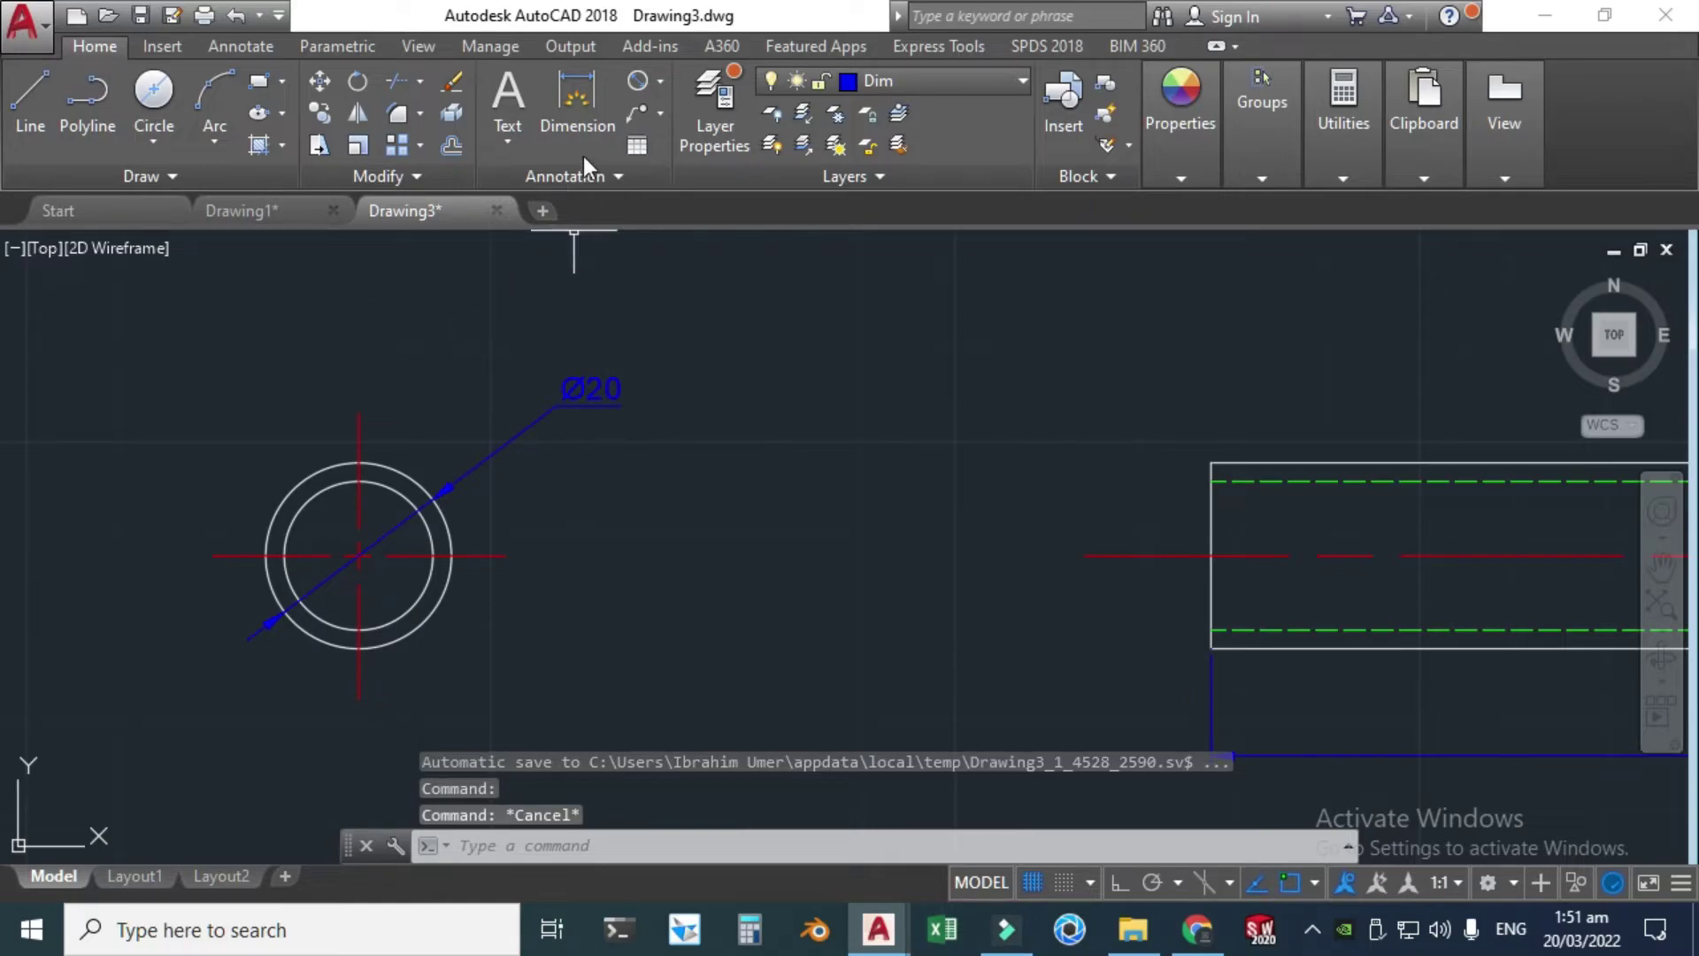
left_click(583, 104)
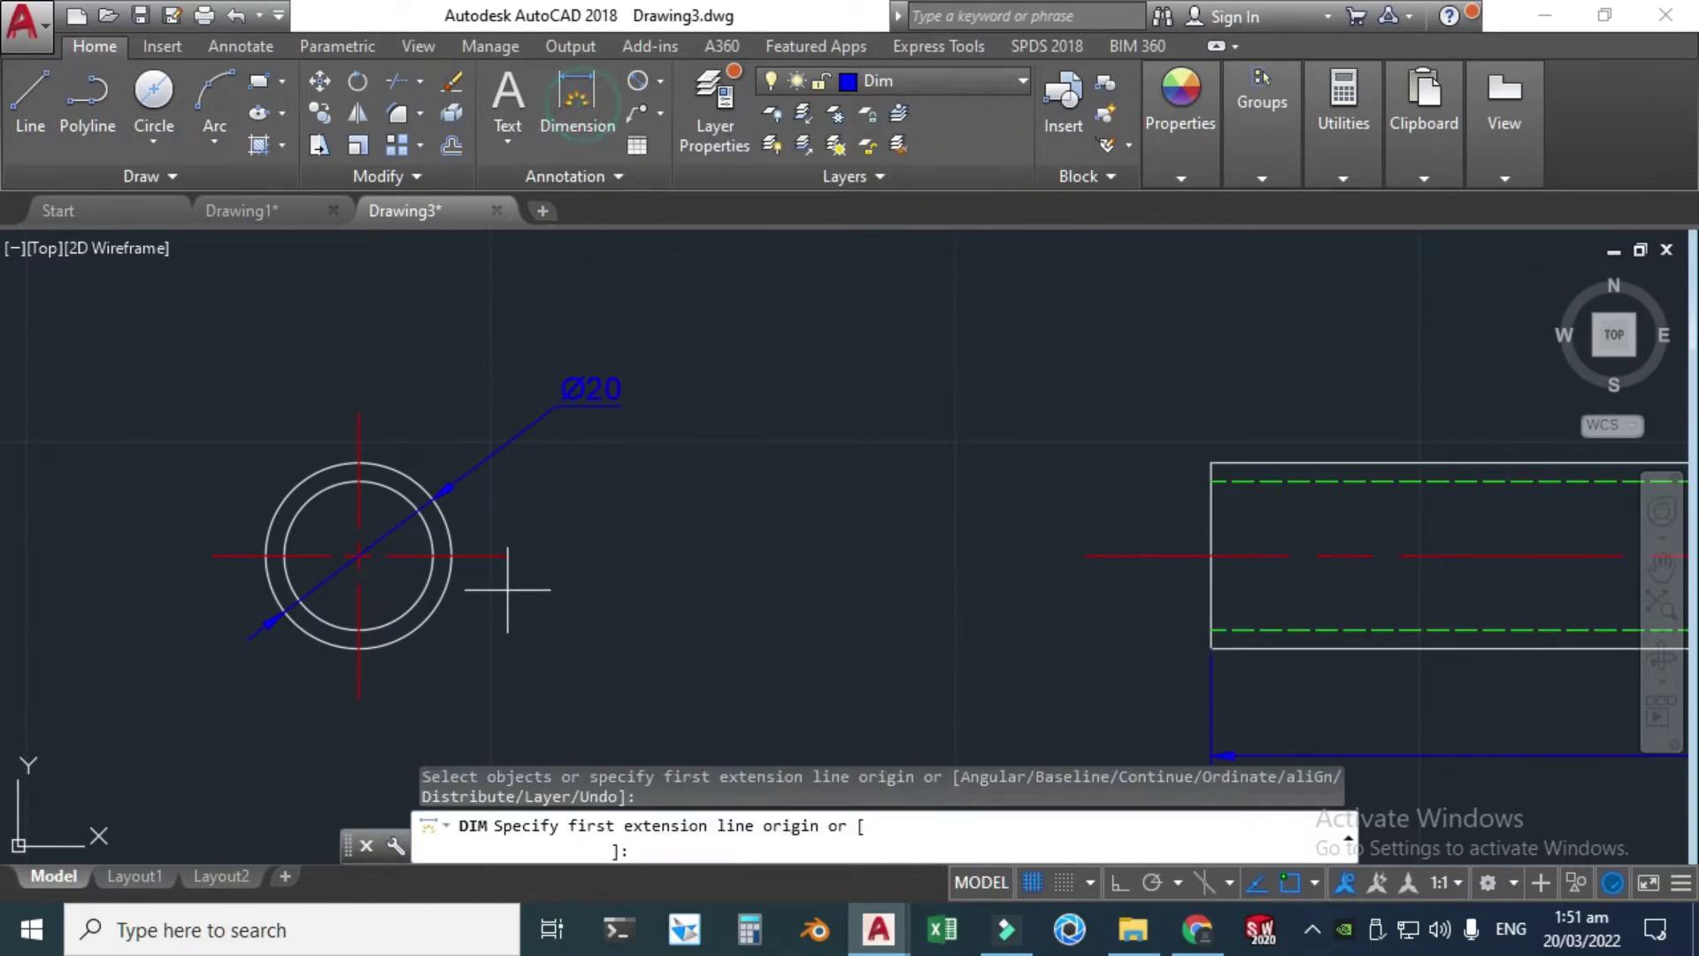
scroll(496, 579, "up", 2)
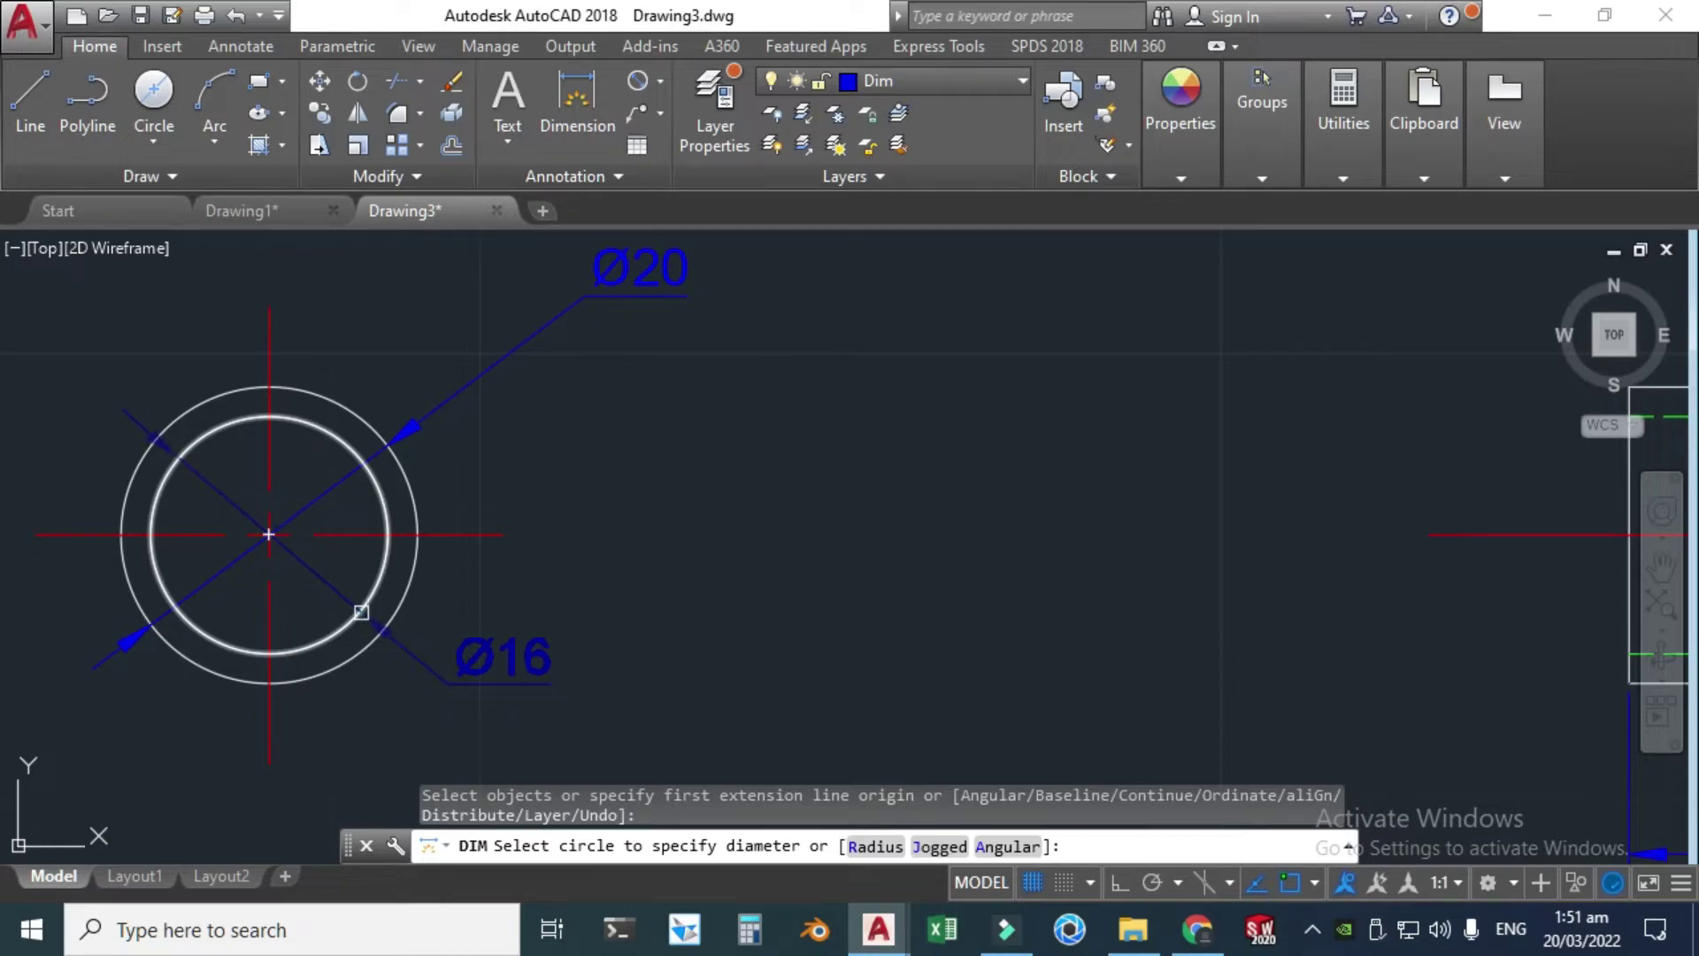
left_click(367, 605)
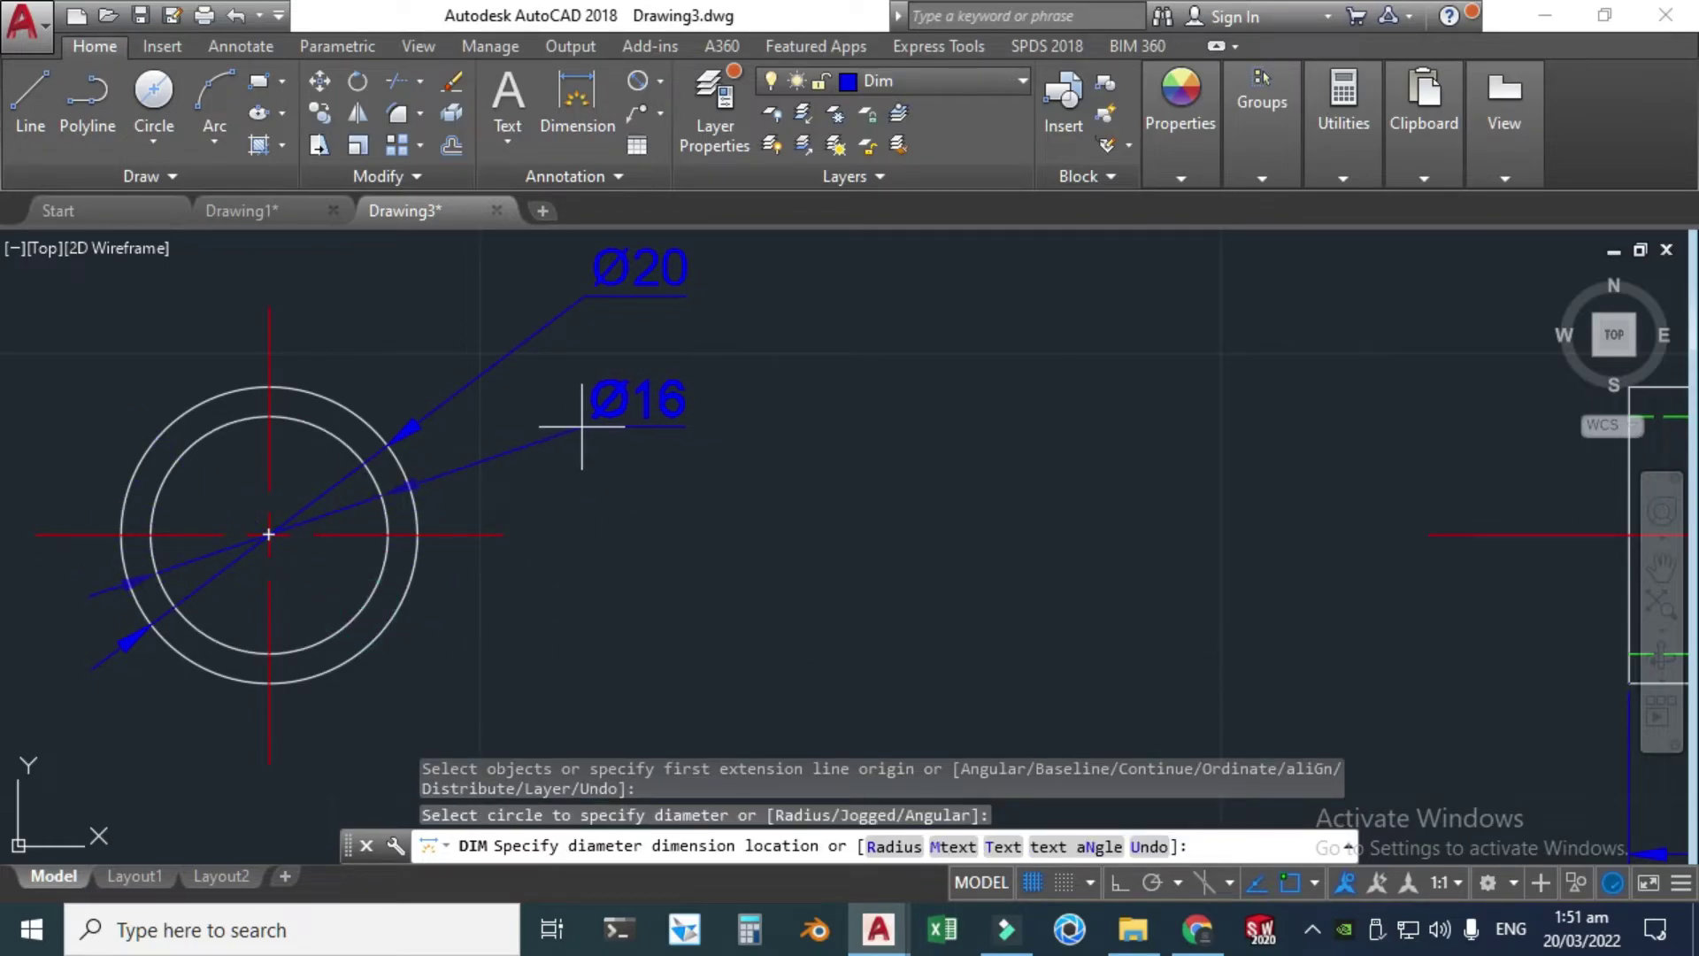
left_click(574, 426)
key("Escape")
scroll(580, 426, "down", 4)
scroll(632, 442, "down", 2)
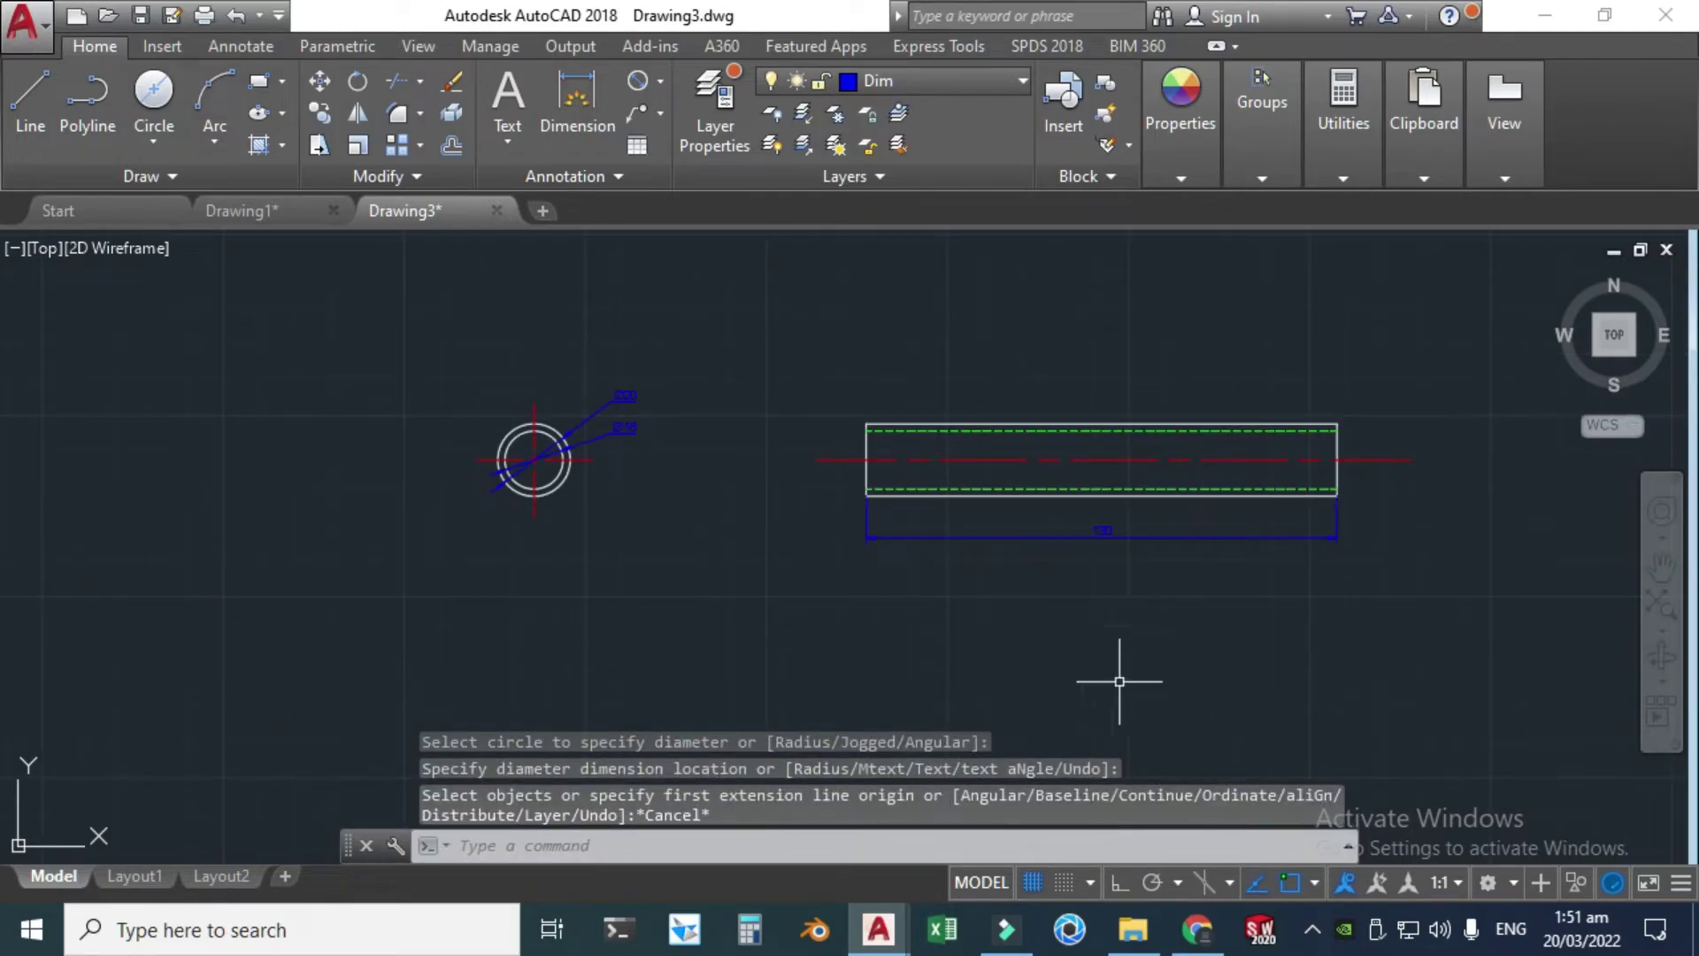
- Turn off the drawing grid display
left_click(1041, 888)
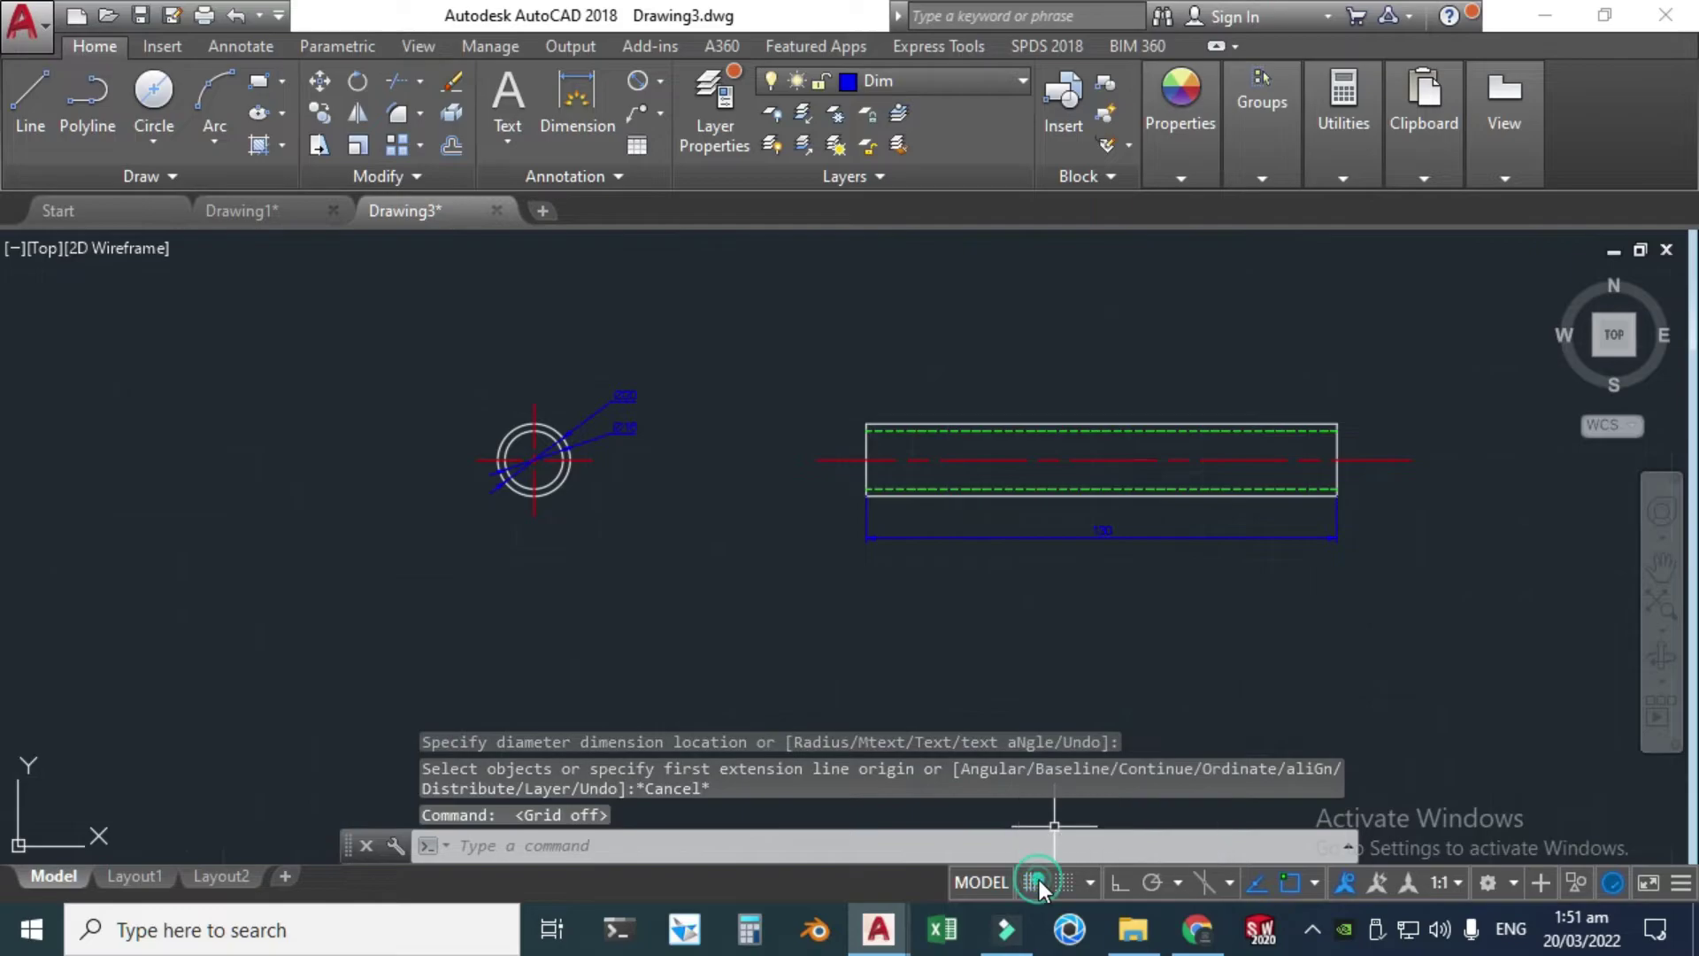
key("Escape")
scroll(1188, 384, "up", 2)
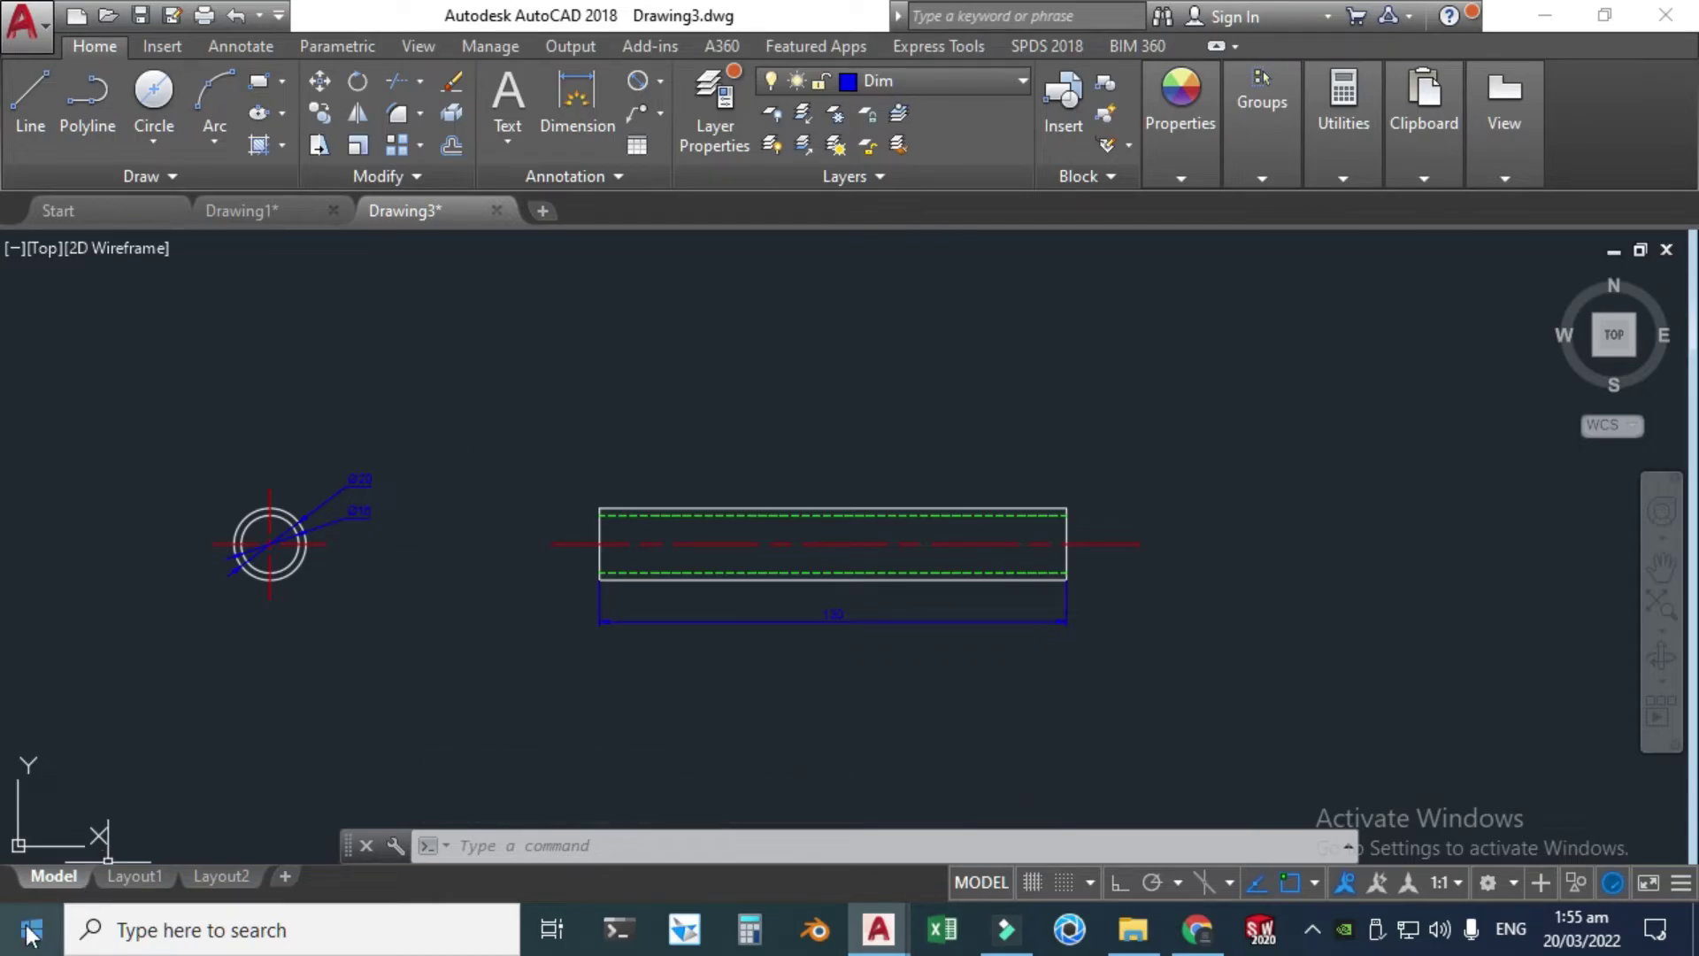
- Modify the Model page setup to use the AutoCAD PDF (General Documentation) plotter, keeping ISO A4 (210.00 x 297.00 MM) paper
right_click(44, 869)
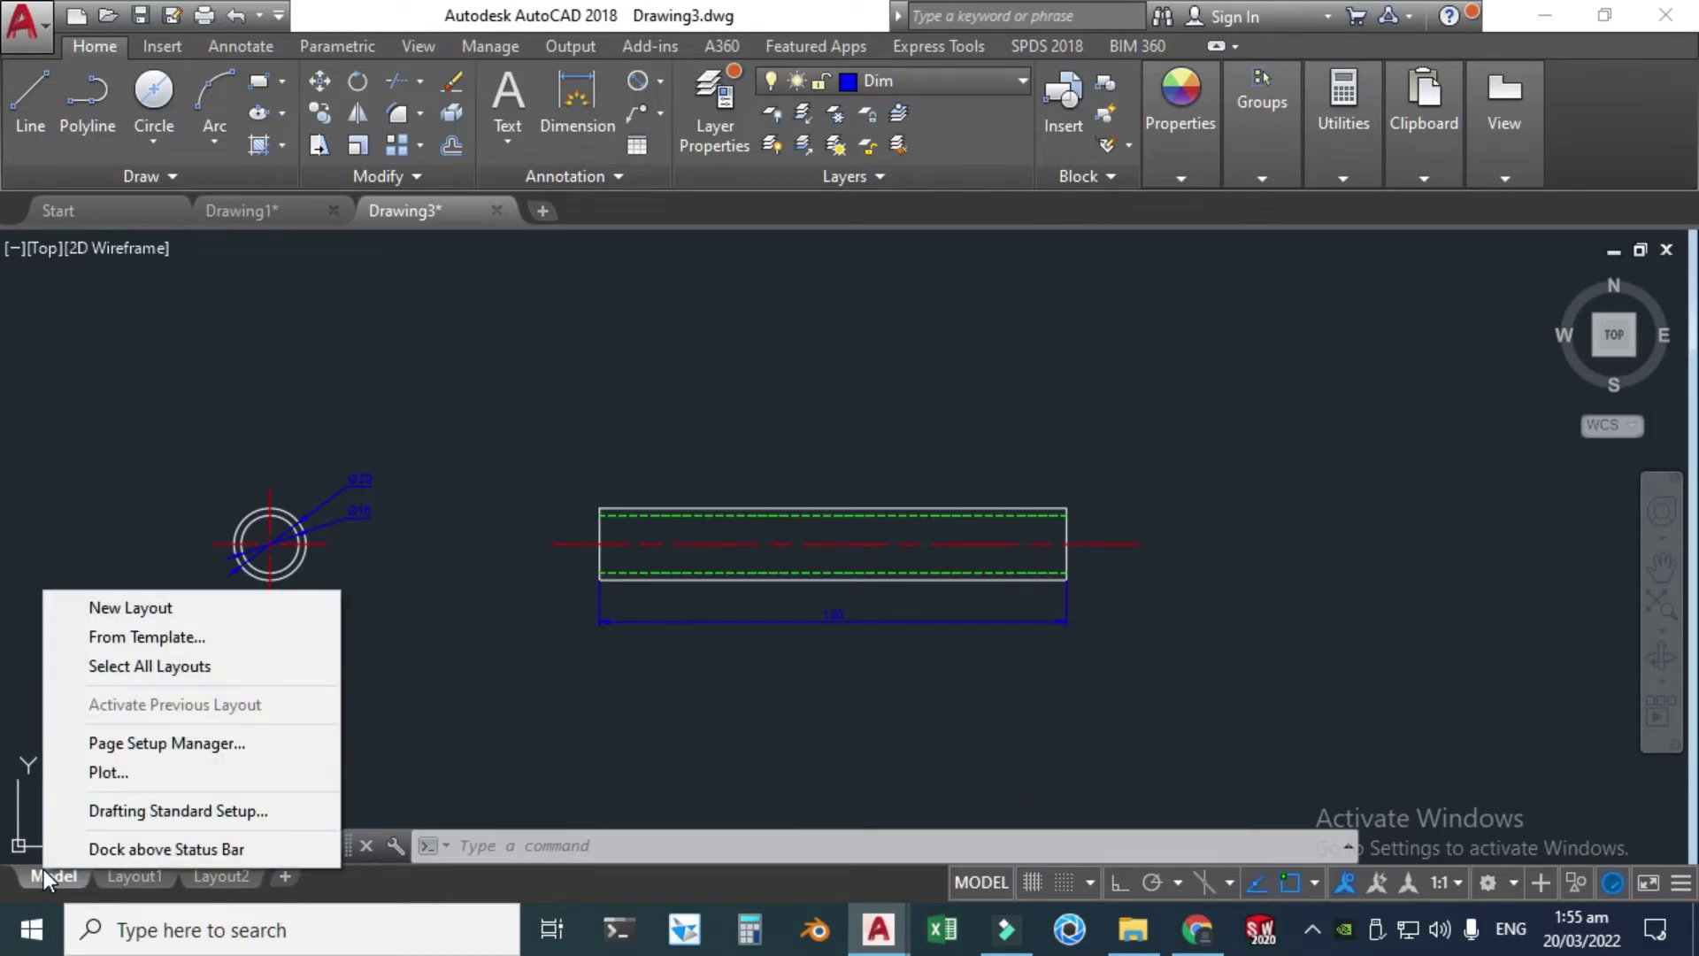
left_click(152, 742)
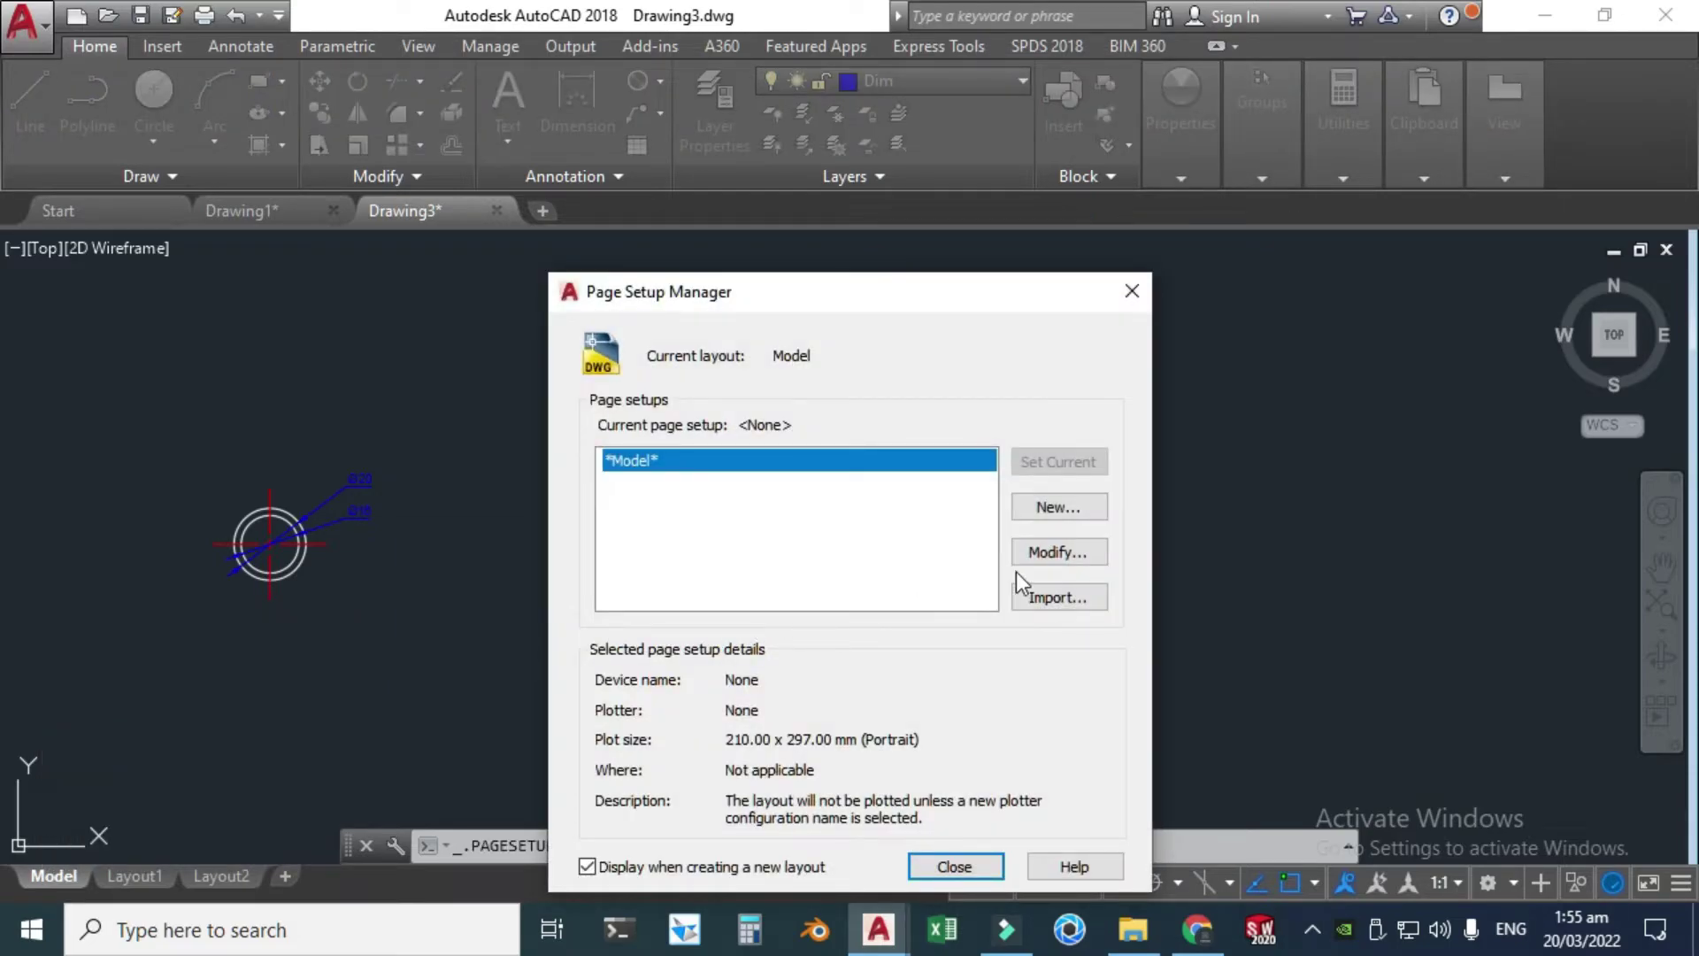
left_click(1060, 556)
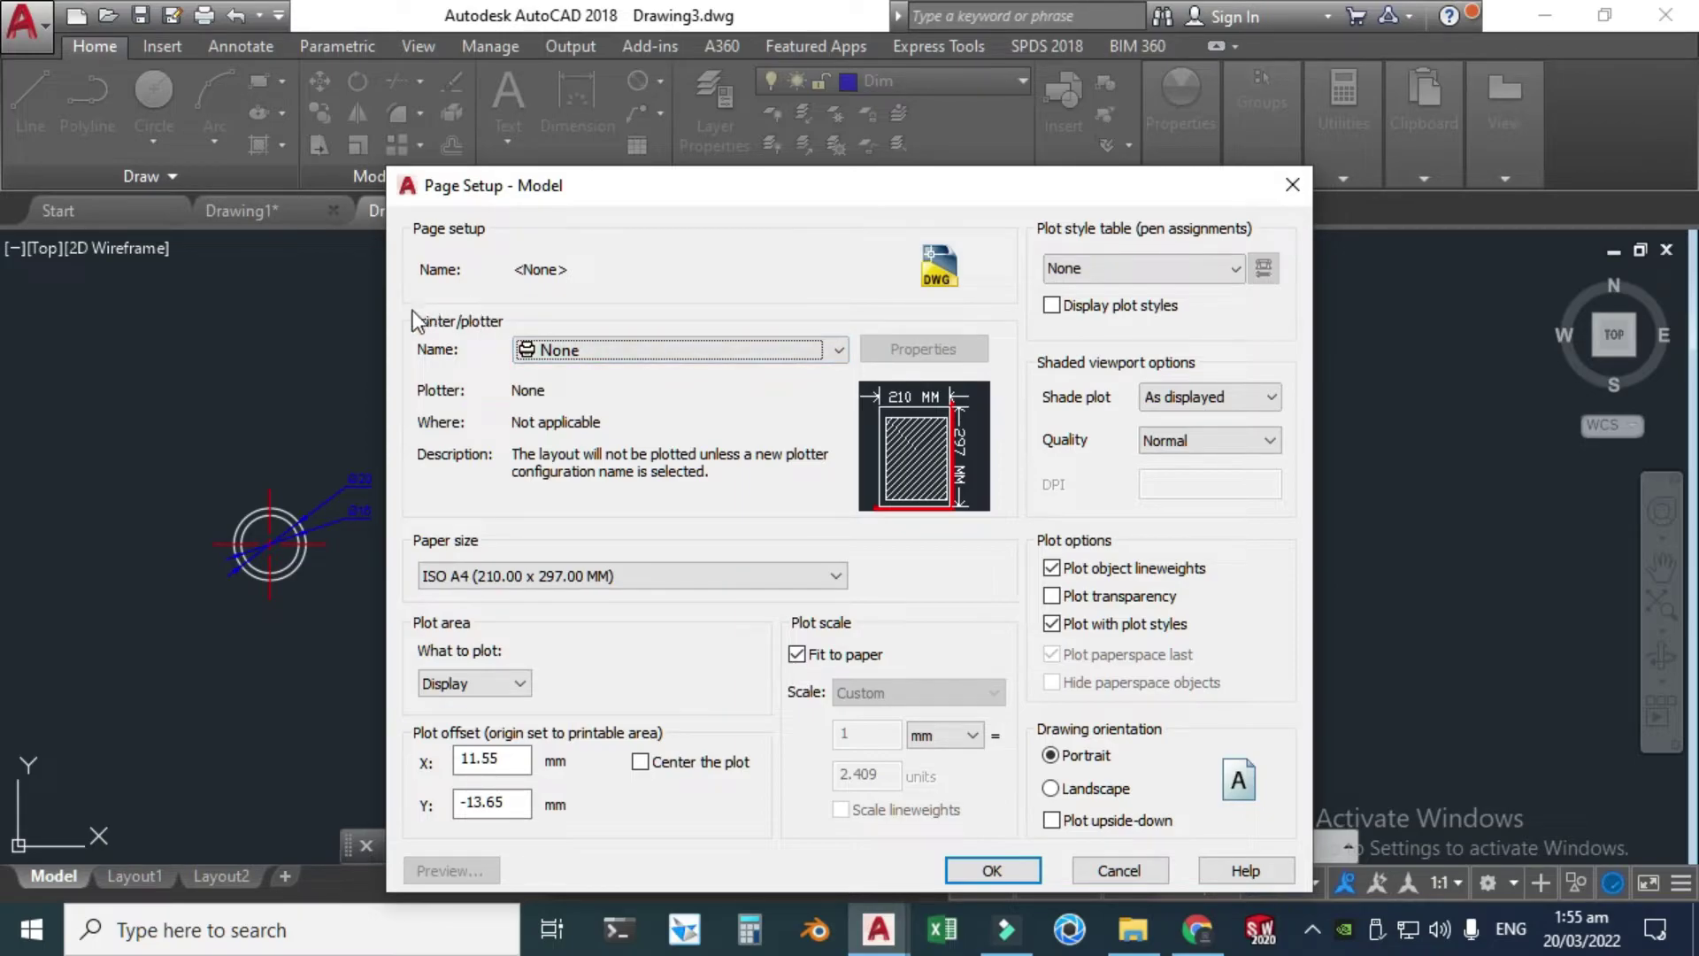
left_click(814, 350)
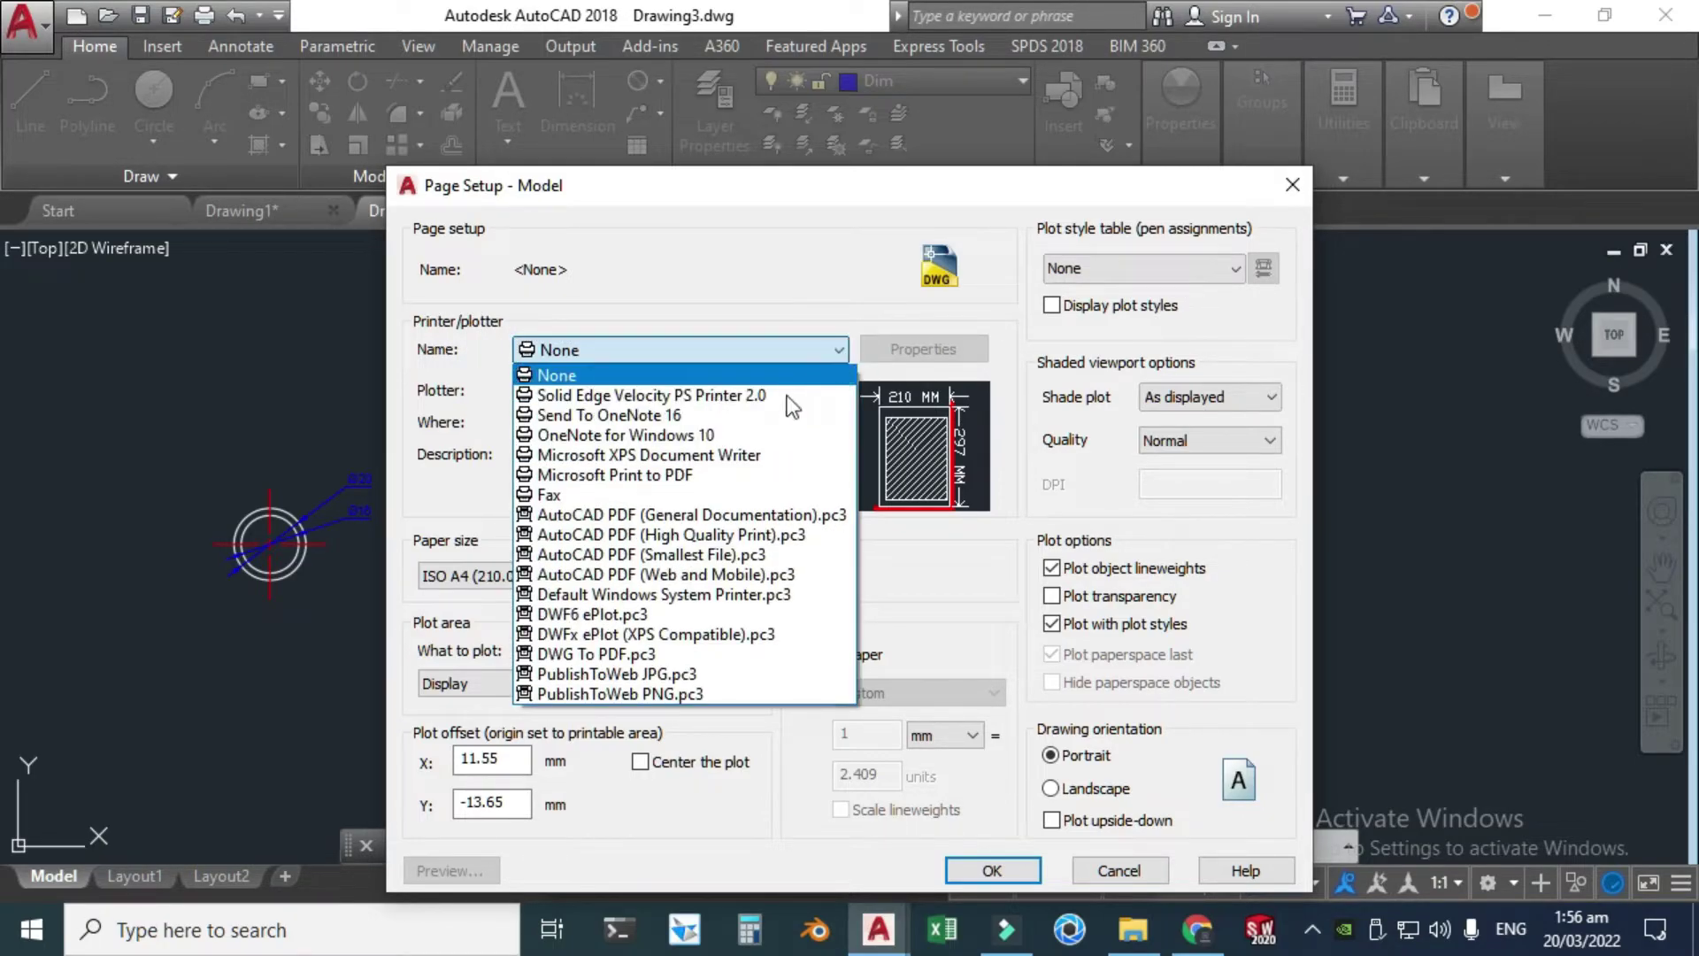
left_click(689, 517)
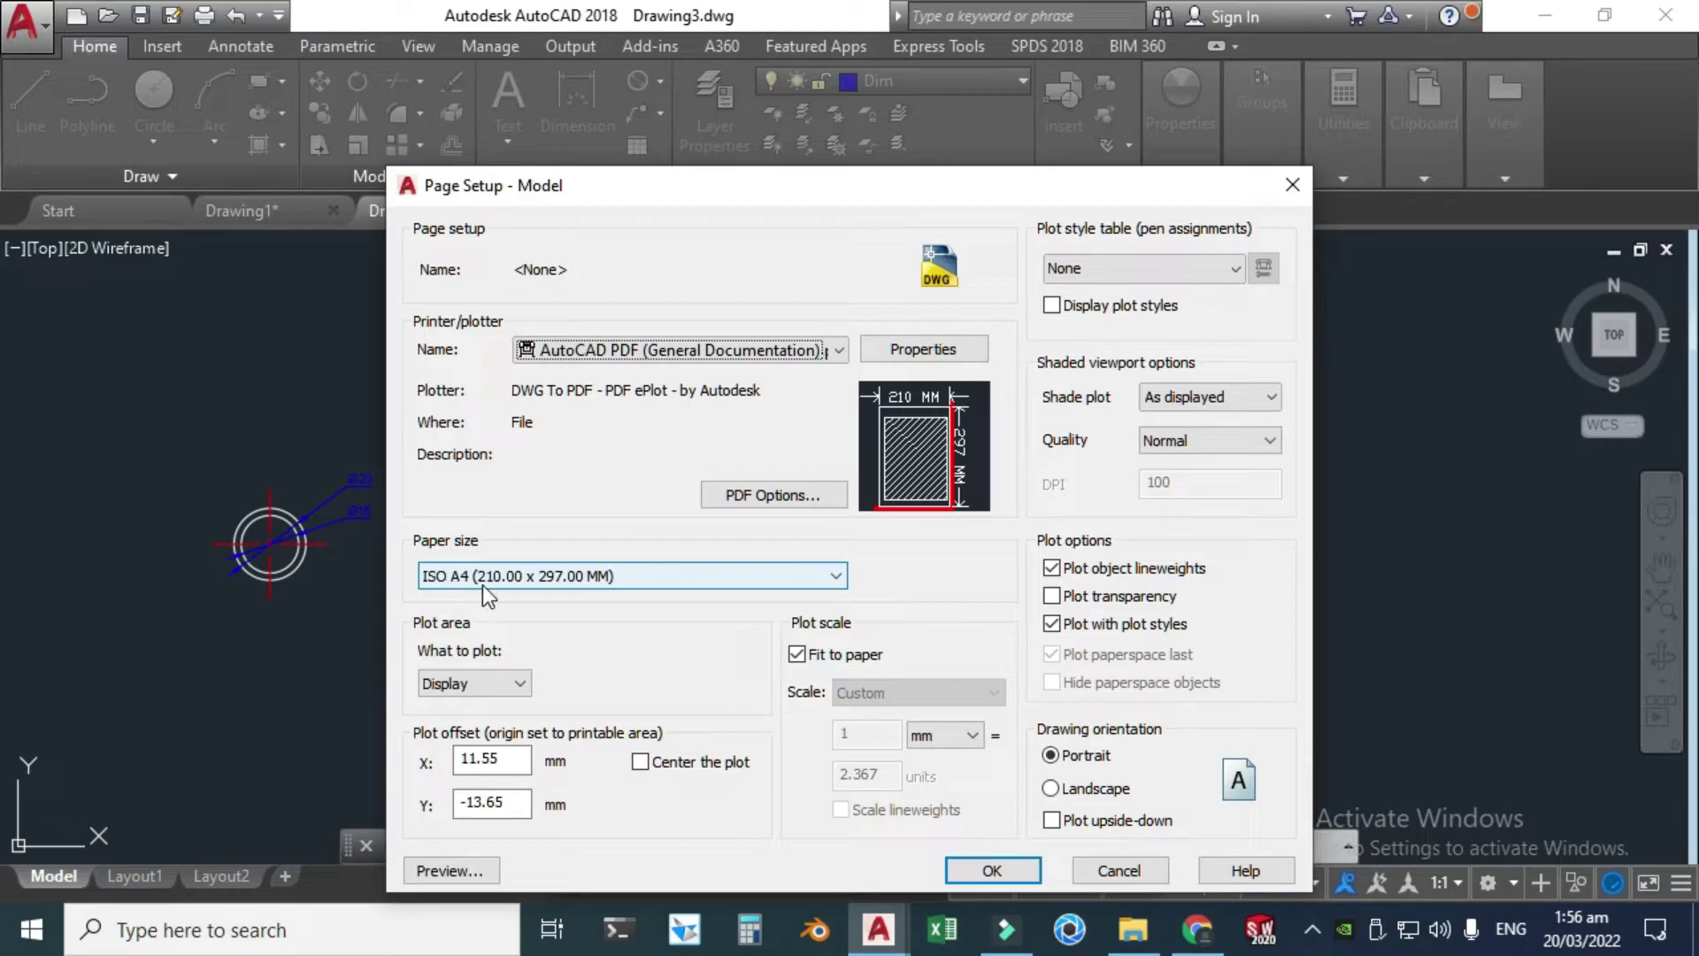
left_click(820, 576)
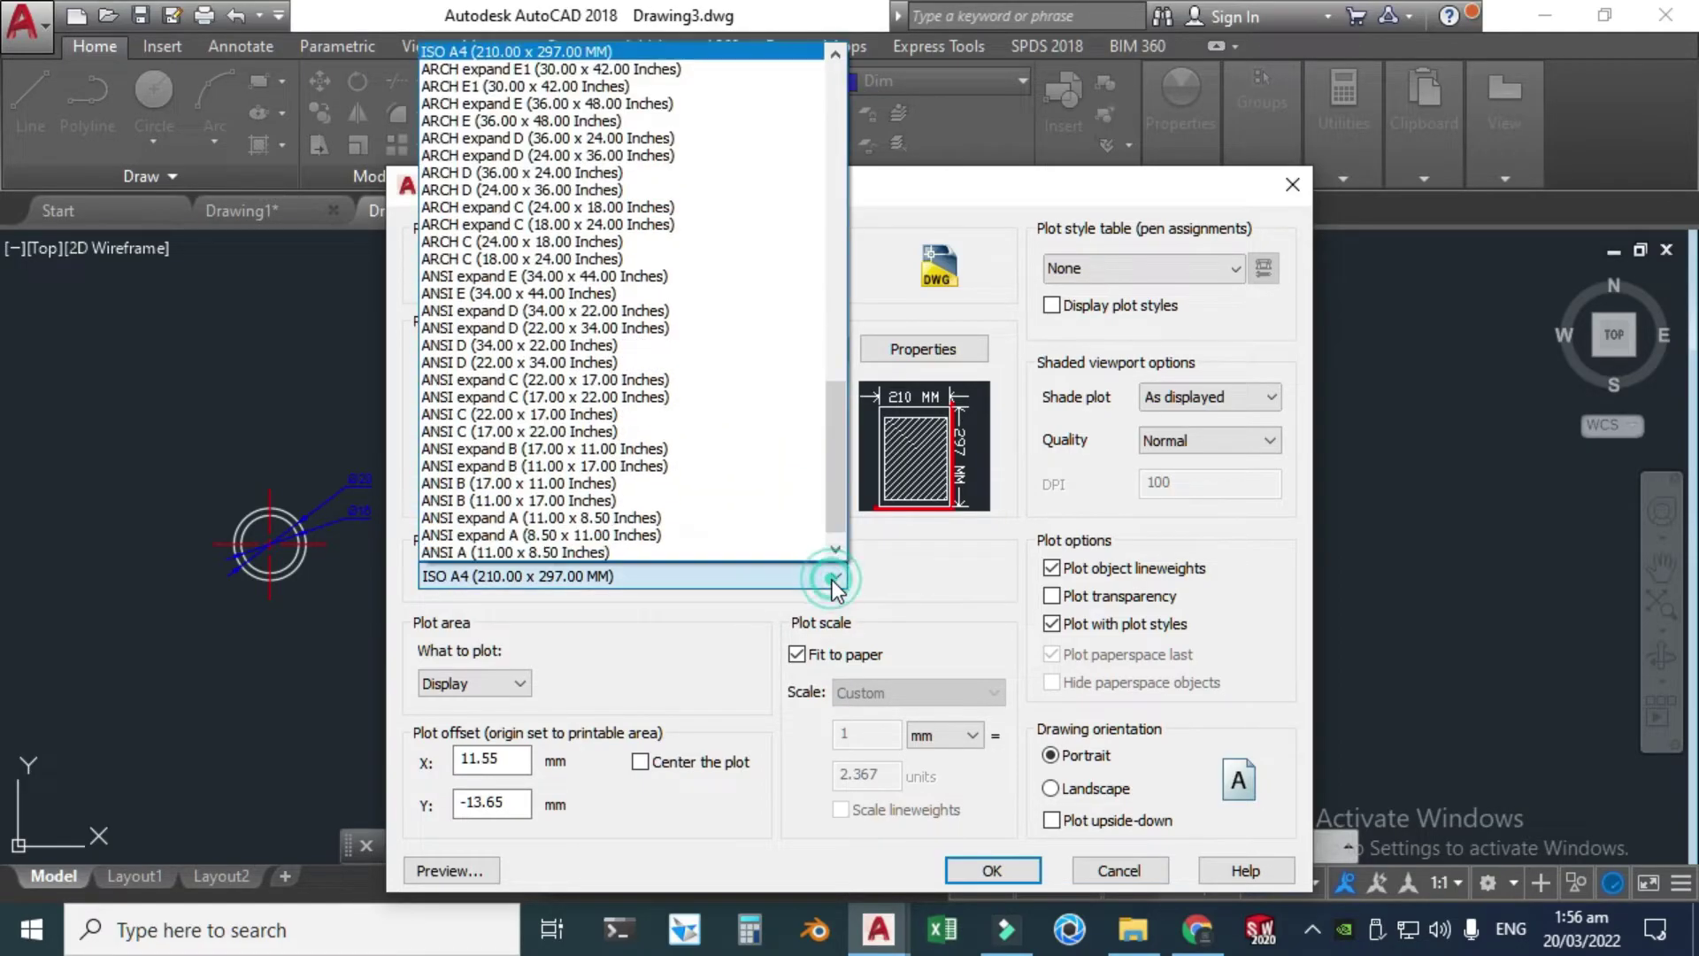
left_click_drag(837, 433, 787, 602)
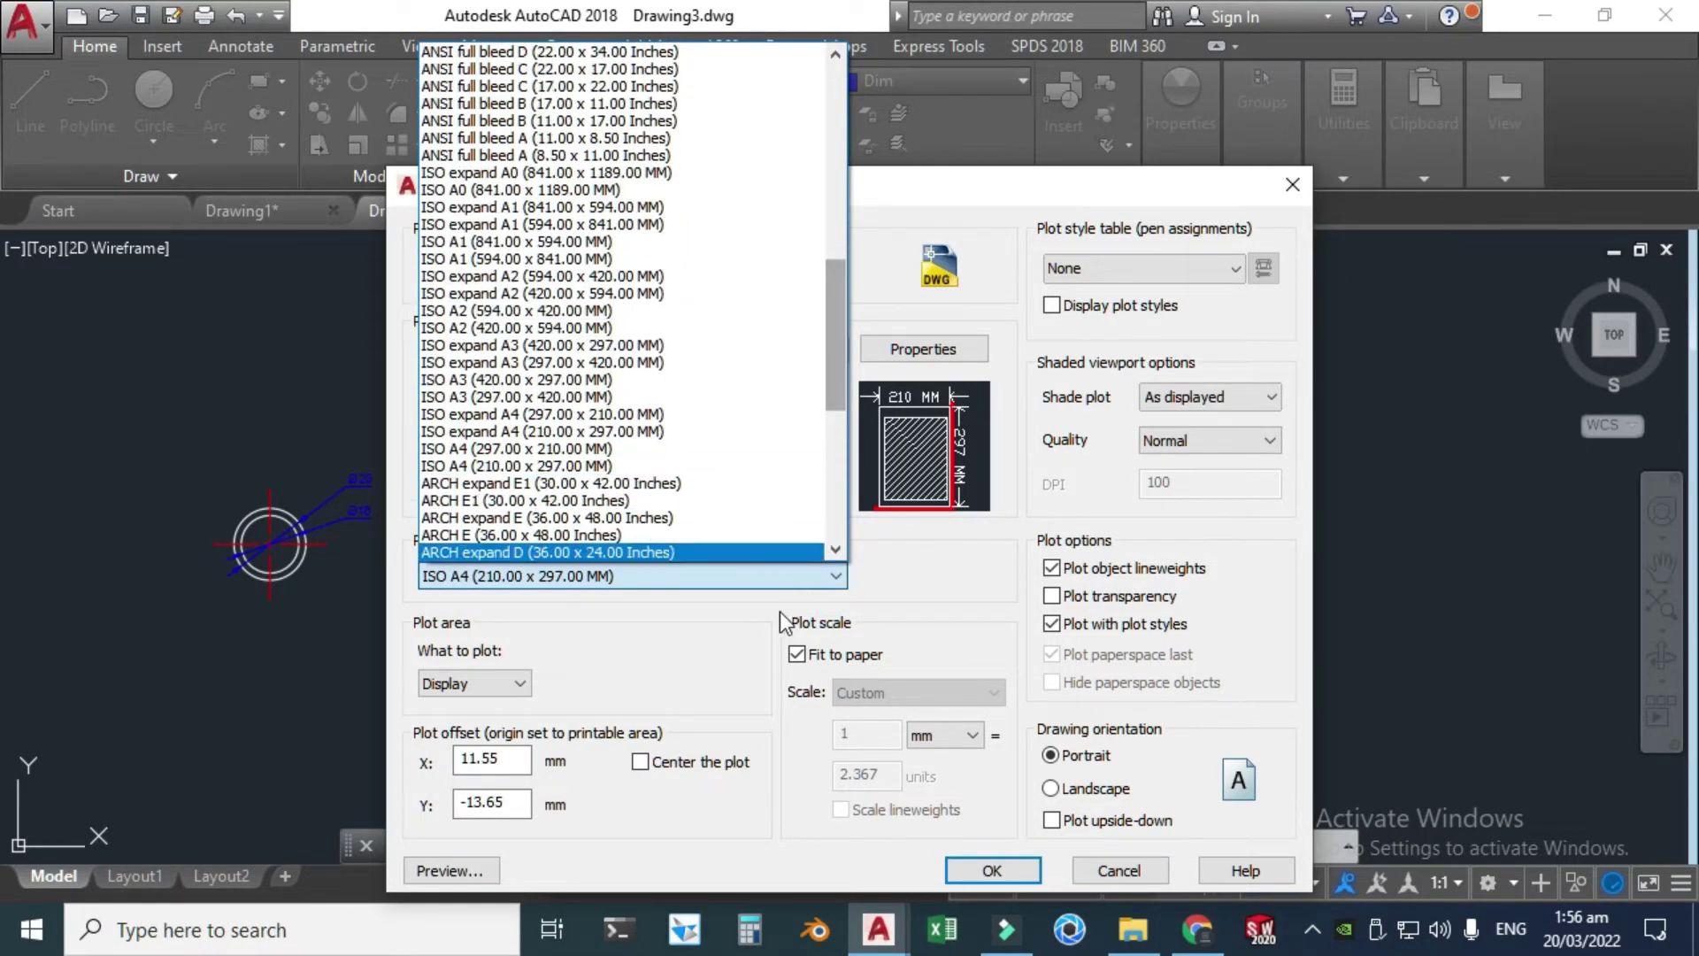
left_click(788, 602)
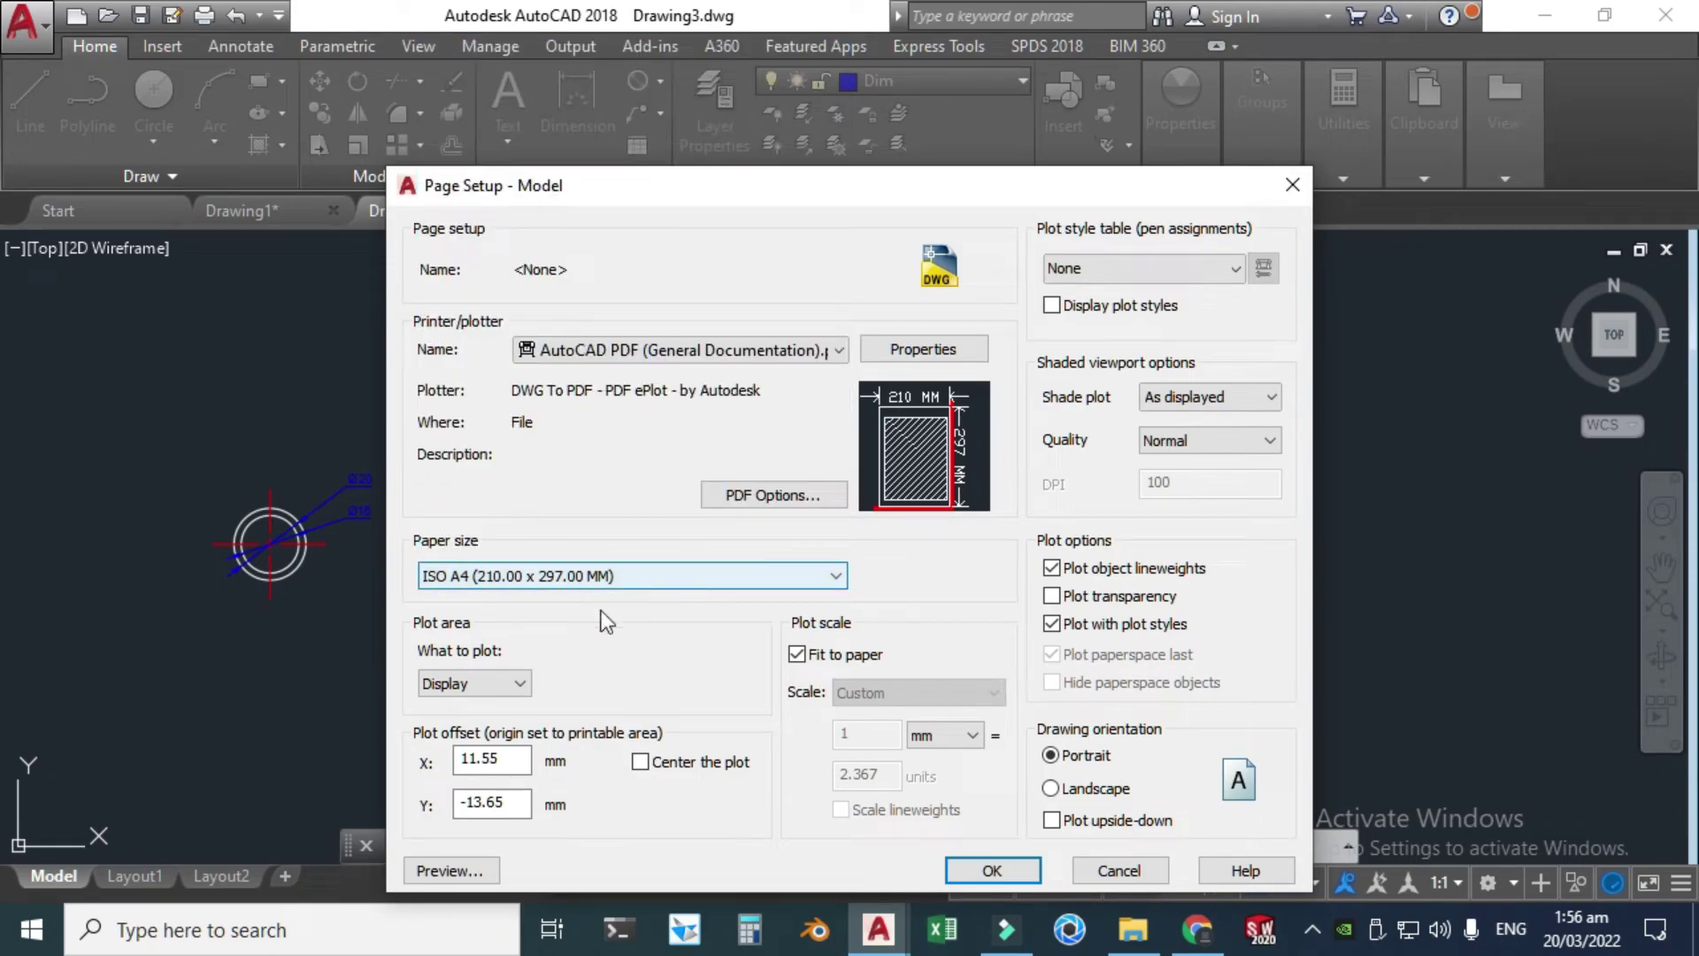
- Set the plot area to a window enclosing both pipe views with their dimensions, and center the plot on the paper
left_click(513, 686)
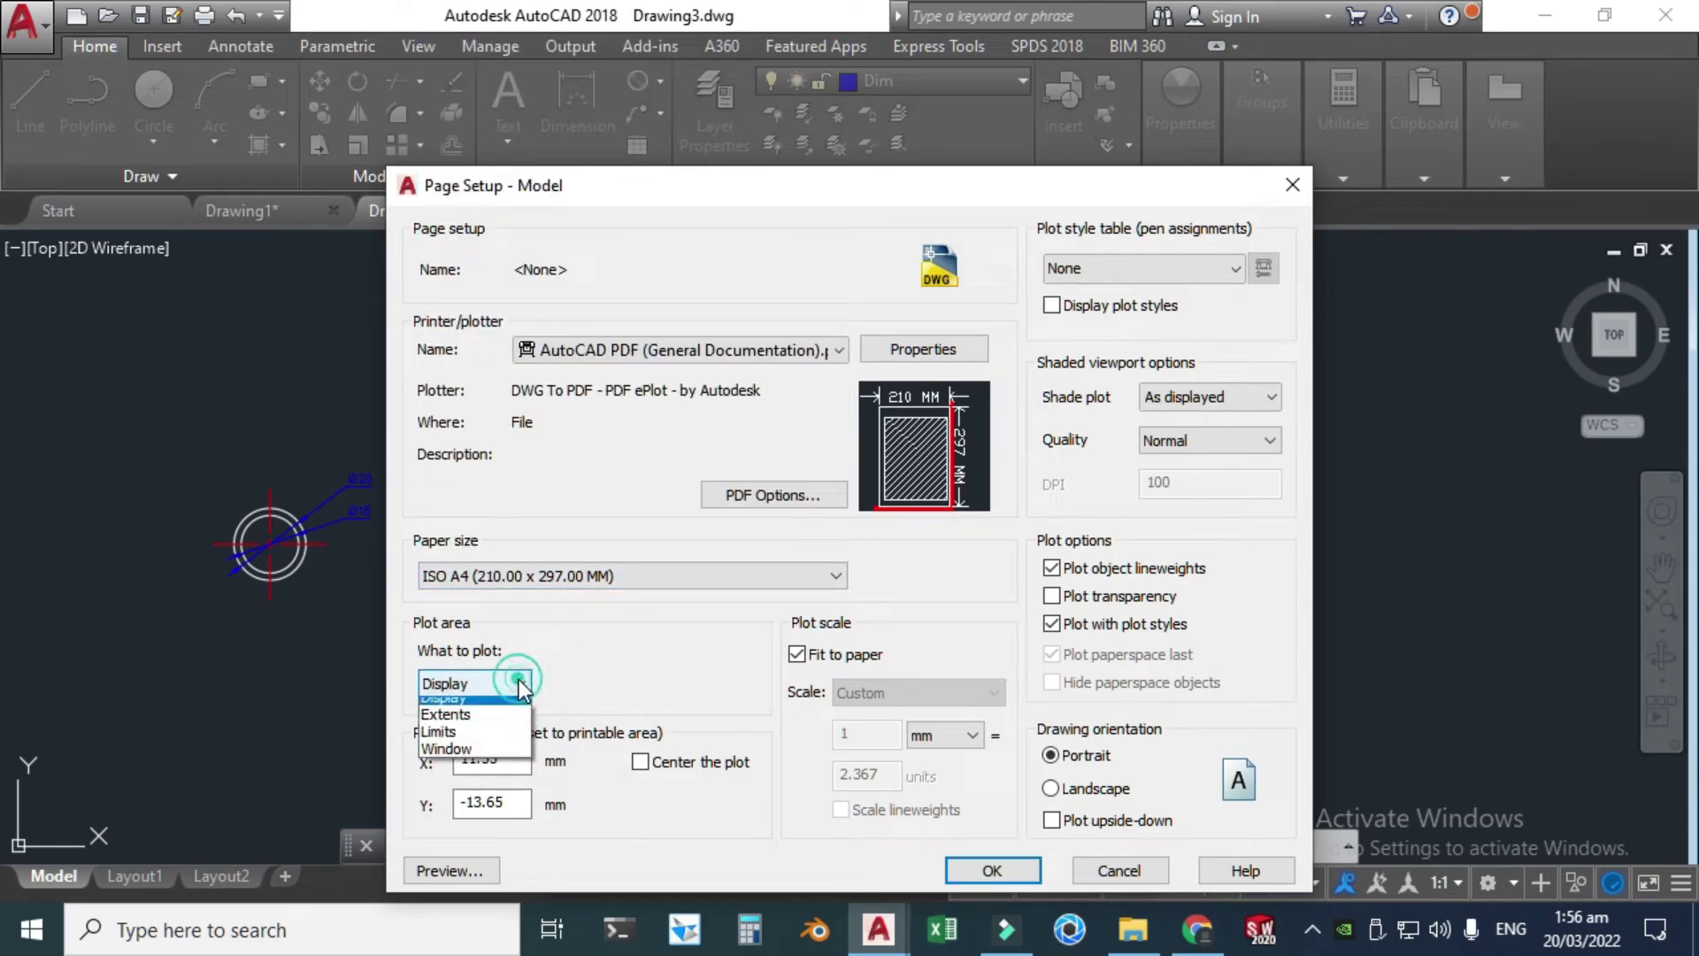
left_click(485, 754)
scroll(446, 674, "down", 2)
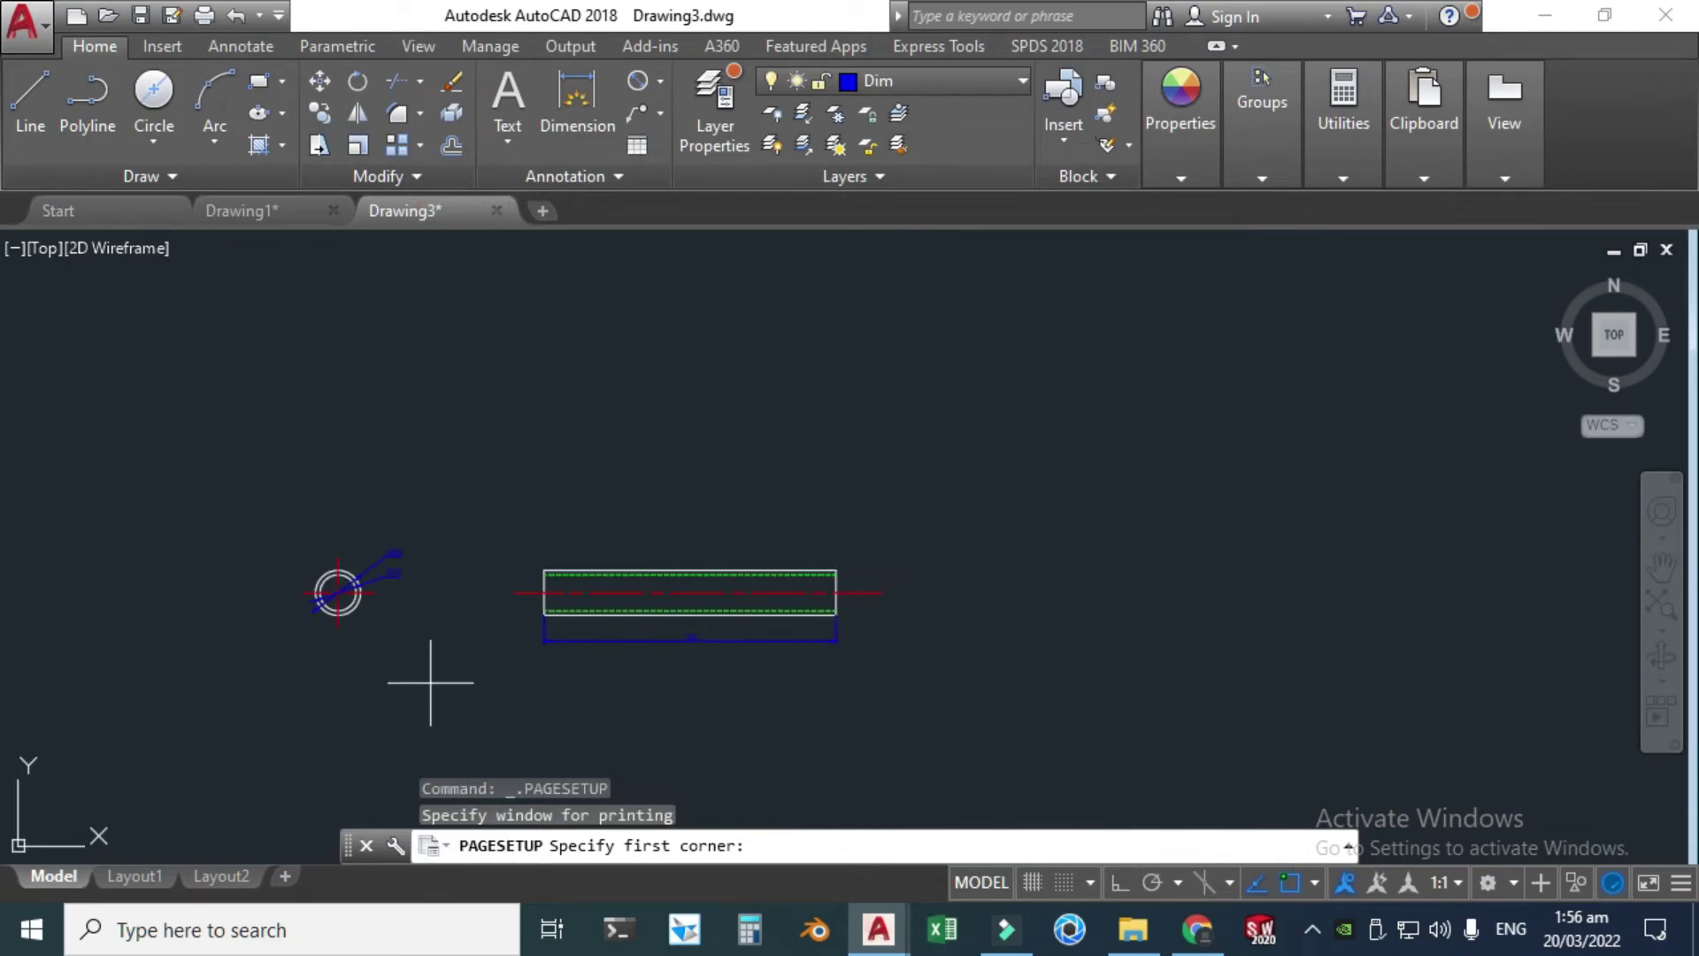
scroll(359, 686, "up", 2)
left_click(179, 341)
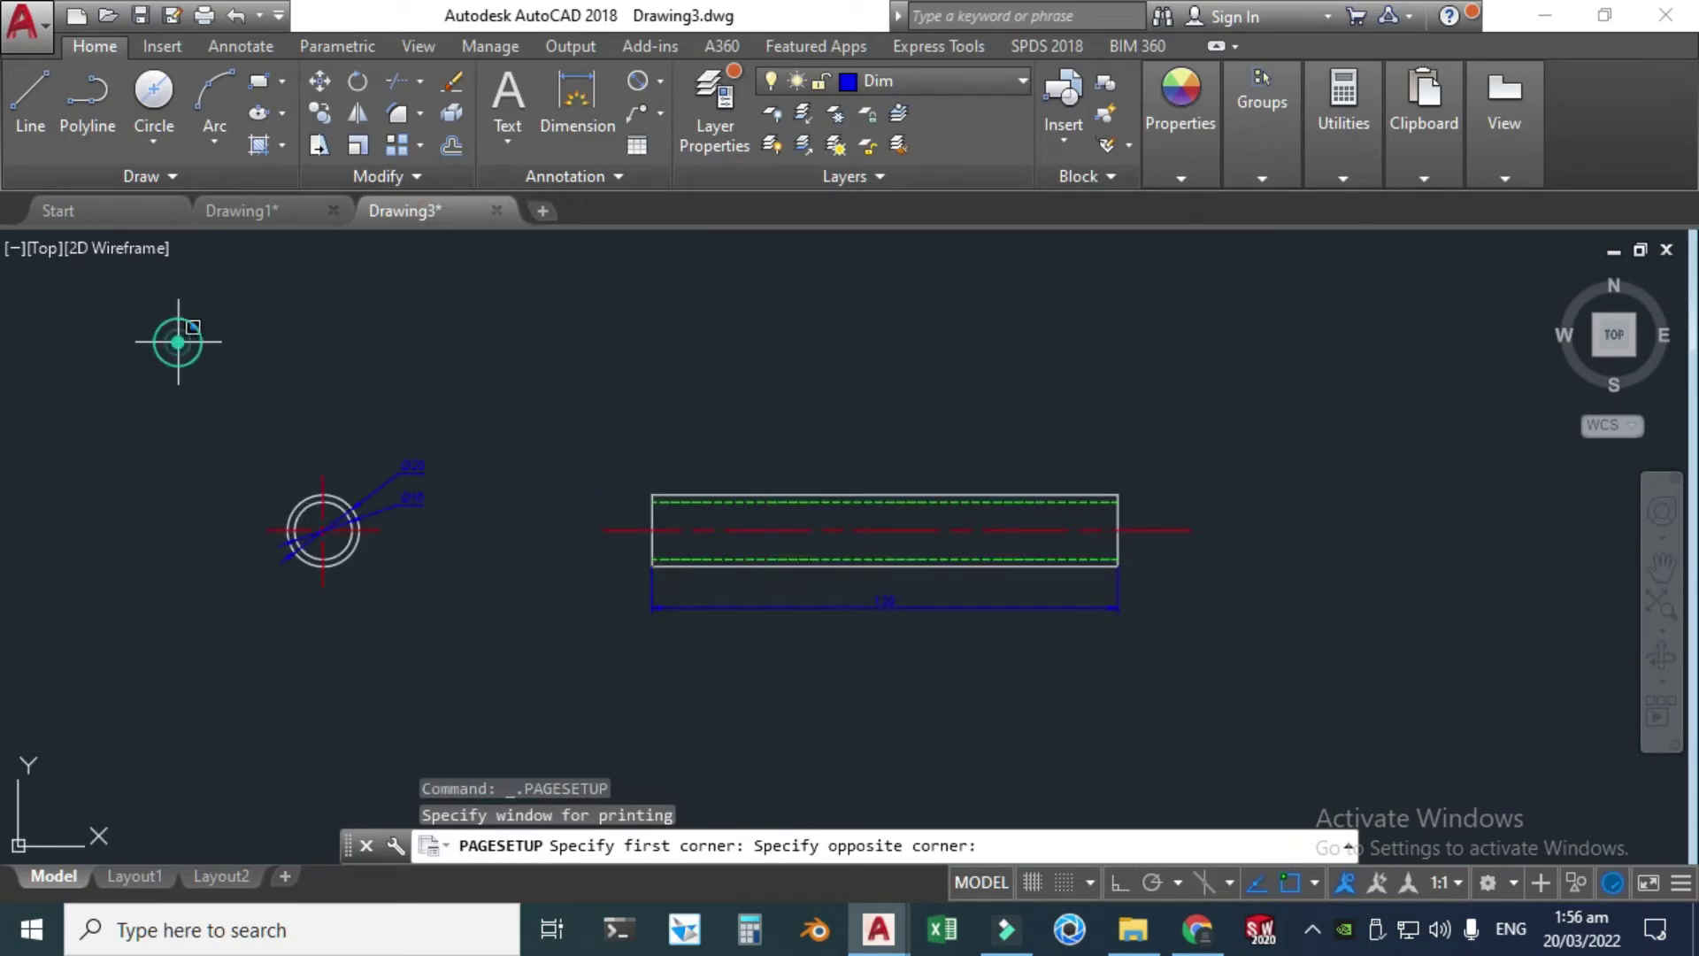
left_click(1309, 739)
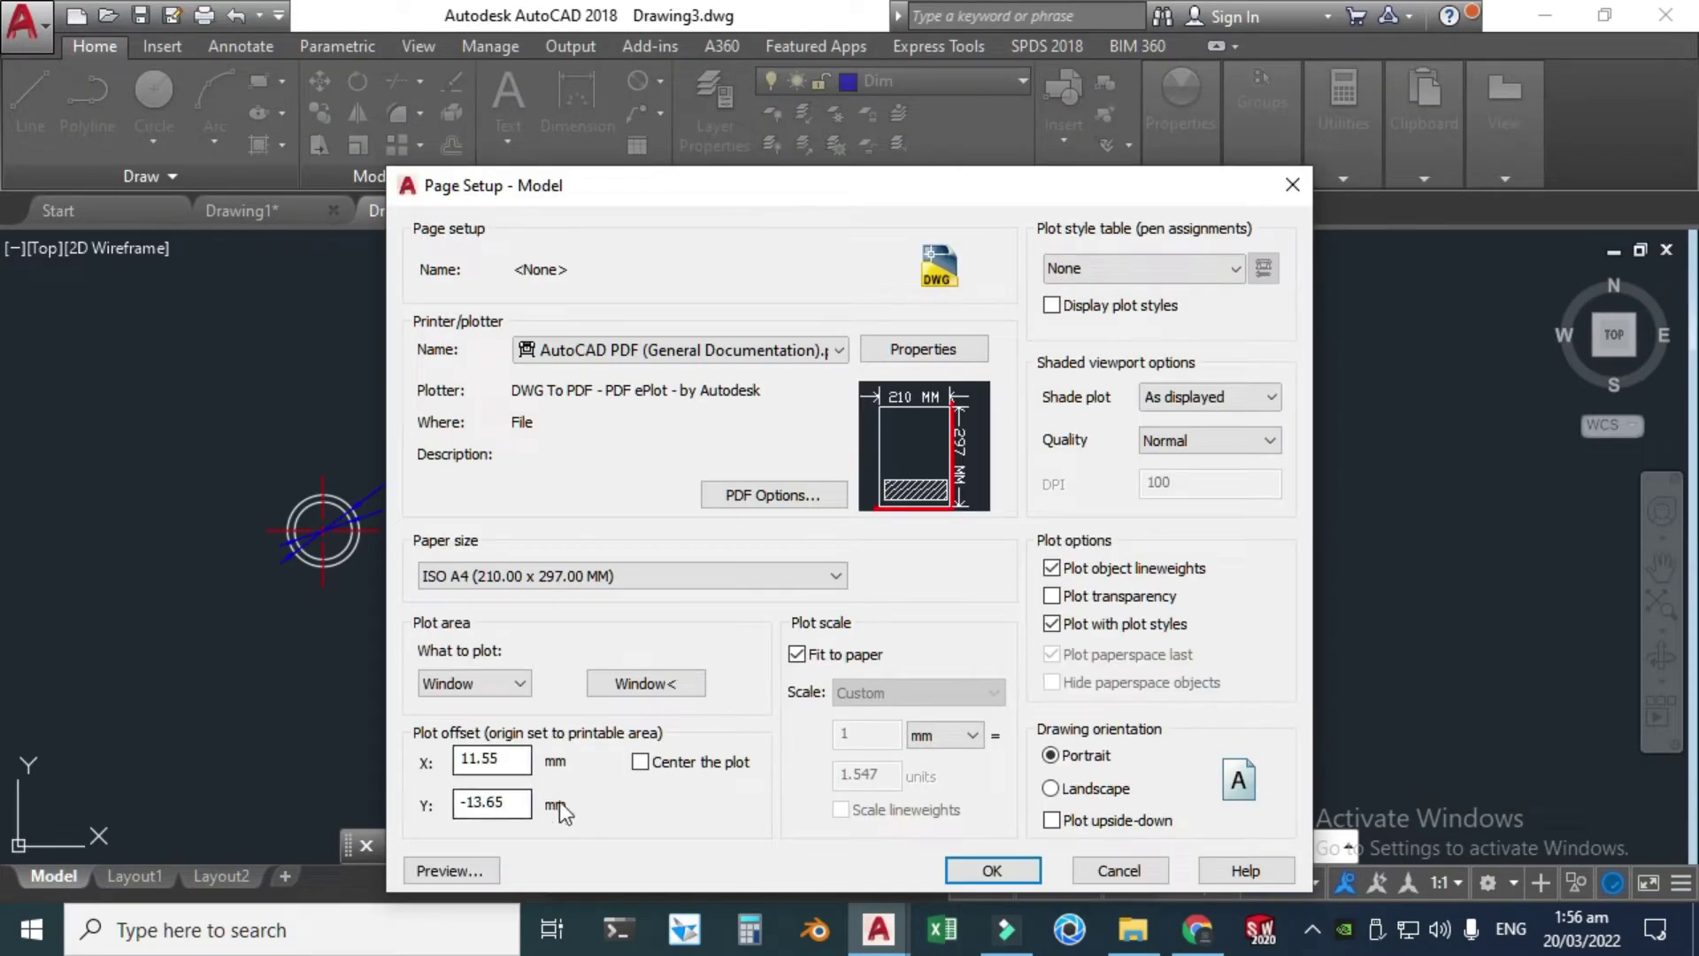
left_click(692, 759)
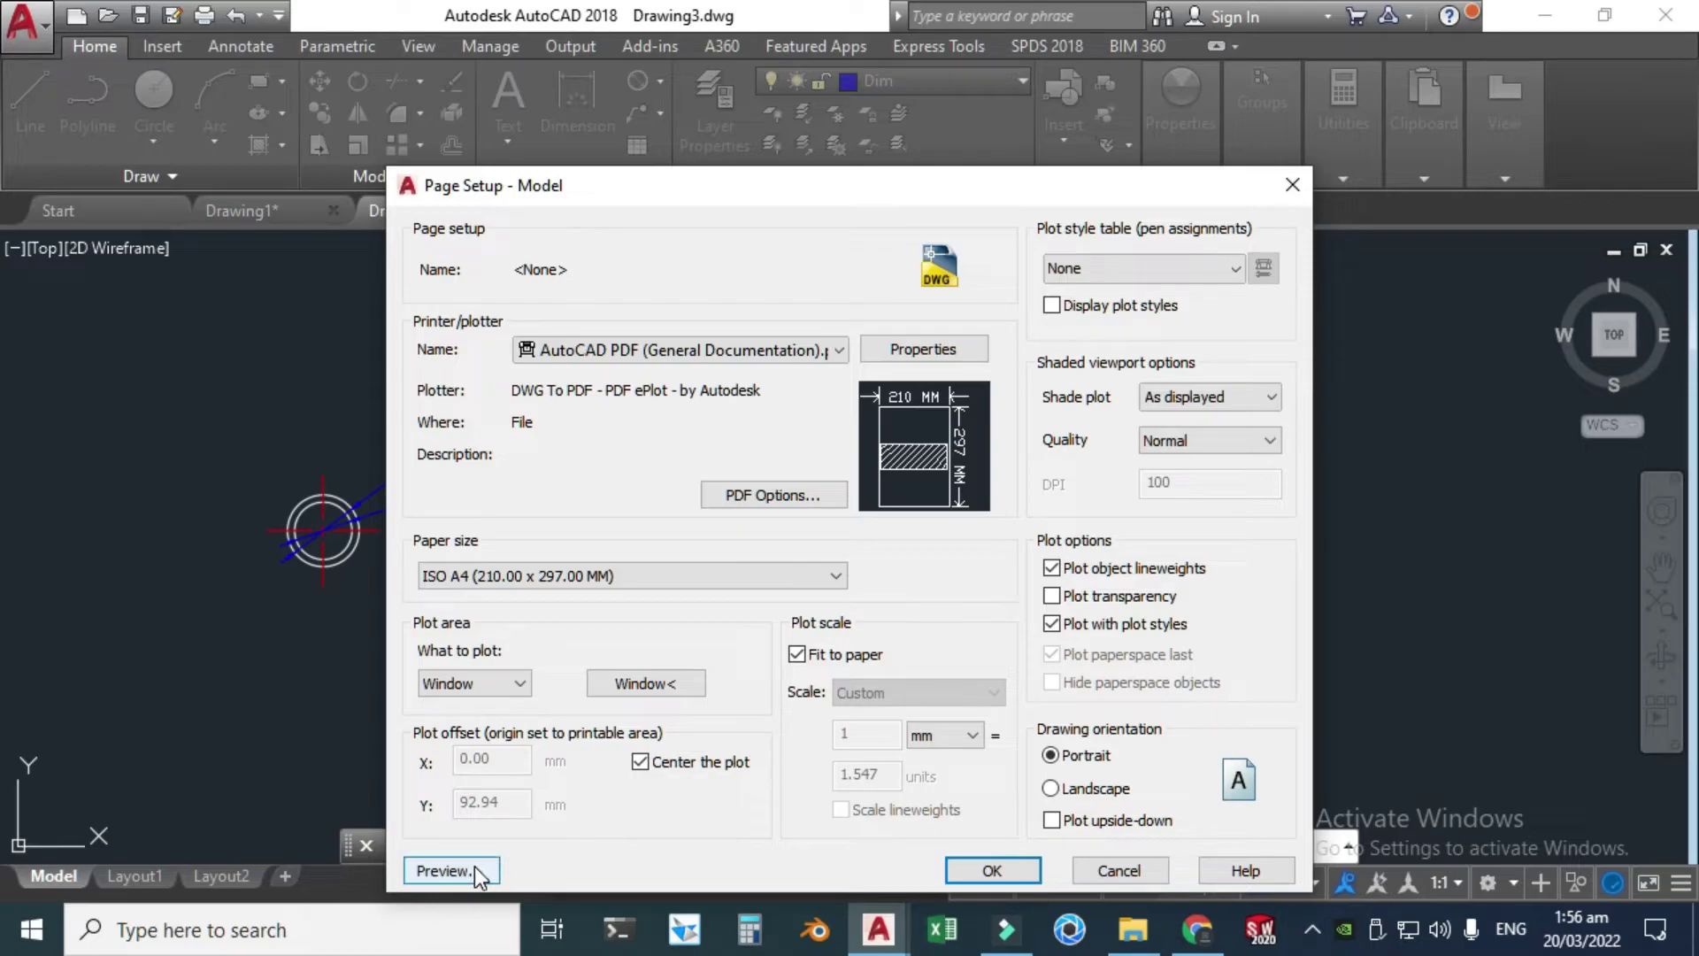
- Preview the portrait plot, switch the drawing orientation to Landscape, and preview the plot again
left_click(444, 869)
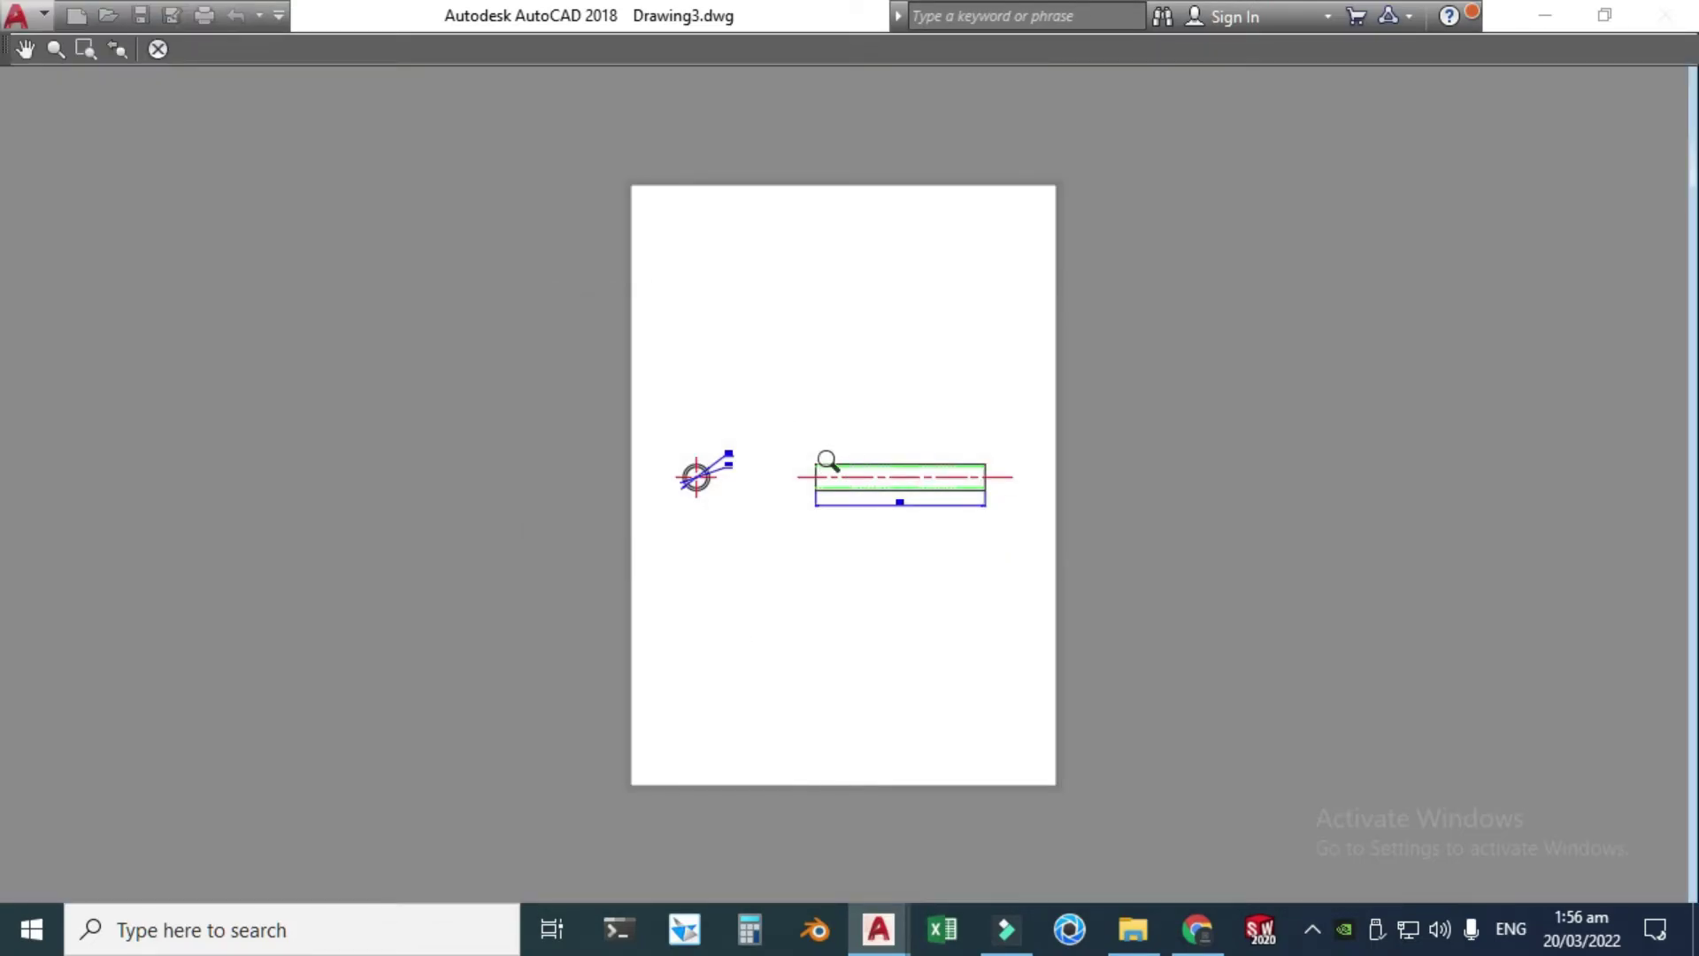
scroll(797, 454, "up", 5)
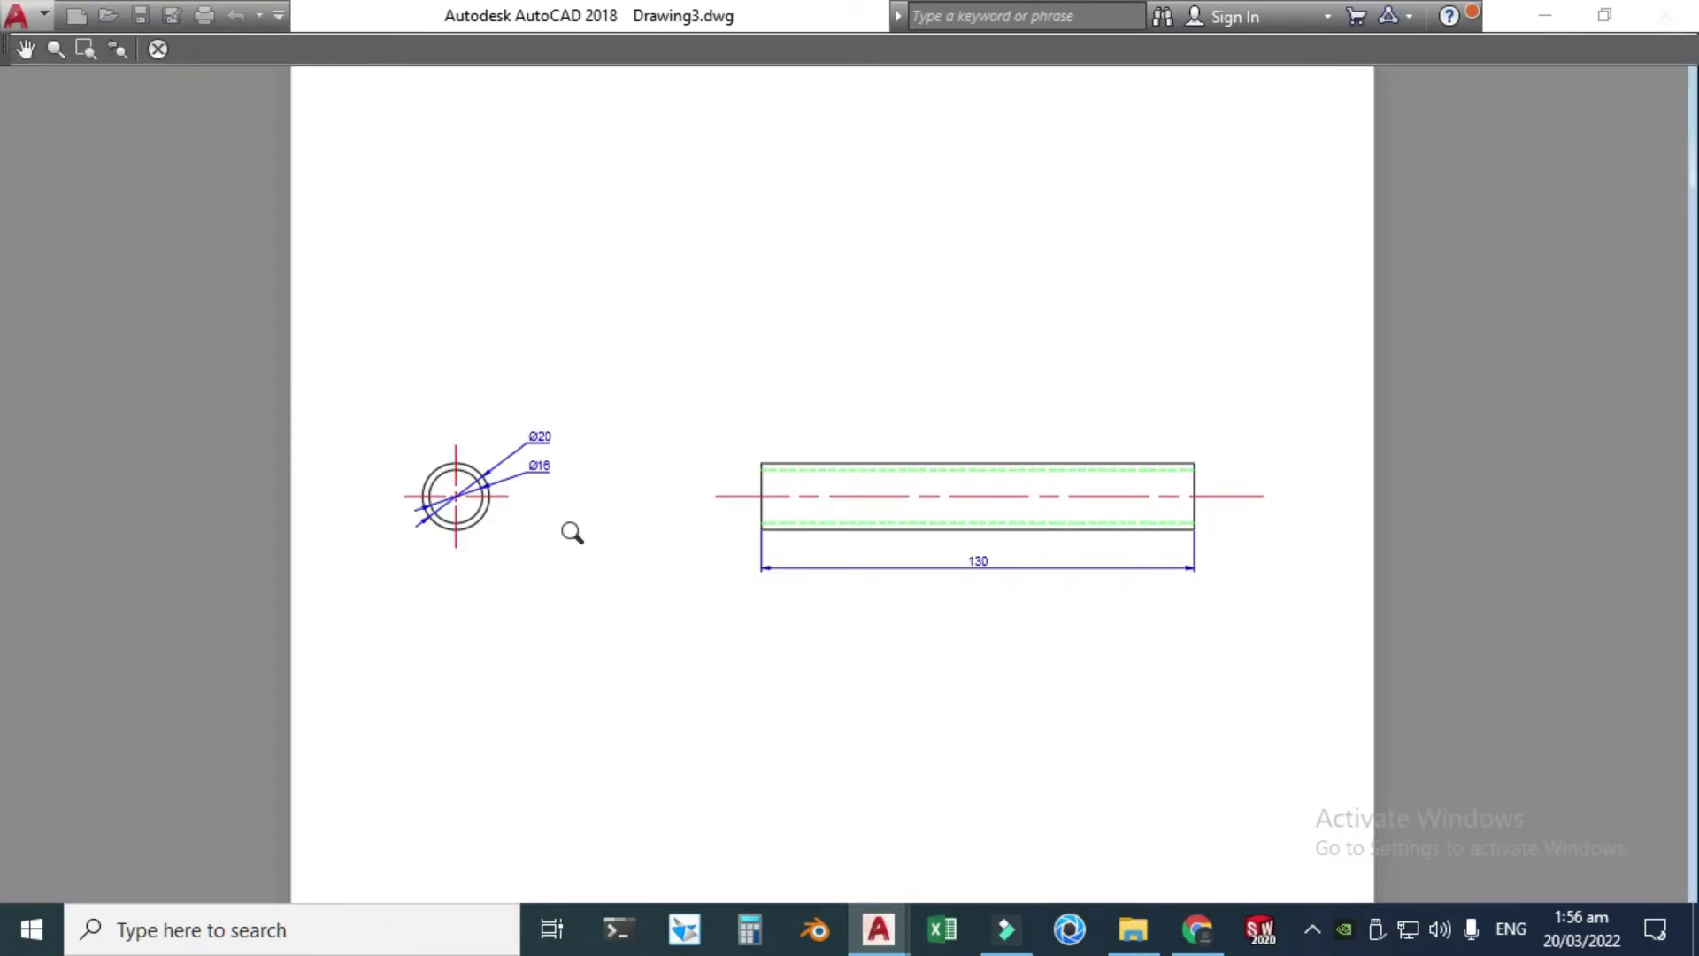
scroll(694, 483, "down", 3)
left_click(159, 51)
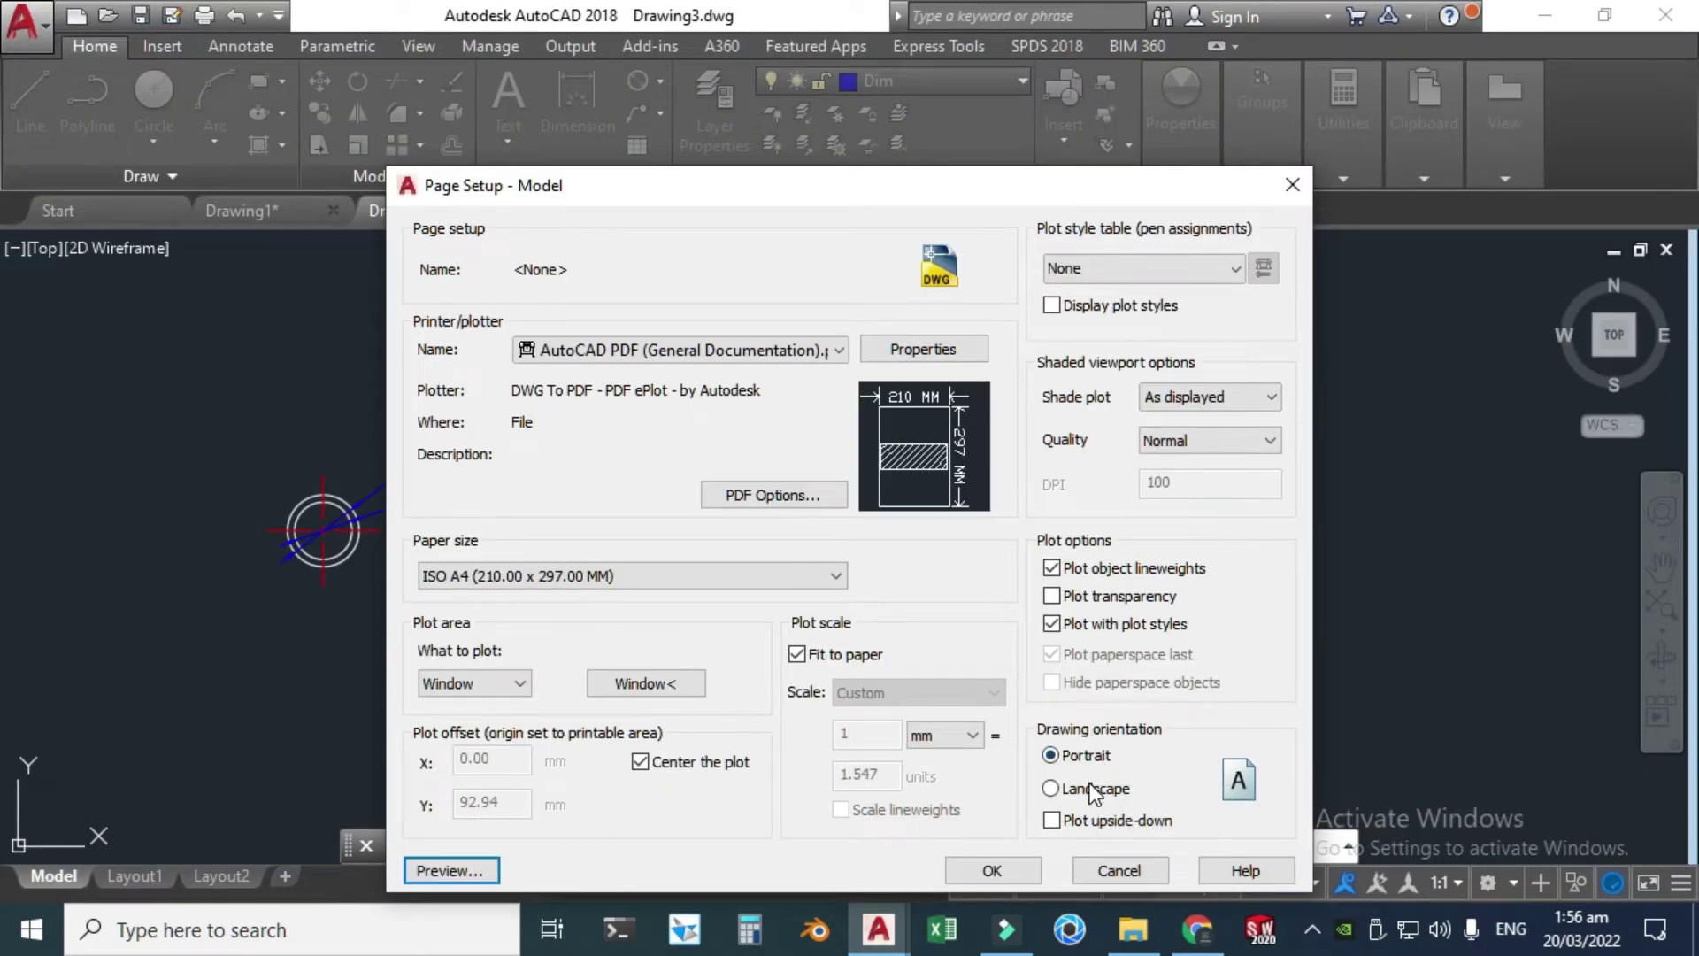
left_click(1097, 788)
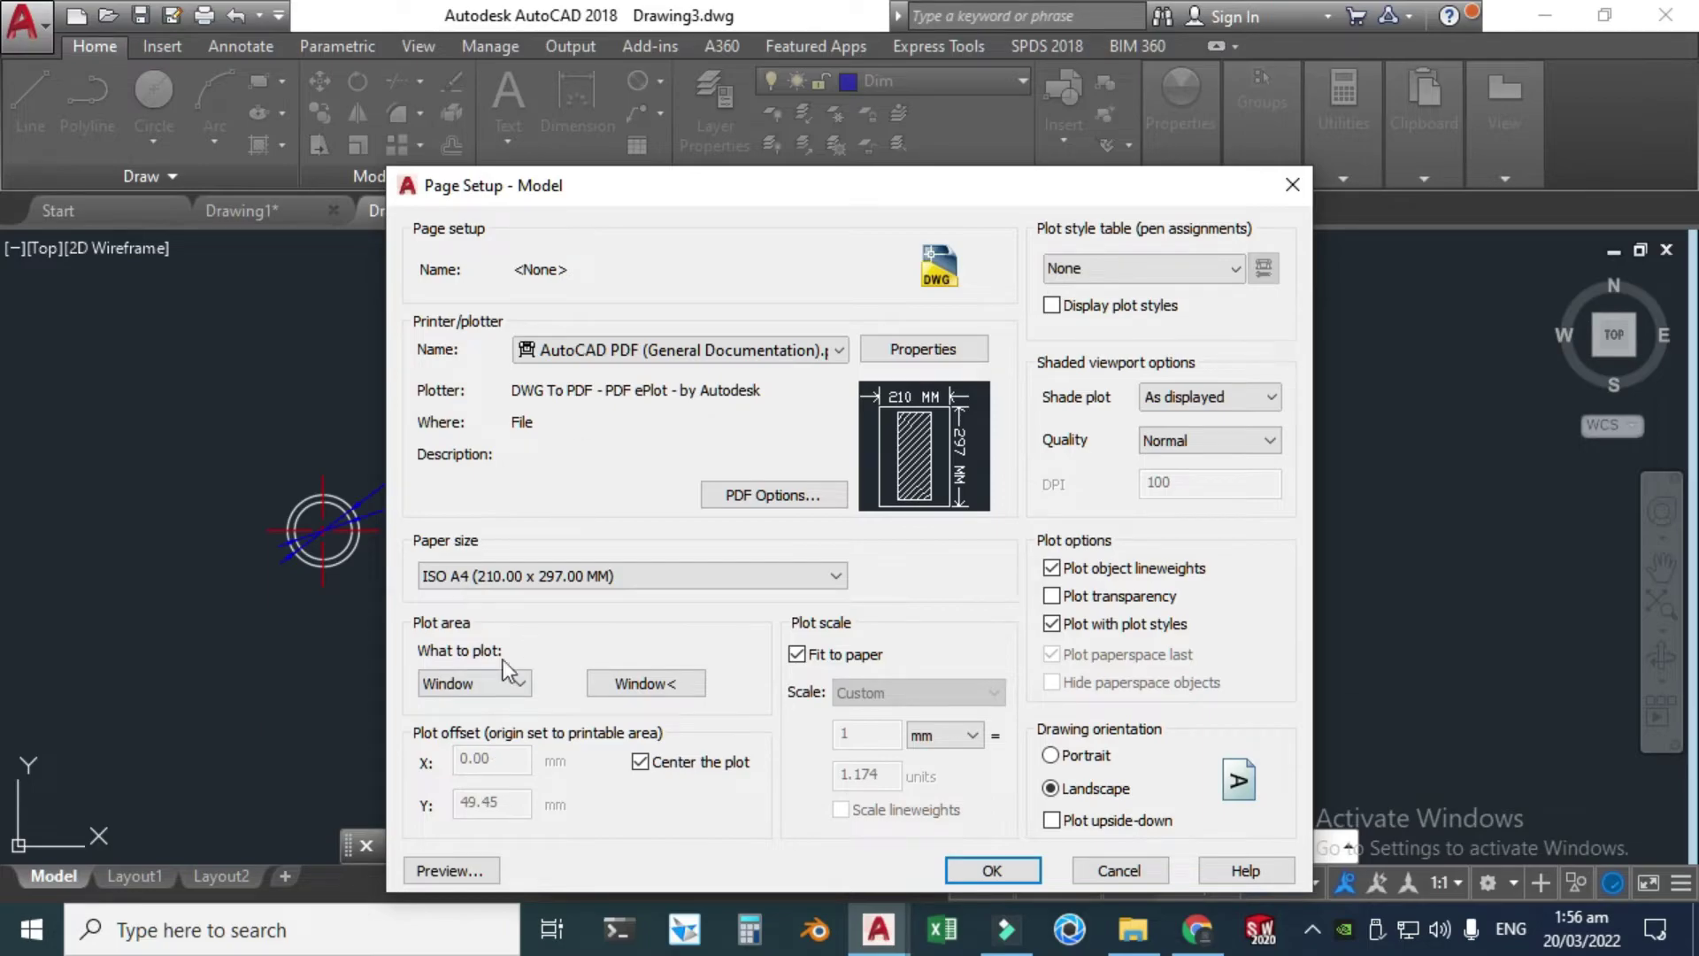
left_click(458, 873)
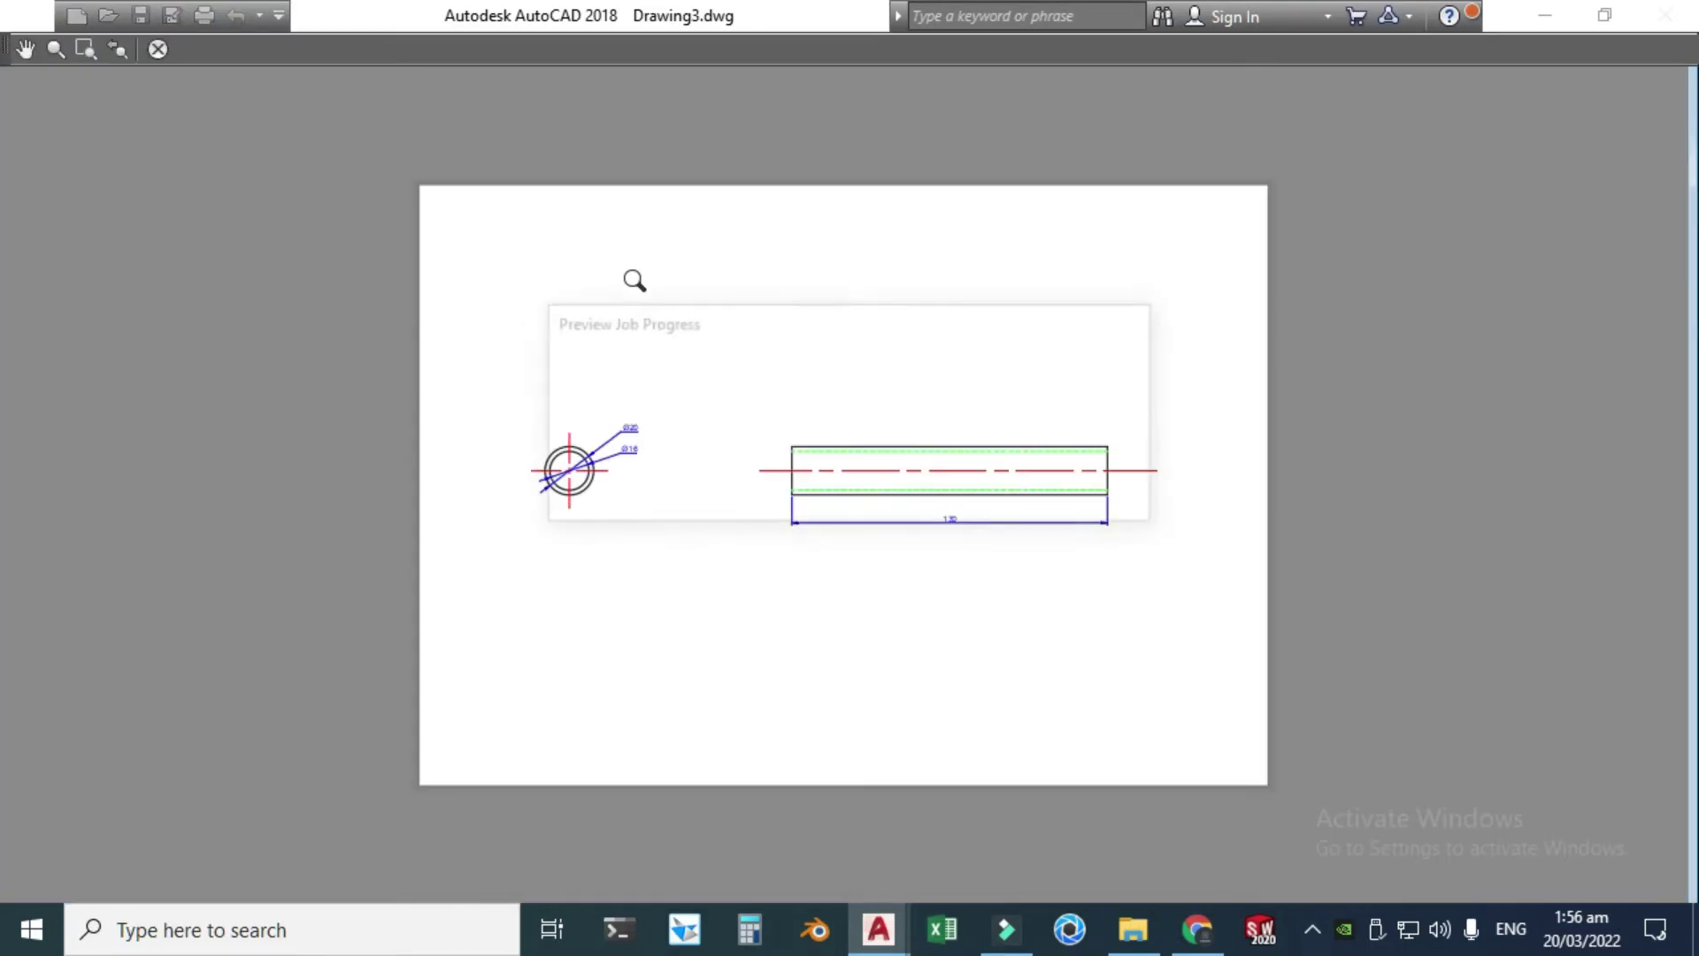
scroll(759, 447, "down", 2)
scroll(1198, 580, "down", 2)
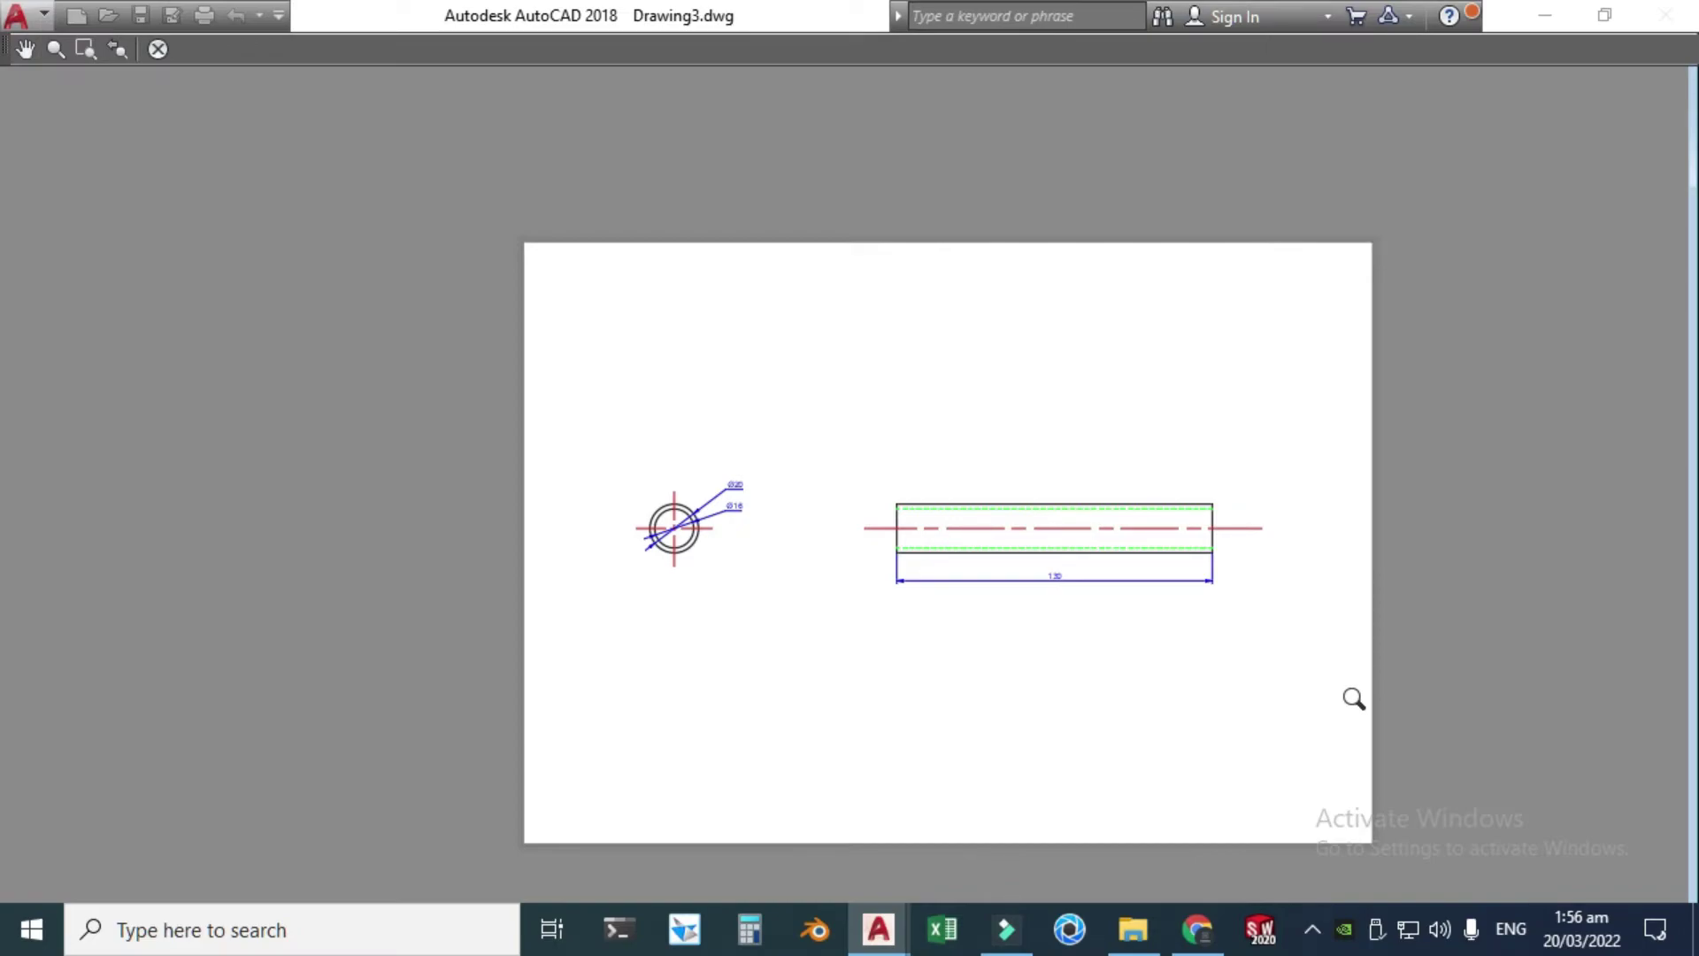
left_click(158, 49)
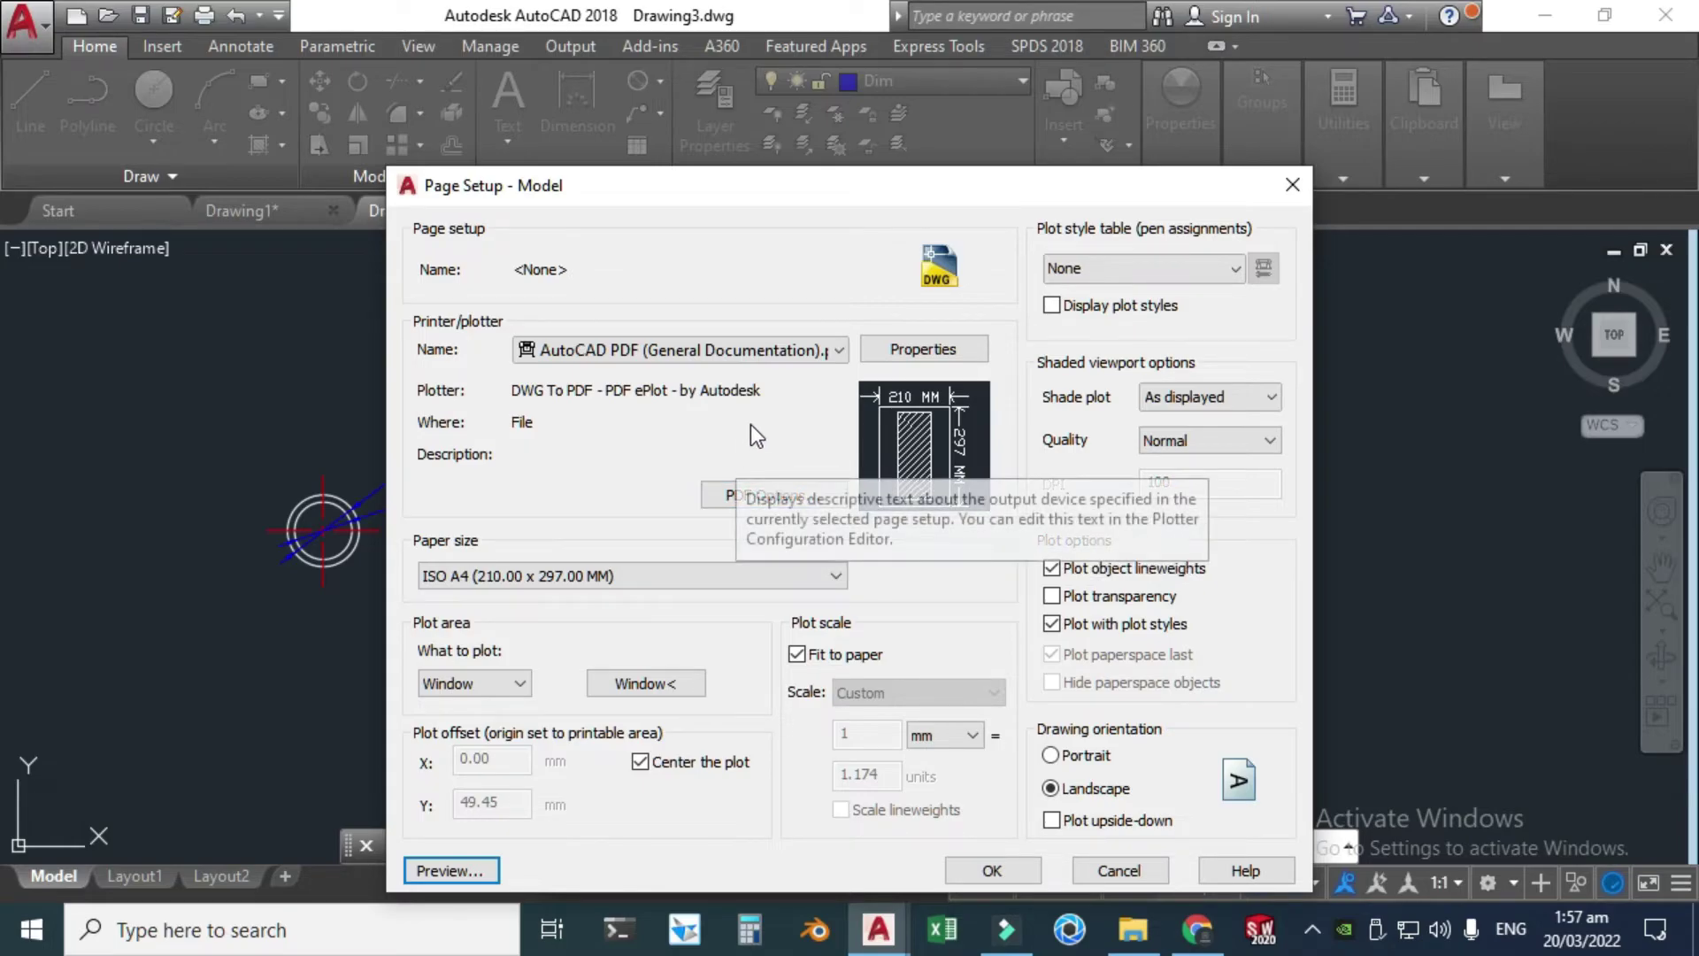
- Review the available plotters, keep AutoCAD PDF (General Documentation), and accept the page setup
left_click(838, 350)
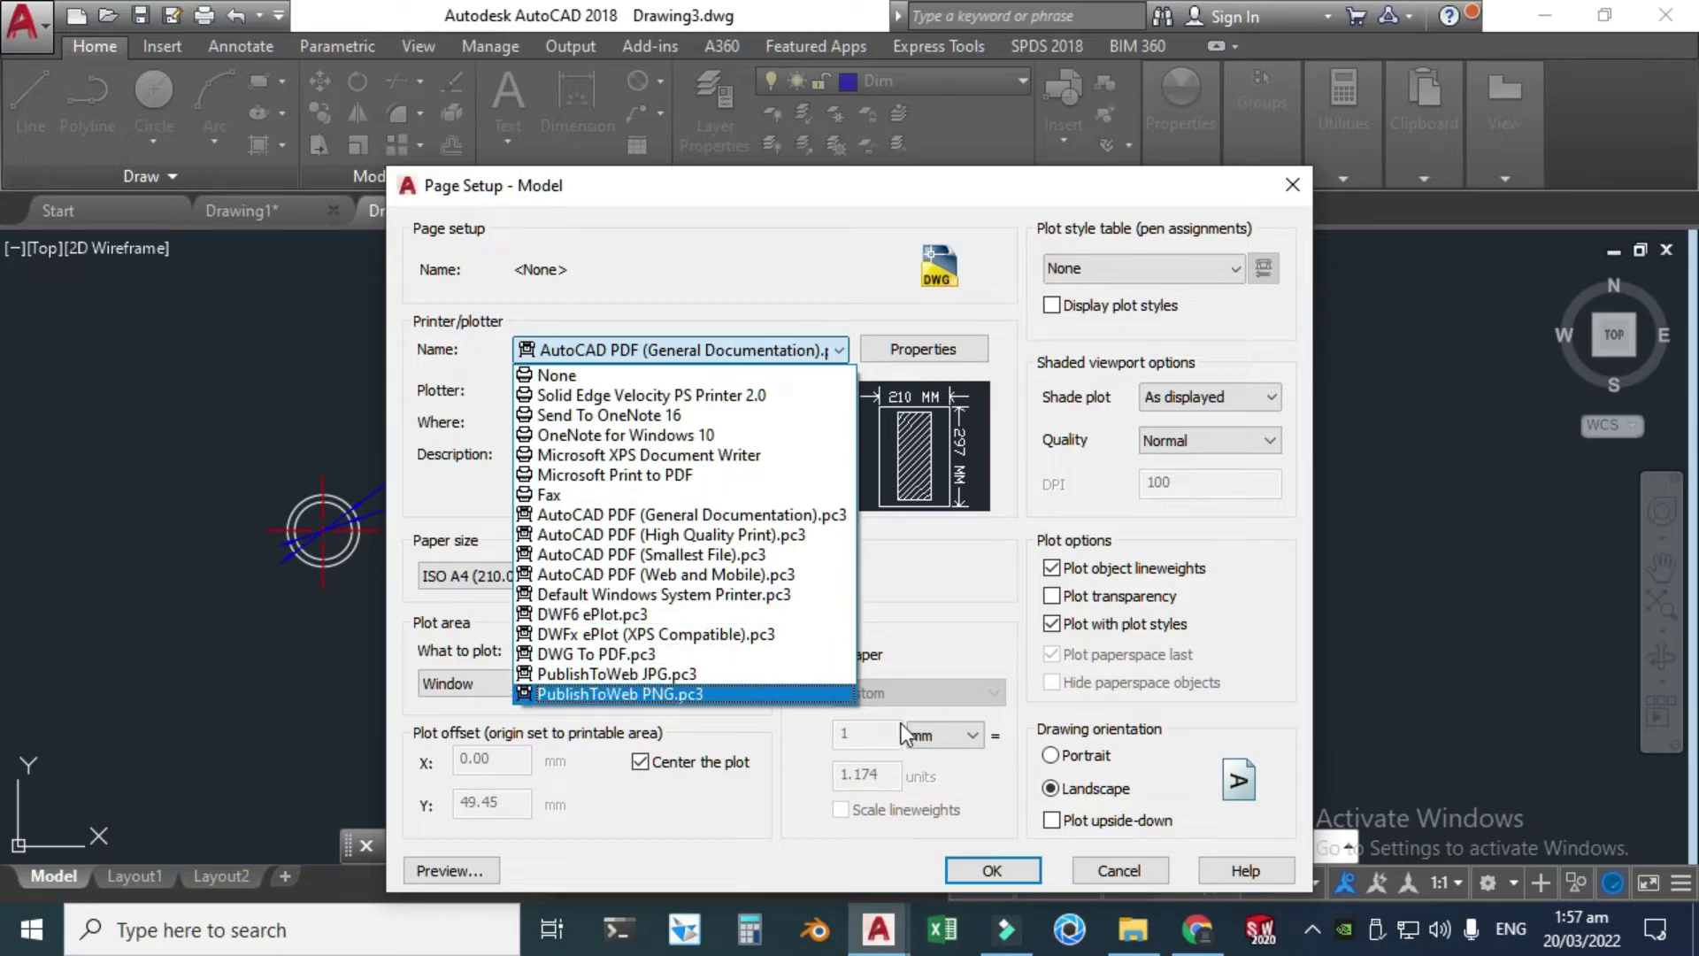
left_click(763, 799)
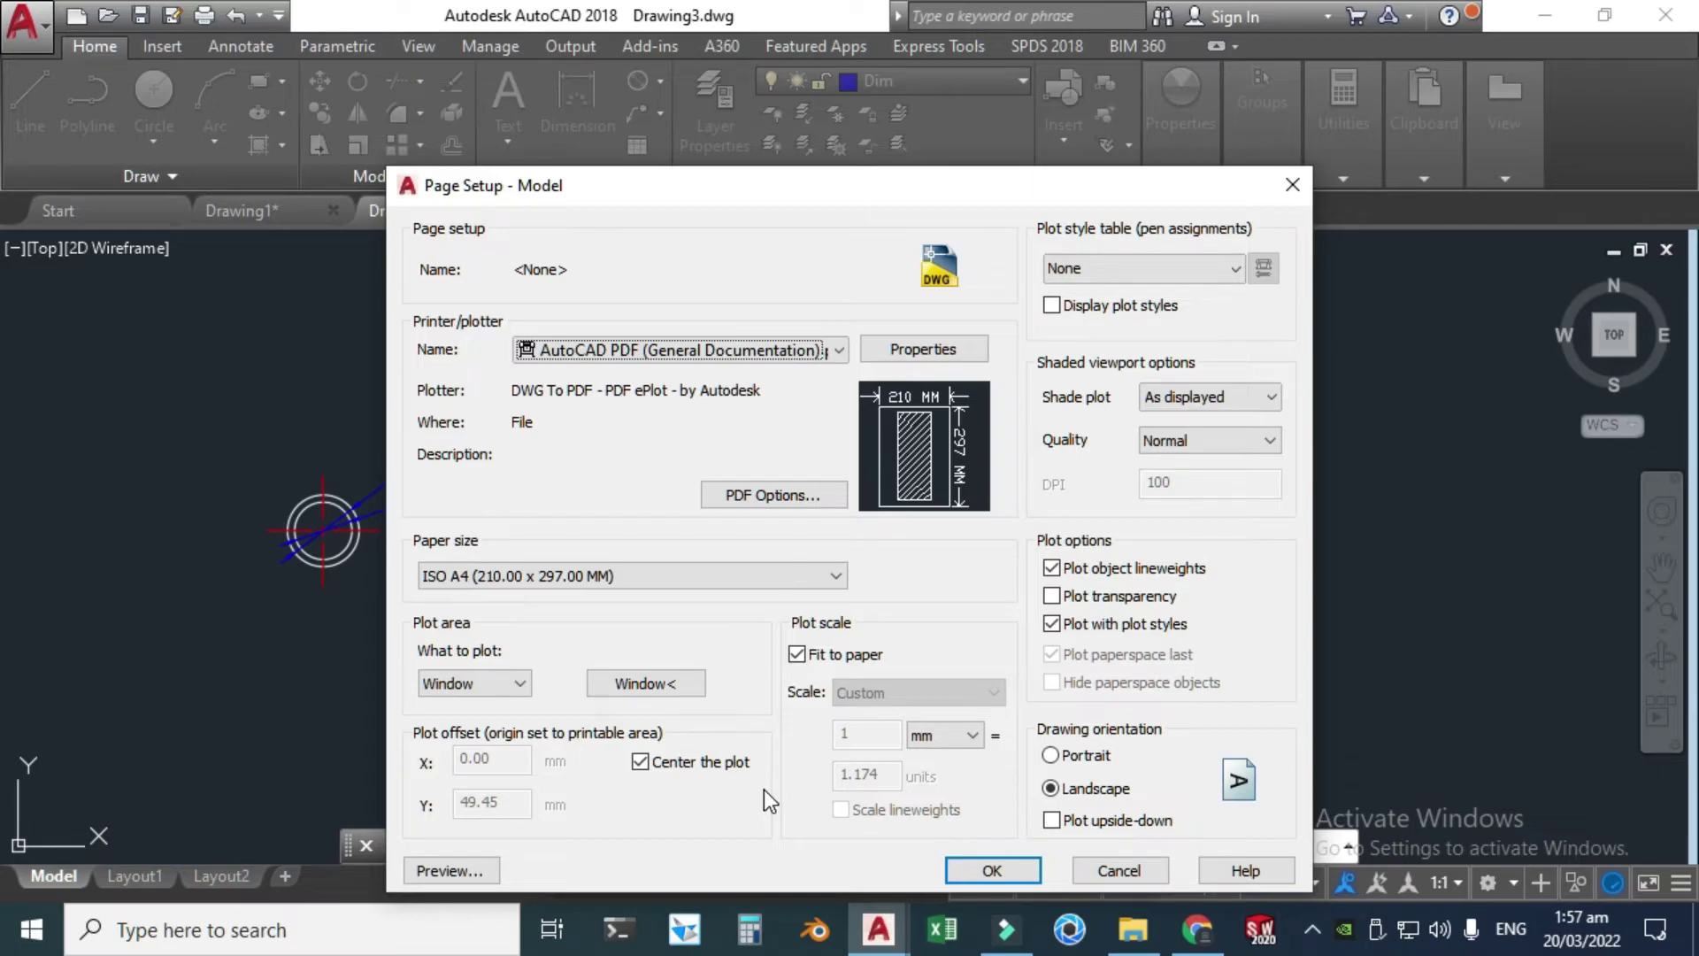
left_click(999, 876)
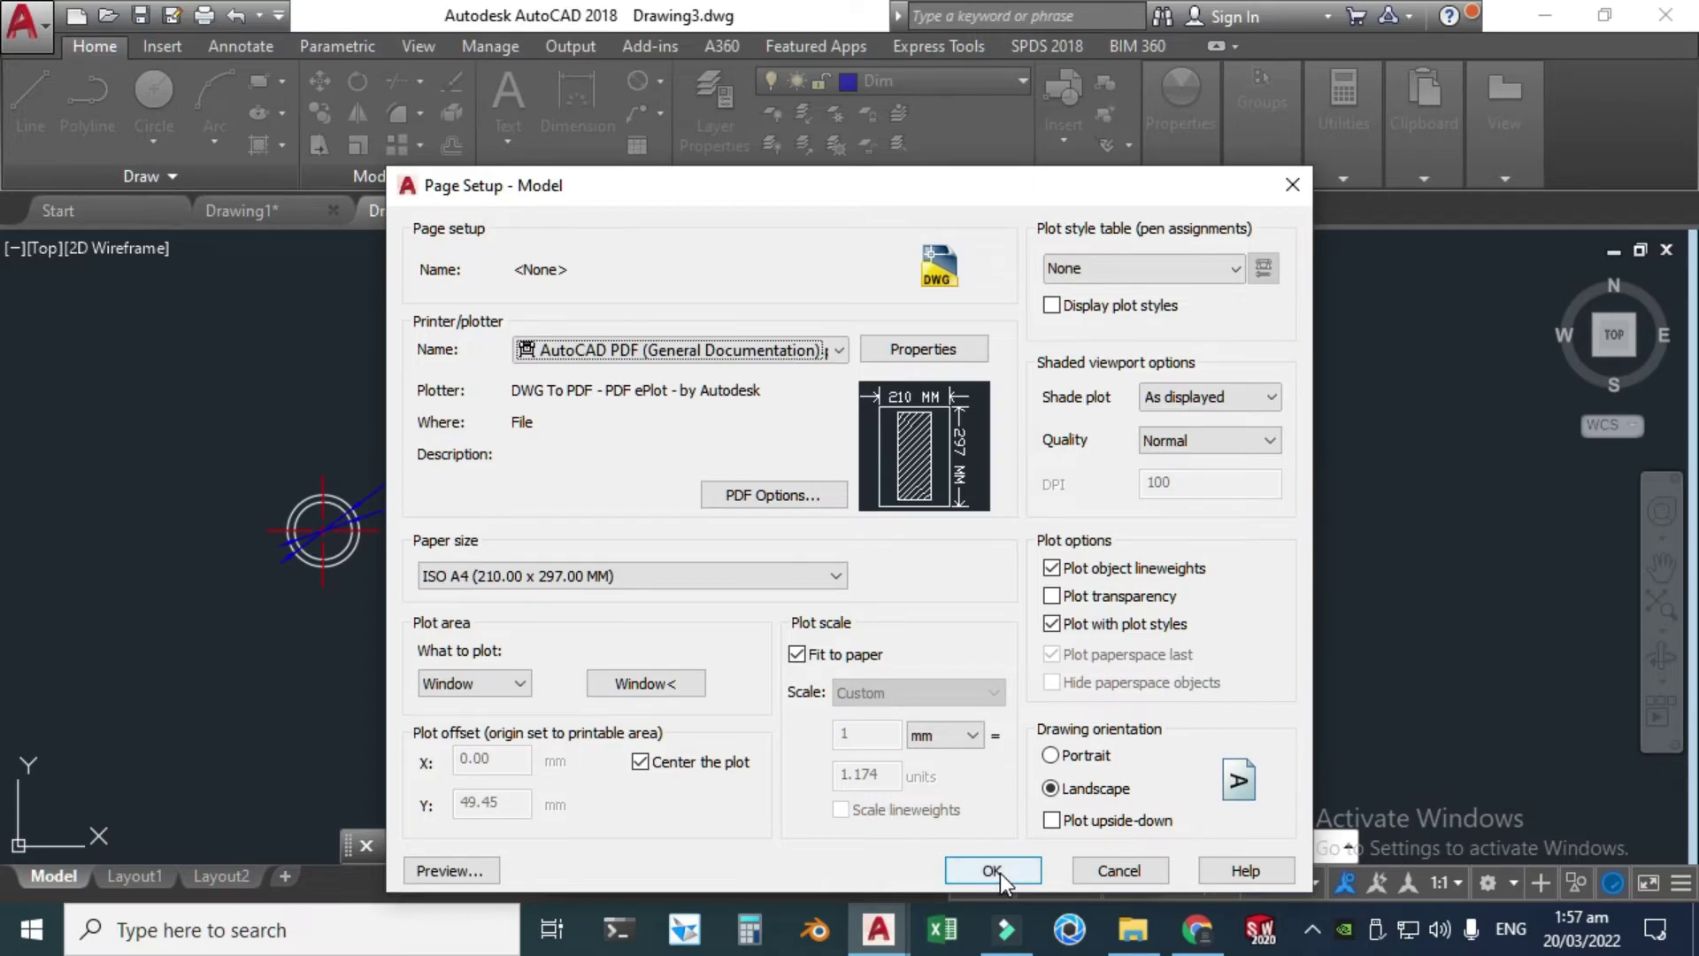
left_click(943, 865)
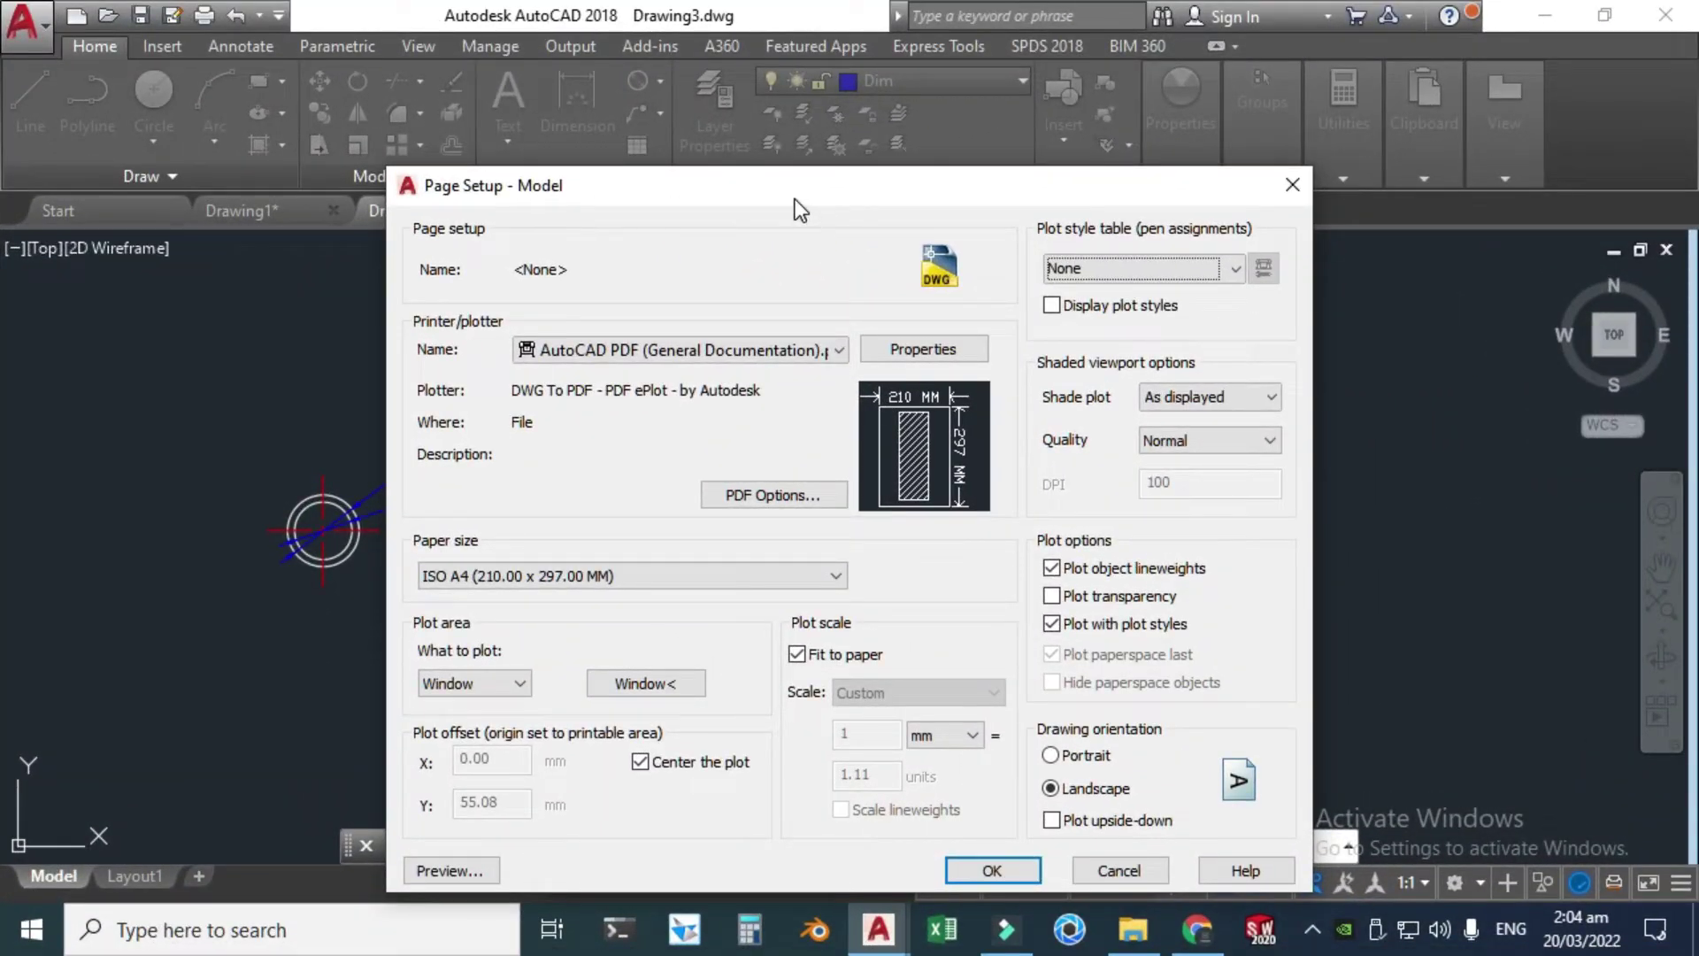
- Preview the landscape plot and examine the line colours and dimensions of both pipe views
left_click_drag(801, 210, 1015, 320)
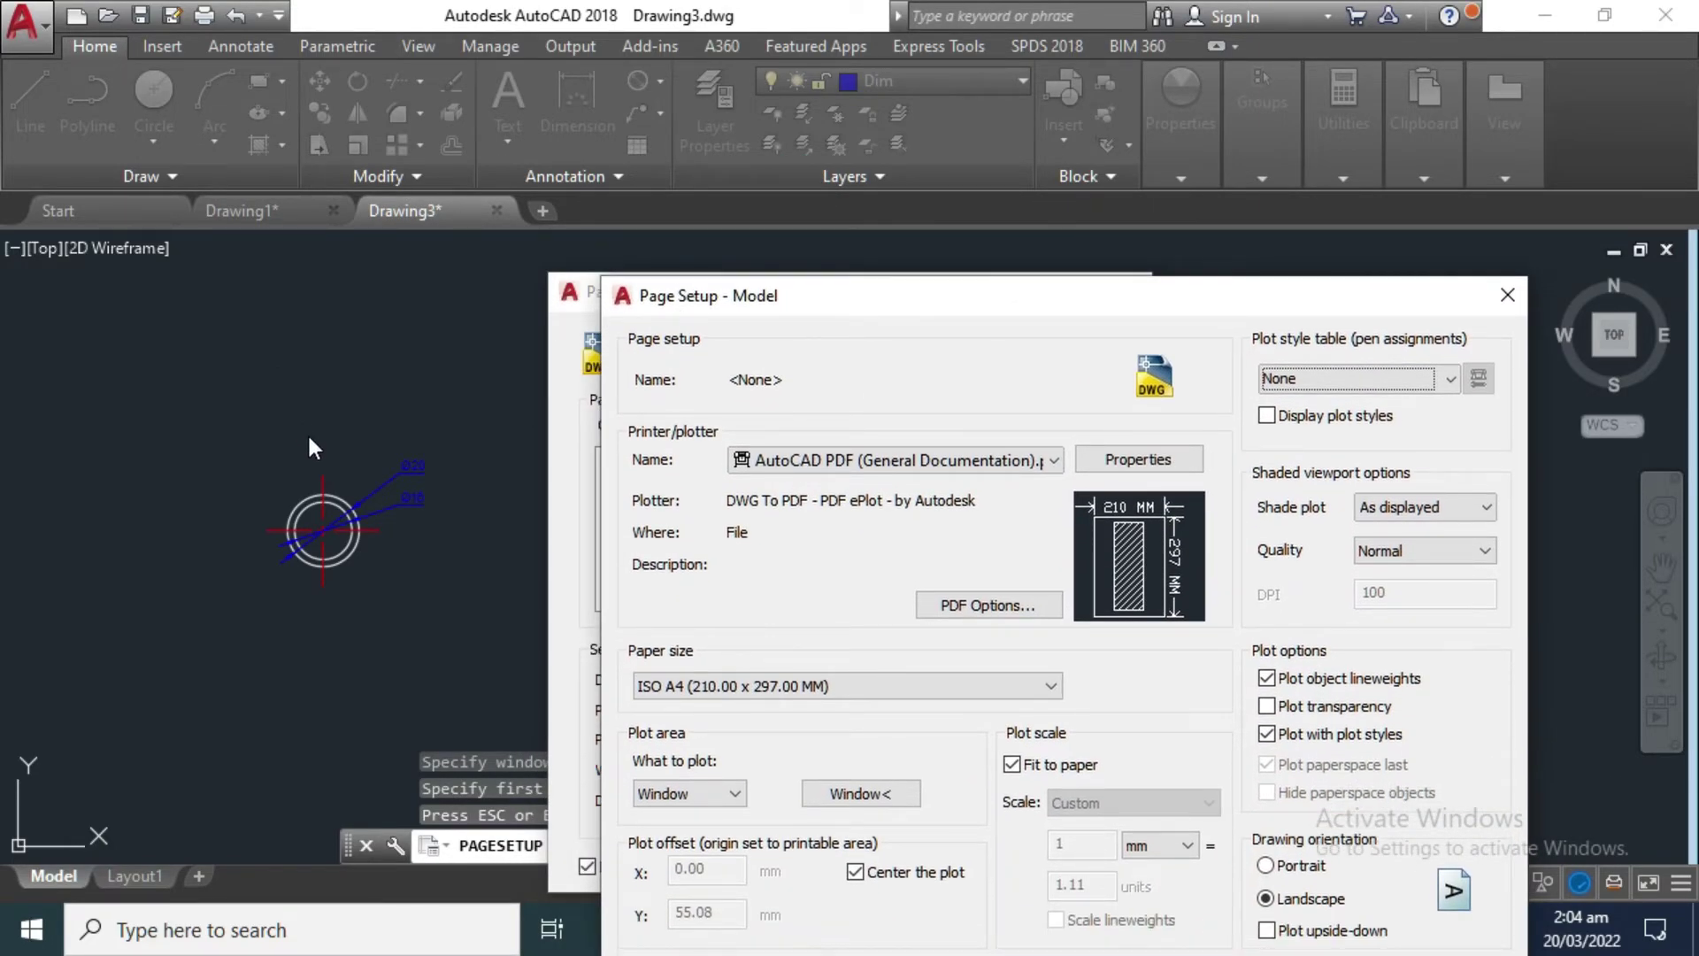
left_click_drag(915, 305, 862, 171)
left_click(608, 845)
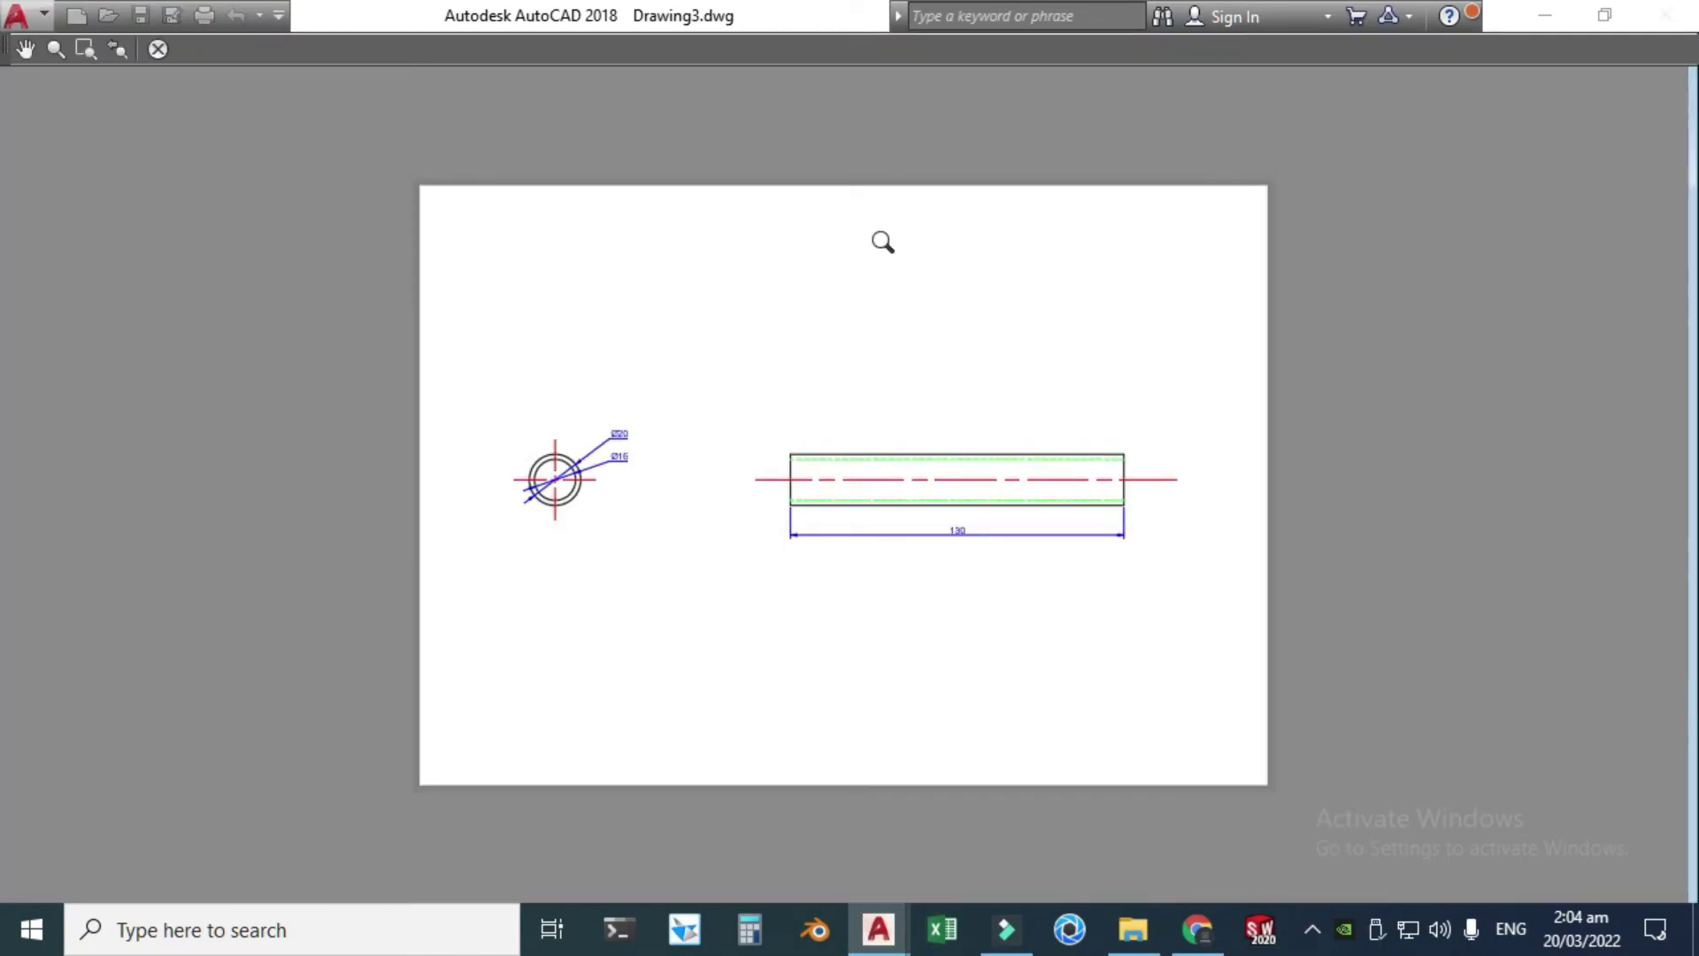
scroll(852, 509, "up", 4)
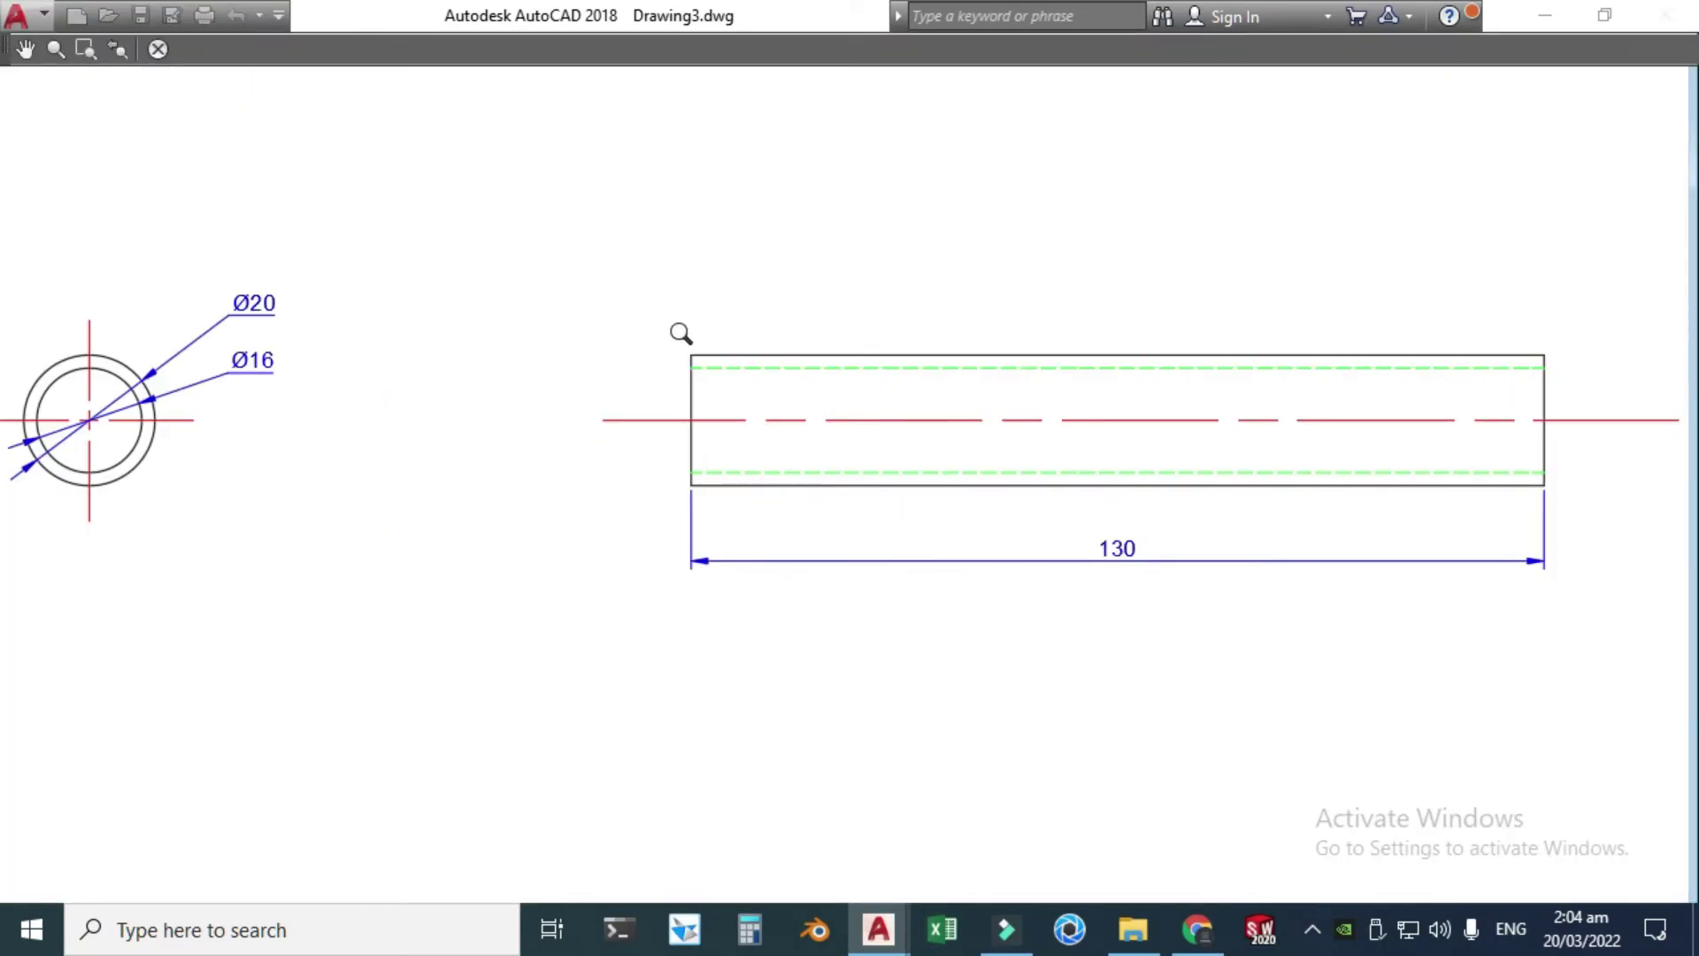
scroll(687, 376, "down", 2)
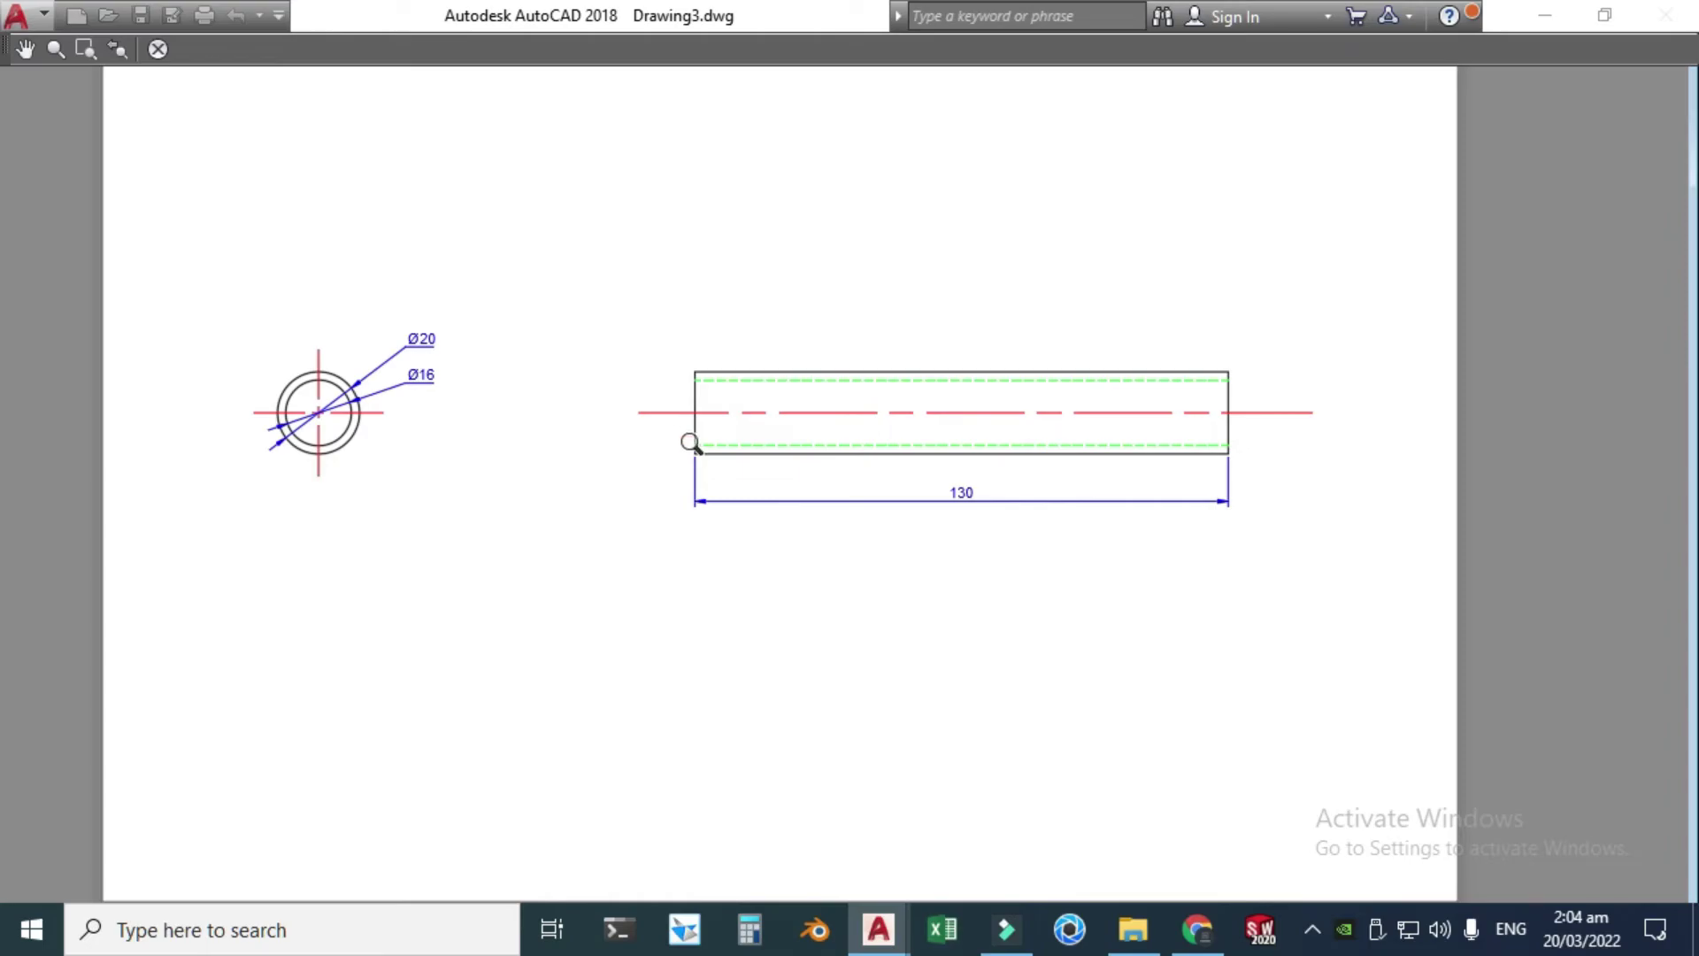
left_click(157, 49)
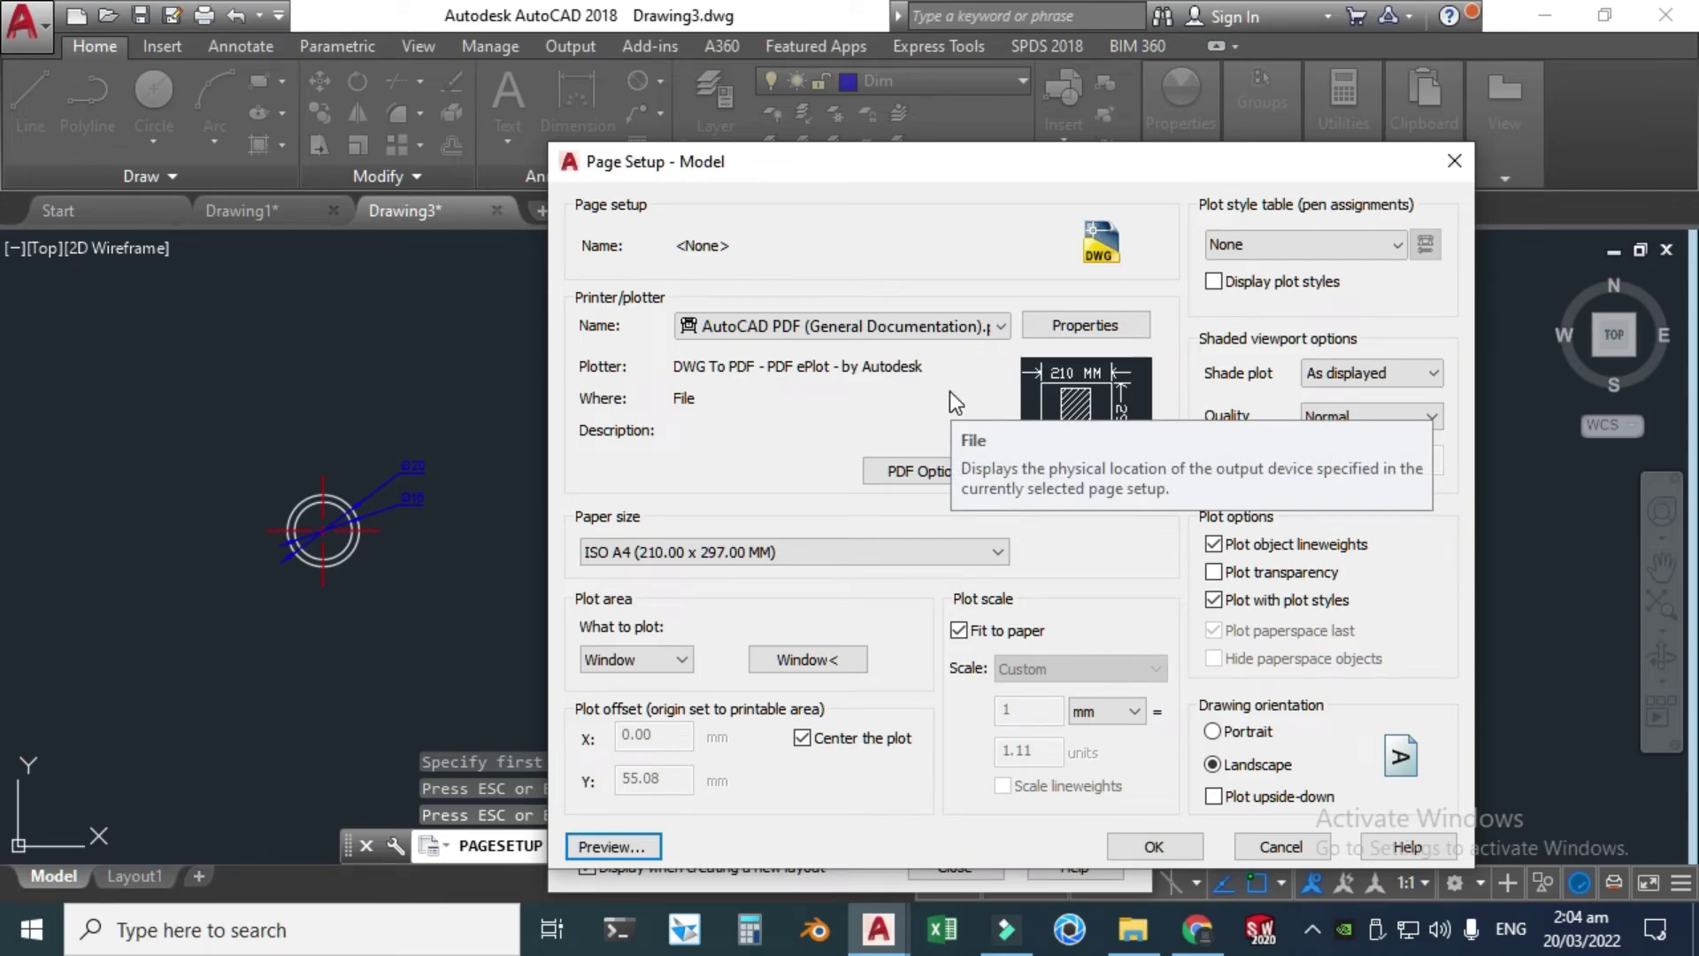
- Assign the monochrome.ctb plot style table to all layouts, preview the plot, and accept the page setup
left_click(1336, 248)
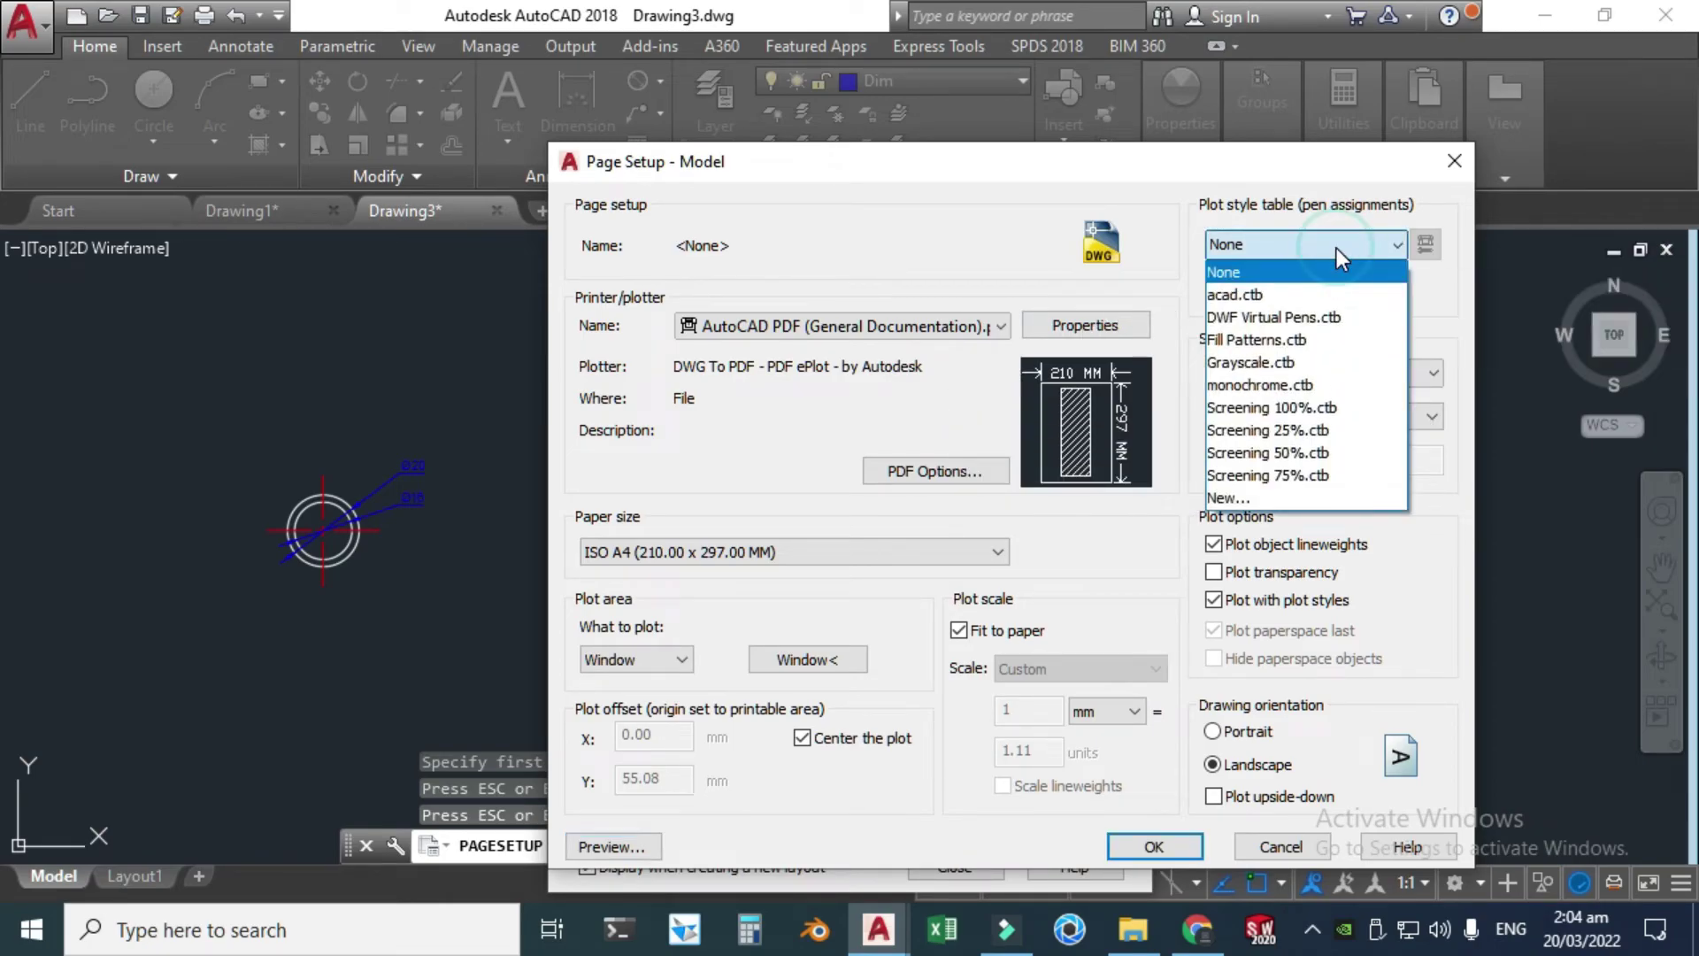
left_click(1285, 386)
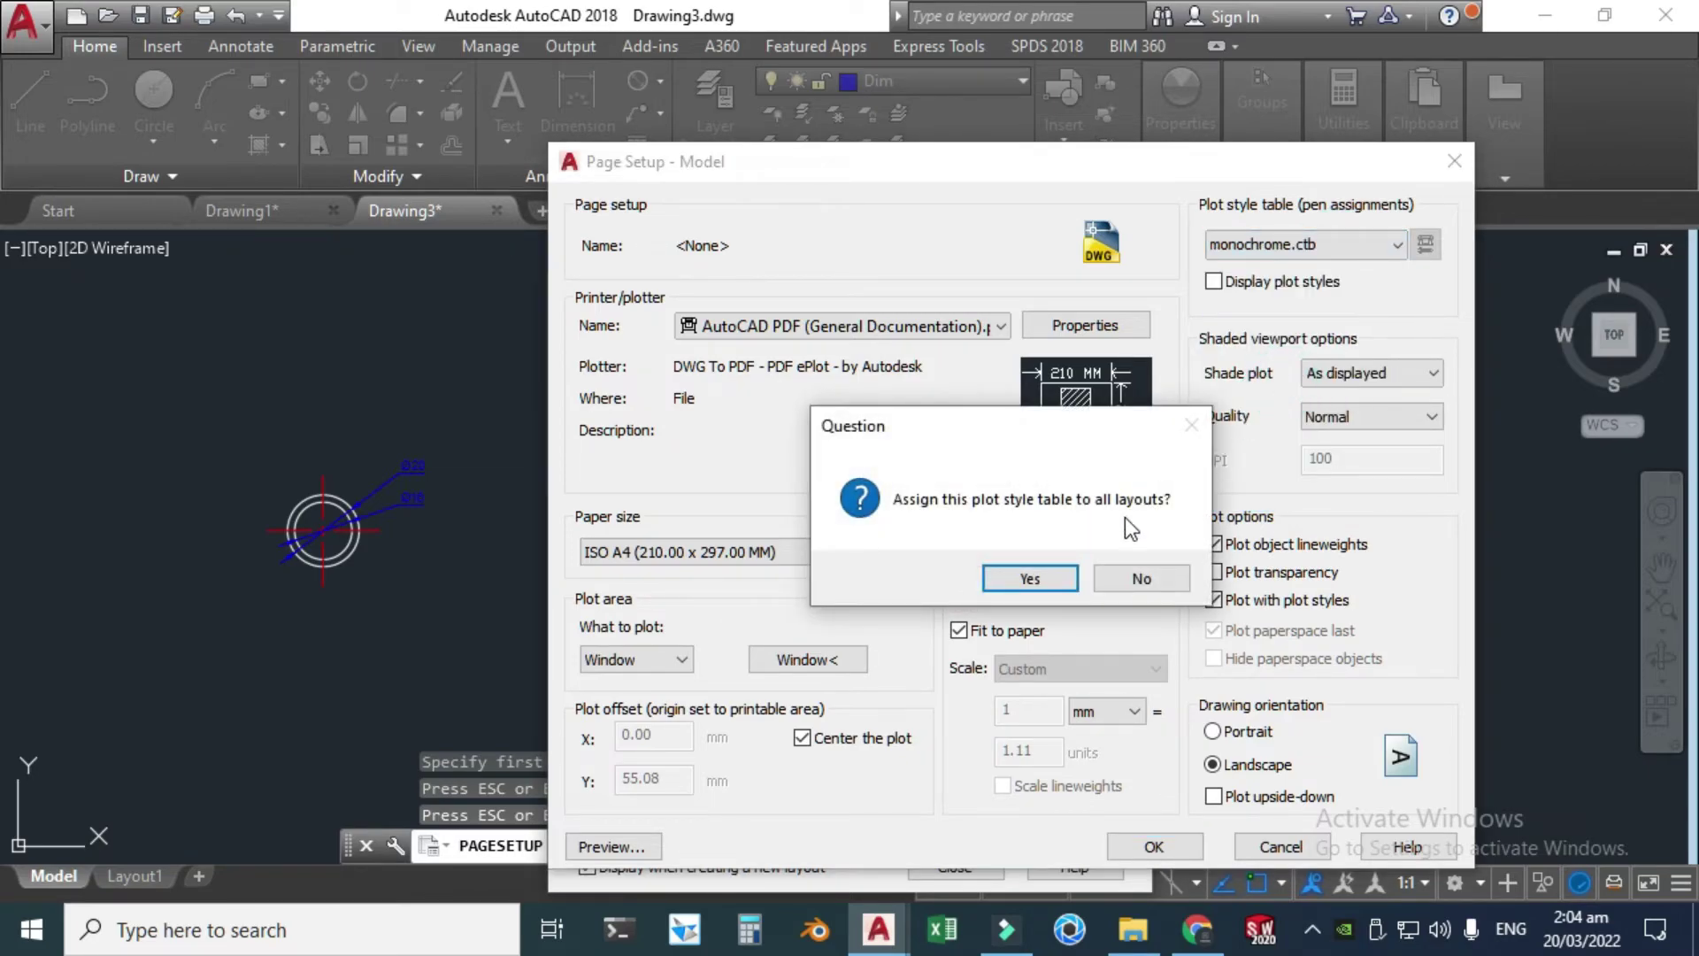
left_click(1031, 581)
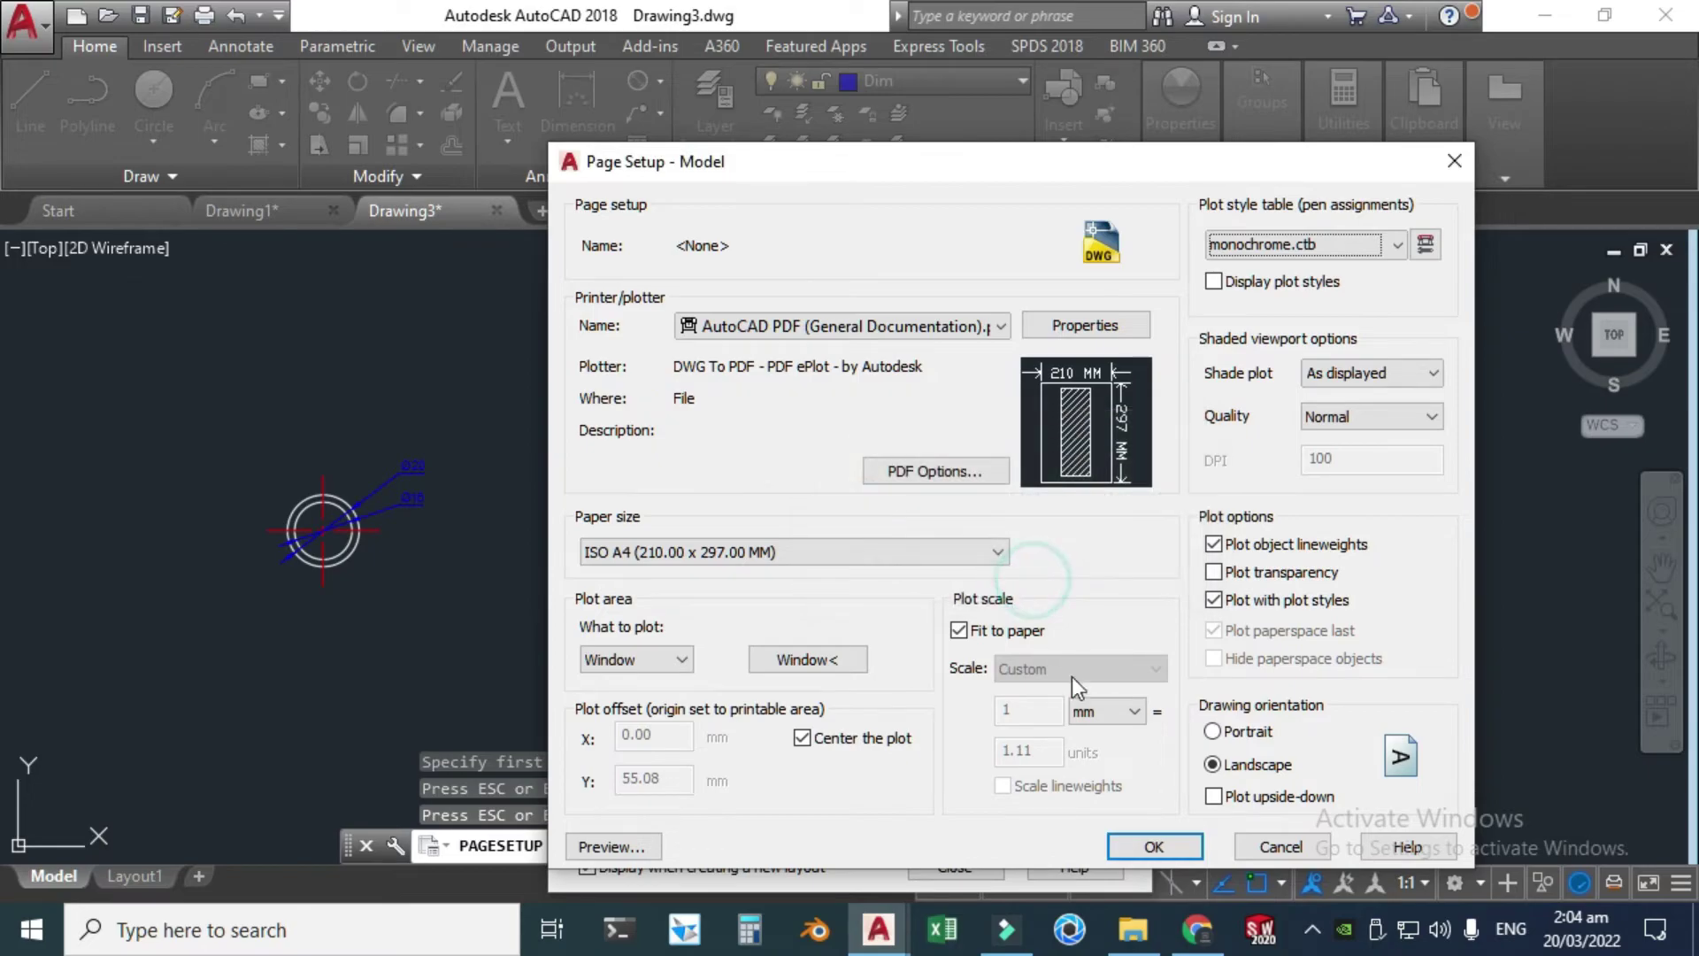
left_click(611, 846)
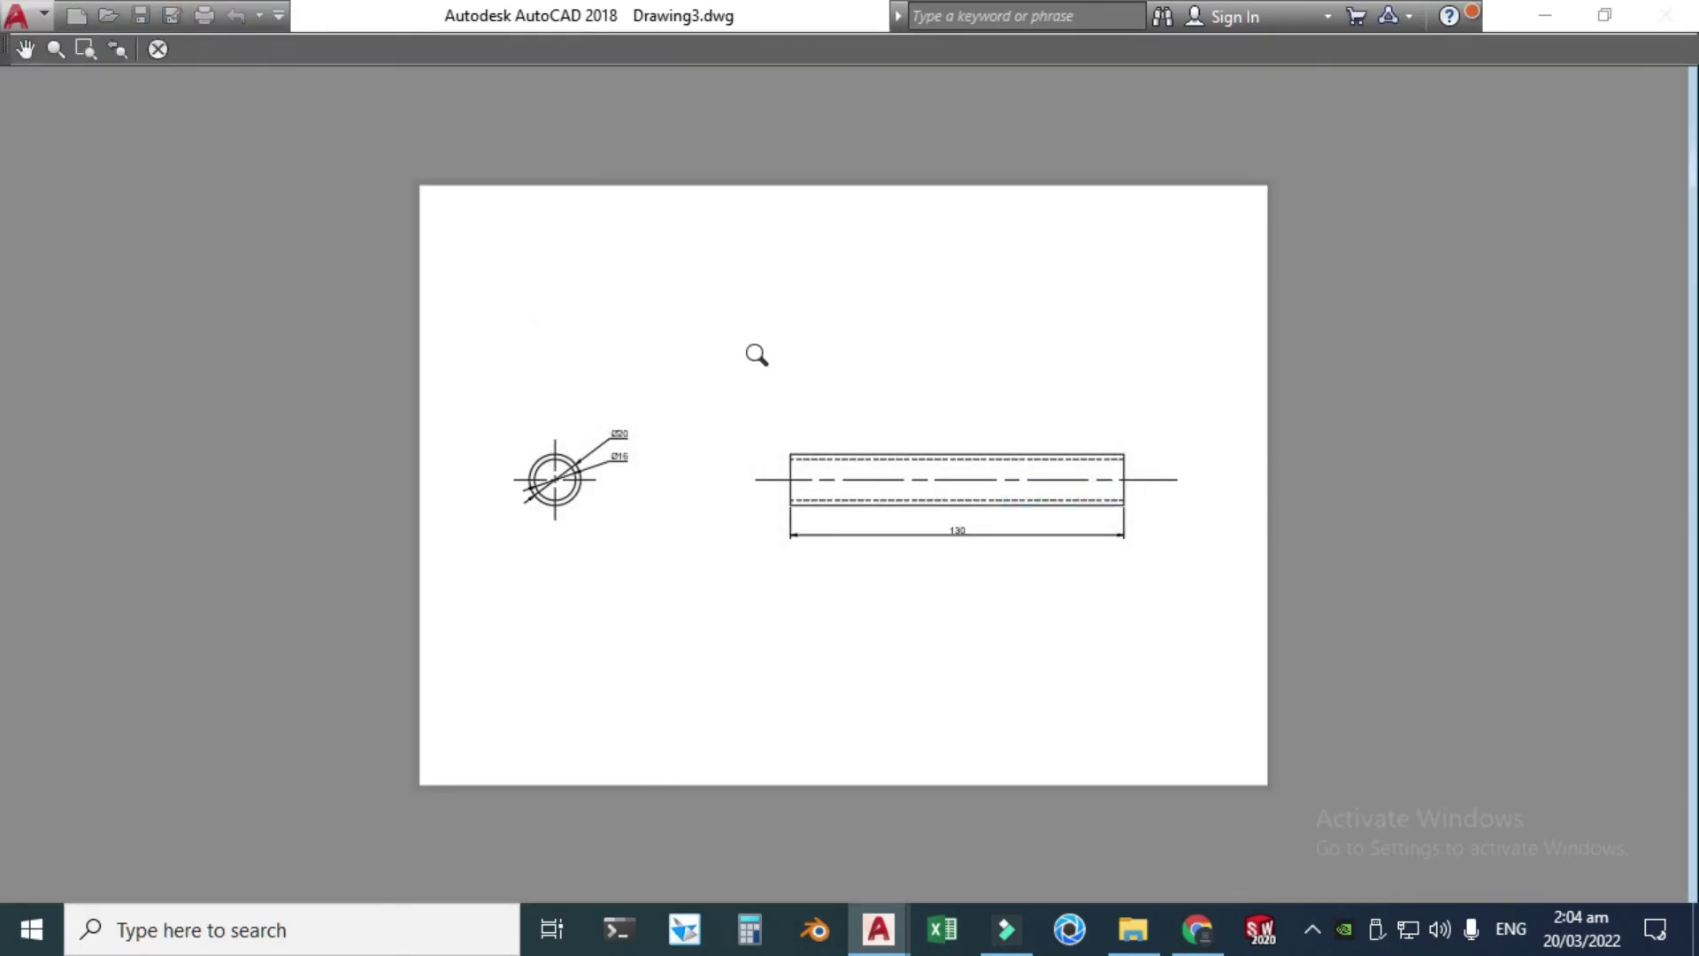
scroll(1014, 546, "down", 2)
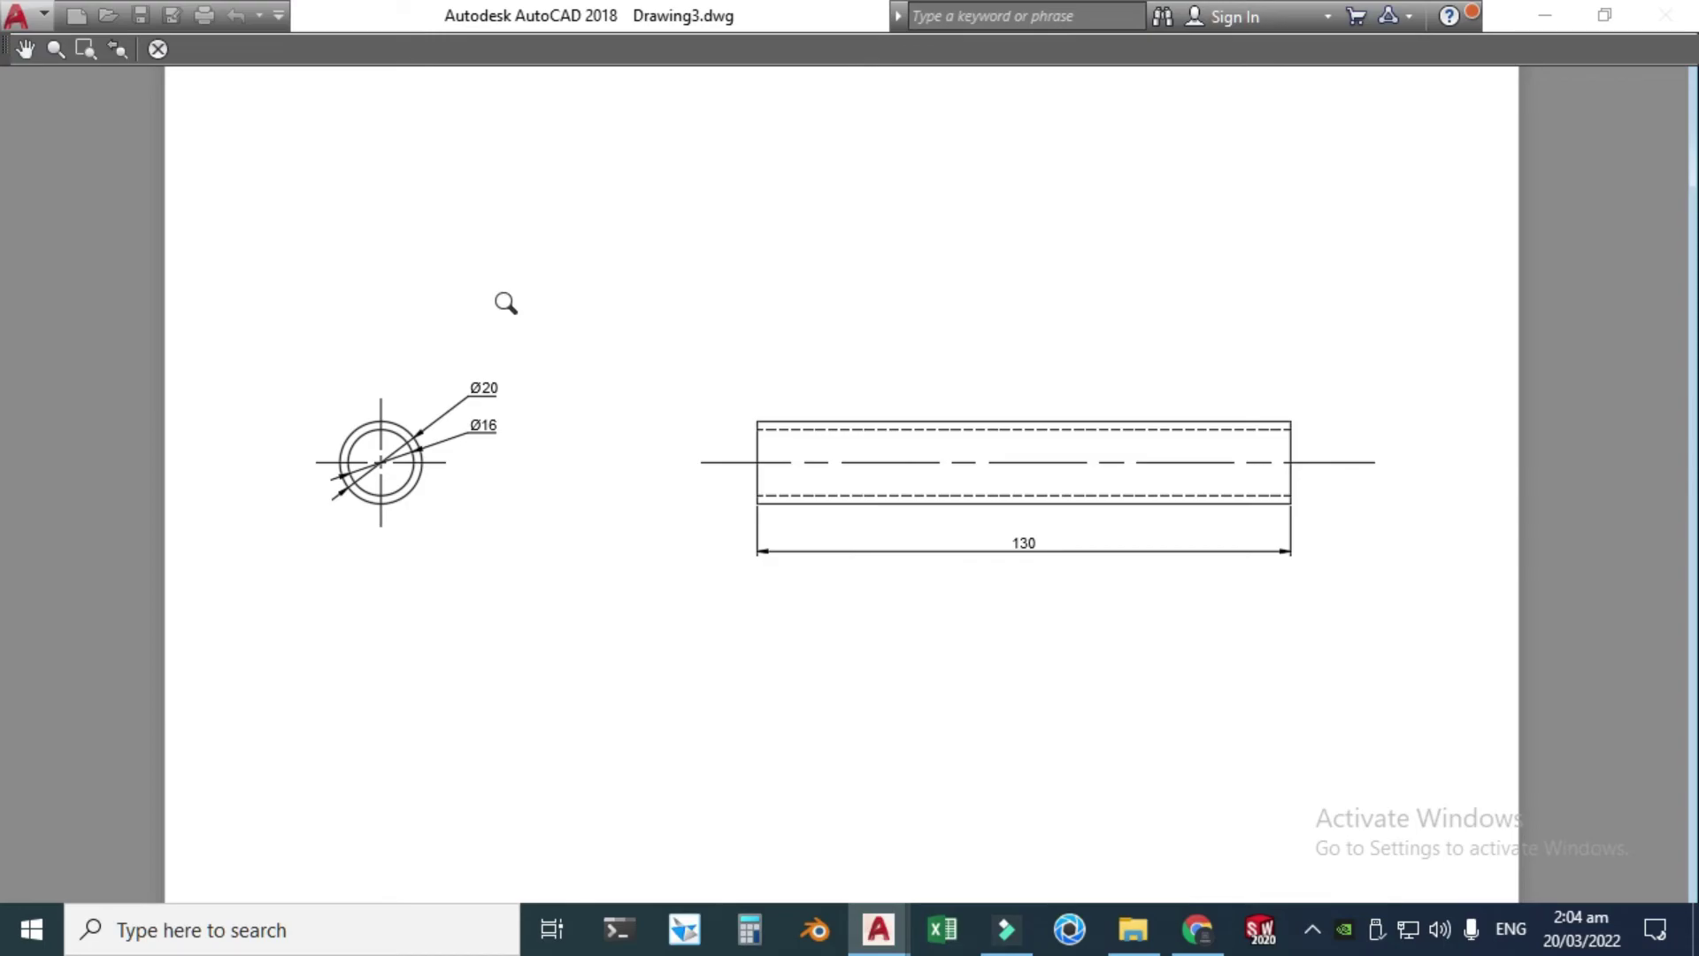
left_click(159, 49)
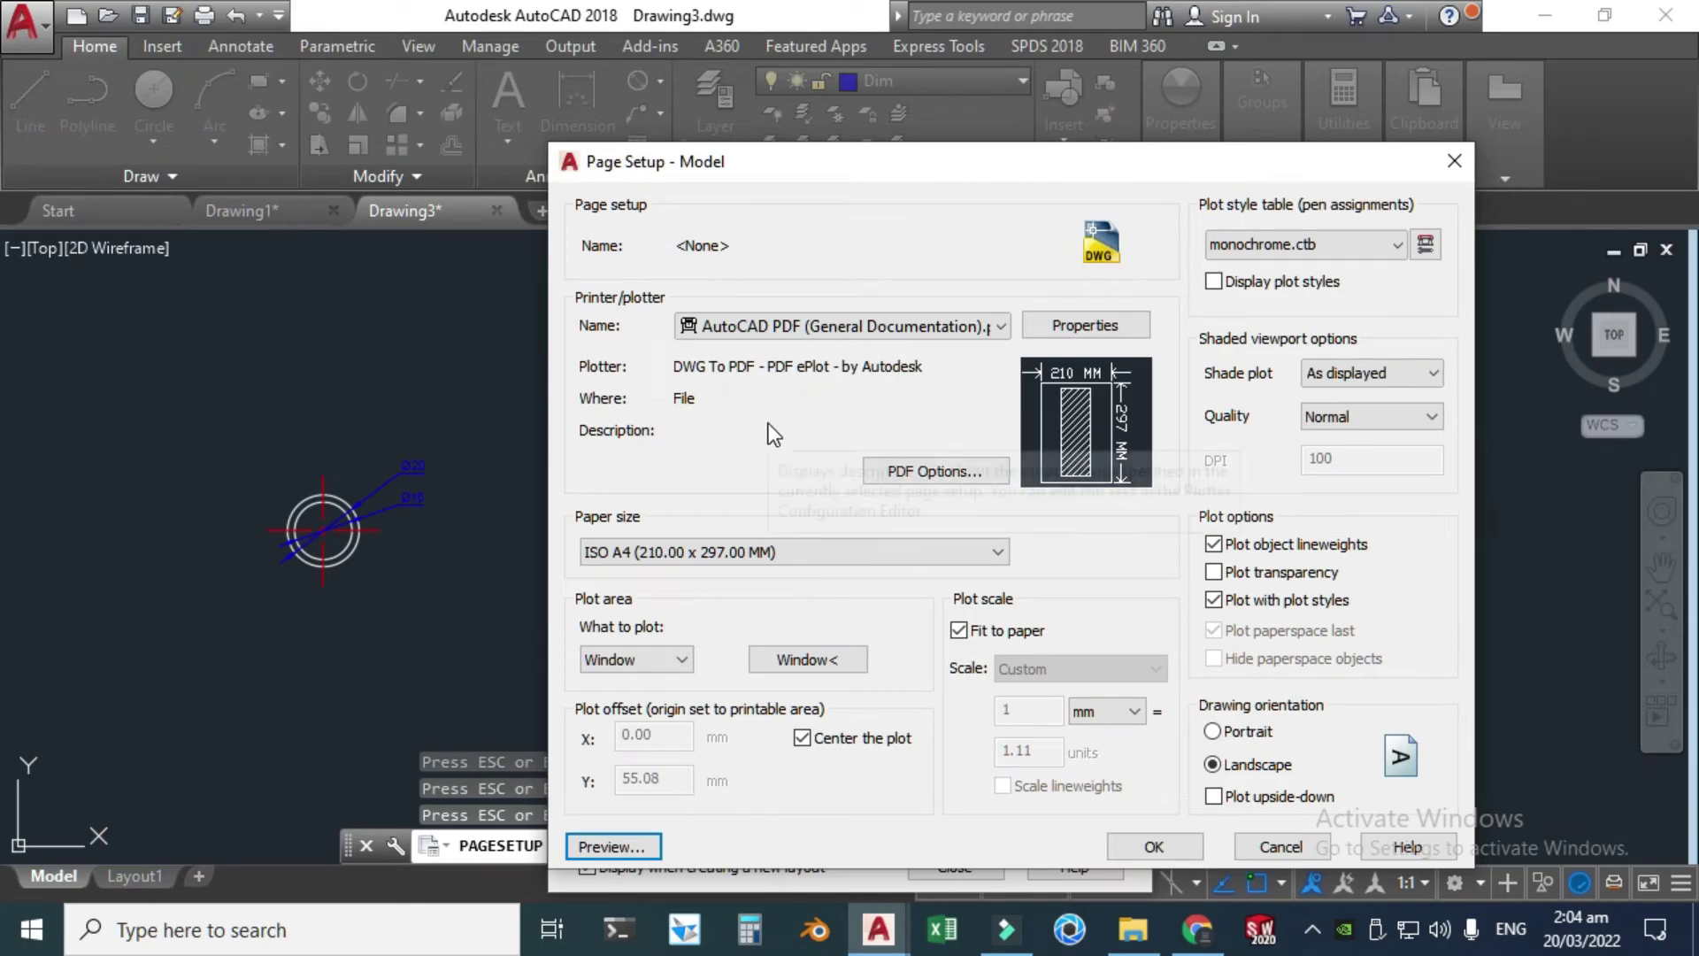
left_click(1153, 846)
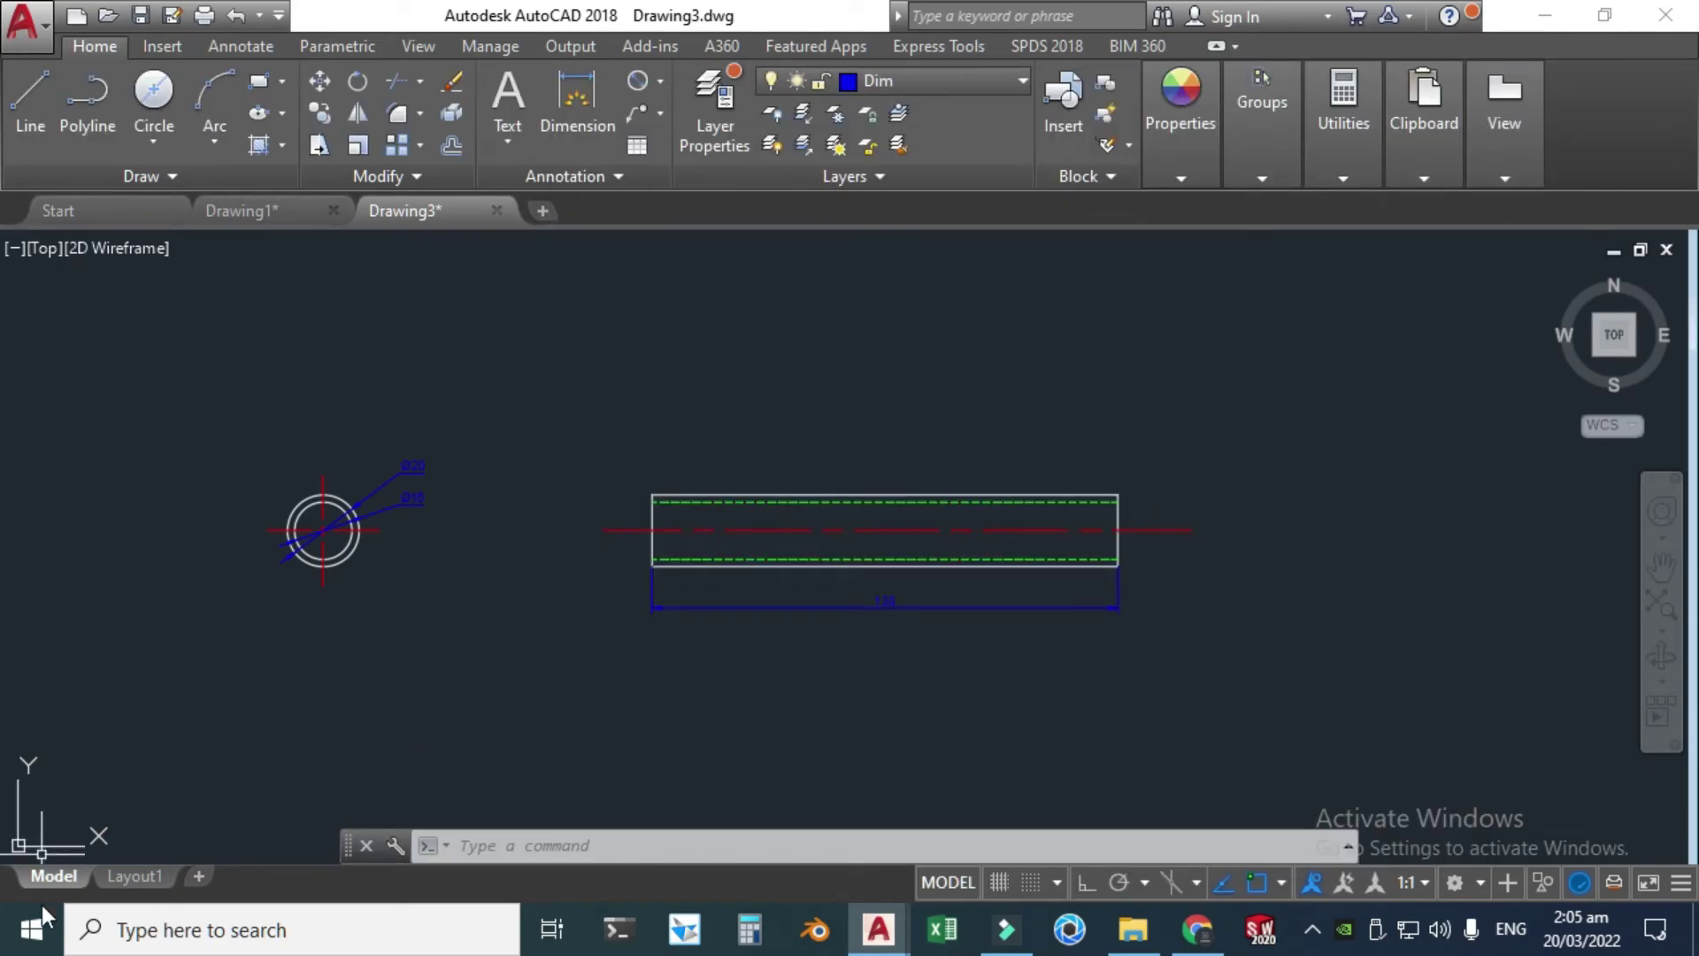
- Plot model space to PDF with the current settings, naming the plot file Hollow Pipef
right_click(55, 881)
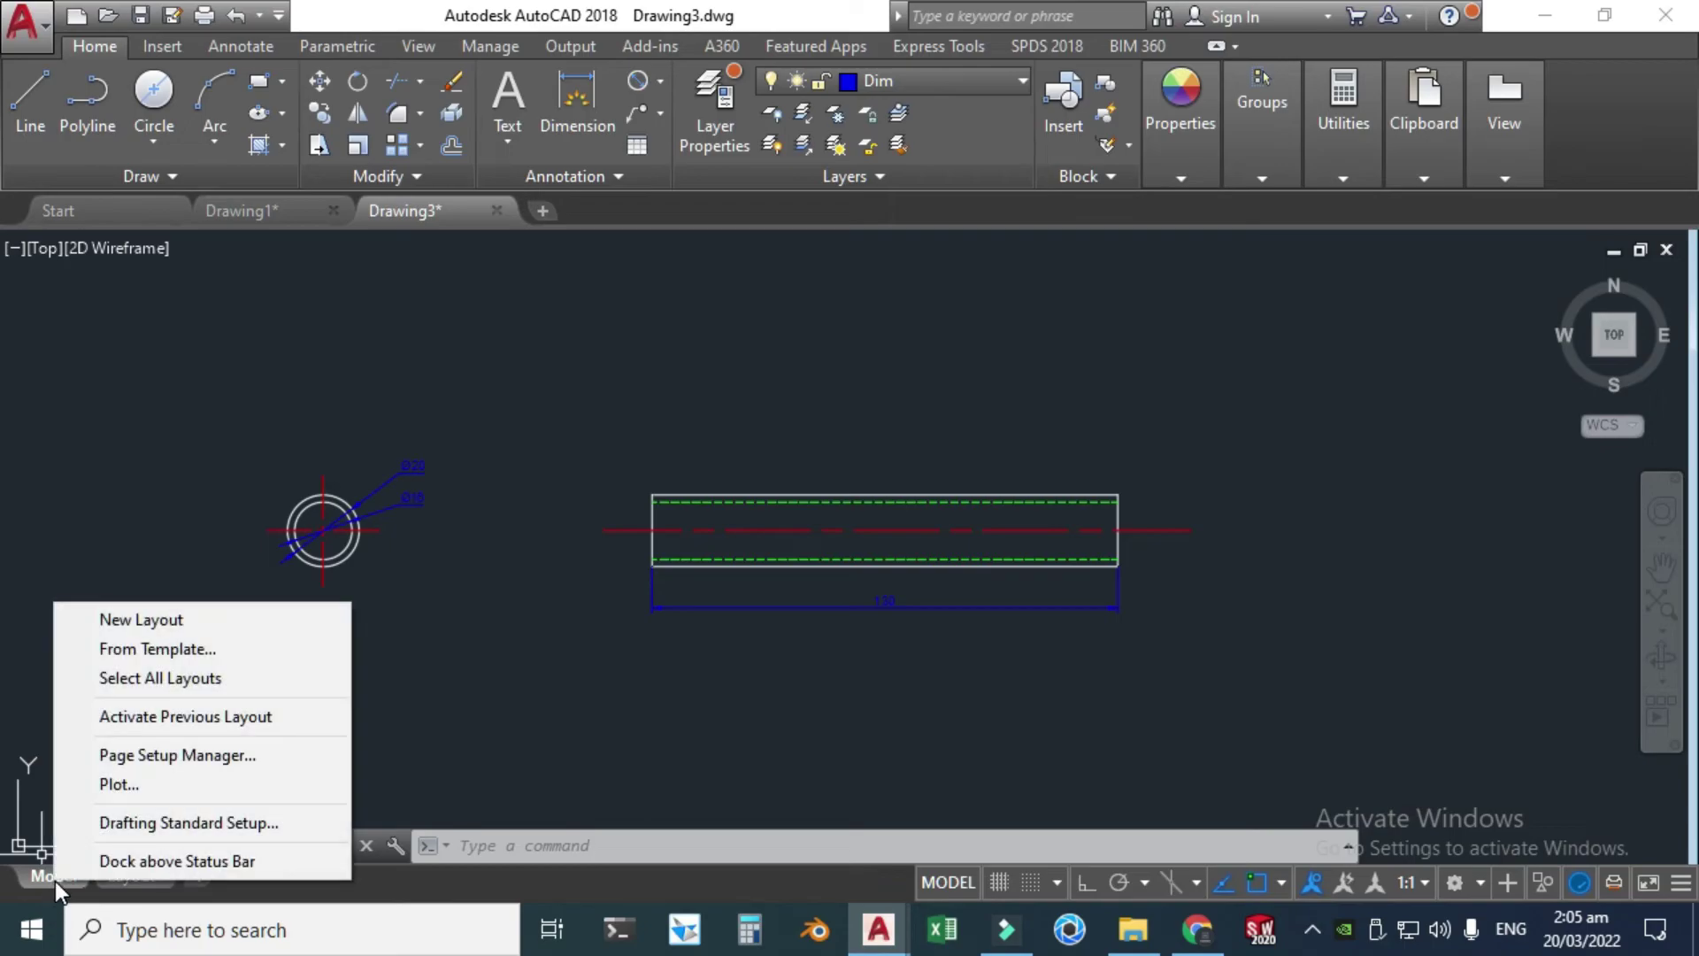
left_click(124, 784)
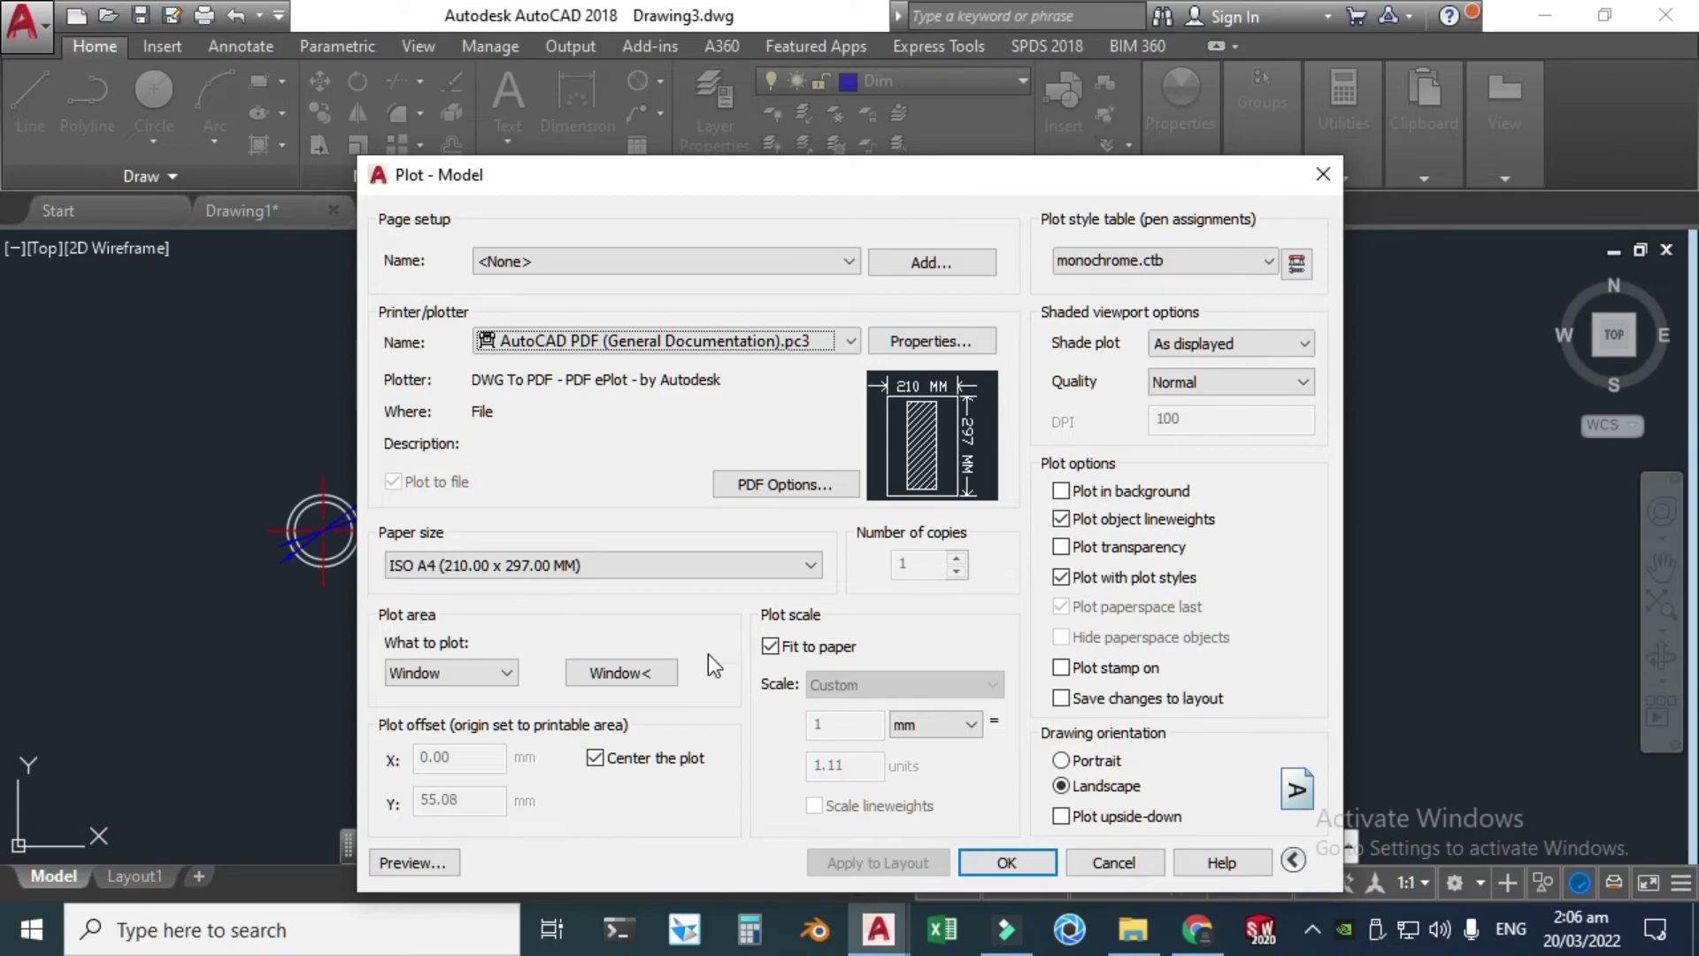
left_click(1025, 852)
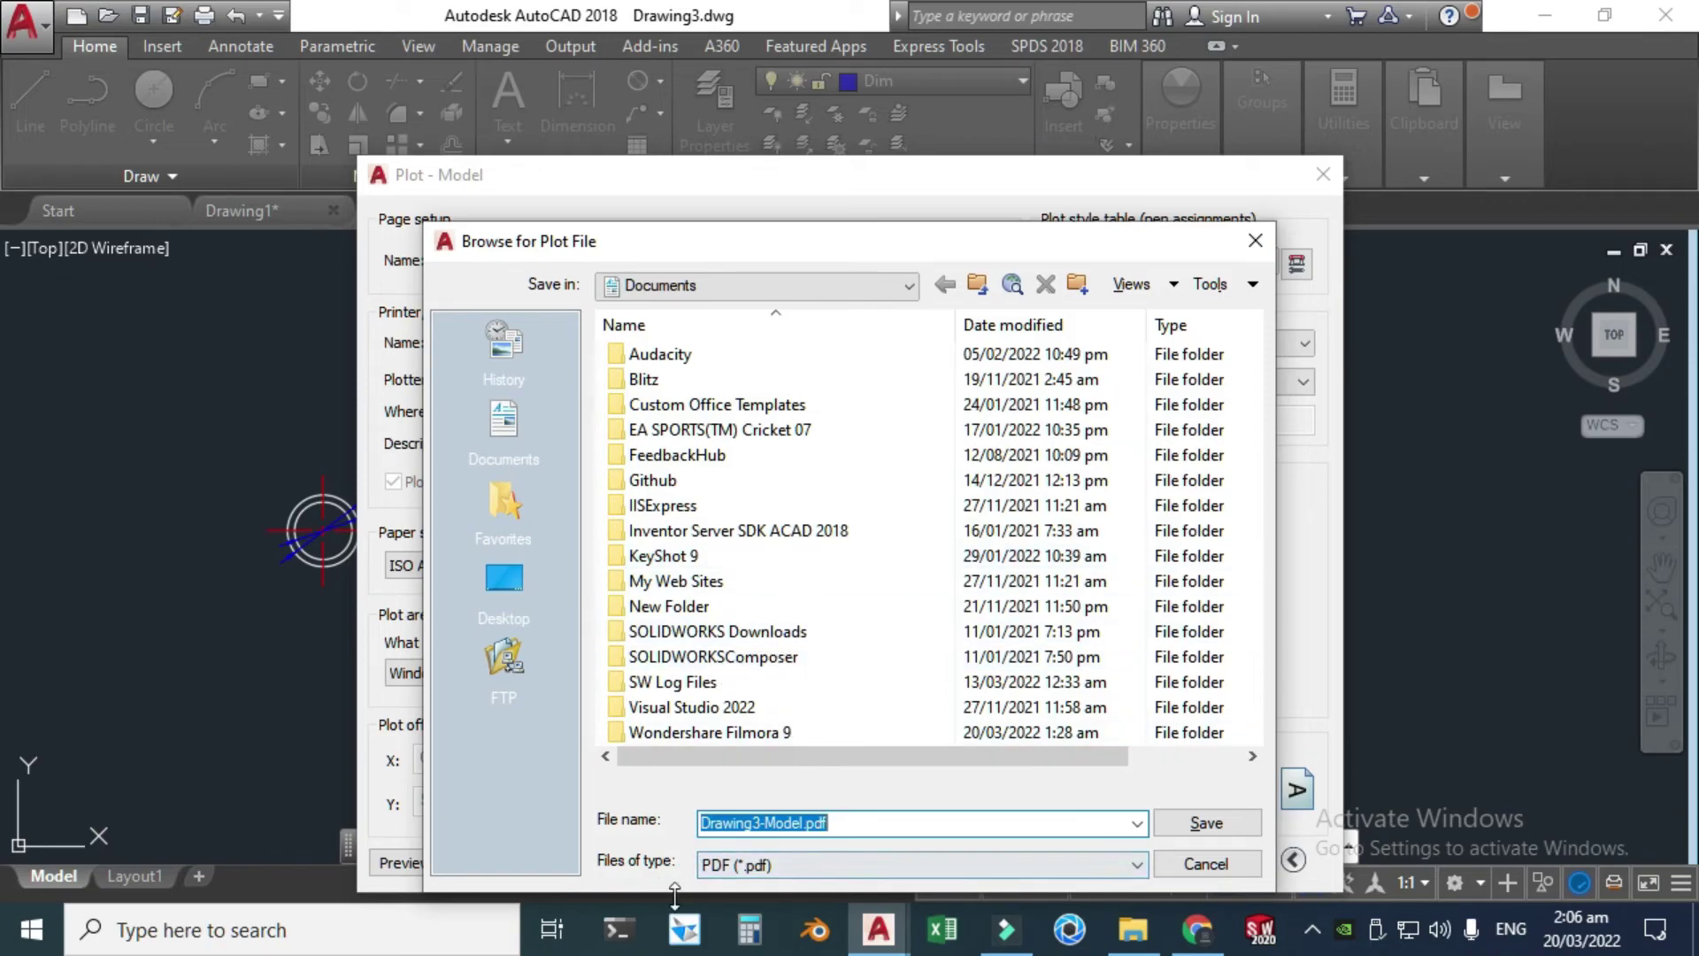
left_click(777, 869)
left_click(657, 805)
left_click(754, 821)
double_click(754, 821)
left_click(754, 822)
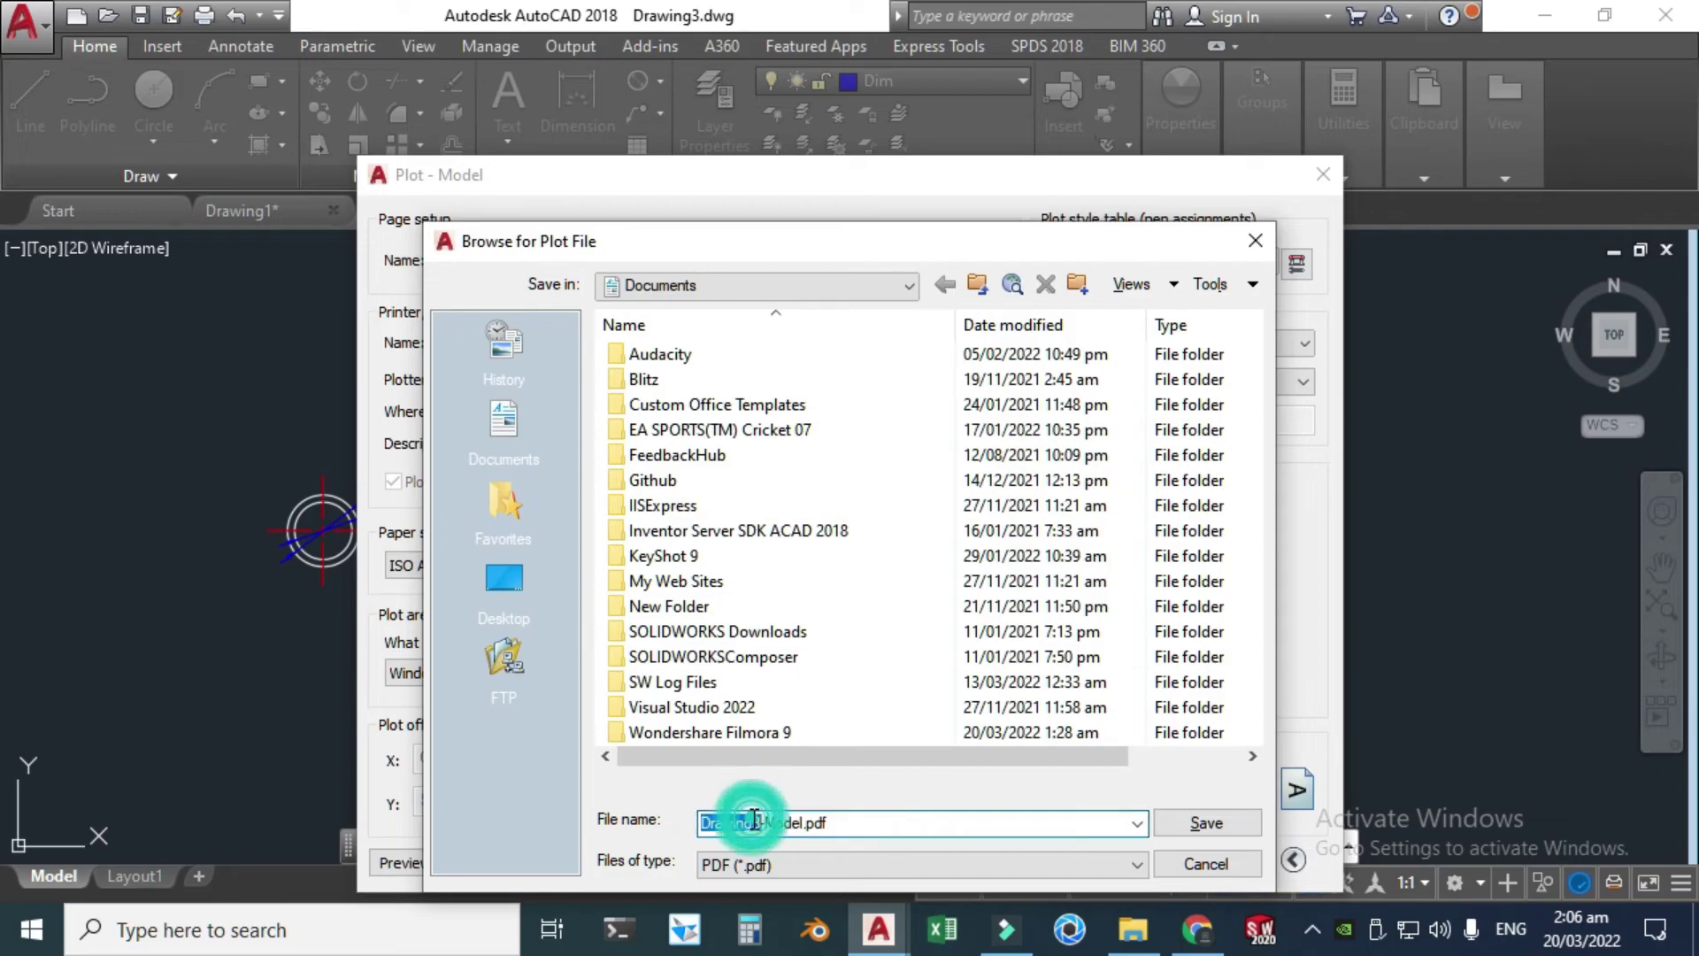
left_click(753, 821)
double_click(801, 821)
type("F")
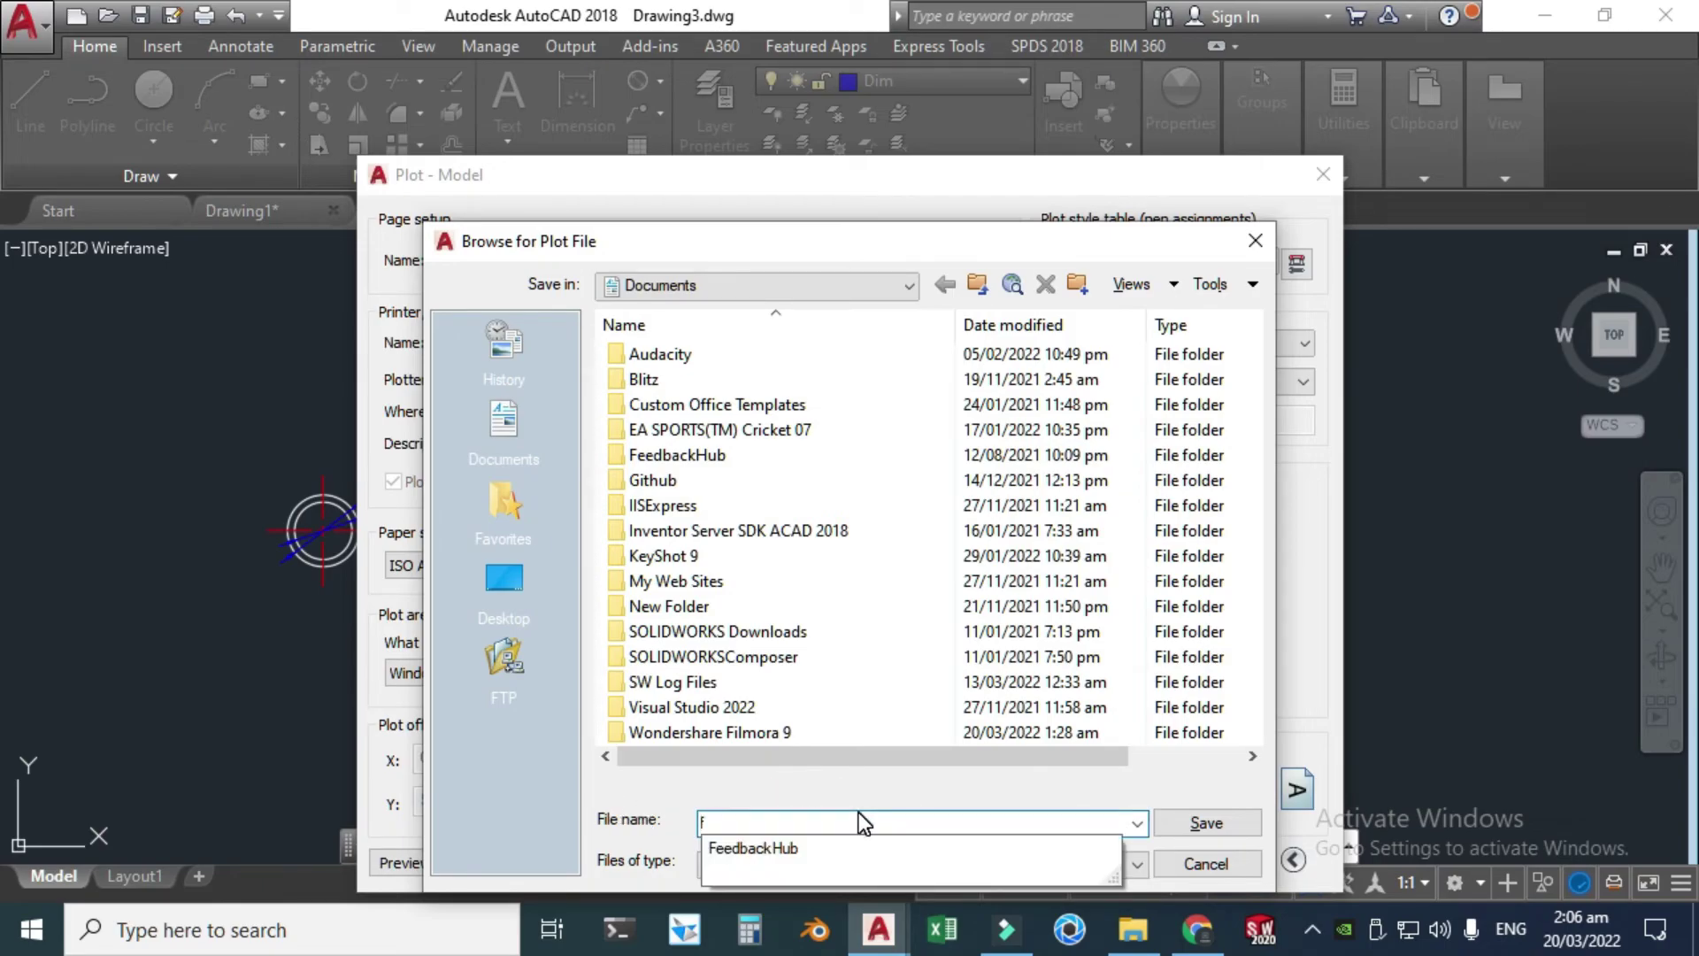
key("BackSpace")
type("Hollow Pipe")
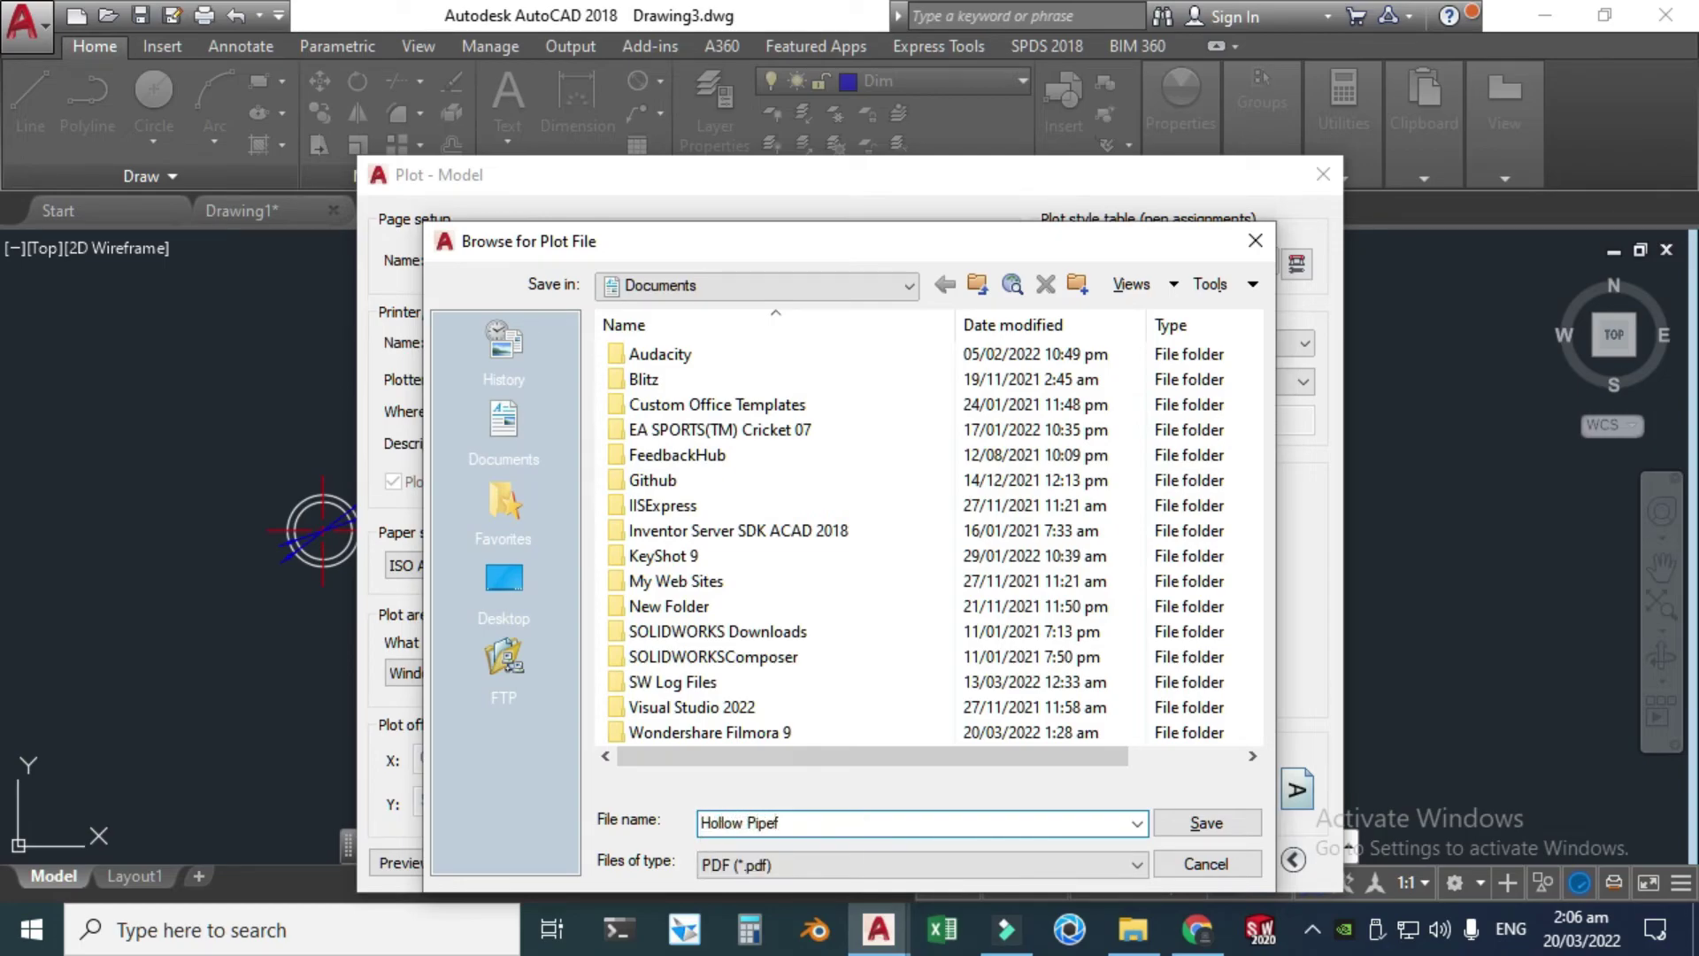
- Save the plotted PDF to the Desktop folder
left_click(911, 284)
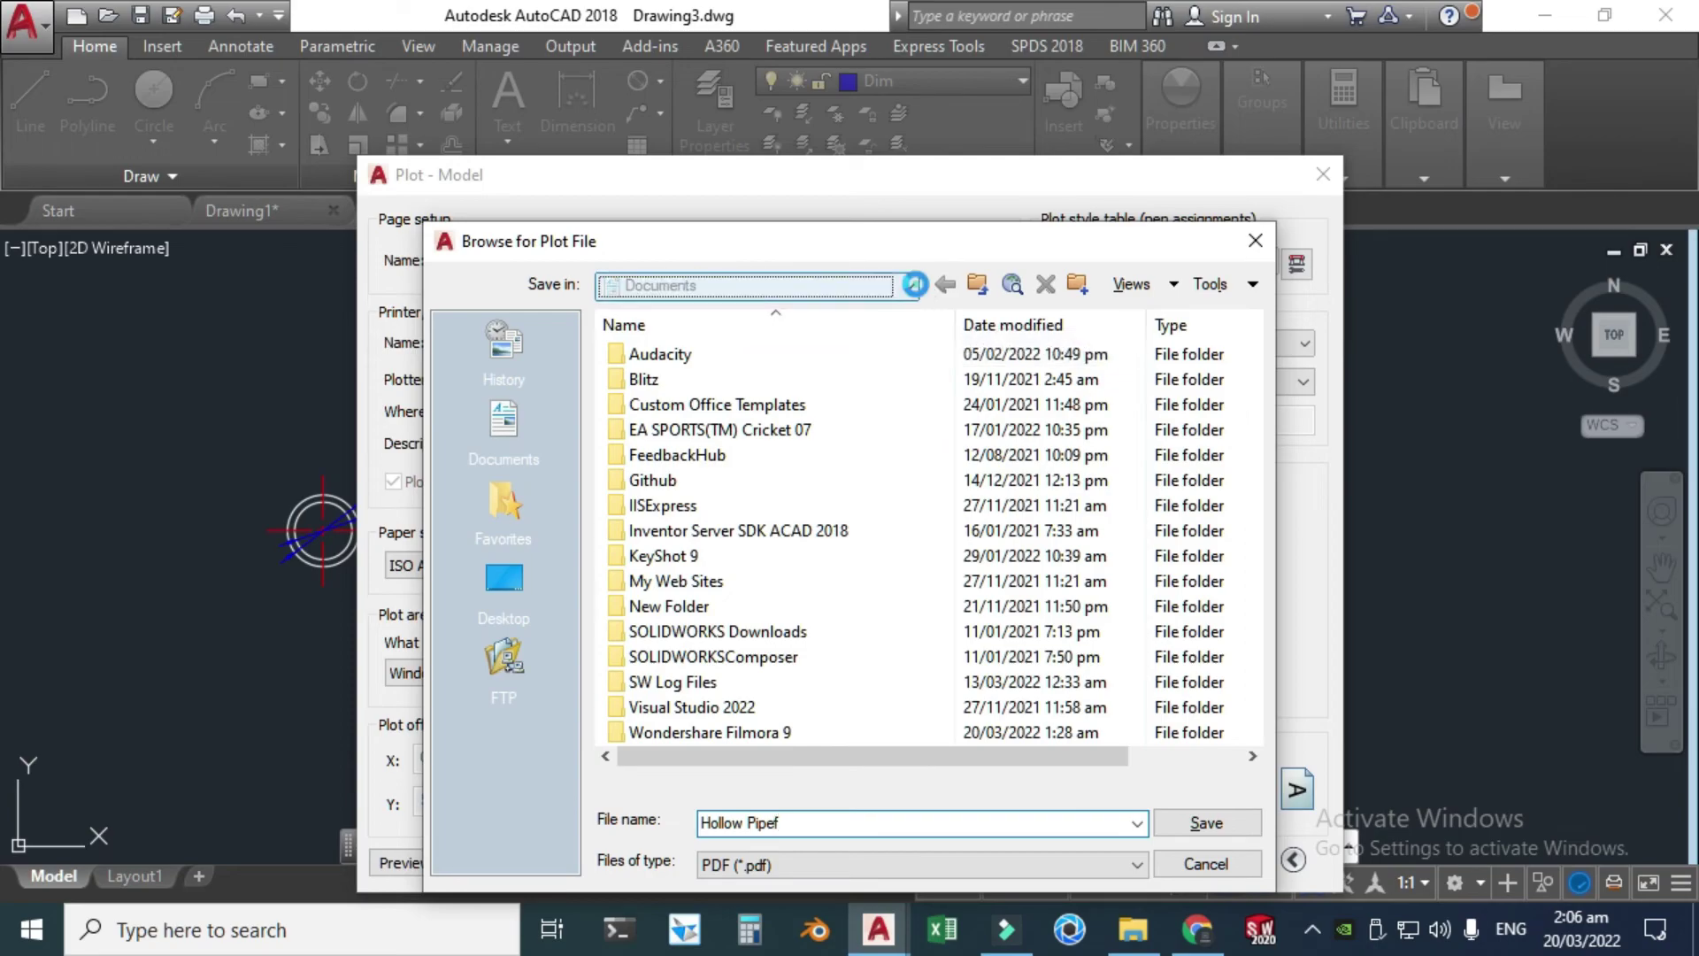
left_click(721, 311)
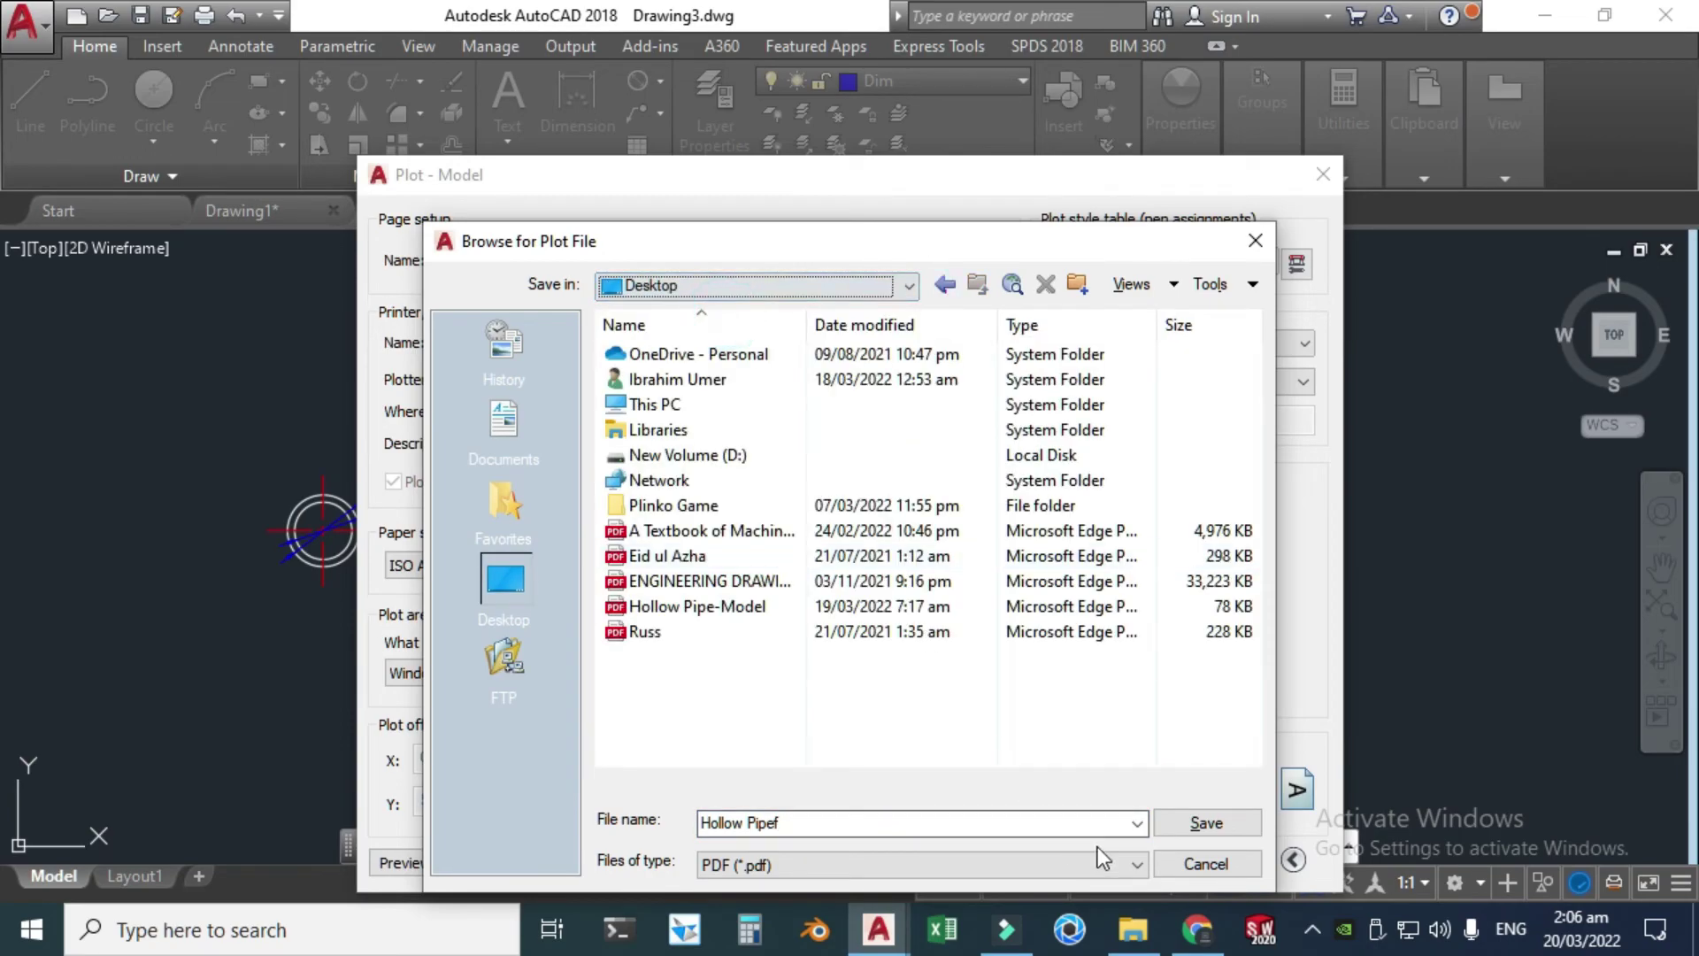
left_click(1202, 822)
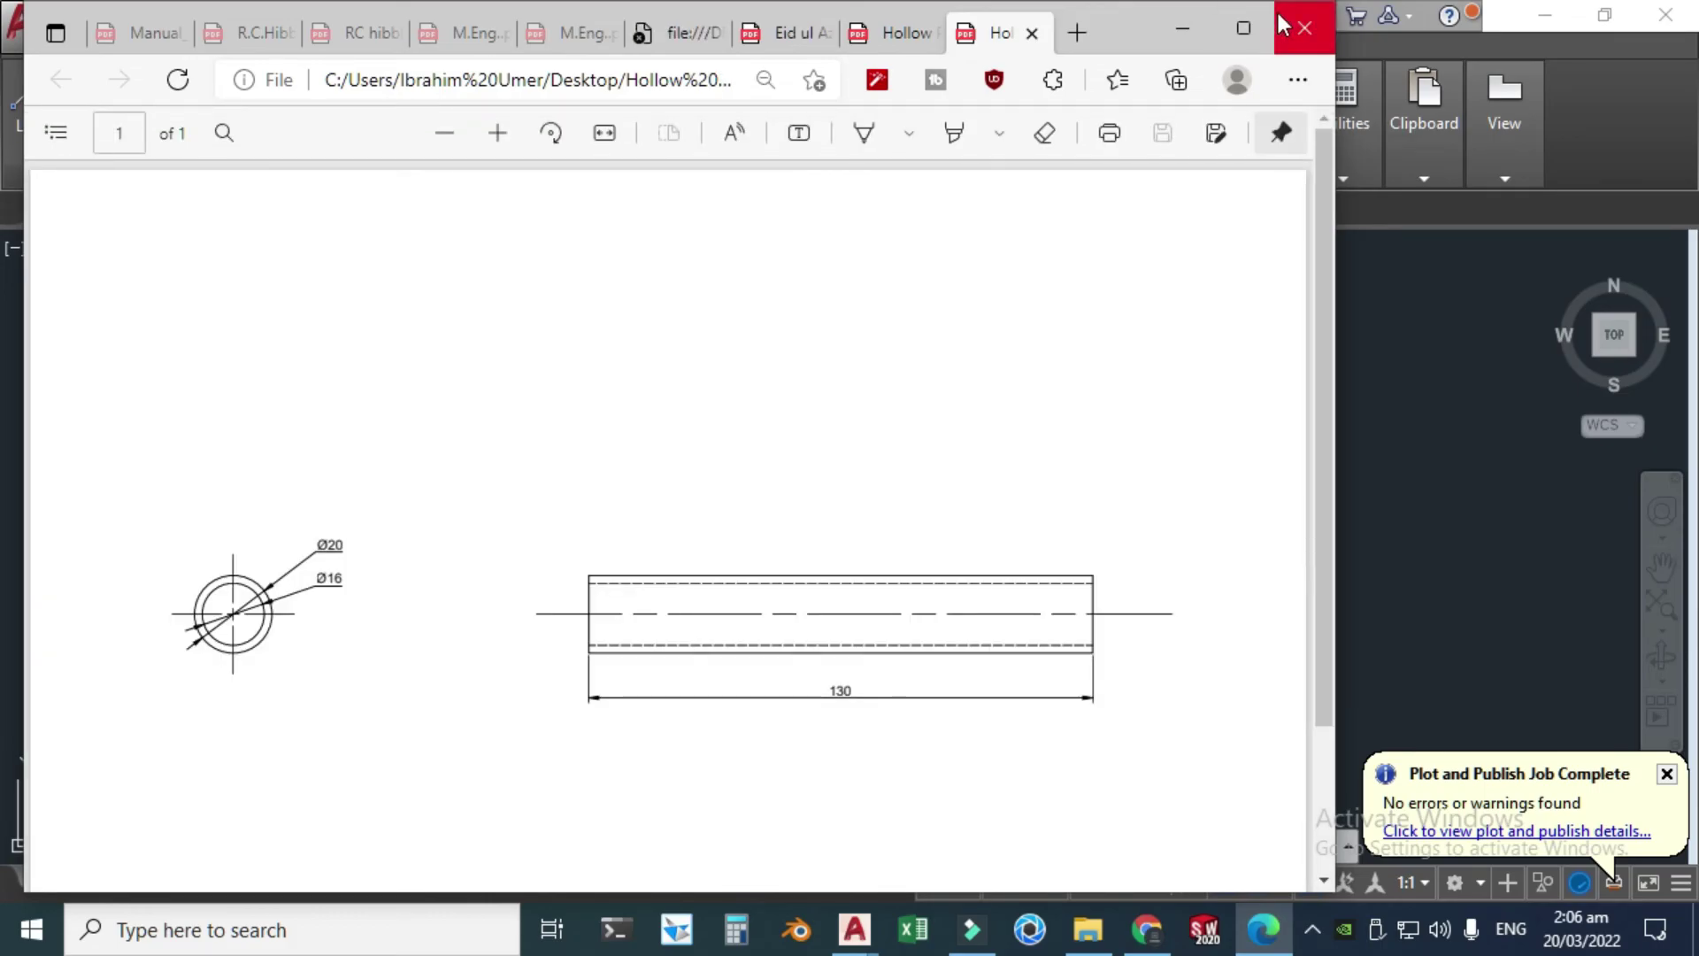
- Examine the plotted pipe views in the maximized PDF viewer, and return to the AutoCAD drawing
left_click(1243, 27)
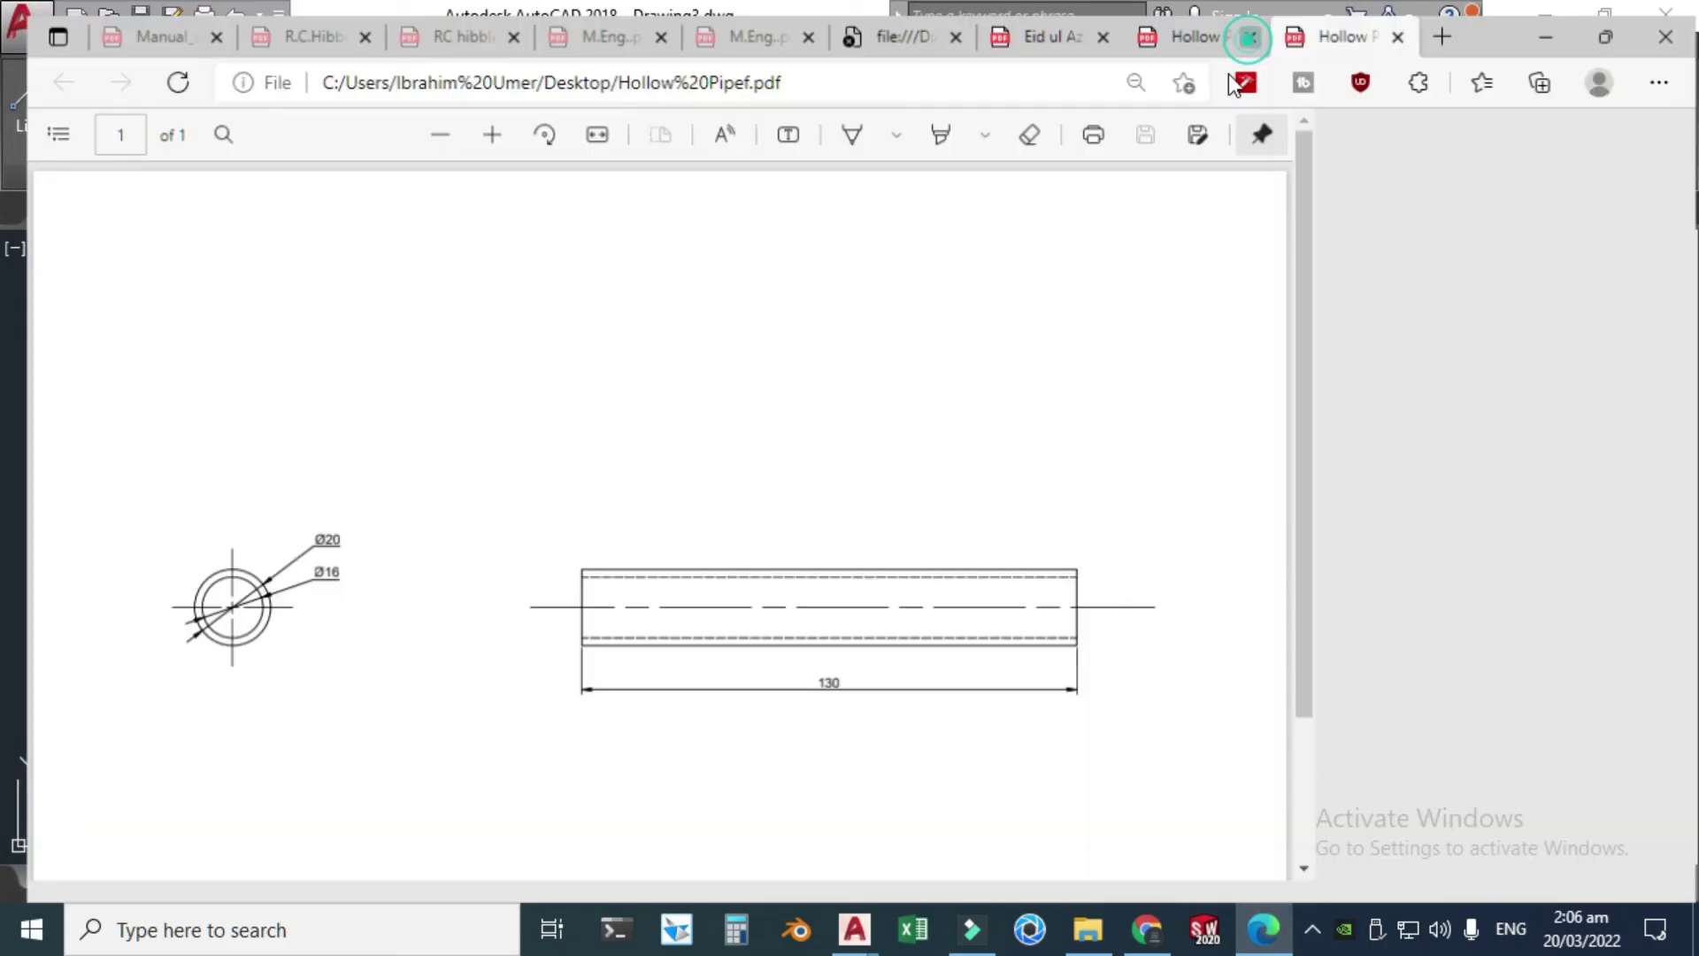
scroll(1053, 629, "down", 2)
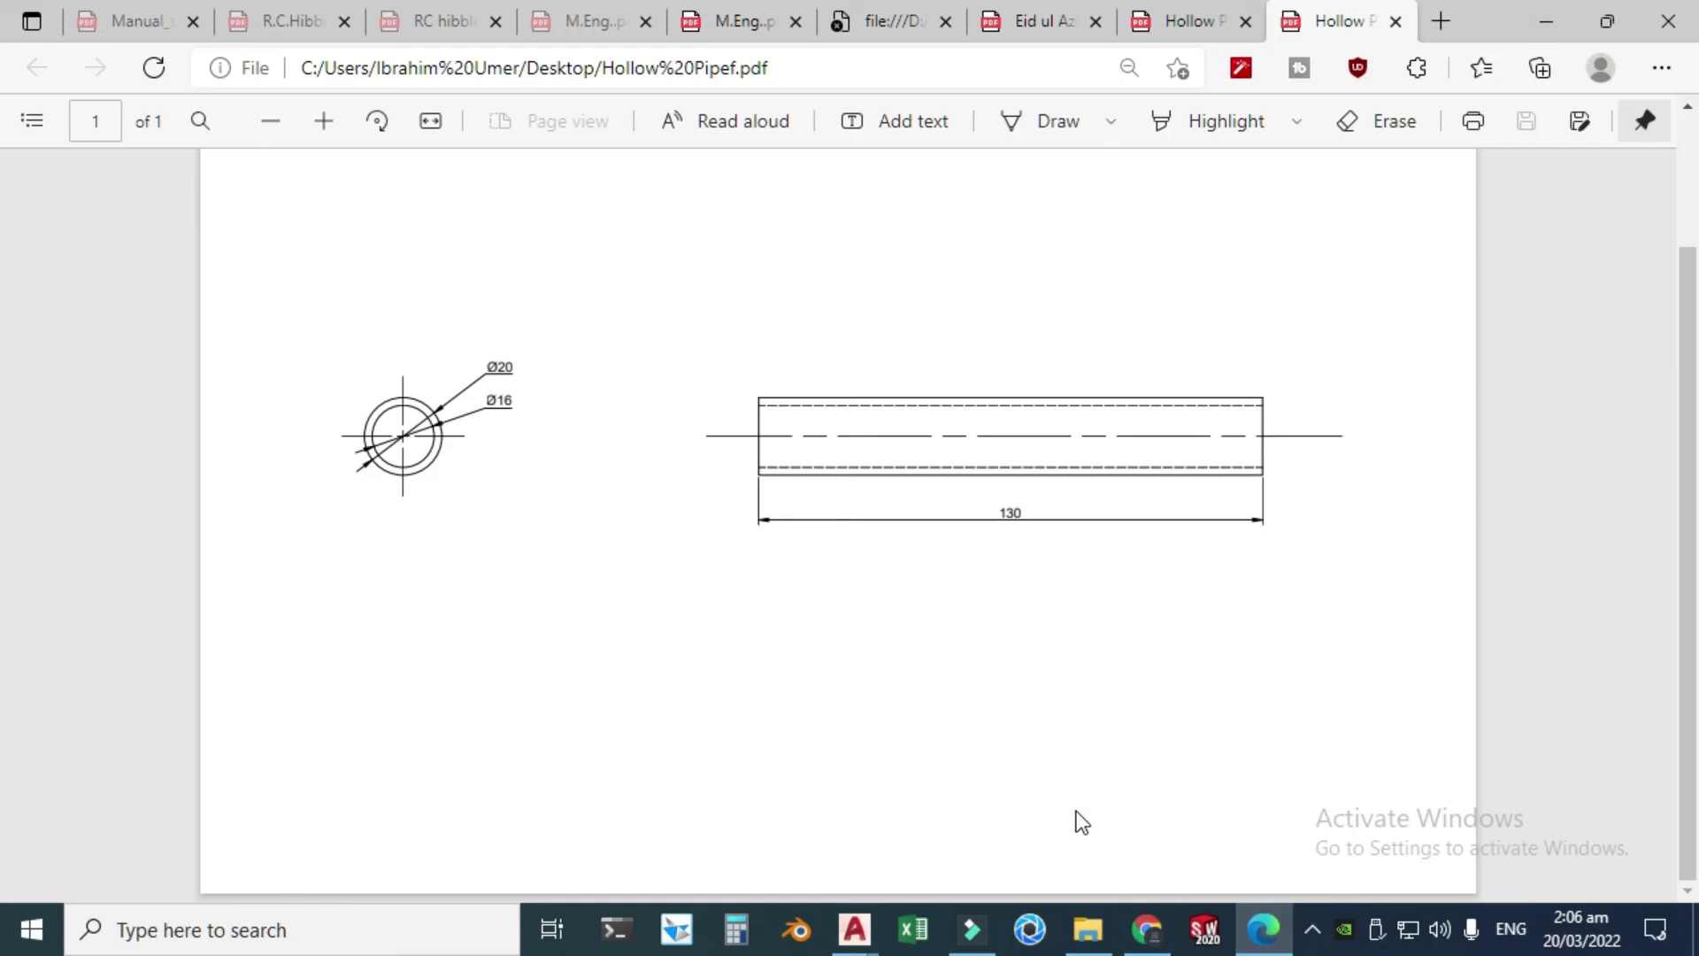
mouse_move(854, 929)
left_click(977, 827)
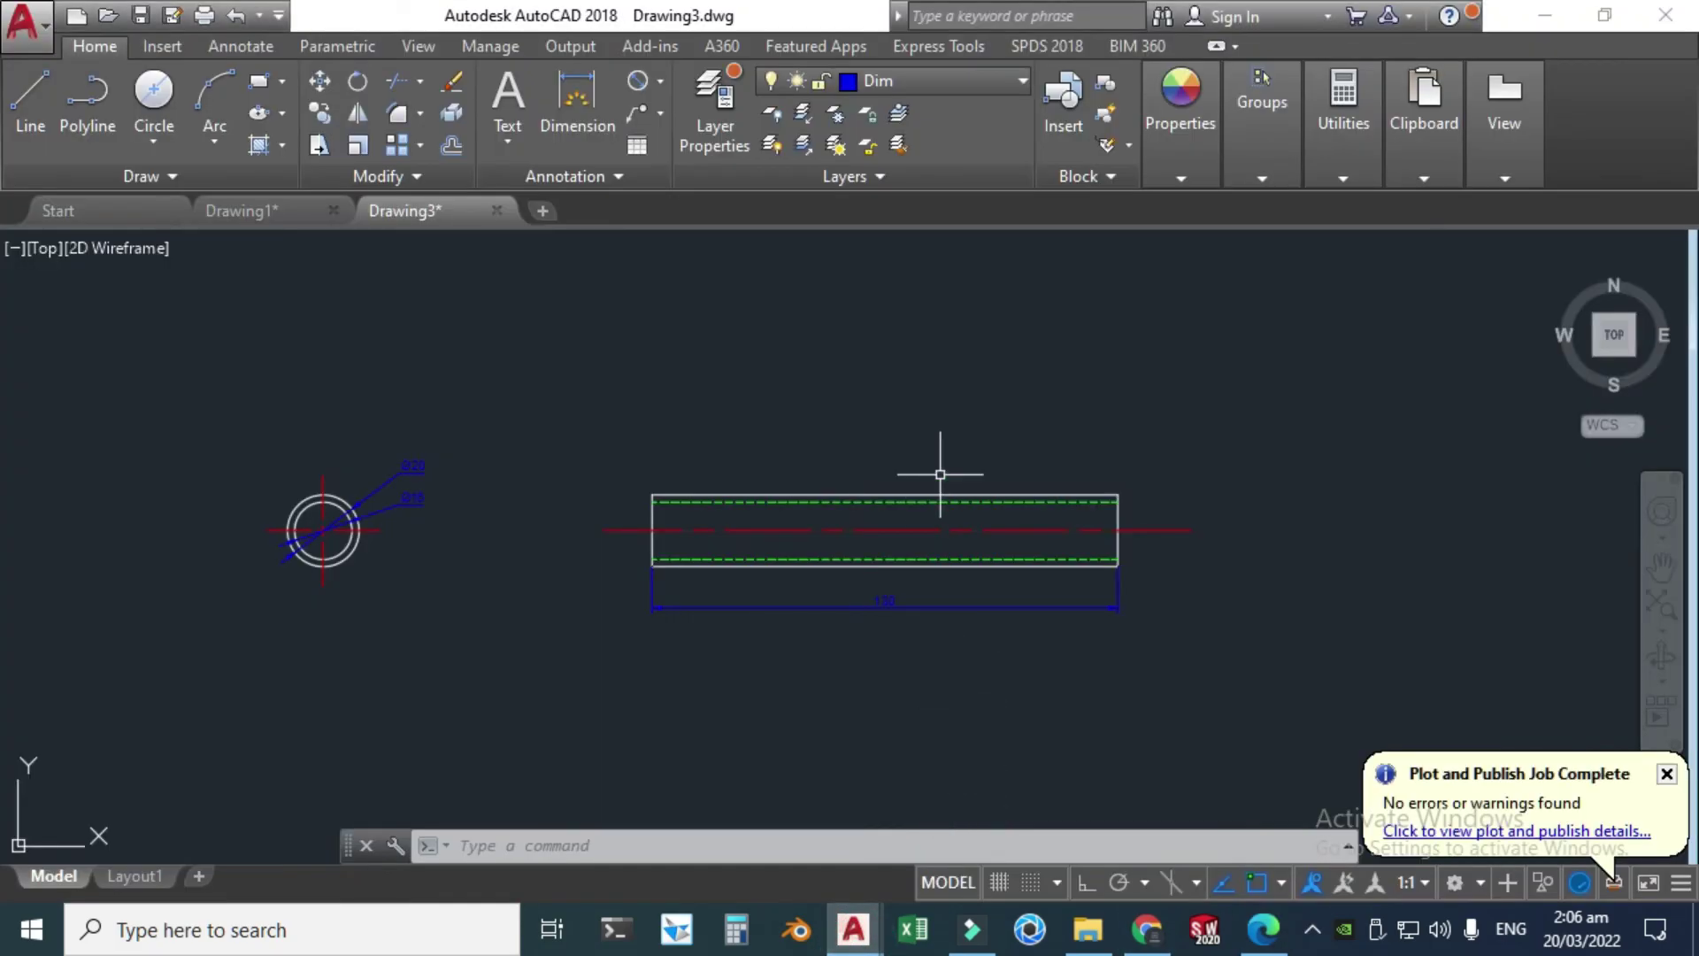
scroll(810, 527, "up", 2)
scroll(639, 529, "up", 2)
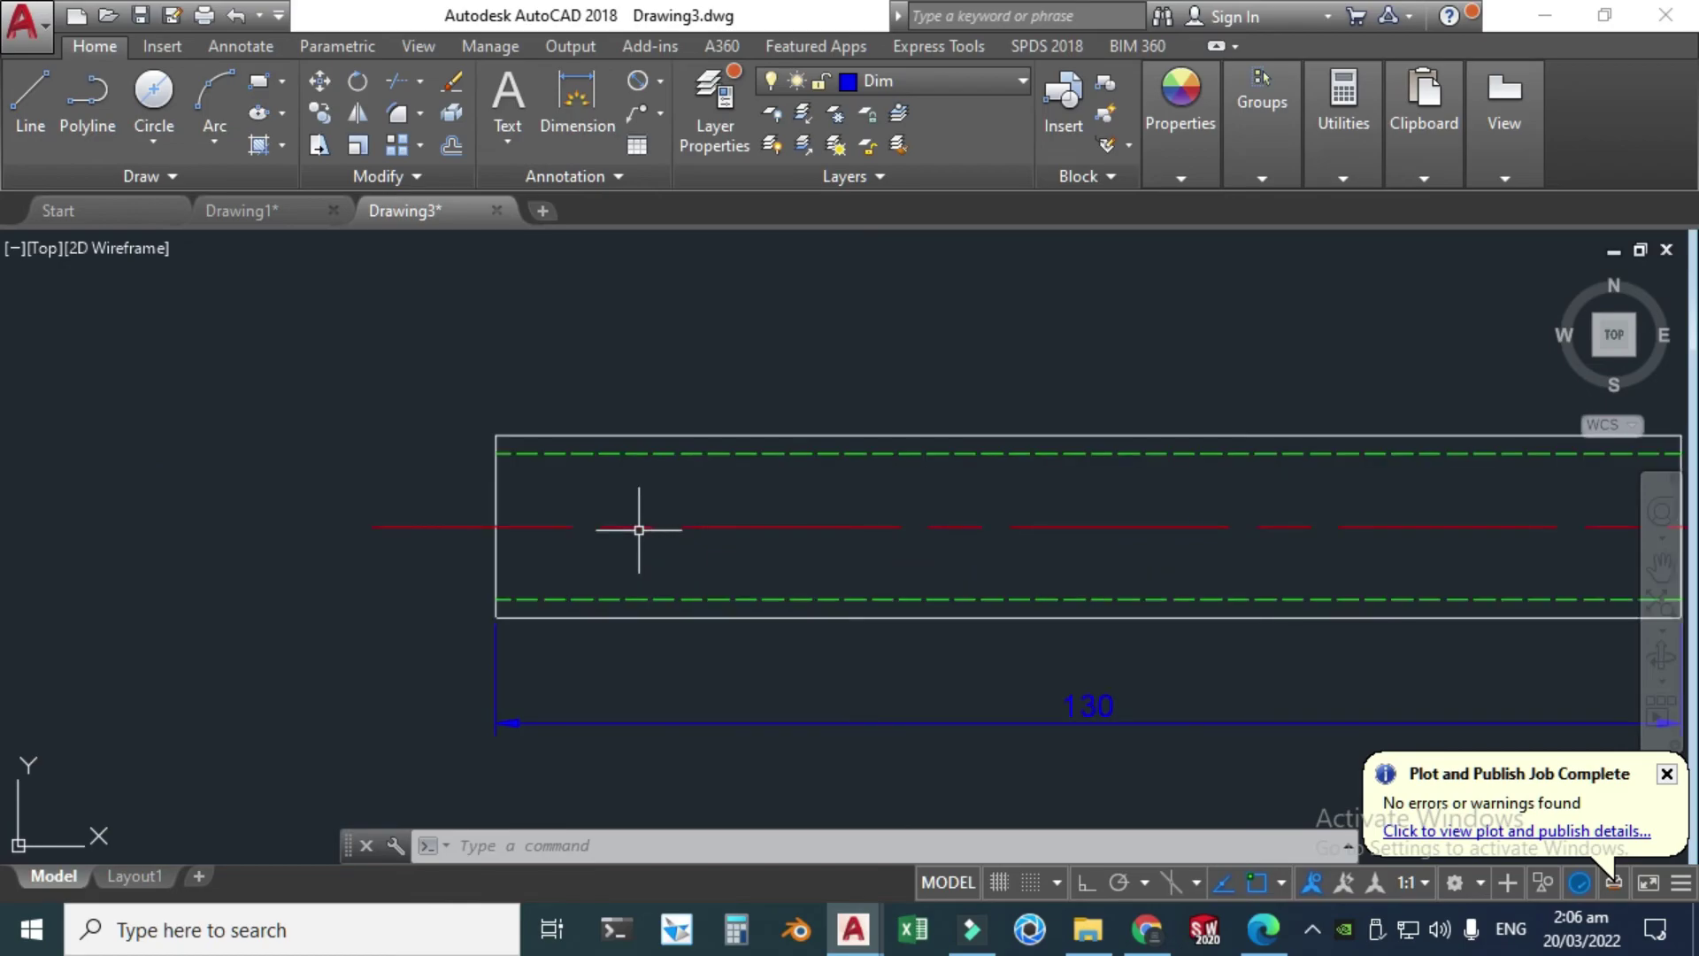
scroll(747, 474, "down", 2)
scroll(823, 512, "down", 2)
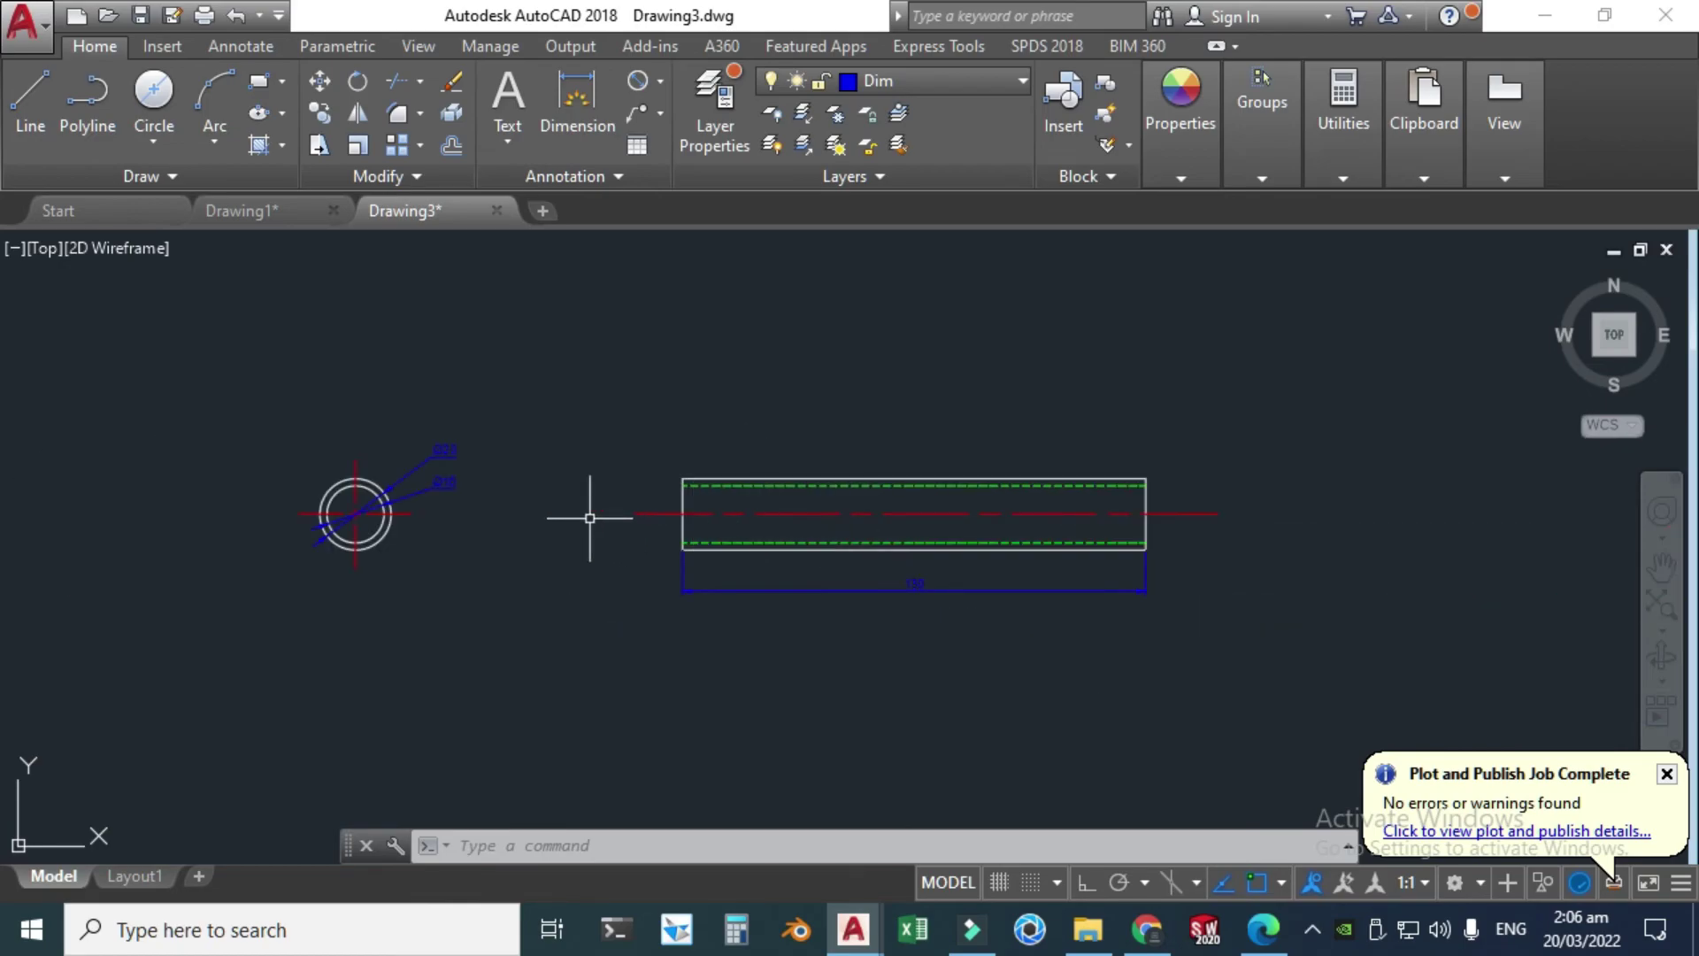